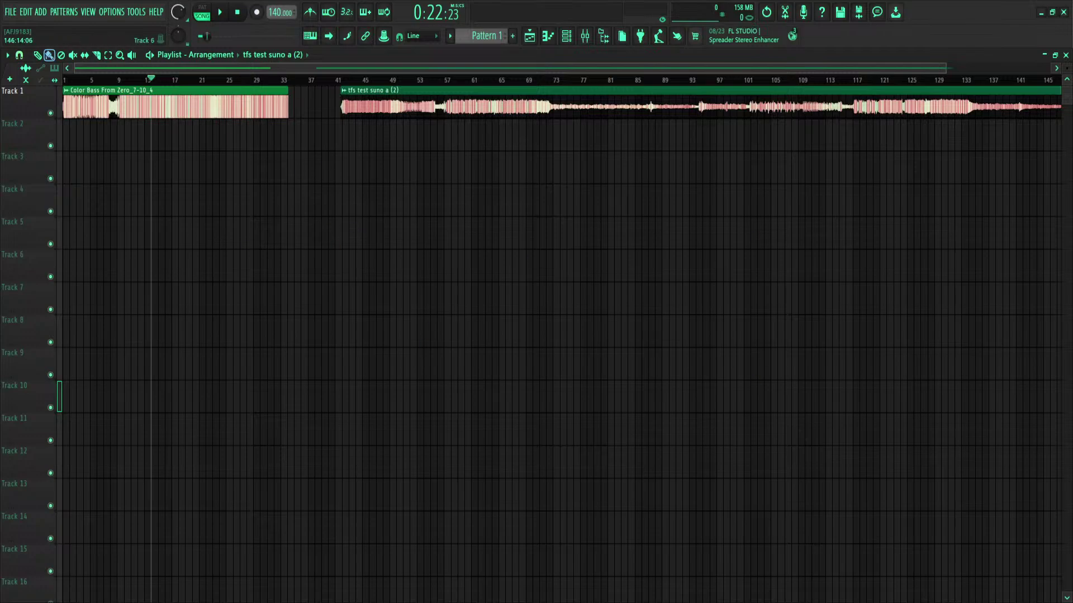
Step: Return the playhead to the start and move the tfs test suno a (2) clip on Track 1 to begin at about bar 37
{"action": "left_click_drag", "start_coordinate": [147, 79], "coordinate": [43, 110]}
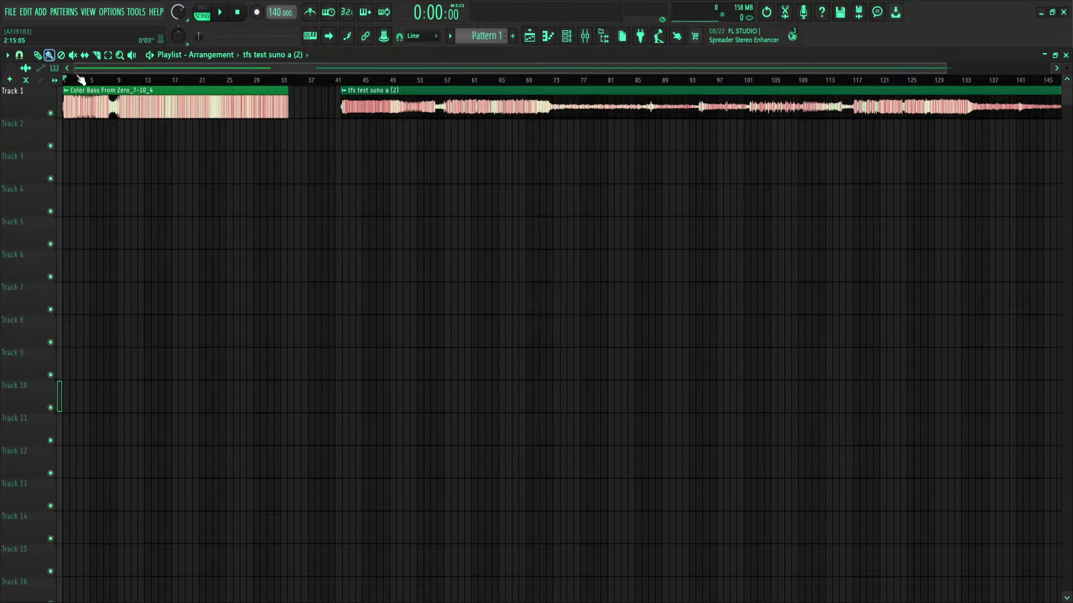
{"action": "scroll", "coordinate": [82, 81], "scroll_direction": "up", "scroll_amount": 6}
{"action": "scroll", "coordinate": [112, 78], "scroll_direction": "down", "scroll_amount": 3}
{"action": "scroll", "coordinate": [113, 84], "scroll_direction": "down", "scroll_amount": 4}
{"action": "left_click_drag", "start_coordinate": [263, 91], "coordinate": [267, 94]}
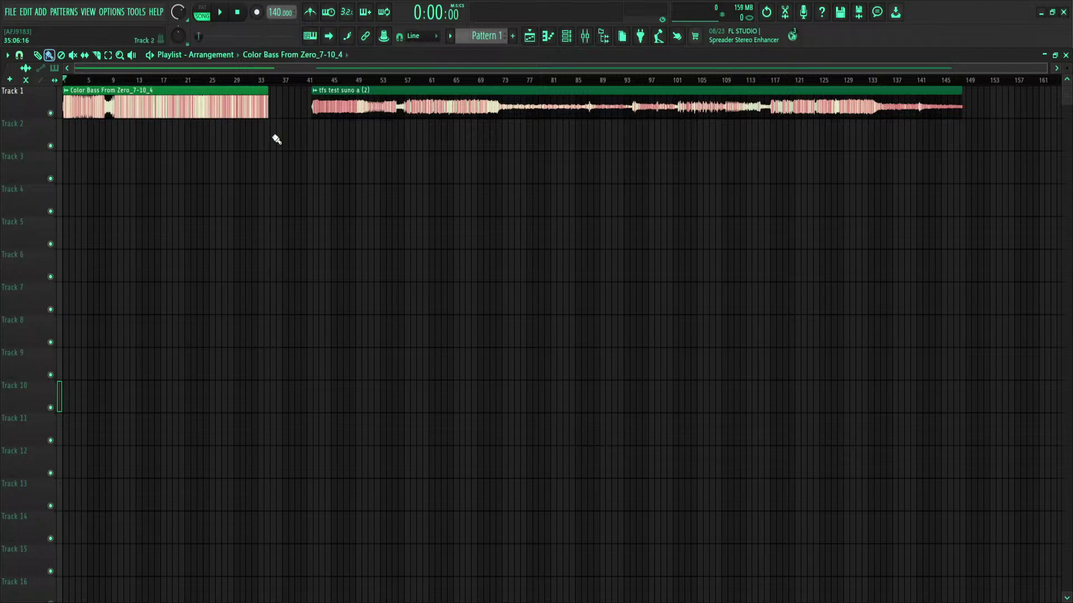
{"action": "mouse_move", "coordinate": [337, 94]}
{"action": "left_mouse_down"}
{"action": "mouse_move", "coordinate": [283, 79]}
{"action": "mouse_move", "coordinate": [333, 84]}
{"action": "left_mouse_up"}
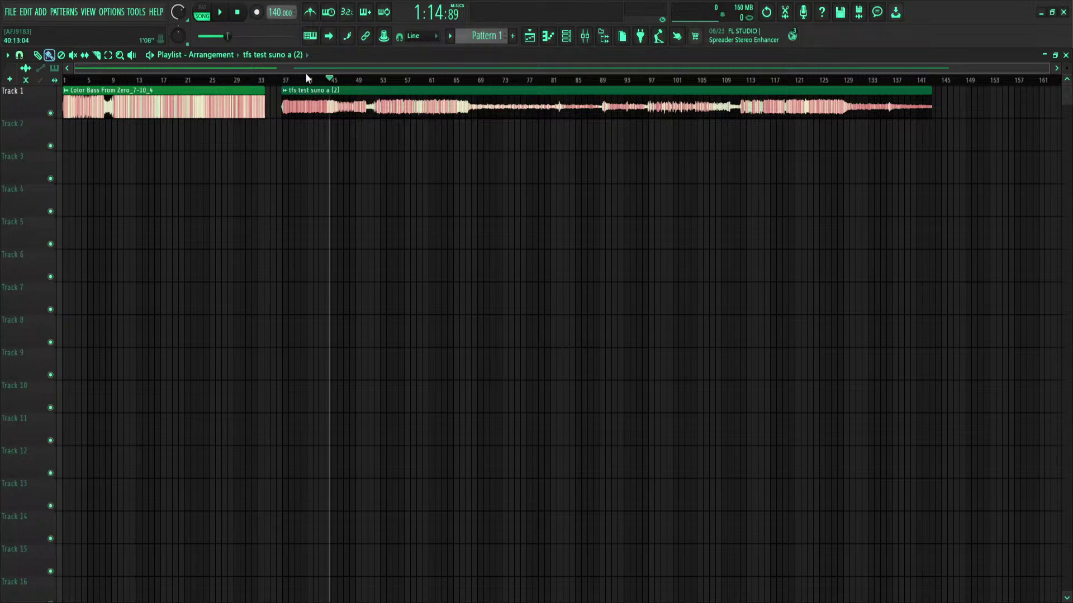
Step: Mark bars 23 to 33 of the Color Bass From Zero_7-10_4 clip as a time selection, and clear the selection
{"action": "scroll", "coordinate": [306, 73], "scroll_direction": "up", "scroll_amount": 1}
{"action": "left_click_drag", "start_coordinate": [337, 81], "coordinate": [296, 81]}
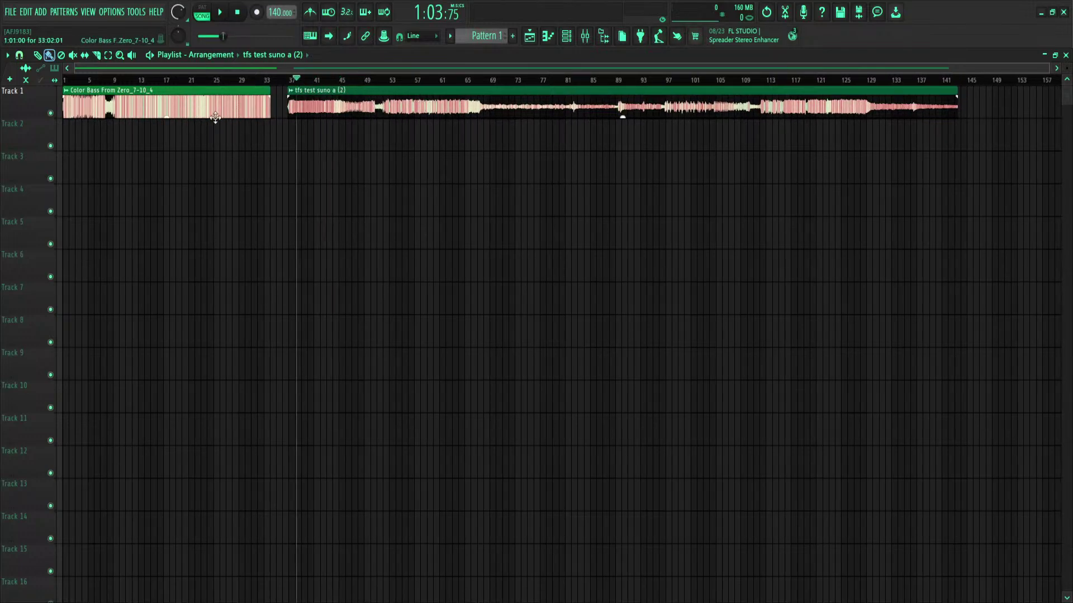
{"action": "left_click_drag", "start_coordinate": [201, 81], "coordinate": [272, 82]}
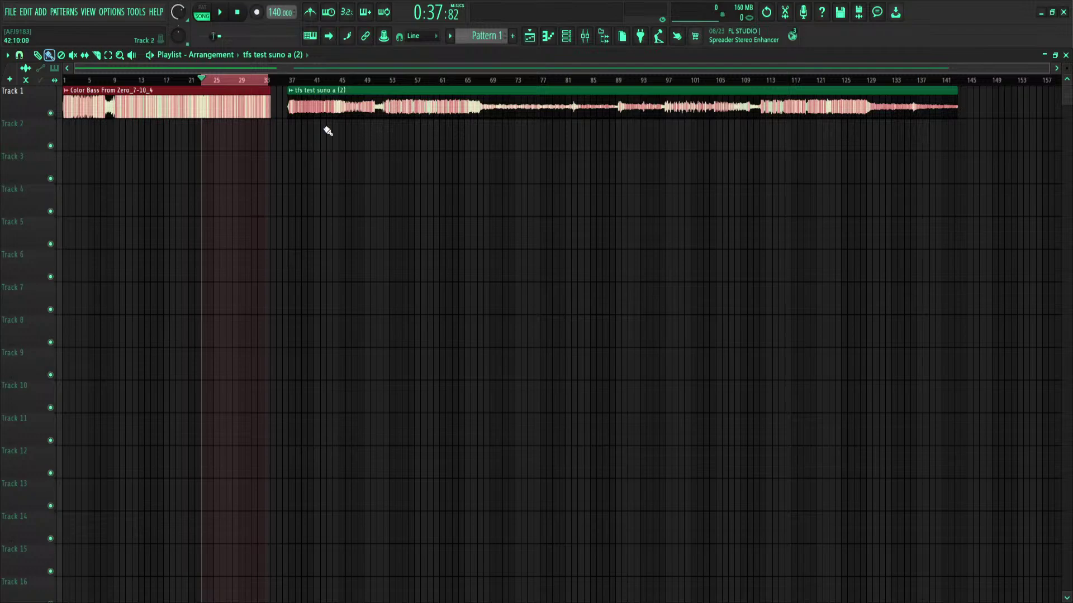
{"action": "left_click", "coordinate": [292, 82]}
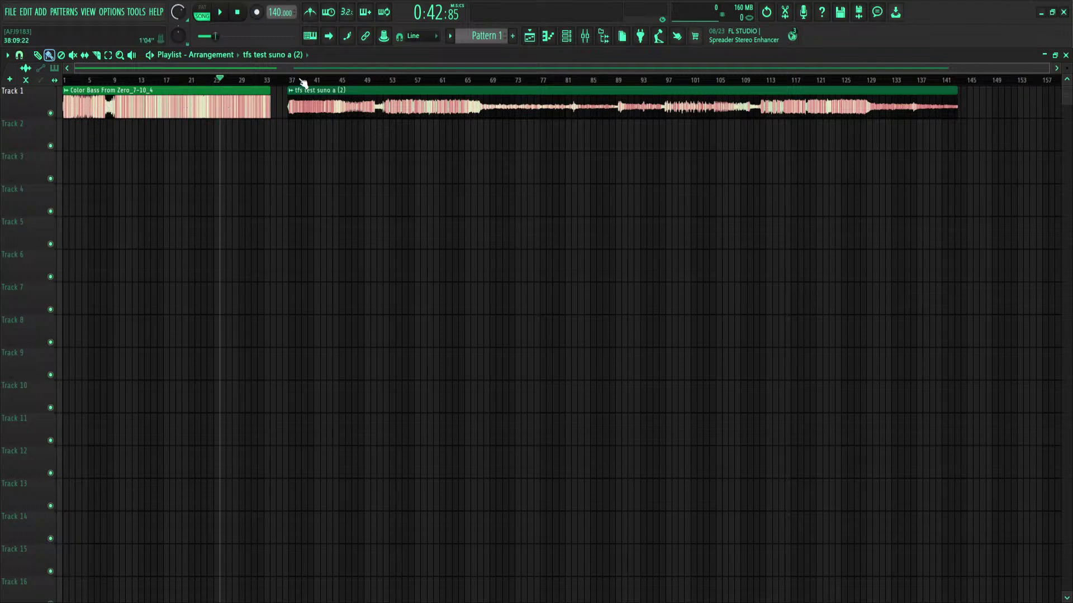
Step: Play the tfs test suno a (2) clip from bar 37 through its first drop, and stop playback
{"action": "left_click", "coordinate": [290, 81]}
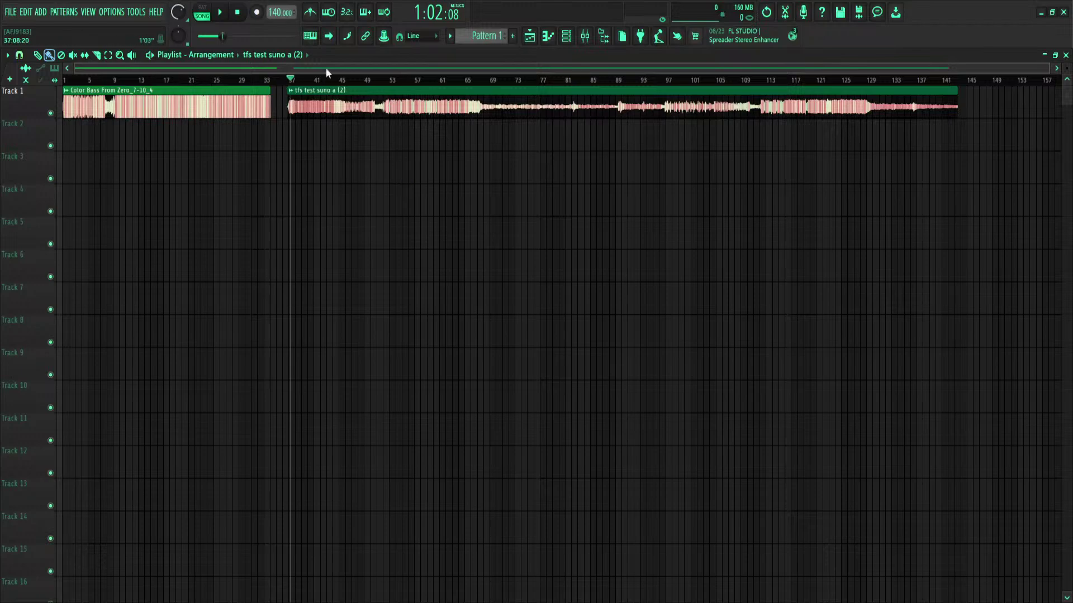
{"action": "key", "text": "space"}
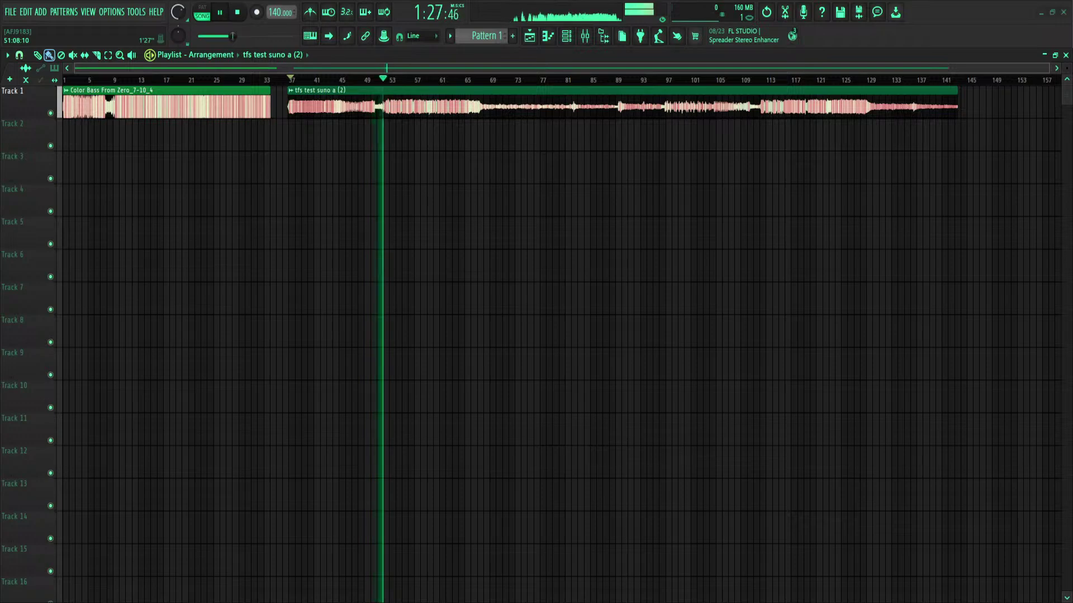
{"action": "scroll", "coordinate": [383, 335], "scroll_direction": "up", "scroll_amount": 5}
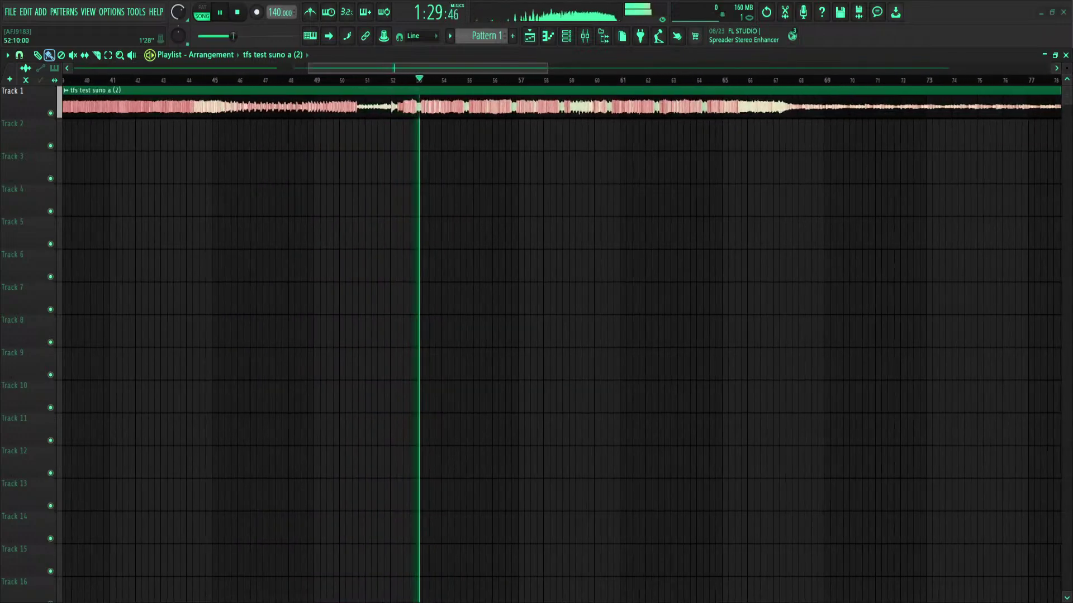
{"action": "scroll", "coordinate": [429, 71], "scroll_direction": "down", "scroll_amount": 3}
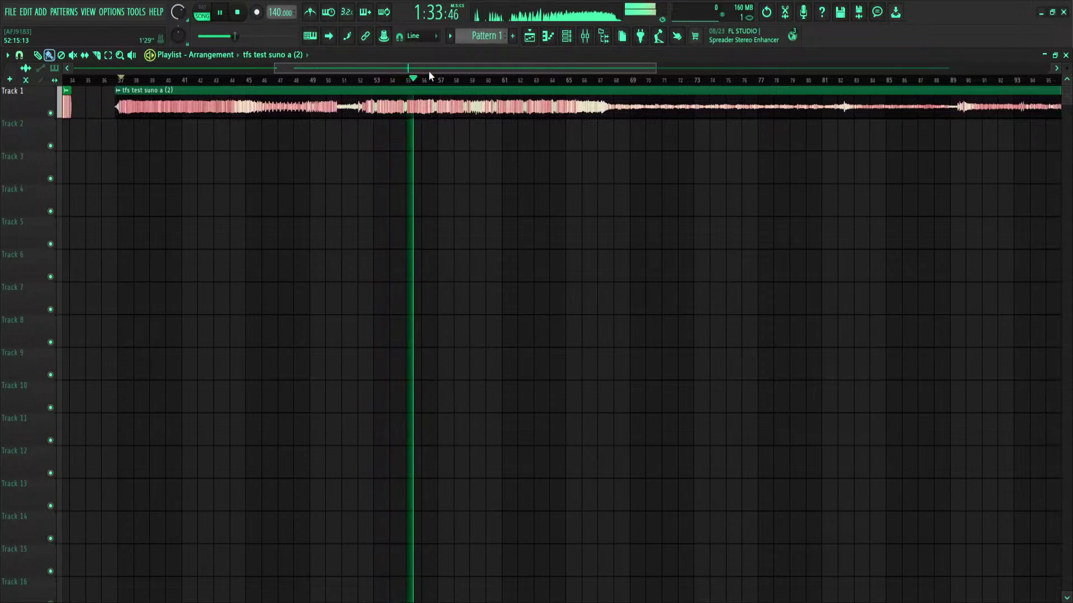
{"action": "left_click_drag", "start_coordinate": [428, 68], "coordinate": [440, 69]}
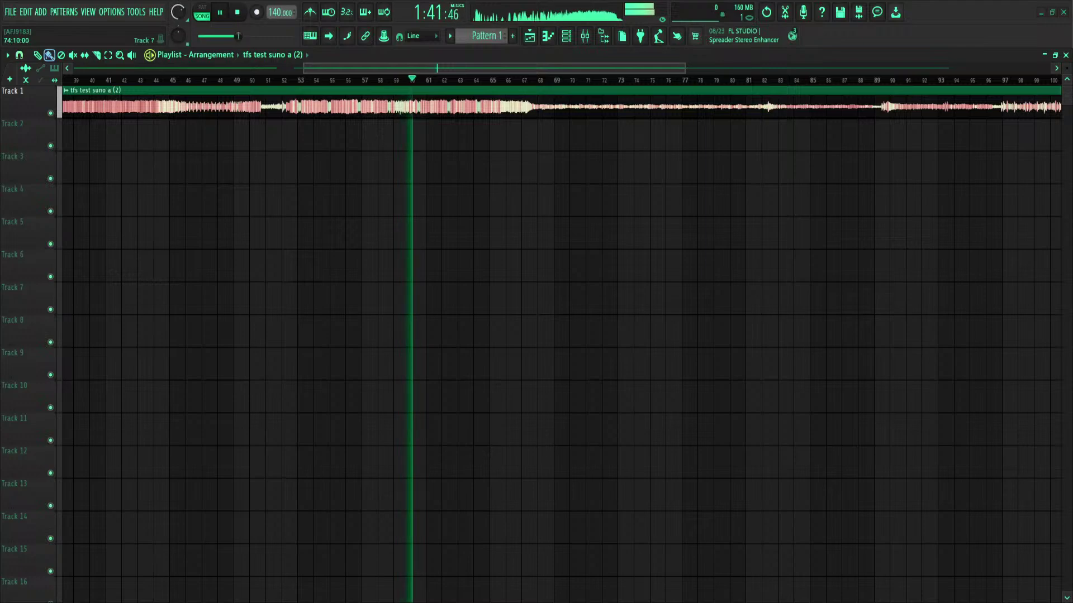
{"action": "key", "text": "space"}
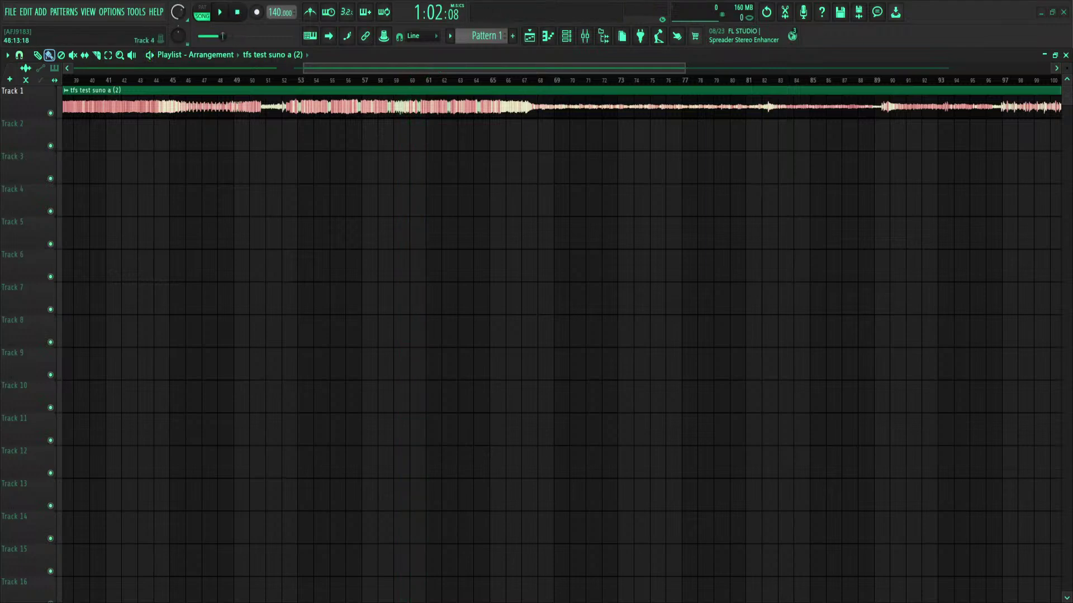
Step: Play the arrangement from the beginning to listen to the Color Bass From Zero_7-10_4 clip
{"action": "scroll", "coordinate": [361, 134], "scroll_direction": "down", "scroll_amount": 3}
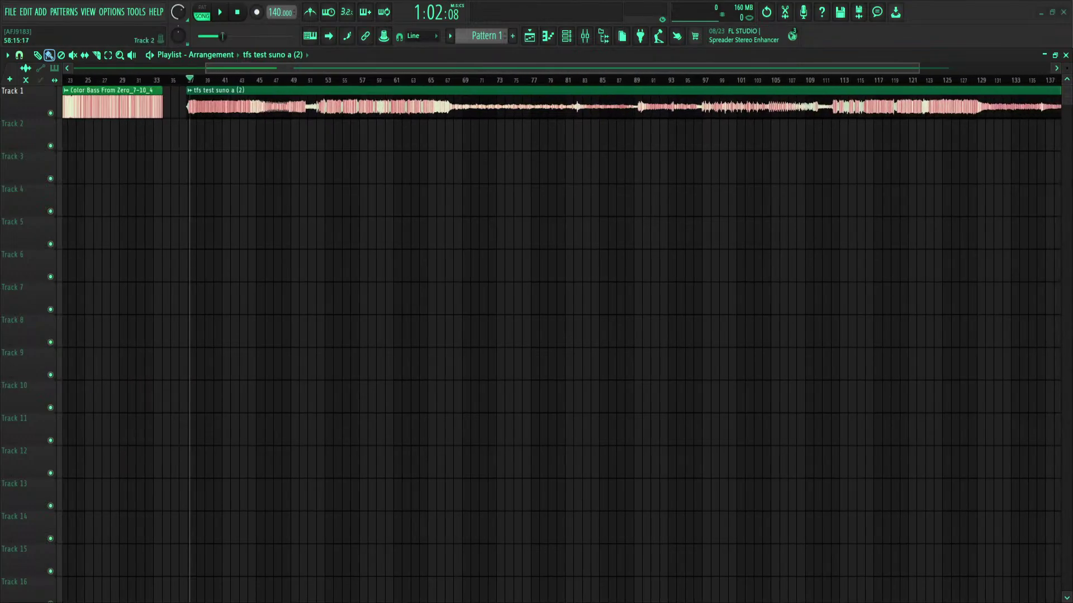
{"action": "scroll", "coordinate": [524, 114], "scroll_direction": "left", "scroll_amount": 4}
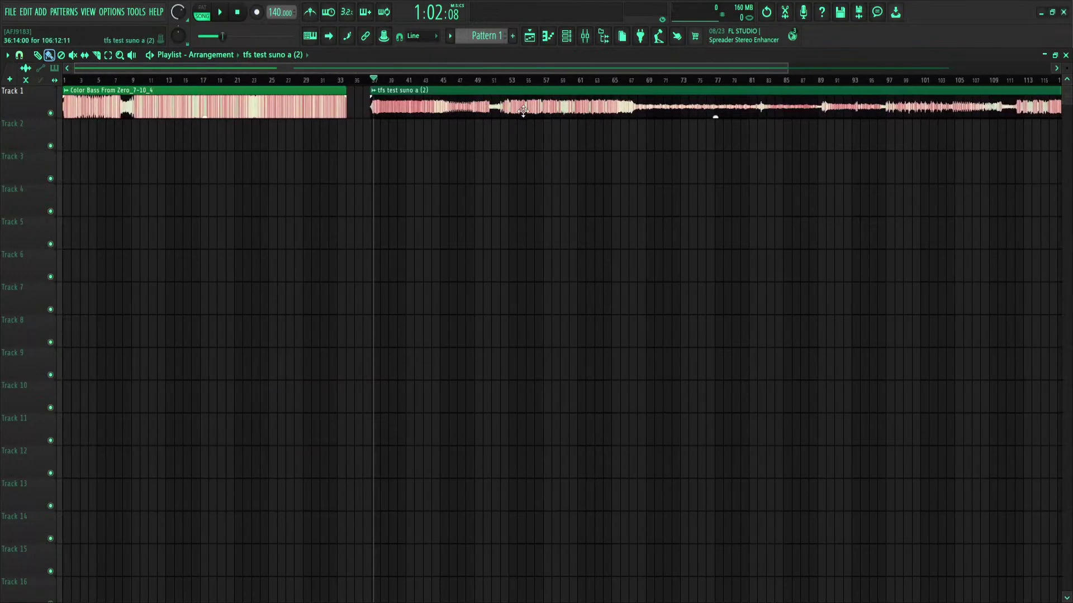
{"action": "left_click", "coordinate": [134, 82]}
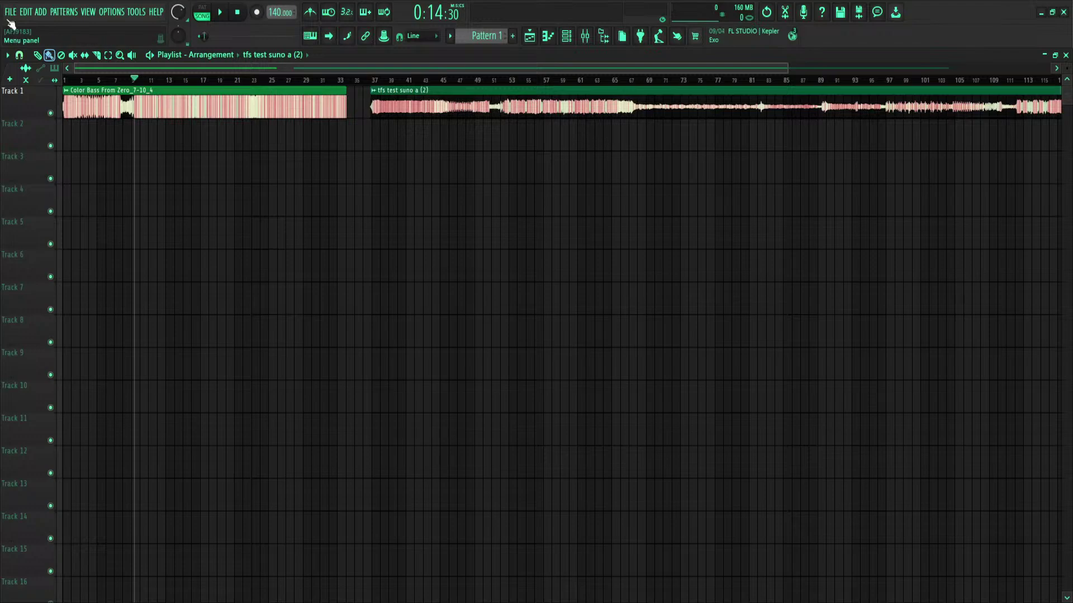
{"action": "key", "text": "space"}
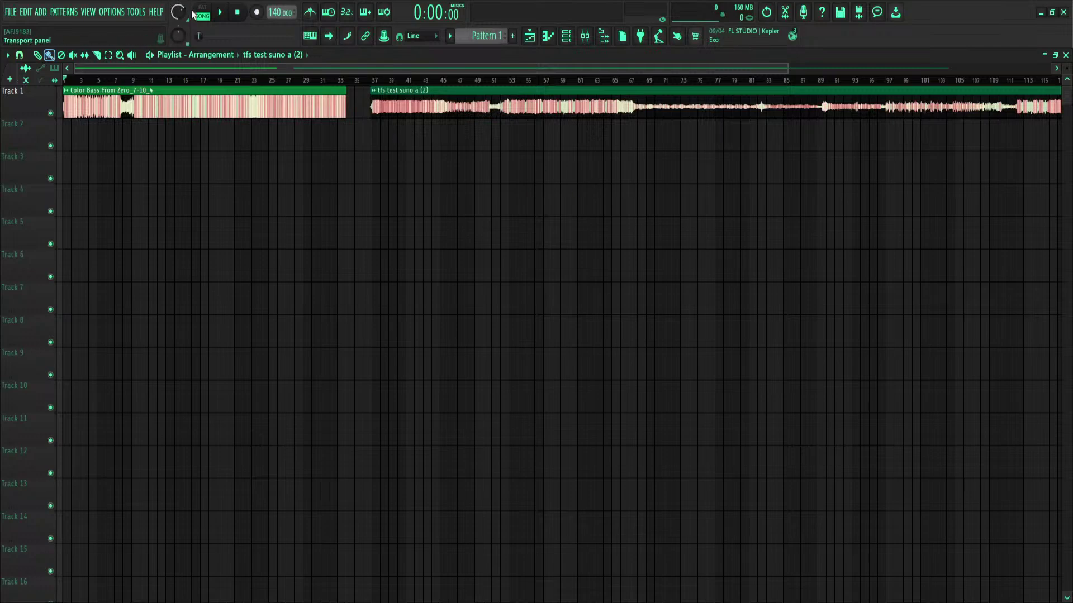
{"action": "left_click", "coordinate": [221, 13]}
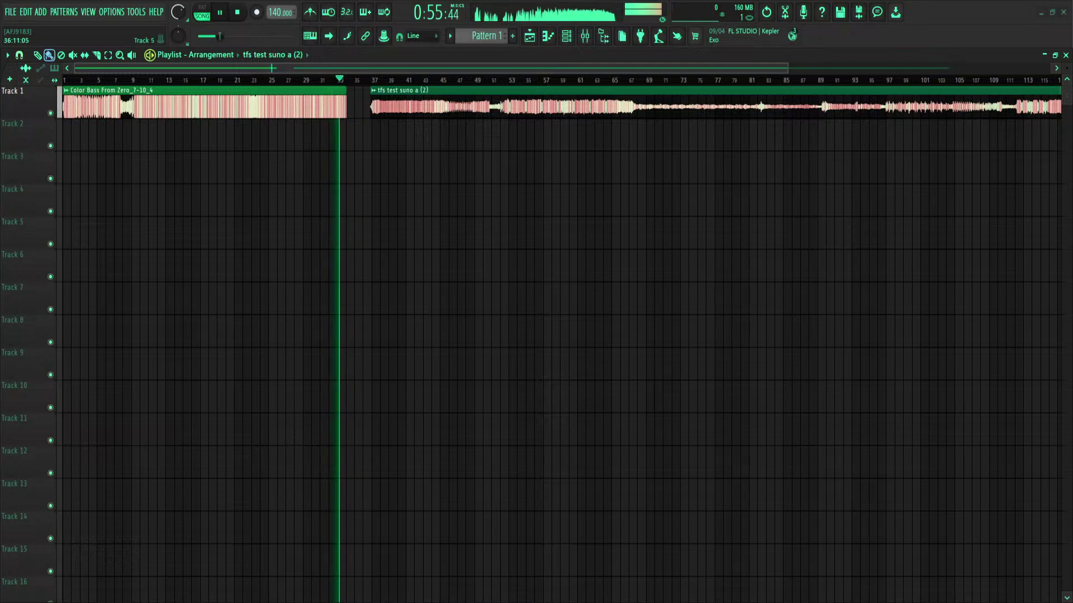
{"action": "key", "text": "space"}
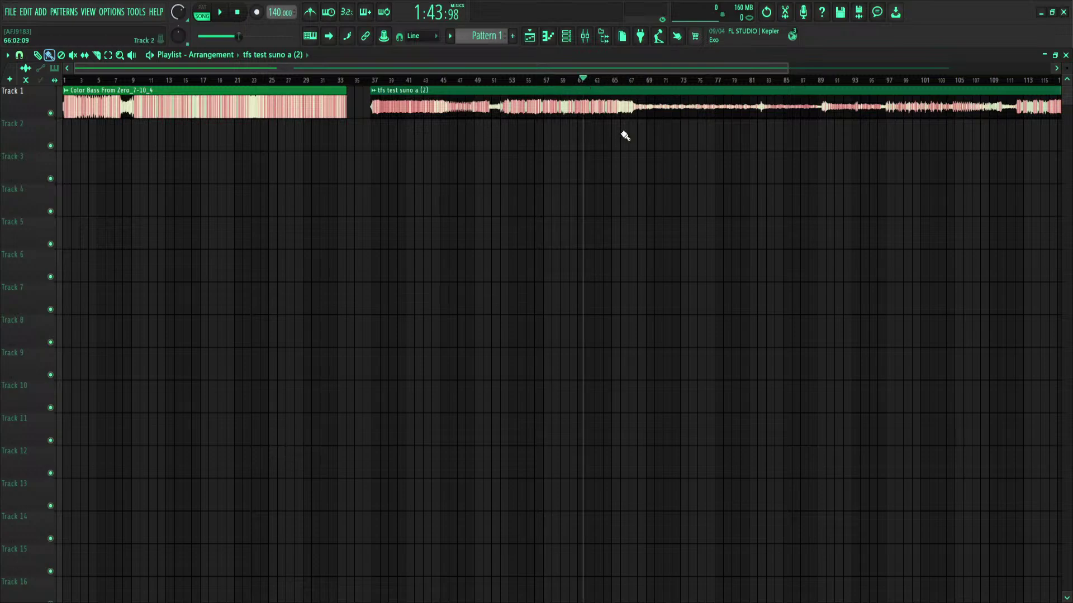
Step: Listen to the tfs test suno a (2) clip from about bar 61
{"action": "key", "text": "space"}
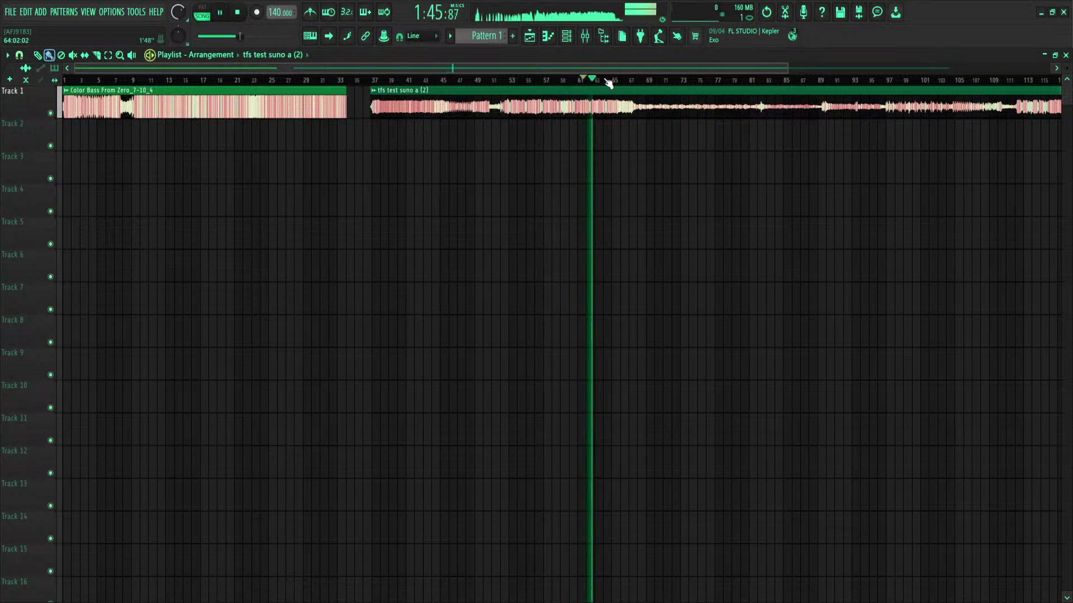
{"action": "key", "text": "space"}
{"action": "key", "text": "space"}
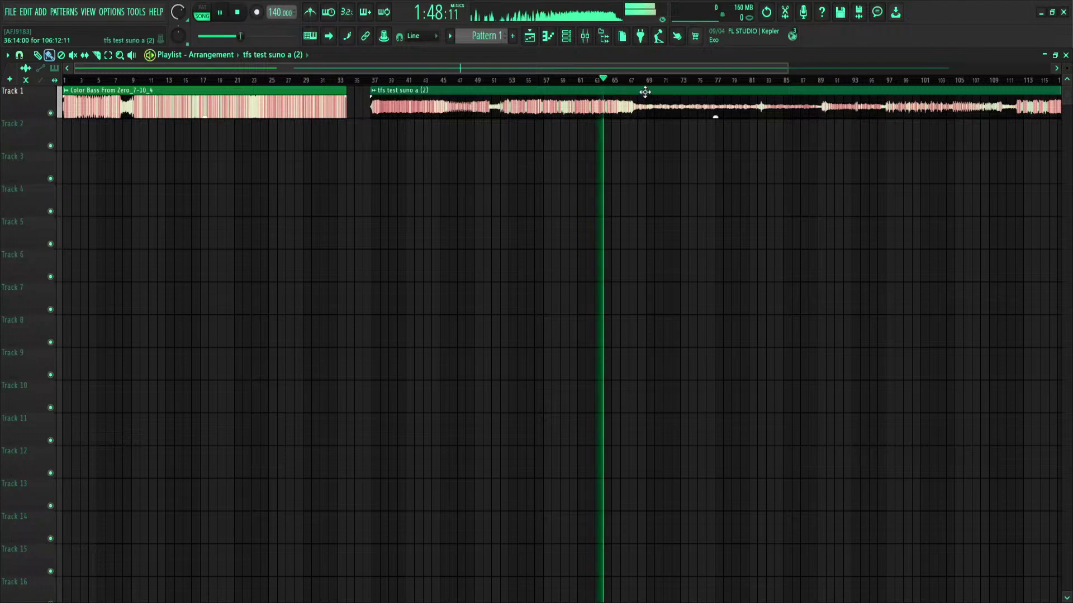
Step: Play the second drop of the tfs test suno a (2) clip from about bar 111, and stop playback
{"action": "left_click_drag", "start_coordinate": [621, 69], "coordinate": [755, 70]}
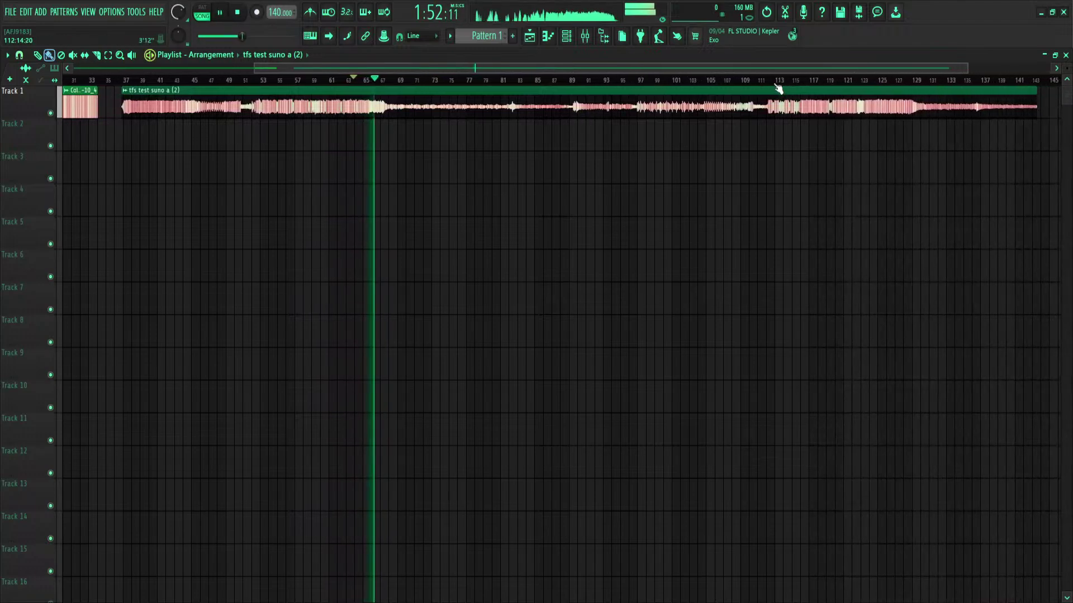
{"action": "left_click", "coordinate": [762, 80]}
{"action": "left_click", "coordinate": [767, 80]}
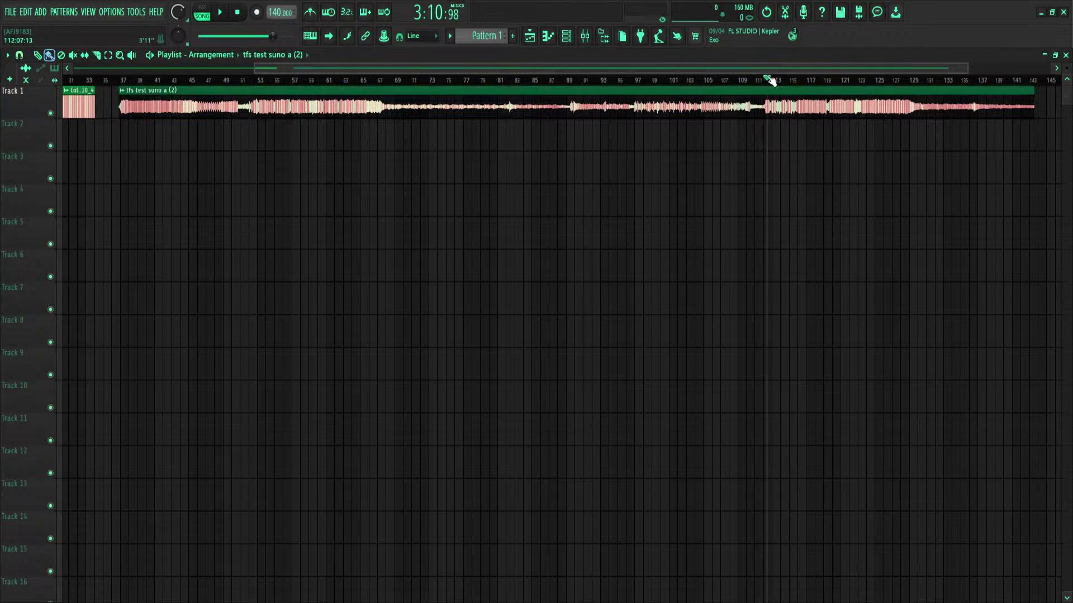
{"action": "left_click", "coordinate": [762, 79]}
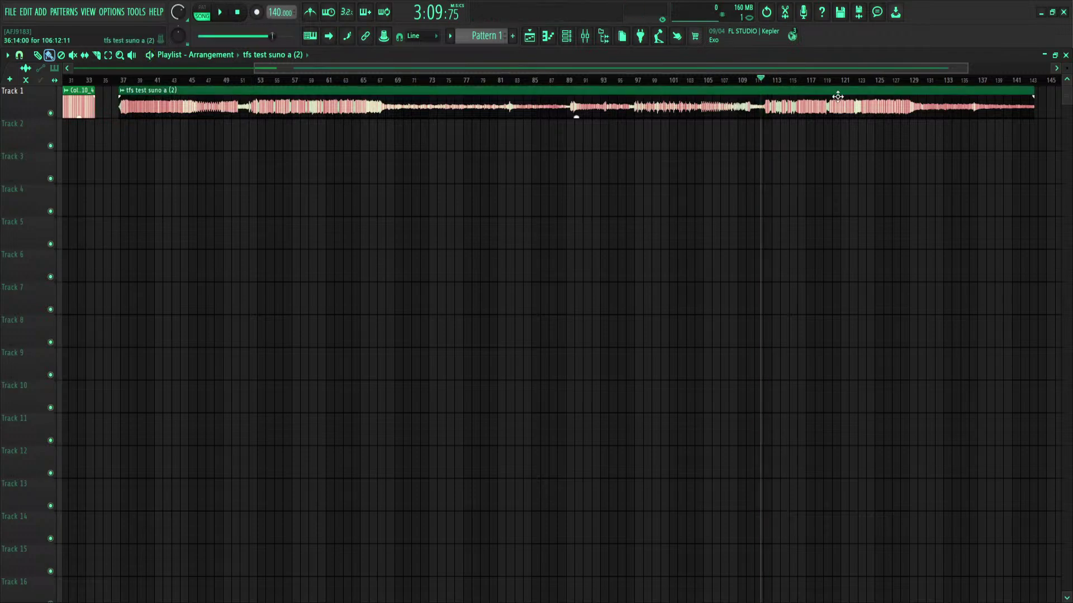
{"action": "left_click_drag", "start_coordinate": [808, 71], "coordinate": [771, 89]}
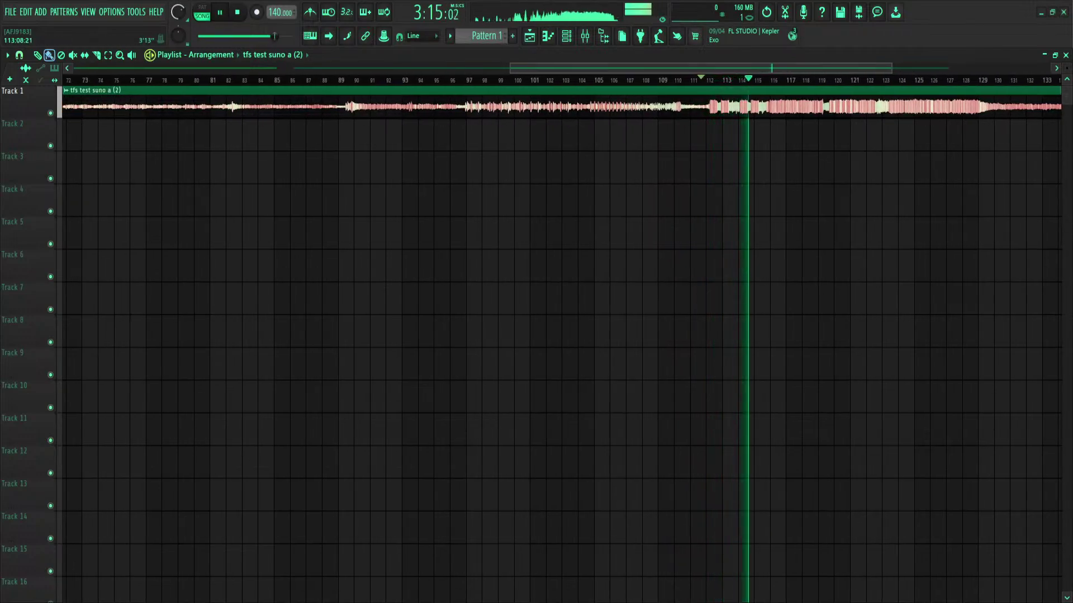
{"action": "left_click_drag", "start_coordinate": [731, 69], "coordinate": [804, 68]}
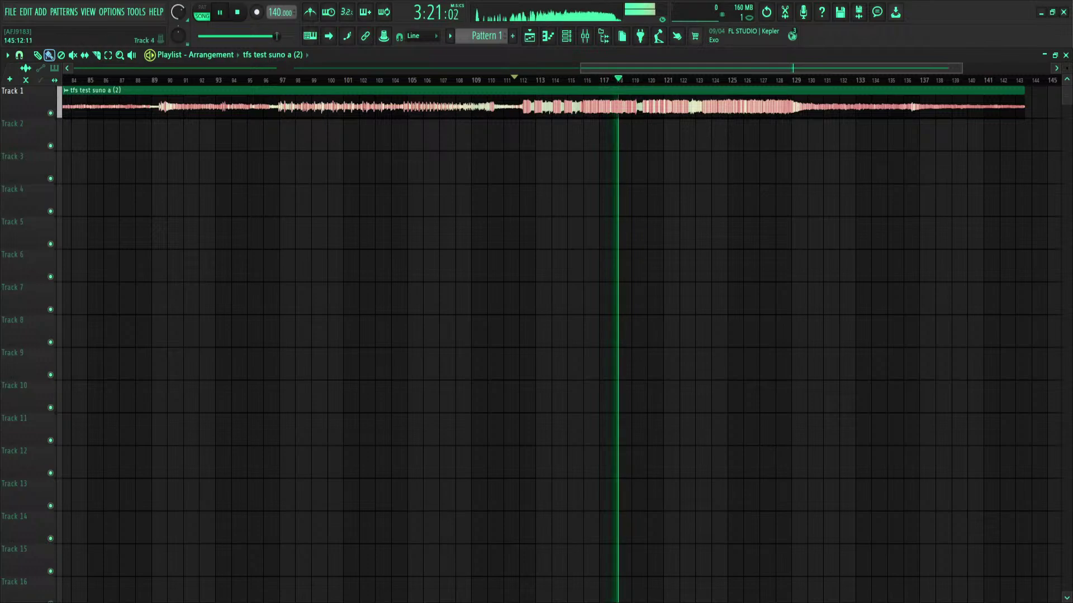
{"action": "left_click_drag", "start_coordinate": [626, 70], "coordinate": [671, 72]}
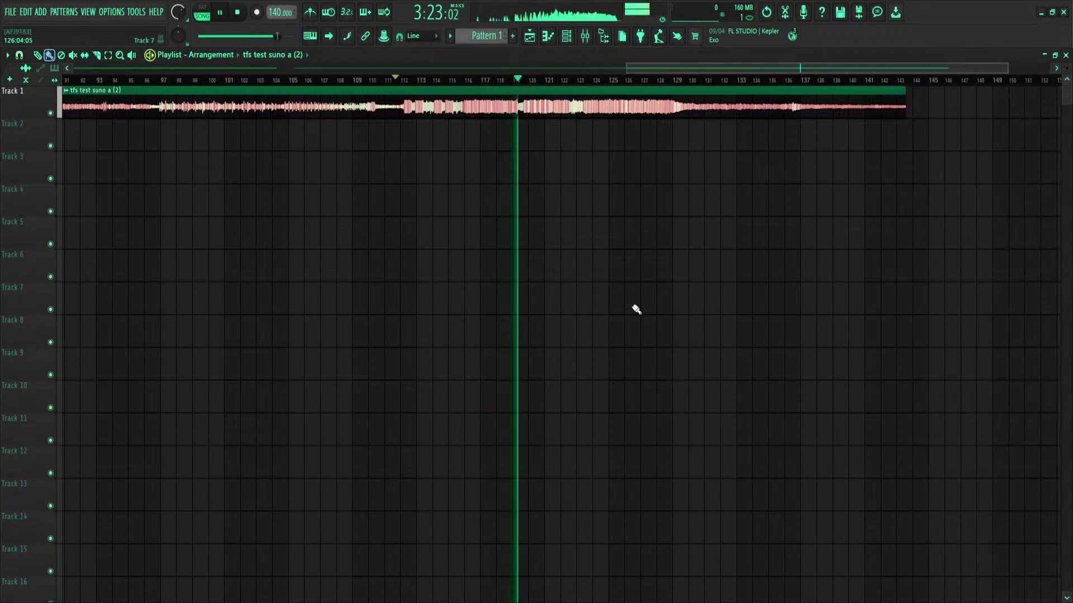
{"action": "key", "text": "space"}
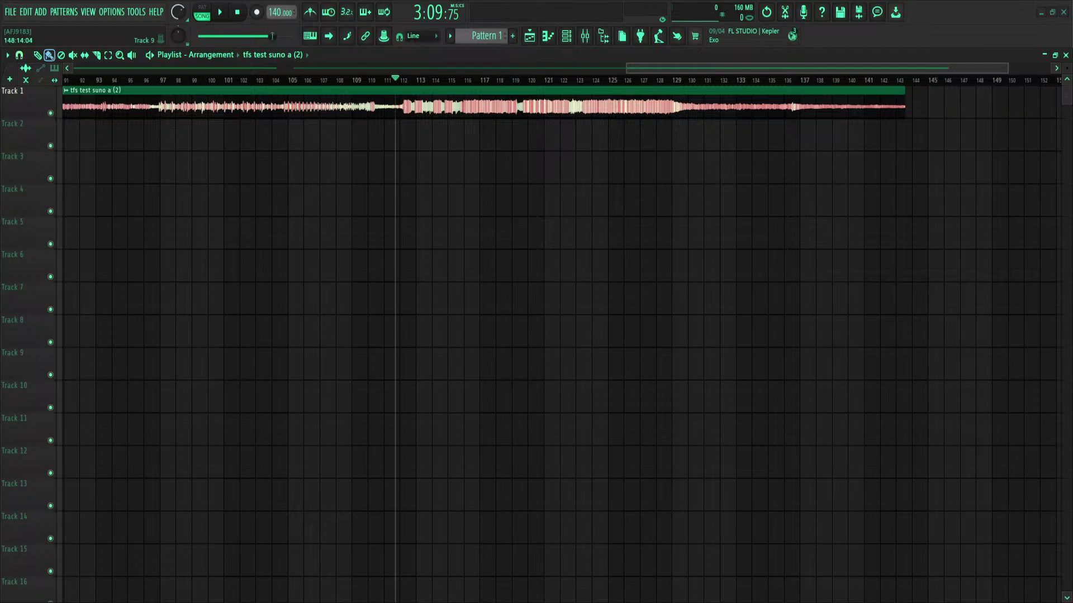
Step: Move the tfs test suno a (2) clip on Track 1 to begin at about bar 54, and play it from about bar 84
{"action": "scroll", "coordinate": [604, 106], "scroll_direction": "down", "scroll_amount": 5}
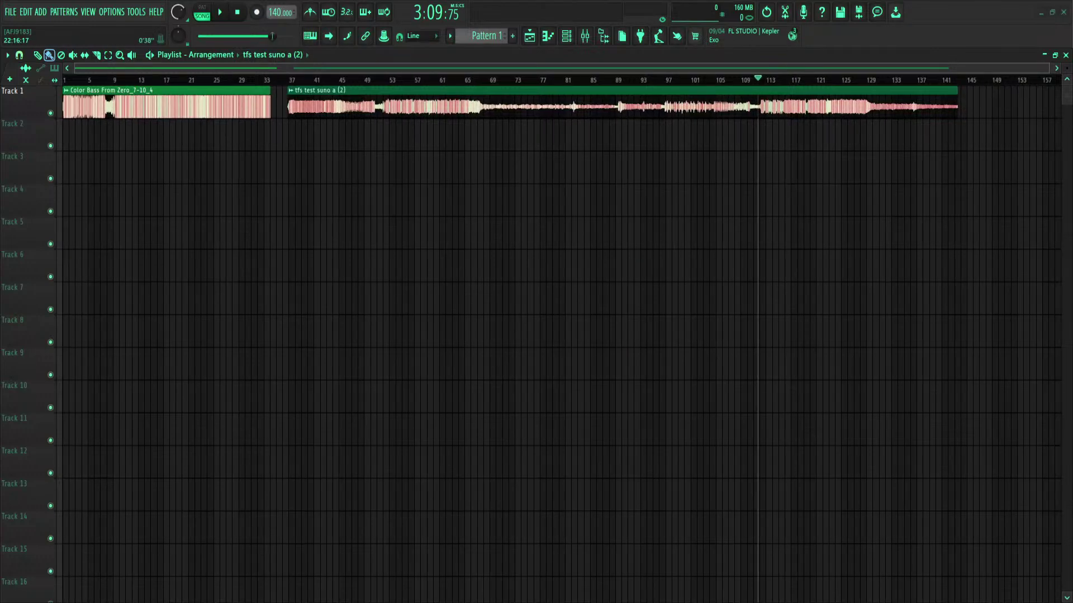
{"action": "left_click_drag", "start_coordinate": [570, 106], "coordinate": [683, 107]}
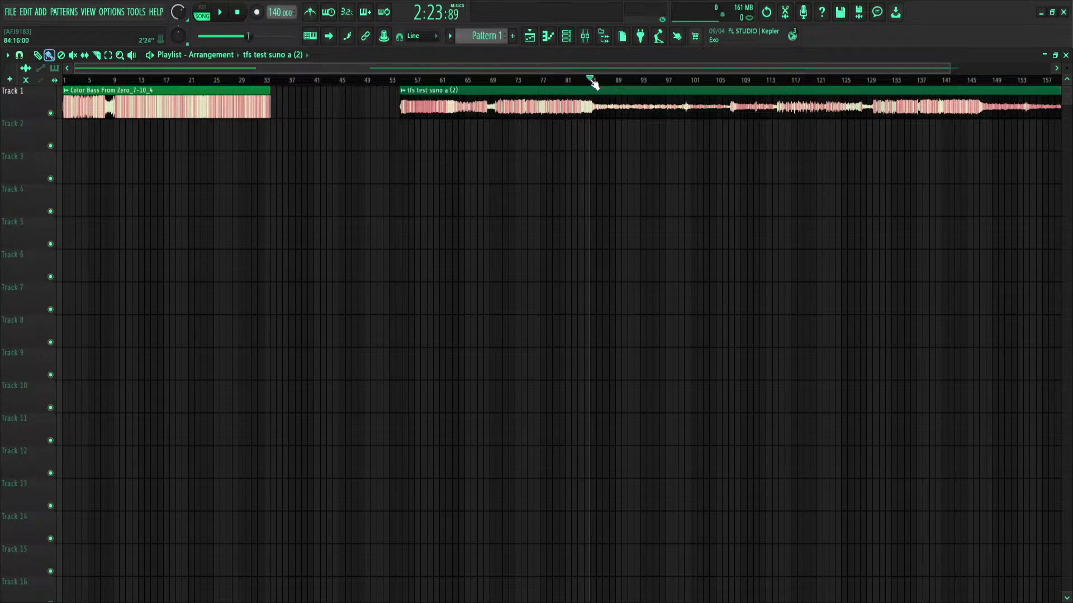
{"action": "key", "text": "space"}
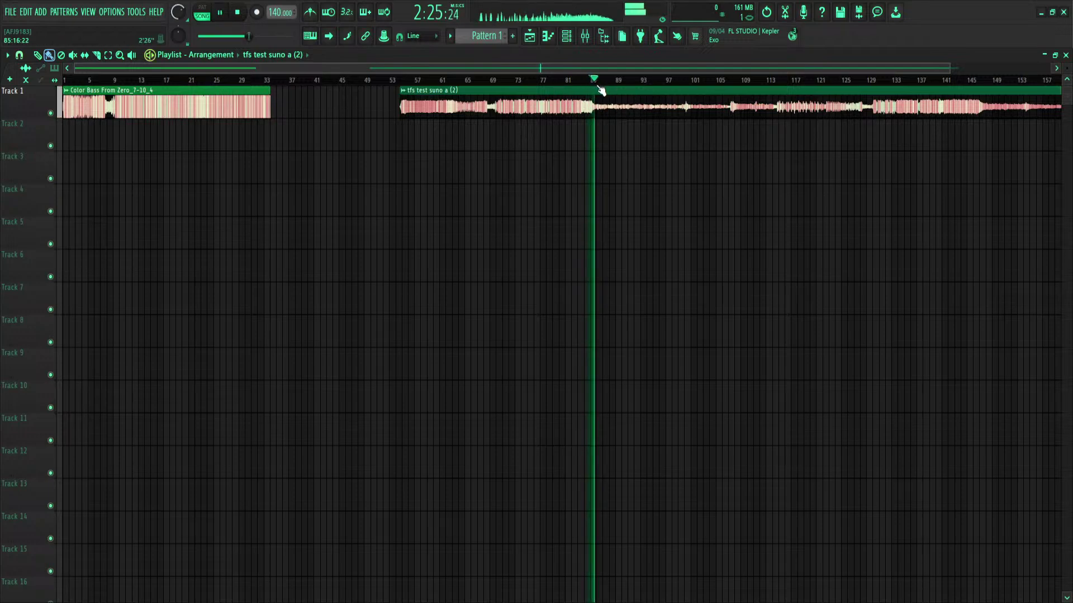
{"action": "scroll", "coordinate": [598, 87], "scroll_direction": "up", "scroll_amount": 4}
{"action": "key", "text": "space"}
{"action": "left_click", "coordinate": [175, 81]}
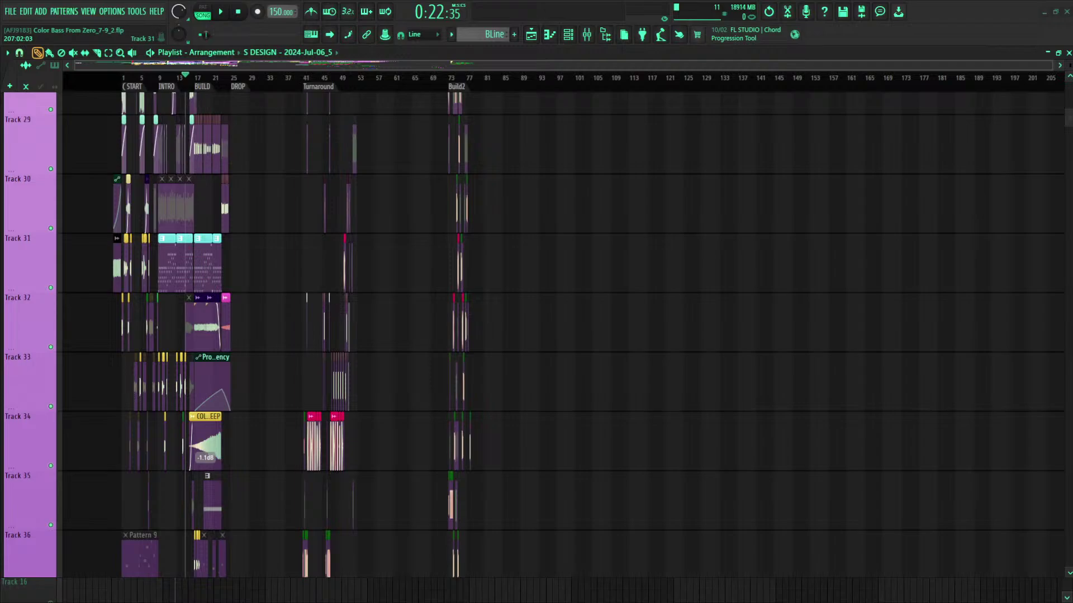
Step: Play the Color Bass From Zero_7-9_2.flp project from just before the START marker and examine the clips on tracks 21 to 30
{"action": "scroll", "coordinate": [124, 85], "scroll_direction": "up", "scroll_amount": 5}
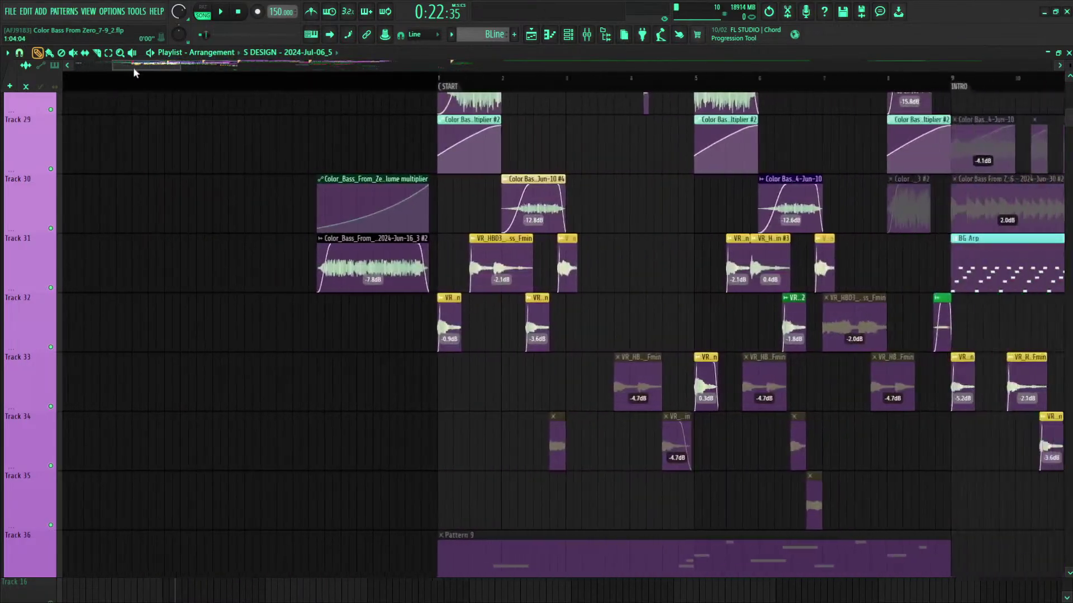
{"action": "left_click_drag", "start_coordinate": [133, 67], "coordinate": [139, 68]}
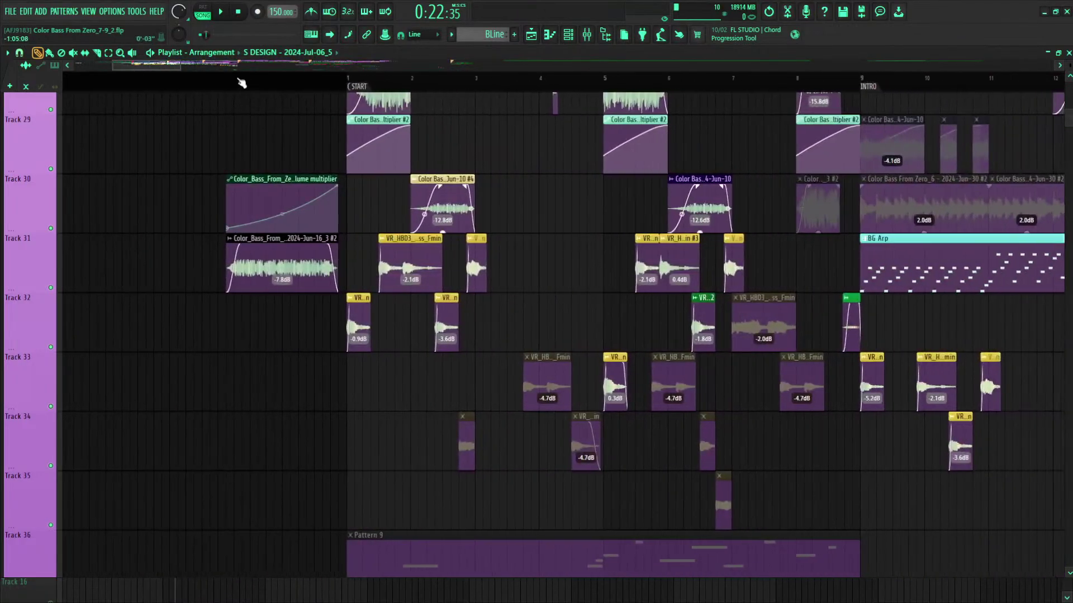
{"action": "left_click", "coordinate": [236, 79]}
{"action": "scroll", "coordinate": [236, 79], "scroll_direction": "down", "scroll_amount": 4}
{"action": "scroll", "coordinate": [355, 303], "scroll_direction": "up", "scroll_amount": 6}
{"action": "scroll", "coordinate": [354, 303], "scroll_direction": "down", "scroll_amount": 3}
{"action": "scroll", "coordinate": [328, 167], "scroll_direction": "down", "scroll_amount": 4}
{"action": "key", "text": "space"}
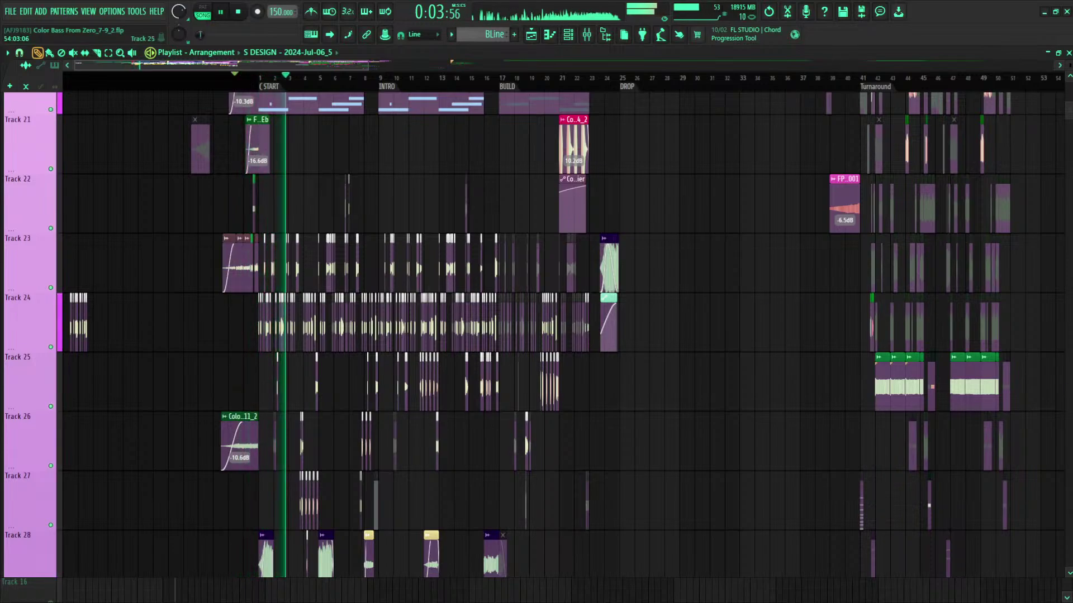
{"action": "scroll", "coordinate": [559, 335], "scroll_direction": "up", "scroll_amount": 6}
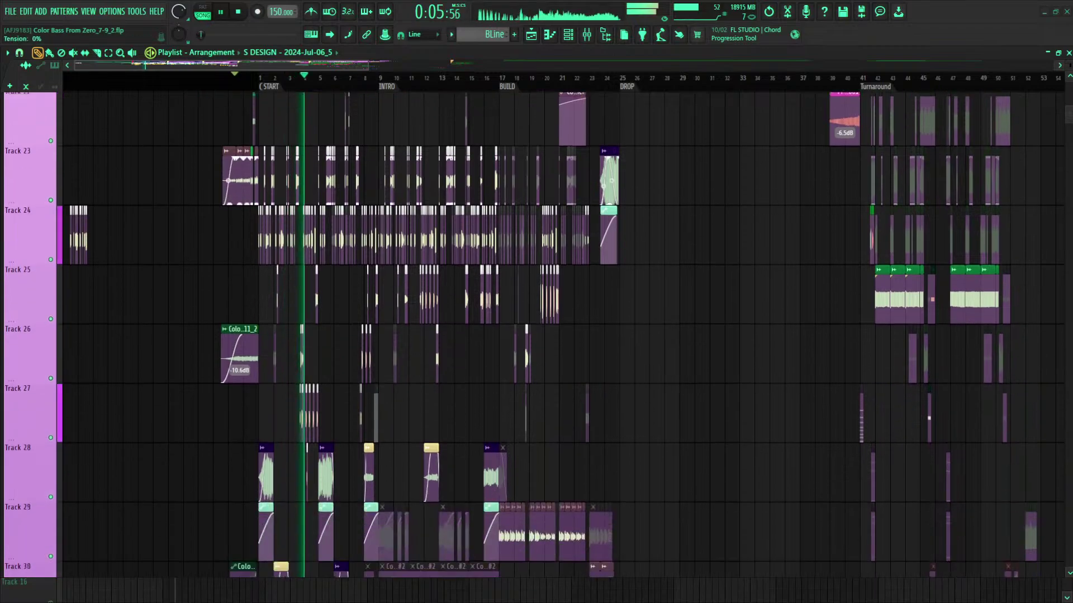
Step: Examine the clips from the DRUMS track down to track 16 while the section after the START marker plays
{"action": "scroll", "coordinate": [166, 96], "scroll_direction": "up", "scroll_amount": 5}
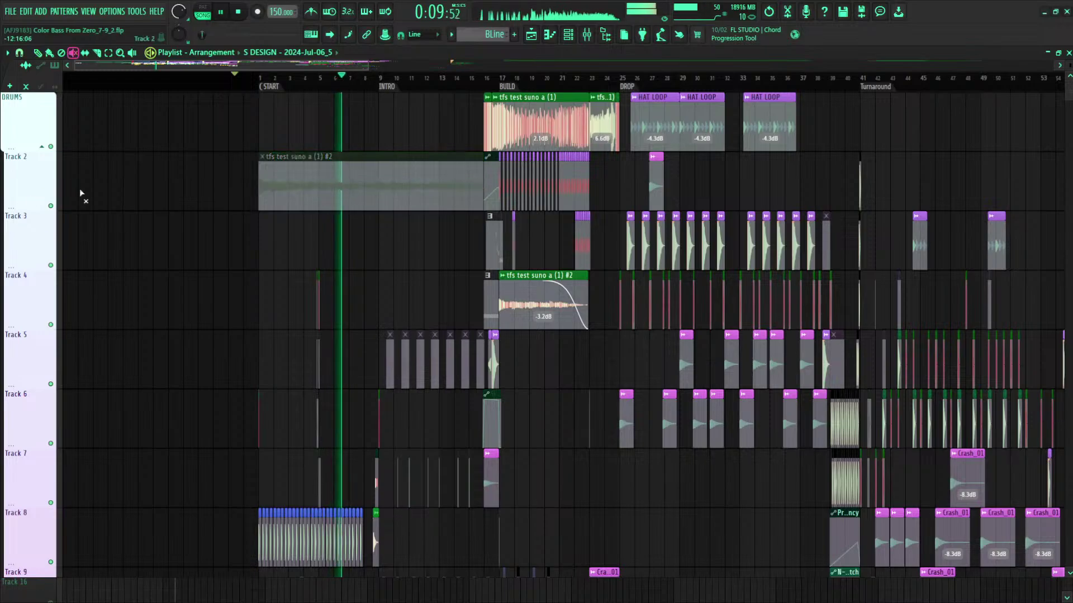
{"action": "scroll", "coordinate": [410, 282], "scroll_direction": "down", "scroll_amount": 2}
{"action": "scroll", "coordinate": [410, 282], "scroll_direction": "down", "scroll_amount": 4}
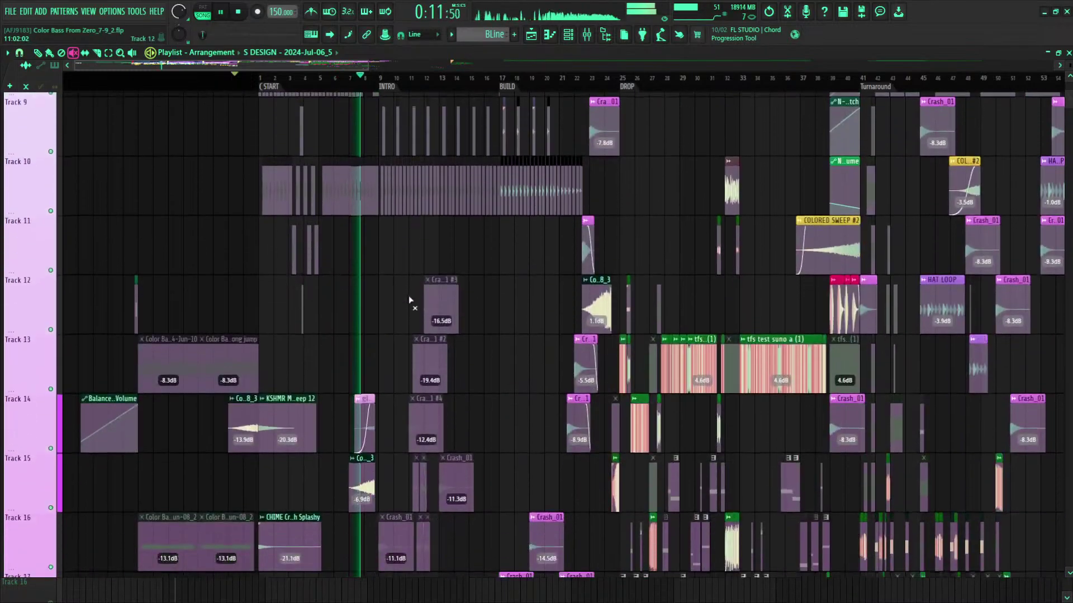
{"action": "scroll", "coordinate": [394, 276], "scroll_direction": "up", "scroll_amount": 5}
{"action": "scroll", "coordinate": [393, 276], "scroll_direction": "up", "scroll_amount": 3}
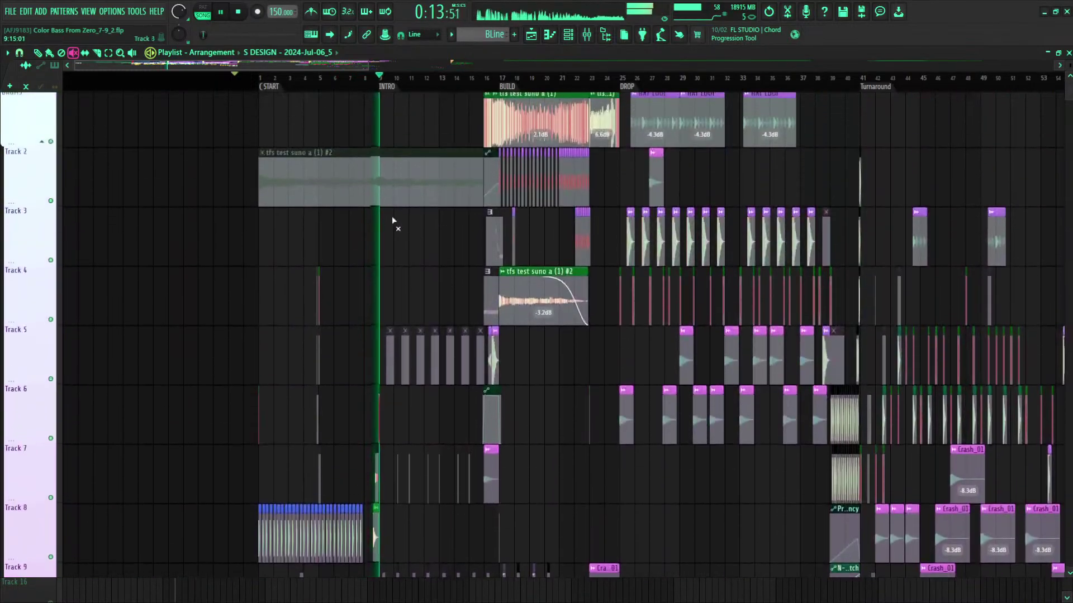
{"action": "scroll", "coordinate": [393, 276], "scroll_direction": "down", "scroll_amount": 4}
{"action": "scroll", "coordinate": [393, 276], "scroll_direction": "down", "scroll_amount": 1}
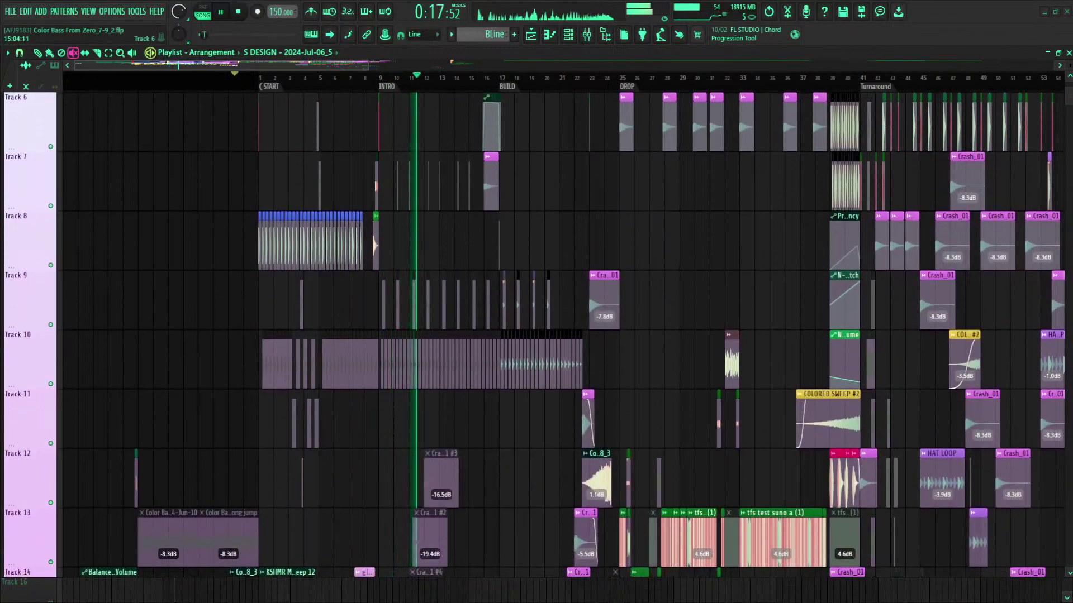
Step: Restart playback just before bar 16 and listen through the BUILD section, examining its clips from the DRUMS track to track 9
{"action": "left_click", "coordinate": [484, 78]}
{"action": "scroll", "coordinate": [592, 287], "scroll_direction": "up", "scroll_amount": 5}
{"action": "key", "text": "space"}
{"action": "left_click", "coordinate": [476, 79]}
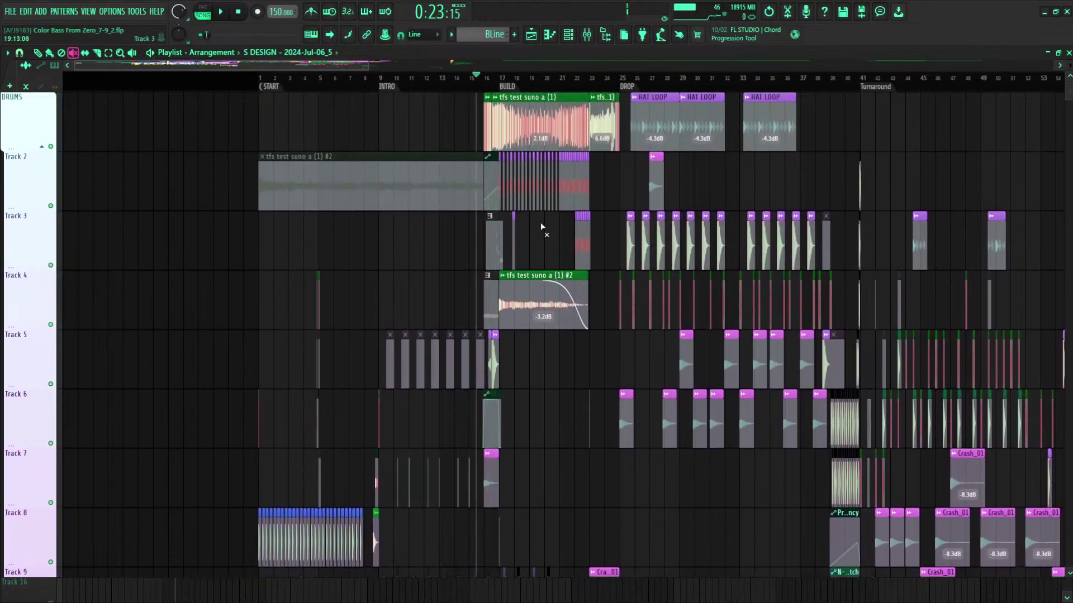
{"action": "left_click_drag", "start_coordinate": [476, 74], "coordinate": [536, 458]}
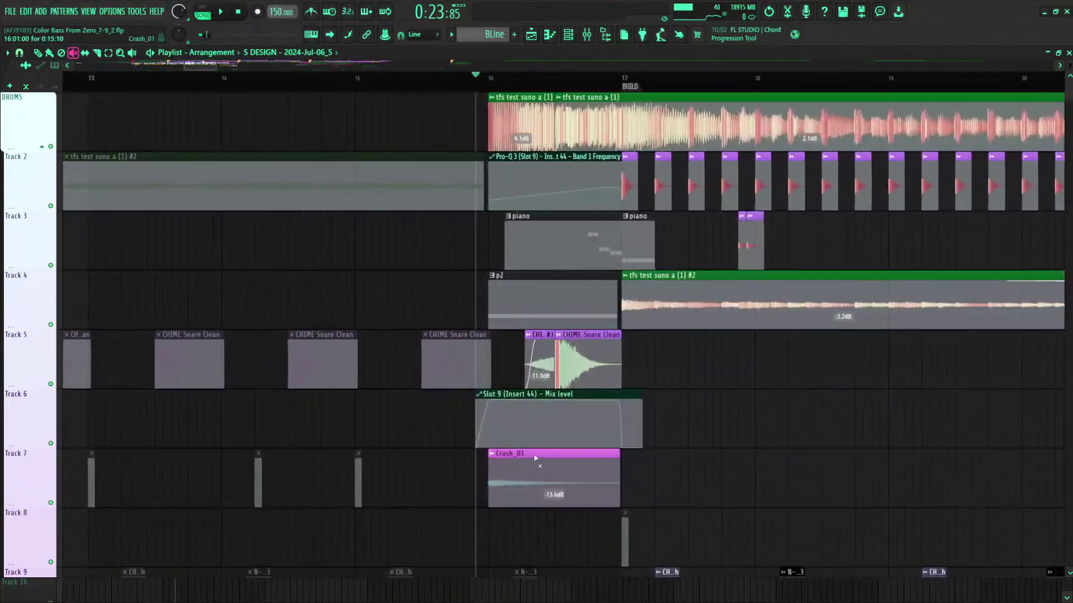
{"action": "key", "text": "space"}
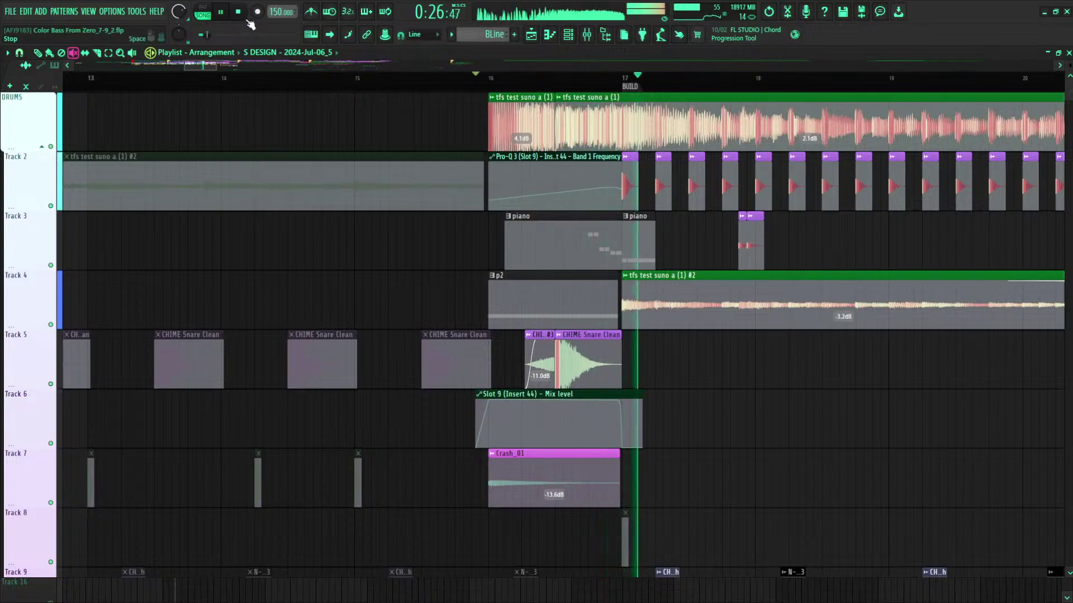
{"action": "scroll", "coordinate": [631, 83], "scroll_direction": "down", "scroll_amount": 1}
{"action": "scroll", "coordinate": [633, 83], "scroll_direction": "down", "scroll_amount": 3}
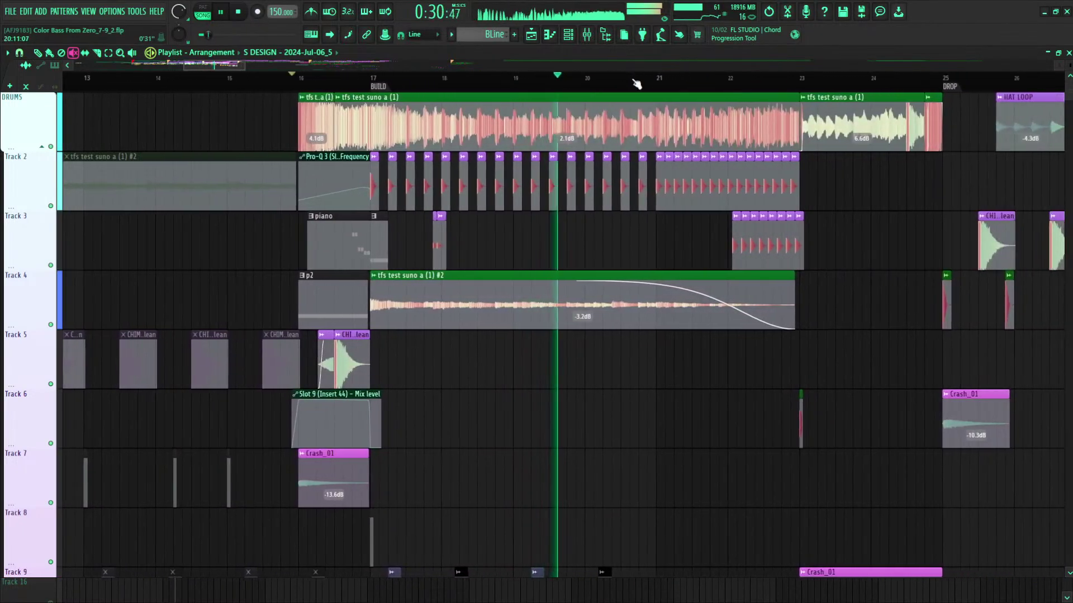
{"action": "scroll", "coordinate": [635, 81], "scroll_direction": "down", "scroll_amount": 4}
{"action": "left_click_drag", "start_coordinate": [250, 60], "coordinate": [286, 66]}
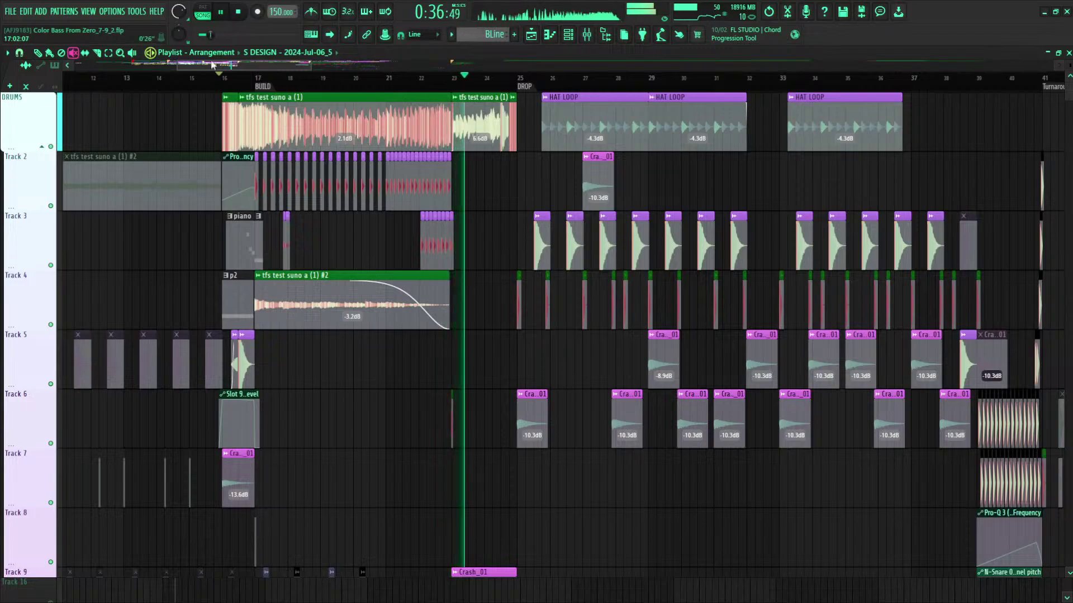
{"action": "scroll", "coordinate": [499, 91], "scroll_direction": "up", "scroll_amount": 1}
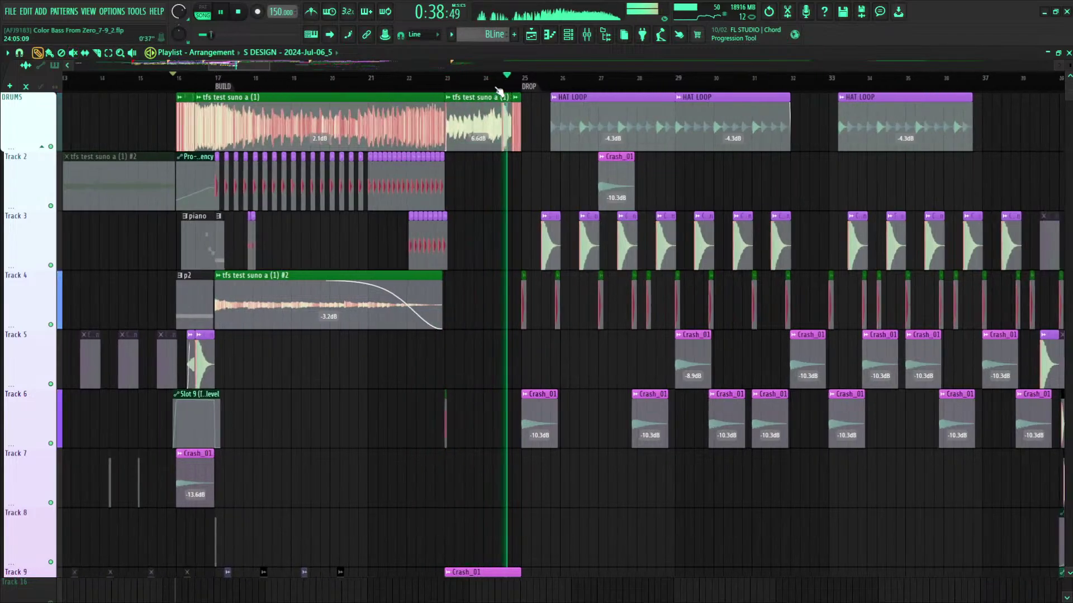
Step: Stop playback, set the playhead just before the DROP marker, and examine the surrounding clips on tracks 14 to 21
{"action": "scroll", "coordinate": [526, 204], "scroll_direction": "down", "scroll_amount": 6}
{"action": "scroll", "coordinate": [555, 112], "scroll_direction": "up", "scroll_amount": 2}
{"action": "key", "text": "space"}
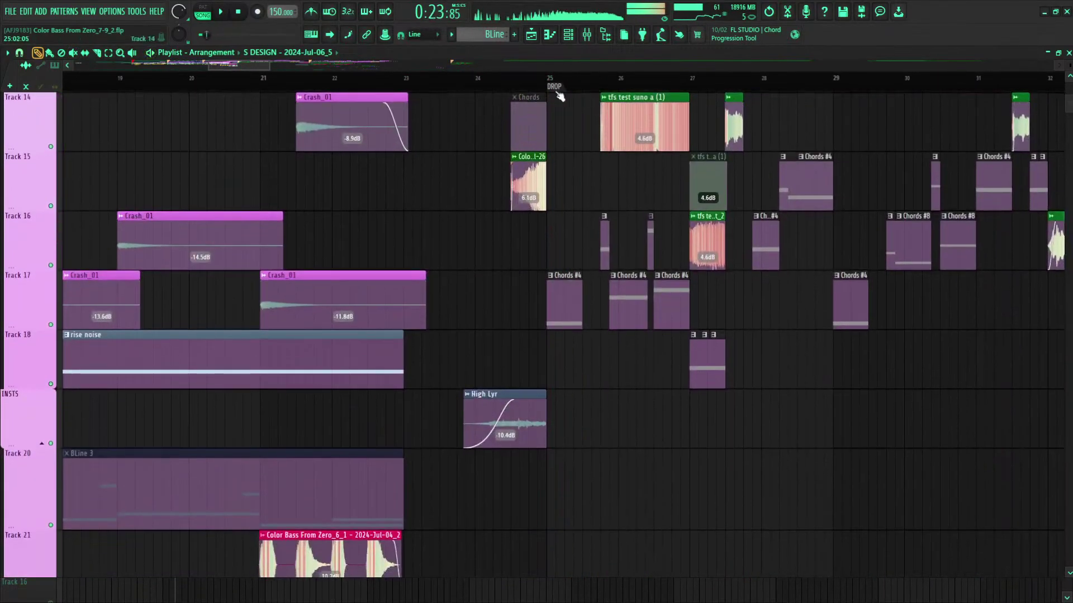
{"action": "scroll", "coordinate": [544, 84], "scroll_direction": "down", "scroll_amount": 4}
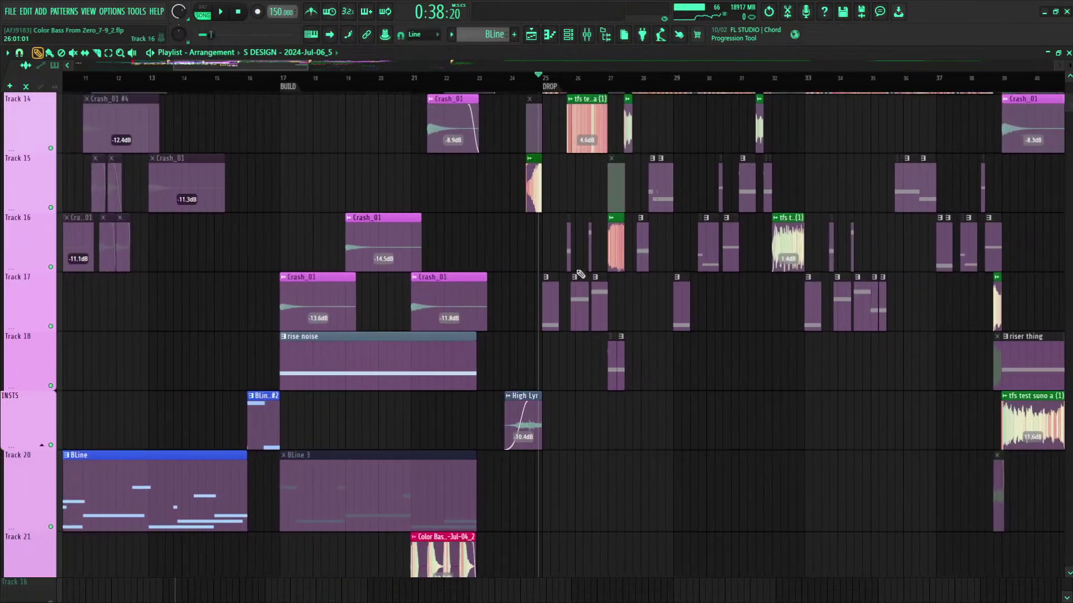
{"action": "scroll", "coordinate": [582, 276], "scroll_direction": "up", "scroll_amount": 3}
{"action": "scroll", "coordinate": [581, 276], "scroll_direction": "down", "scroll_amount": 3}
{"action": "scroll", "coordinate": [546, 88], "scroll_direction": "up", "scroll_amount": 4}
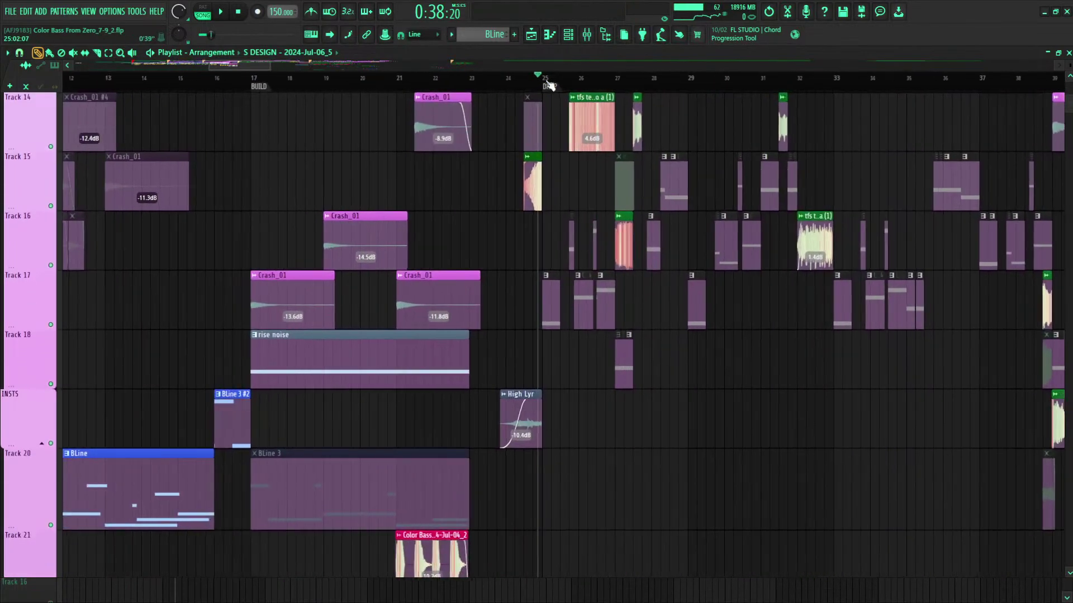
Step: Show the mixer, move it down below the clips on tracks 14 and 15, and hide it again
{"action": "key", "text": "F9"}
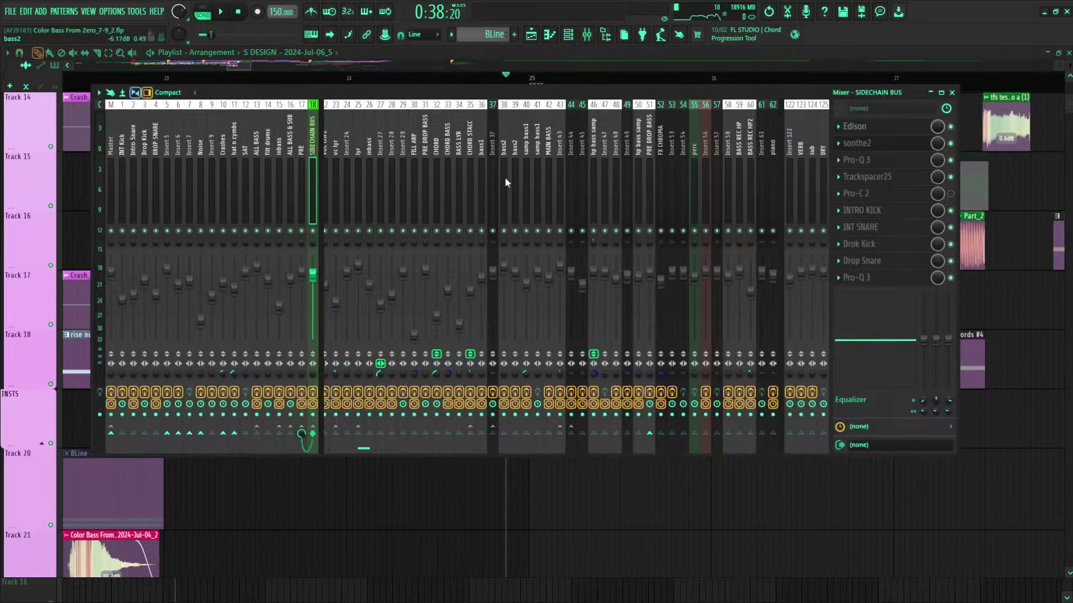
{"action": "left_click_drag", "start_coordinate": [499, 93], "coordinate": [520, 206]}
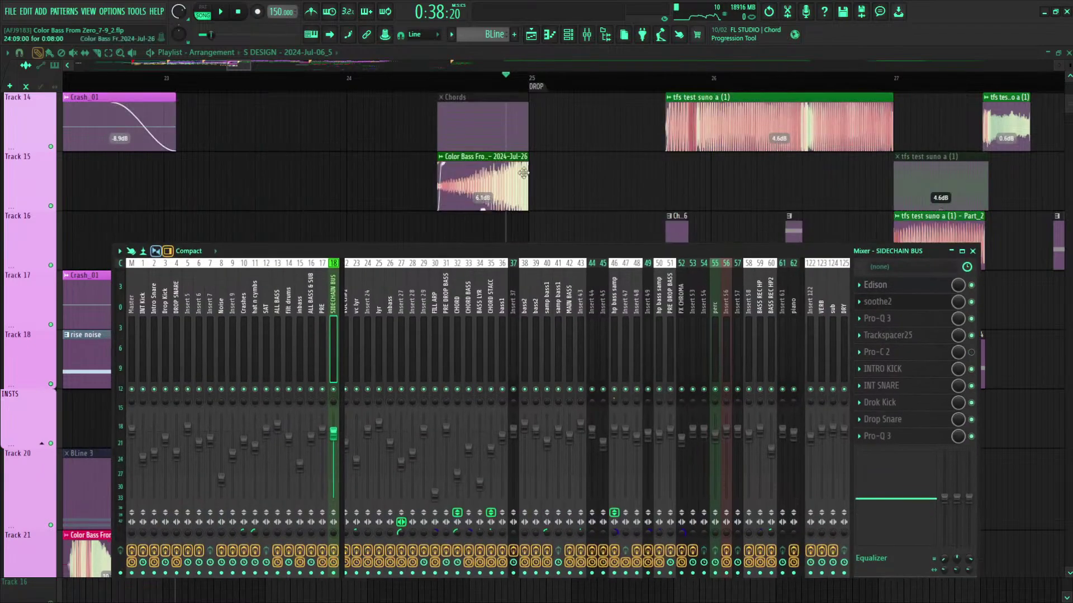
{"action": "key", "text": "F9"}
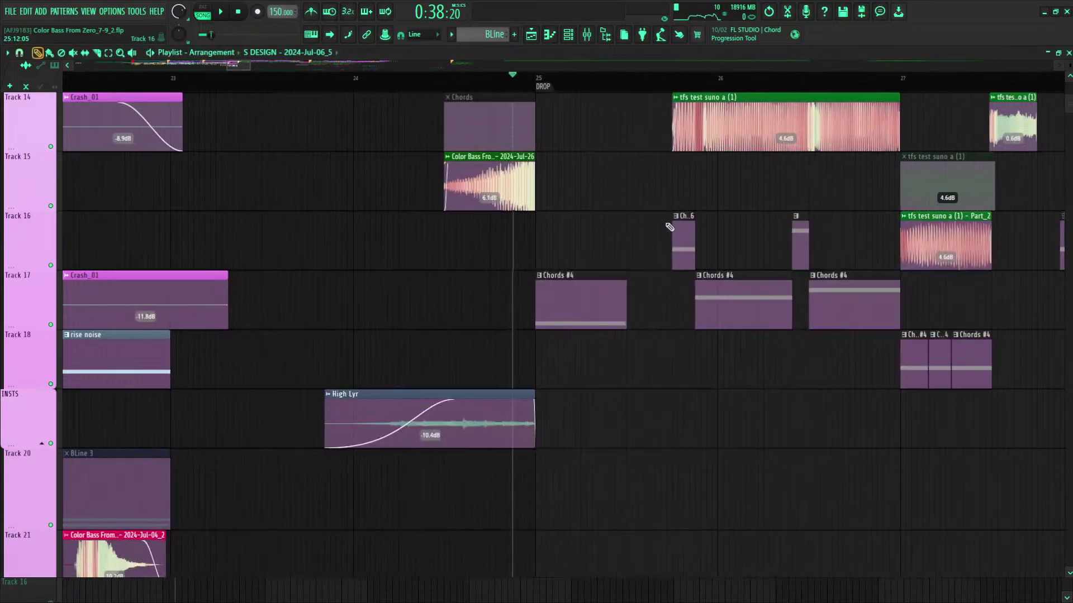
Step: Check the channel settings of the tfs test suno a (1) clip on track 14, and briefly play the drop with mixer Insert 44 shown
{"action": "double_click", "coordinate": [709, 136]}
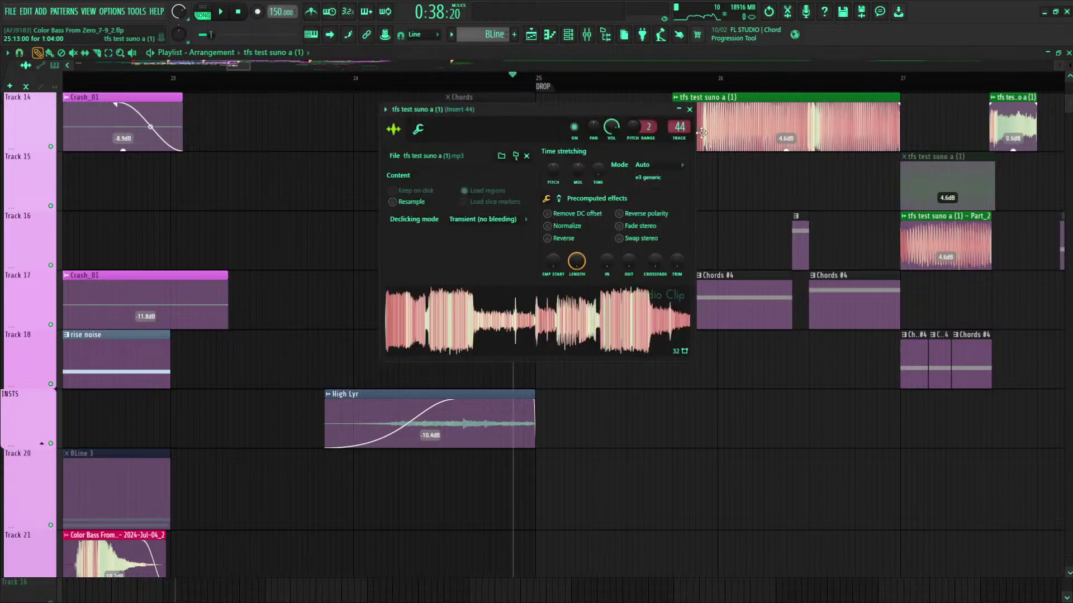
{"action": "left_click", "coordinate": [690, 109]}
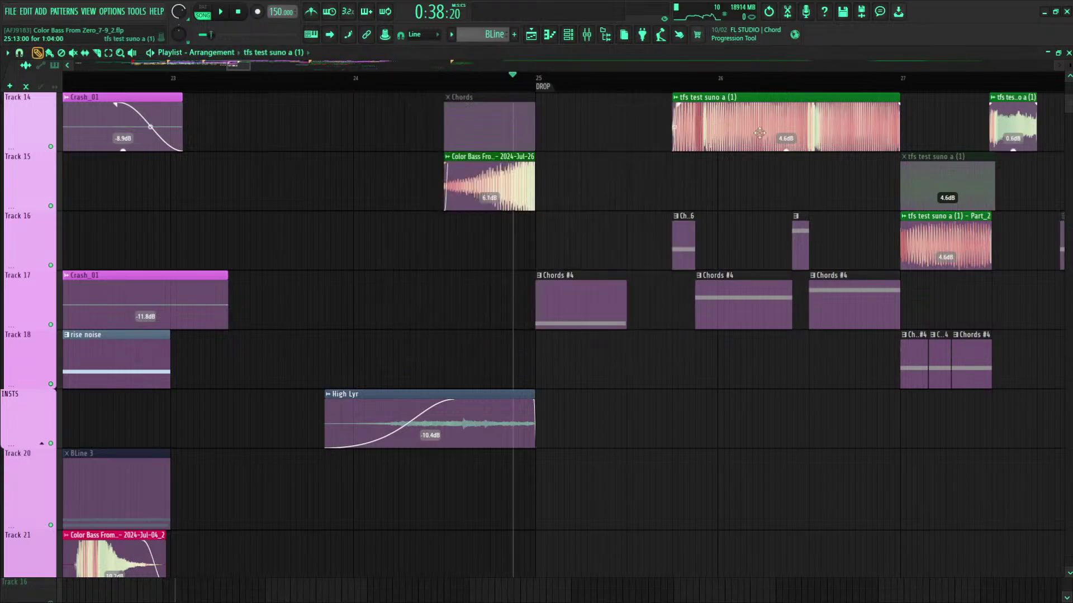
{"action": "scroll", "coordinate": [695, 79], "scroll_direction": "down", "scroll_amount": 3}
{"action": "left_click", "coordinate": [588, 35]}
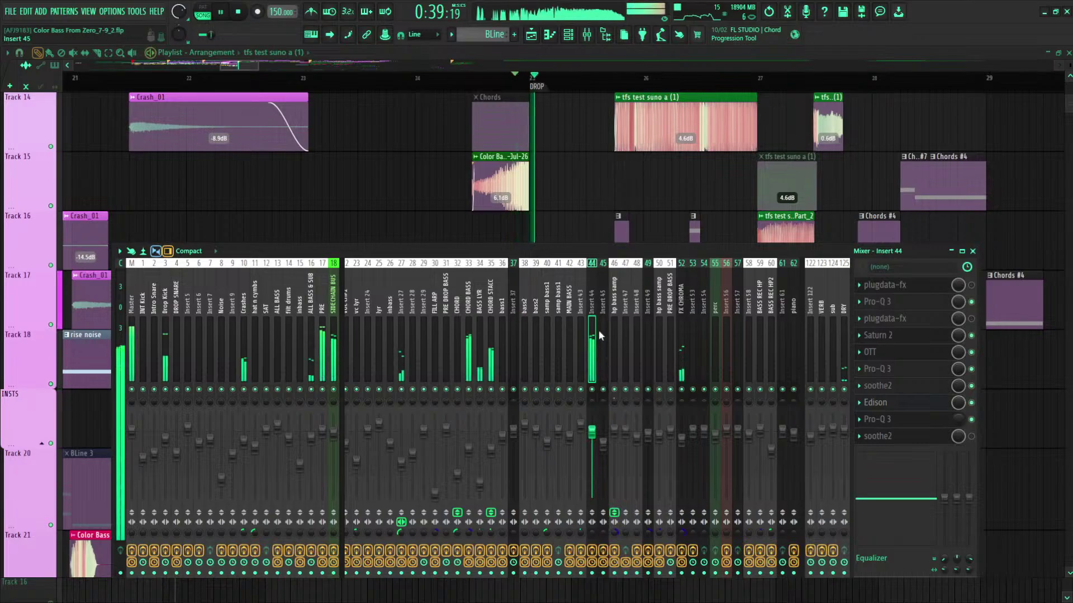
{"action": "key", "text": "space"}
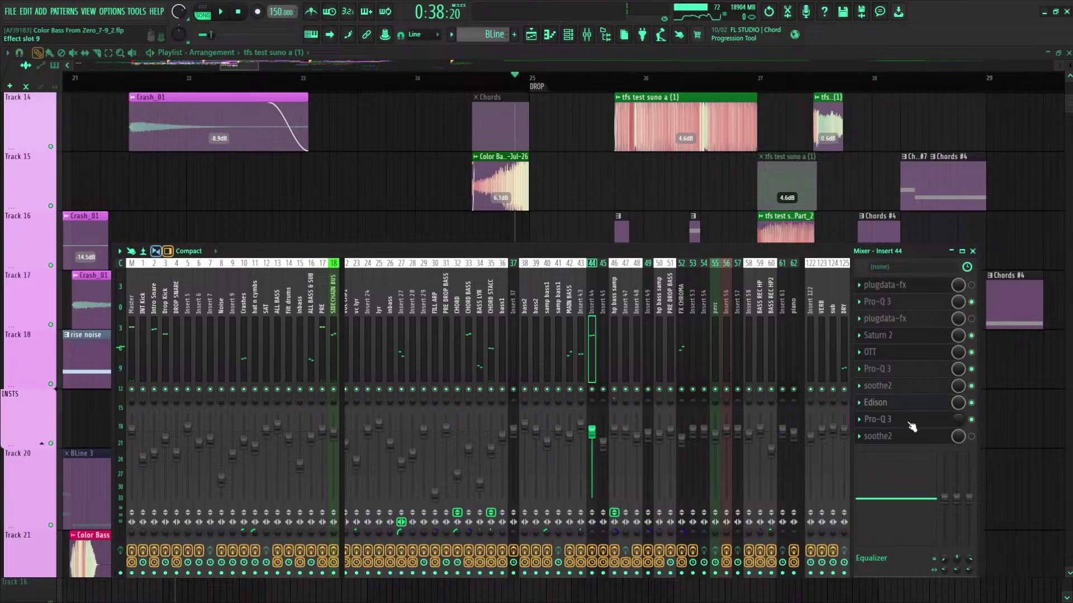
Step: View the settings of the first Pro-Q 3 and of Saturn 2 on Insert 44, closing each plugin
{"action": "left_click", "coordinate": [917, 305]}
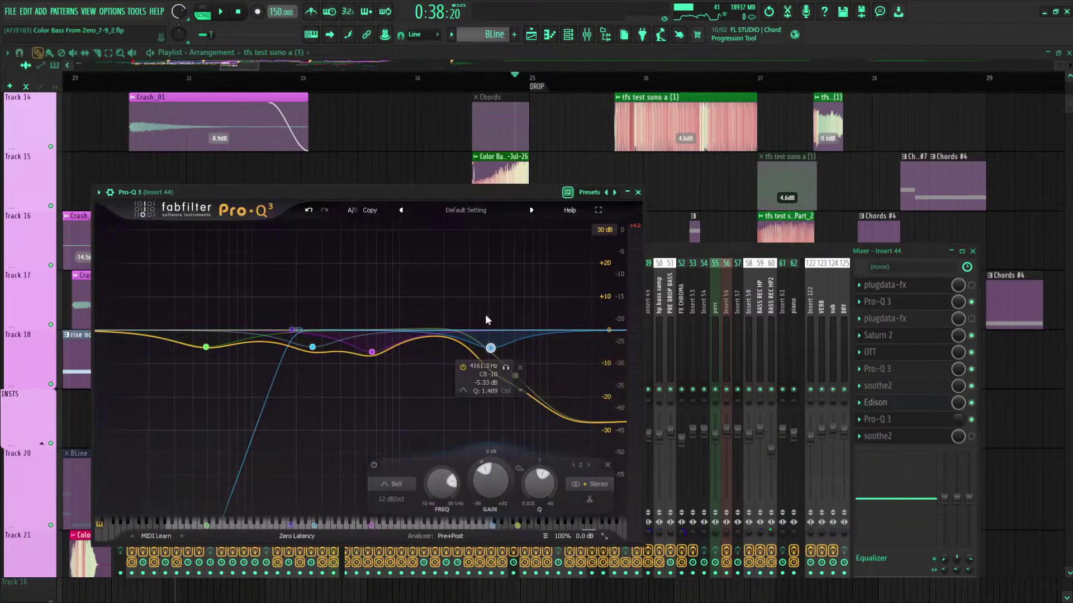
{"action": "left_click", "coordinate": [917, 306]}
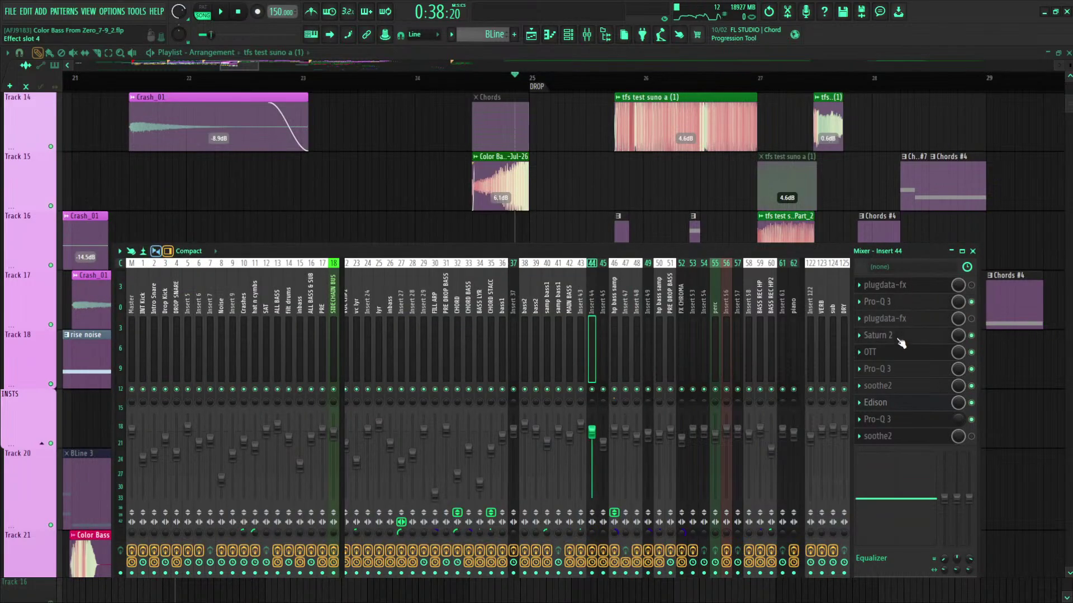
{"action": "left_click", "coordinate": [899, 337]}
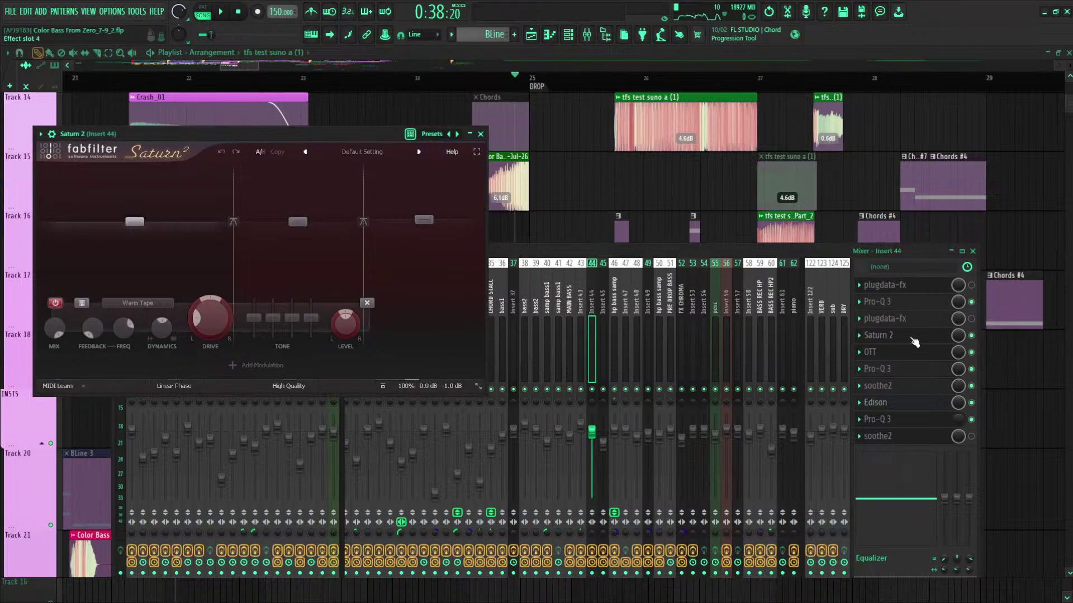
{"action": "left_click", "coordinate": [914, 342]}
{"action": "left_click", "coordinate": [934, 339]}
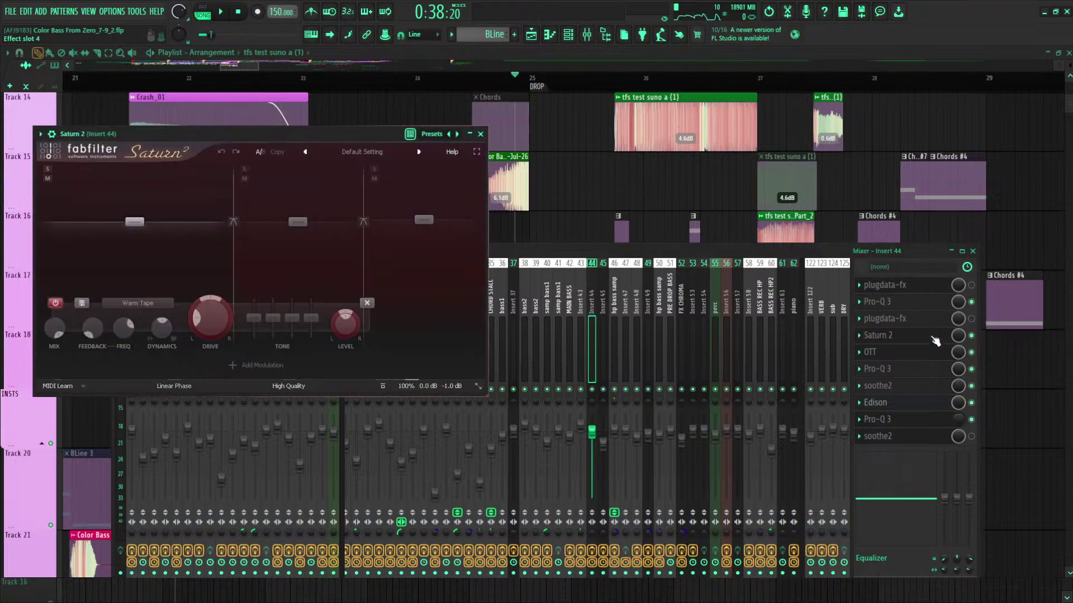
{"action": "left_click", "coordinate": [935, 340]}
Step: View OTT and the second Pro-Q 3 equalizer curve on Insert 44, closing each plugin
{"action": "left_click", "coordinate": [927, 358]}
{"action": "left_click", "coordinate": [925, 361]}
{"action": "left_click", "coordinate": [915, 373]}
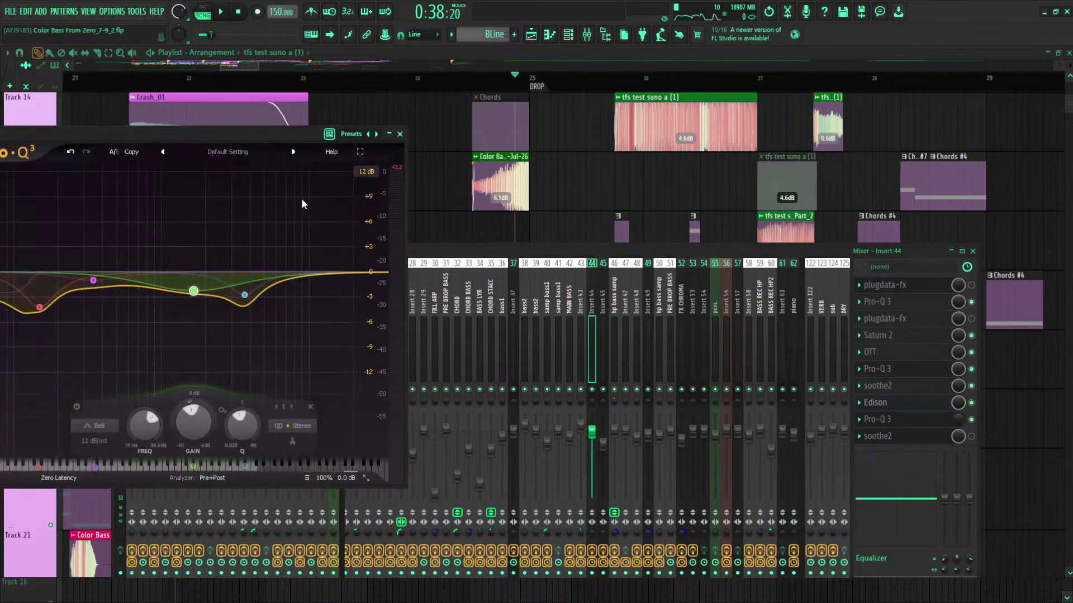
{"action": "left_click_drag", "start_coordinate": [320, 135], "coordinate": [682, 120]}
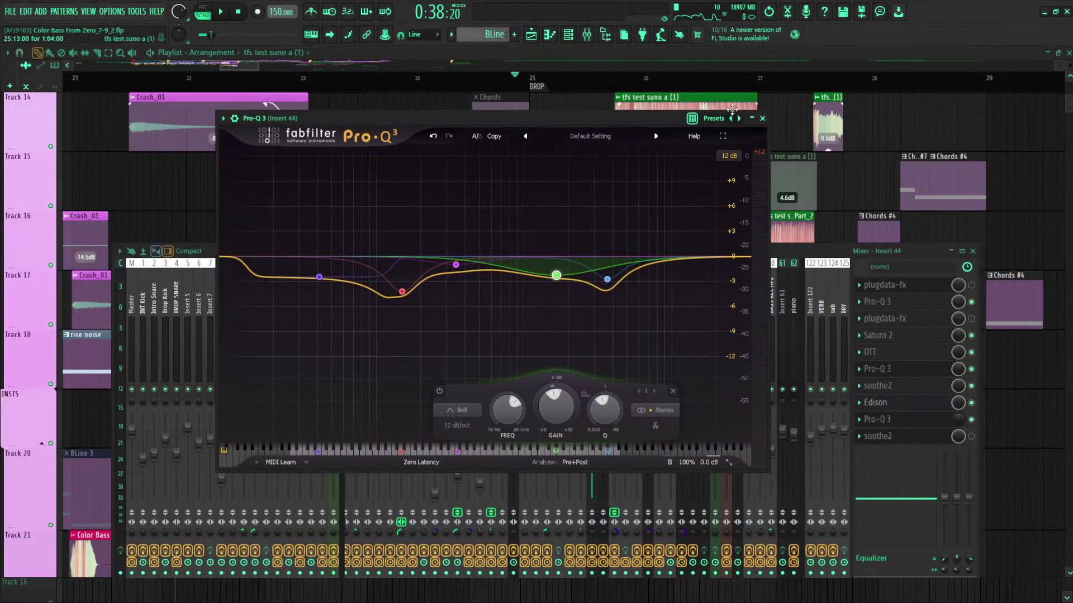
{"action": "left_click", "coordinate": [763, 119]}
Step: View the settings of the first soothe2 on Insert 44, and move the mixer up in front of it
{"action": "left_click", "coordinate": [915, 389]}
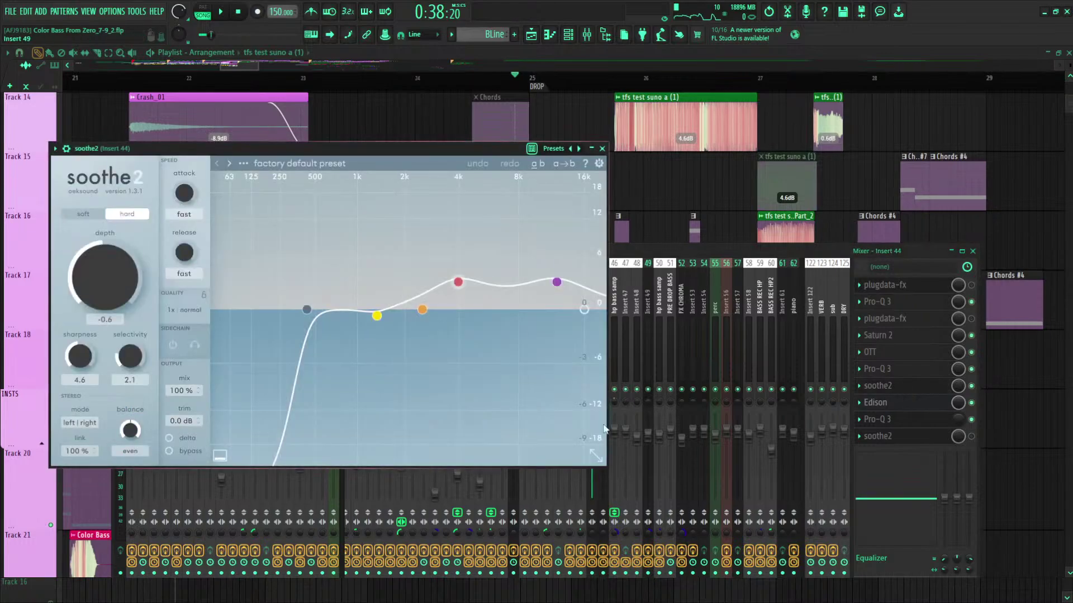
{"action": "left_click", "coordinate": [908, 257]}
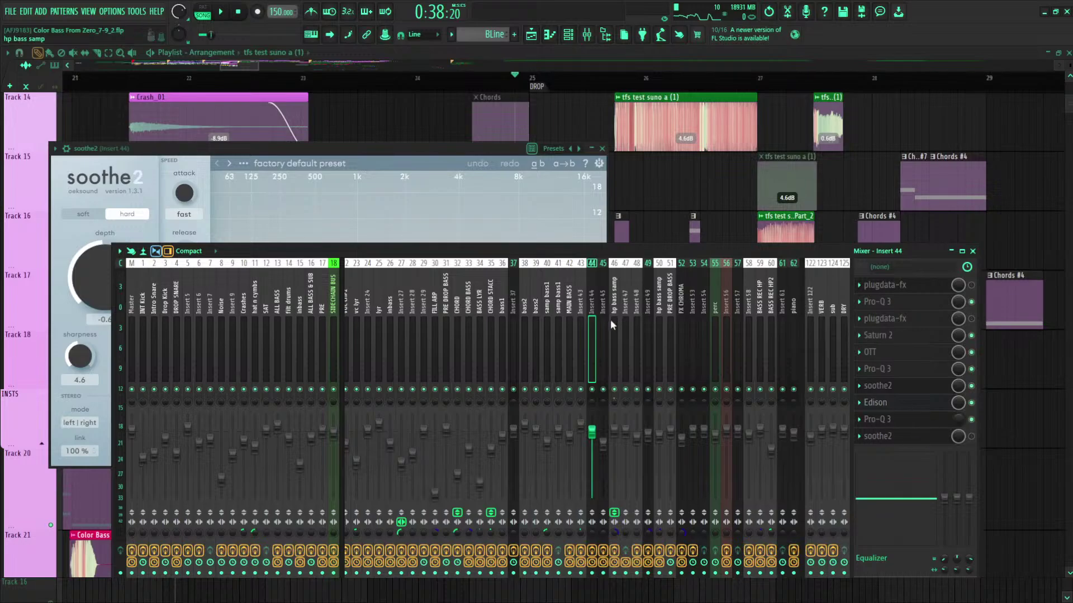
{"action": "left_click_drag", "start_coordinate": [612, 262], "coordinate": [617, 148]}
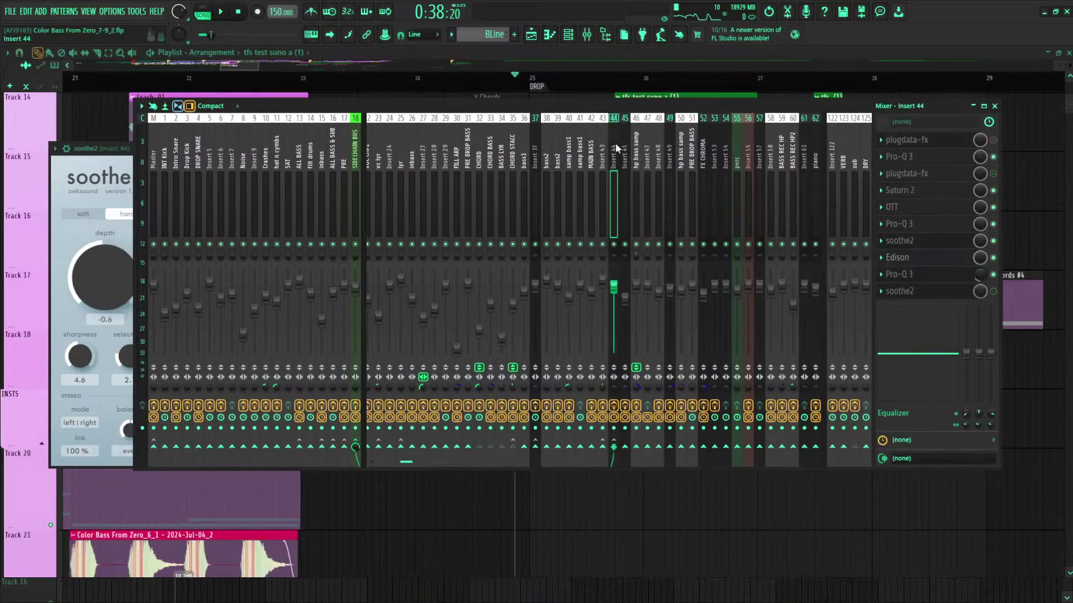
Step: Look at the effect chains of the SIDECHAIN BUS and PRE inserts, and view the Pro-Q 3 low cut on PRE
{"action": "left_click", "coordinate": [357, 198]}
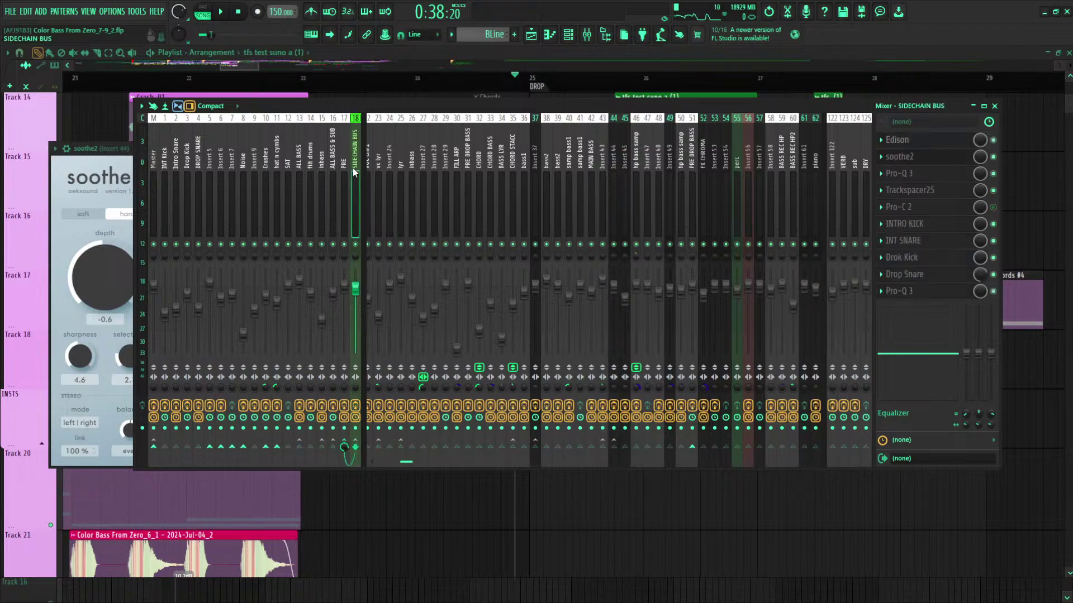
{"action": "left_click", "coordinate": [344, 169]}
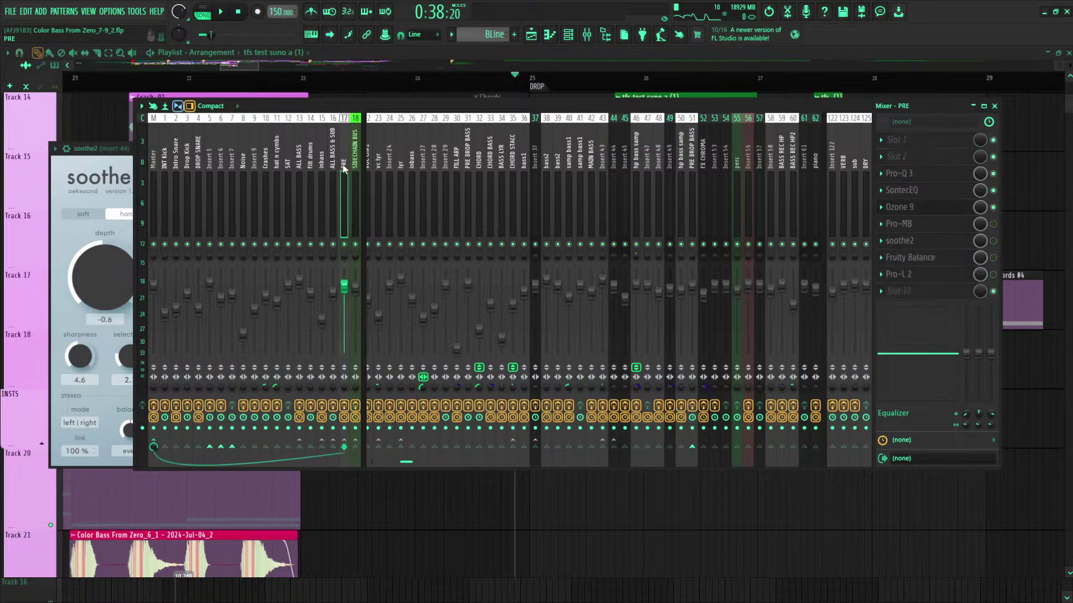
{"action": "left_click", "coordinate": [932, 176]}
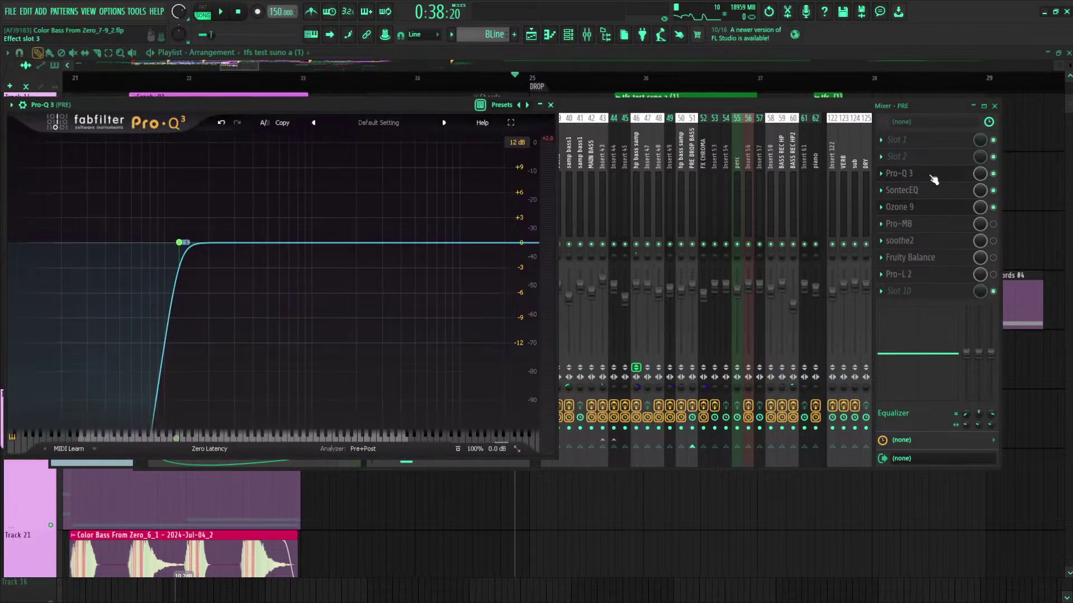
{"action": "left_click", "coordinate": [932, 176]}
{"action": "left_click", "coordinate": [931, 174]}
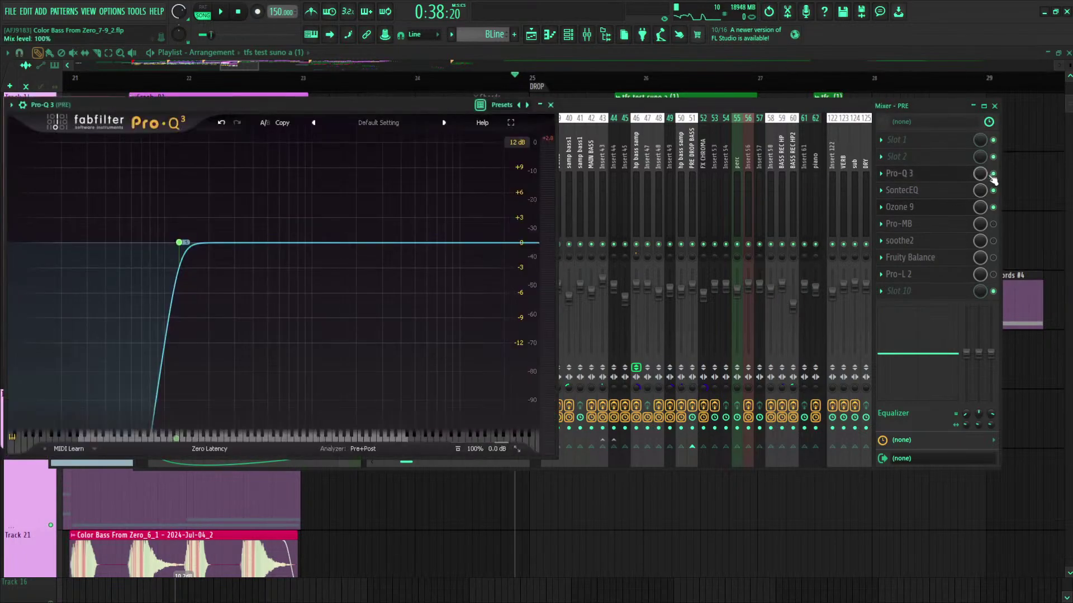
Step: Play the drop with Pro-Q 3 on the PRE insert bypassed, and re-enable it during playback
{"action": "left_click_drag", "start_coordinate": [279, 106], "coordinate": [289, 126]}
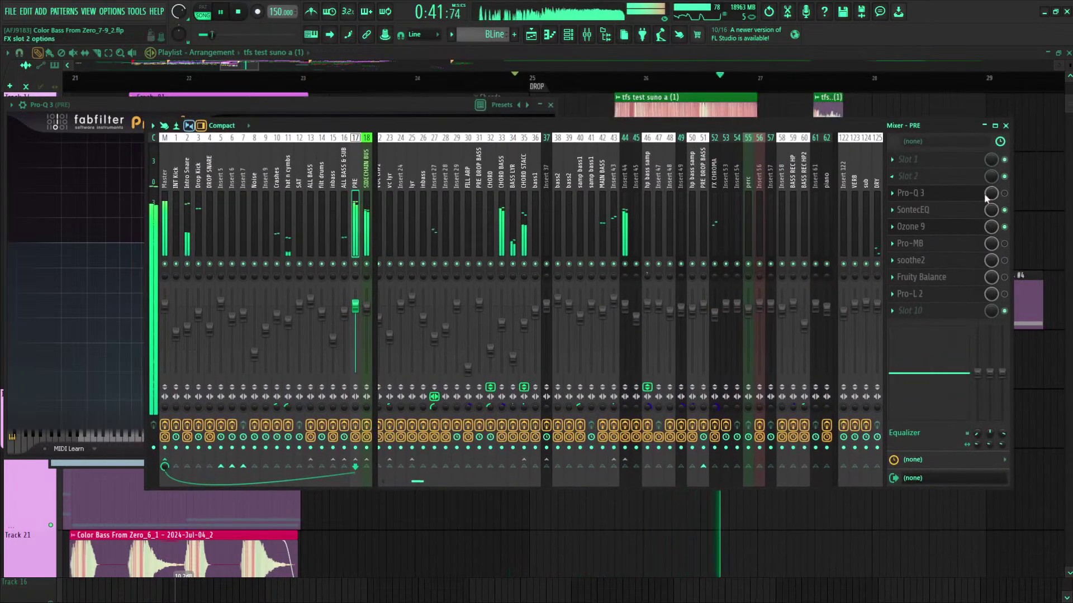
{"action": "left_click", "coordinate": [1006, 194]}
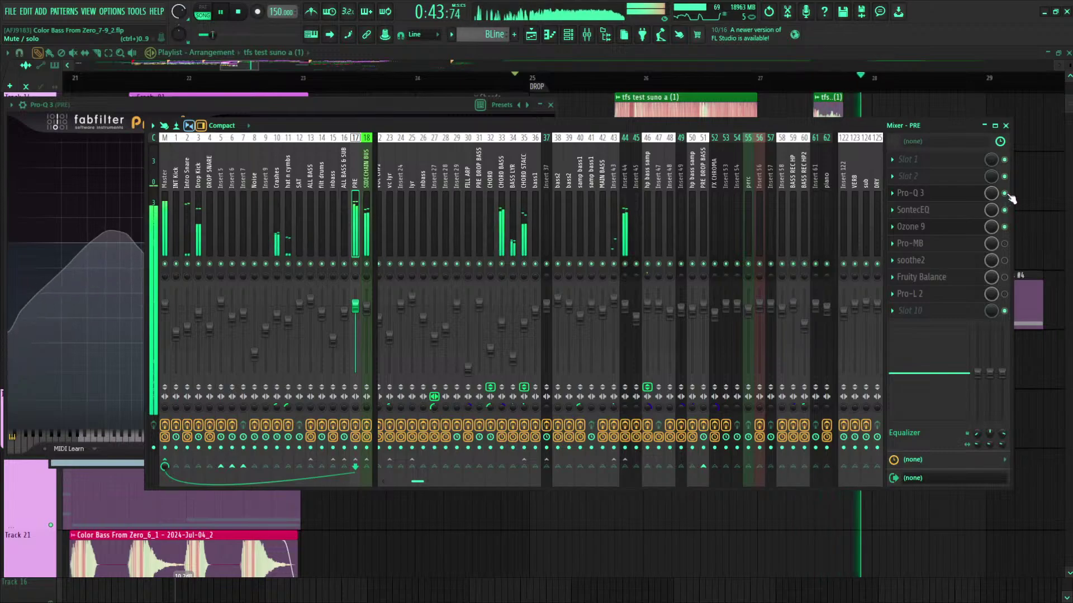
Step: Stop the drop playback, move the mixer lower, and play the arrangement from just before the Turnaround marker with the playlist in full view
{"action": "key", "text": "space"}
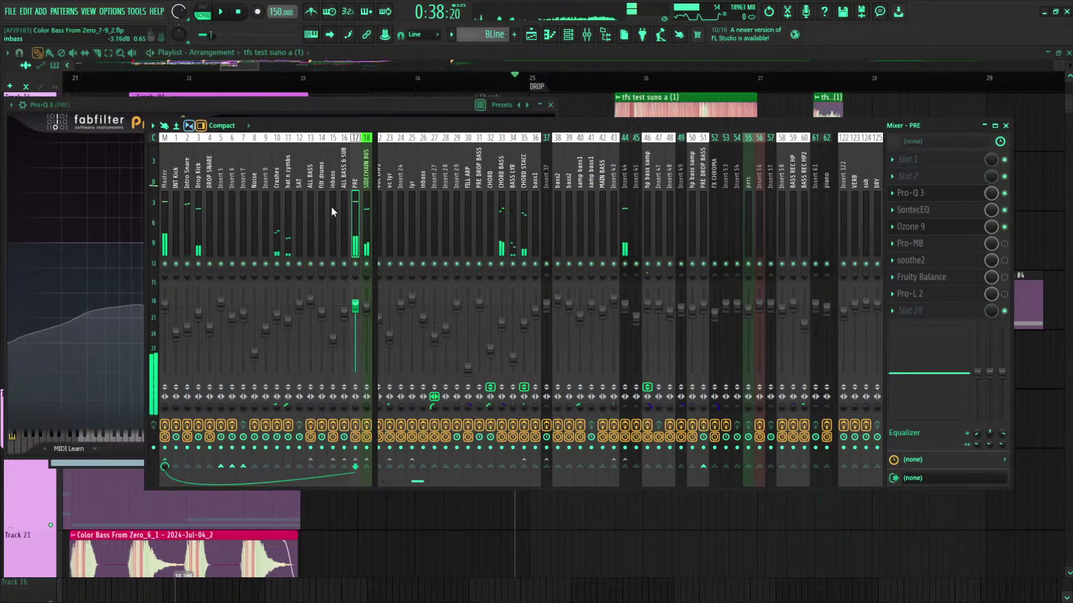
{"action": "left_click_drag", "start_coordinate": [542, 122], "coordinate": [538, 199]}
{"action": "scroll", "coordinate": [476, 72], "scroll_direction": "down", "scroll_amount": 5}
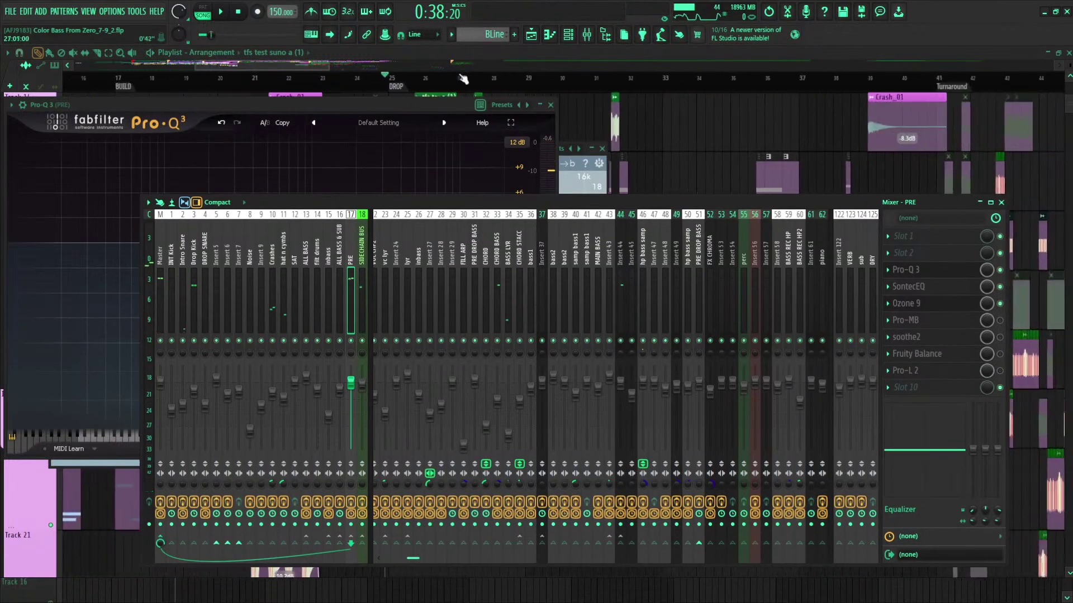
{"action": "left_click", "coordinate": [825, 79]}
{"action": "scroll", "coordinate": [847, 86], "scroll_direction": "down", "scroll_amount": 3}
{"action": "left_click", "coordinate": [876, 79]}
{"action": "key", "text": "space"}
{"action": "left_click", "coordinate": [587, 34]}
{"action": "left_click", "coordinate": [850, 78]}
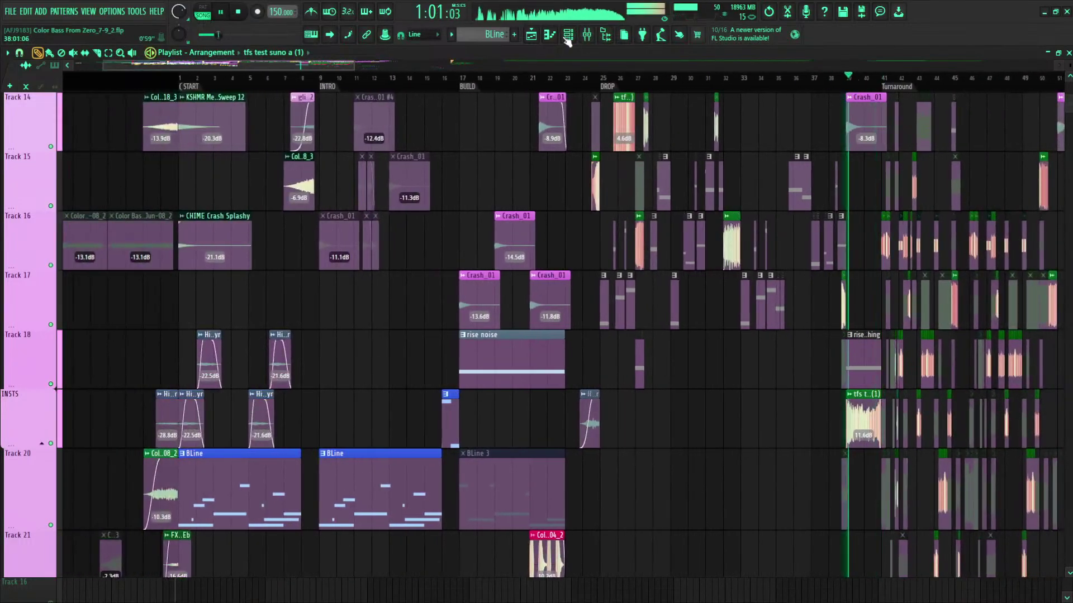
Step: Show the mixer, replay the Turnaround section while watching the PRE insert's levels and effect chain, and stop playback
{"action": "left_click", "coordinate": [591, 36]}
{"action": "key", "text": "space"}
{"action": "key", "text": "space"}
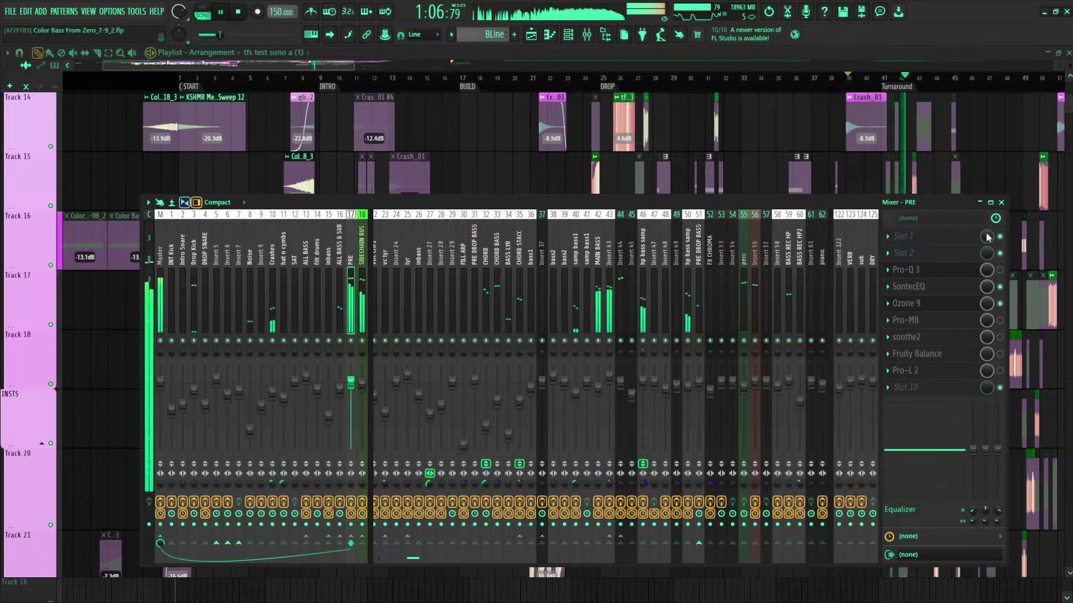
{"action": "key", "text": "space"}
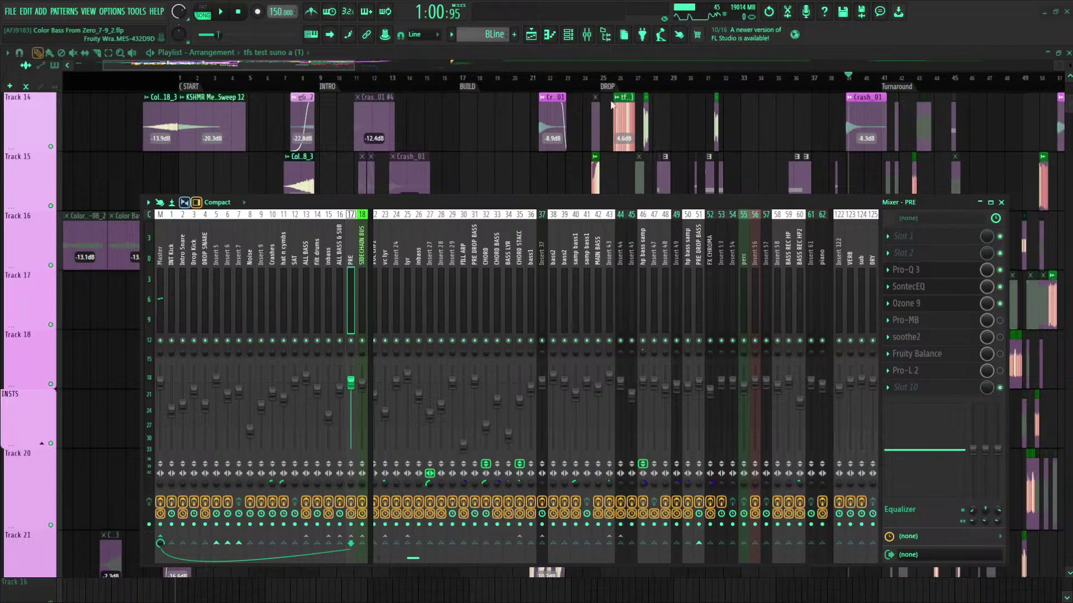
Step: View the Pro-Q 3 low cut on the PRE insert, close it, and listen to the Turnaround section again
{"action": "left_click", "coordinate": [944, 272]}
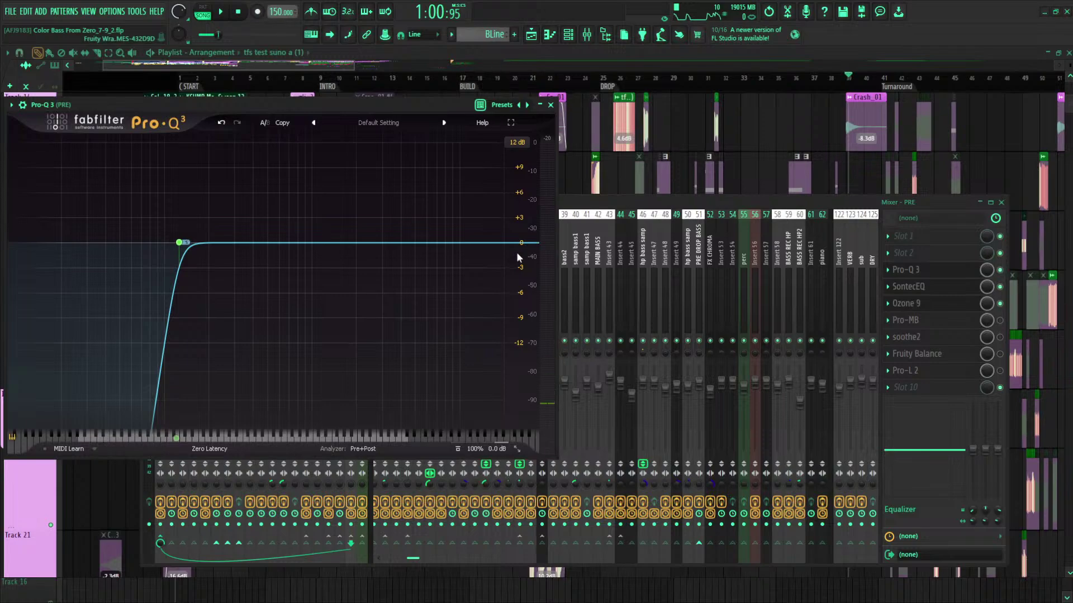
{"action": "key", "text": "Escape"}
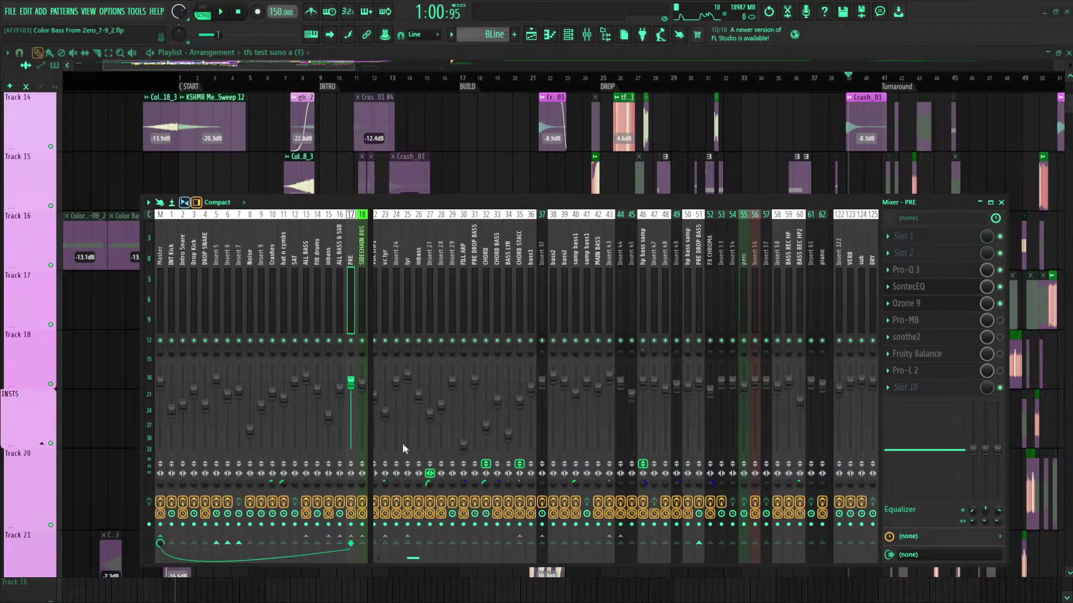
{"action": "key", "text": "space"}
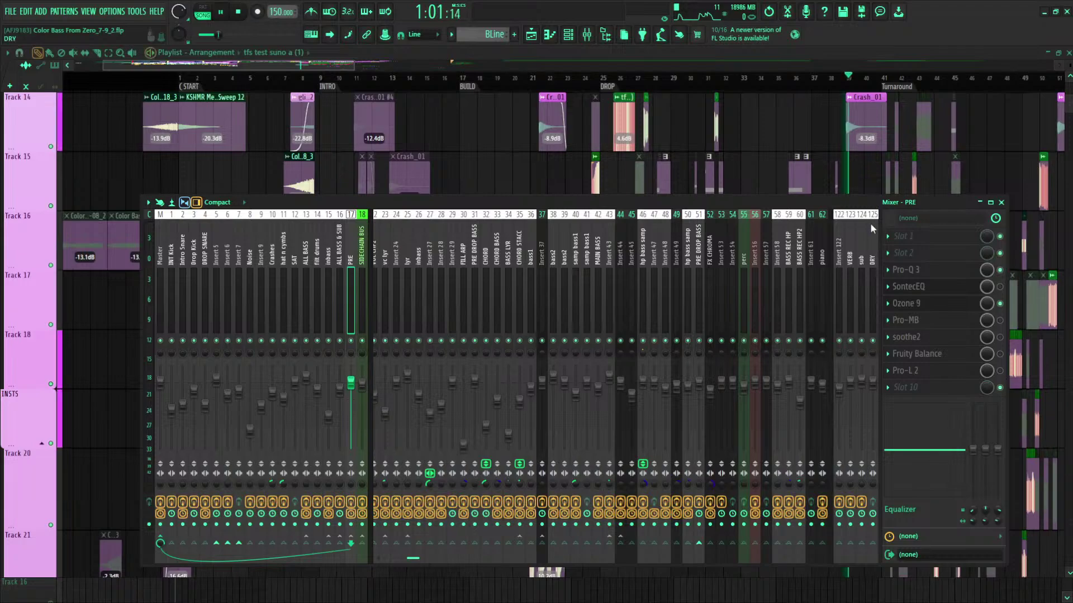
{"action": "scroll", "coordinate": [864, 85], "scroll_direction": "down", "scroll_amount": 3}
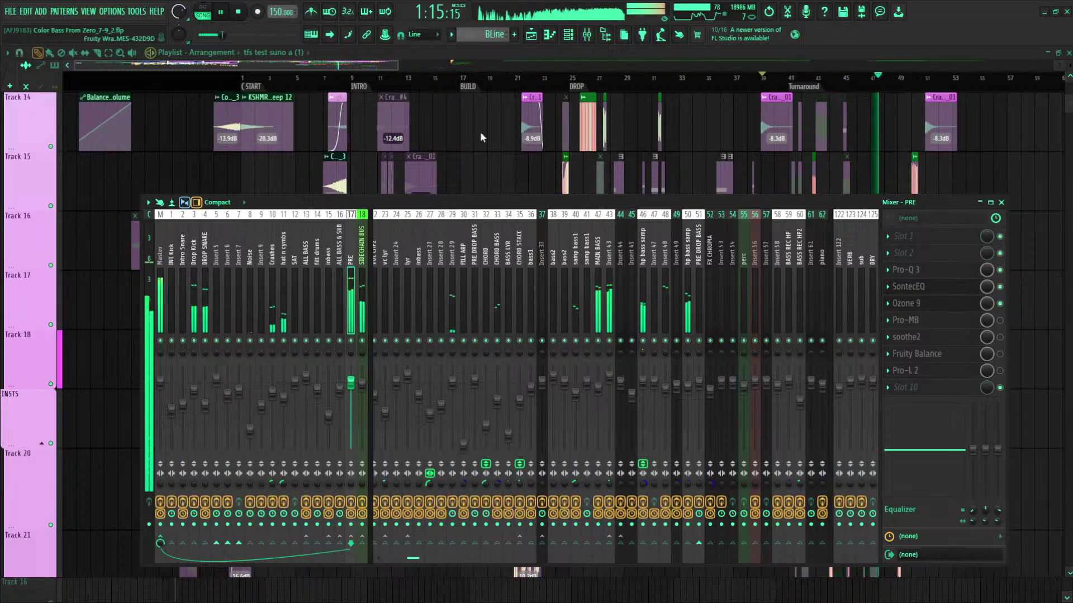
{"action": "key", "text": "space"}
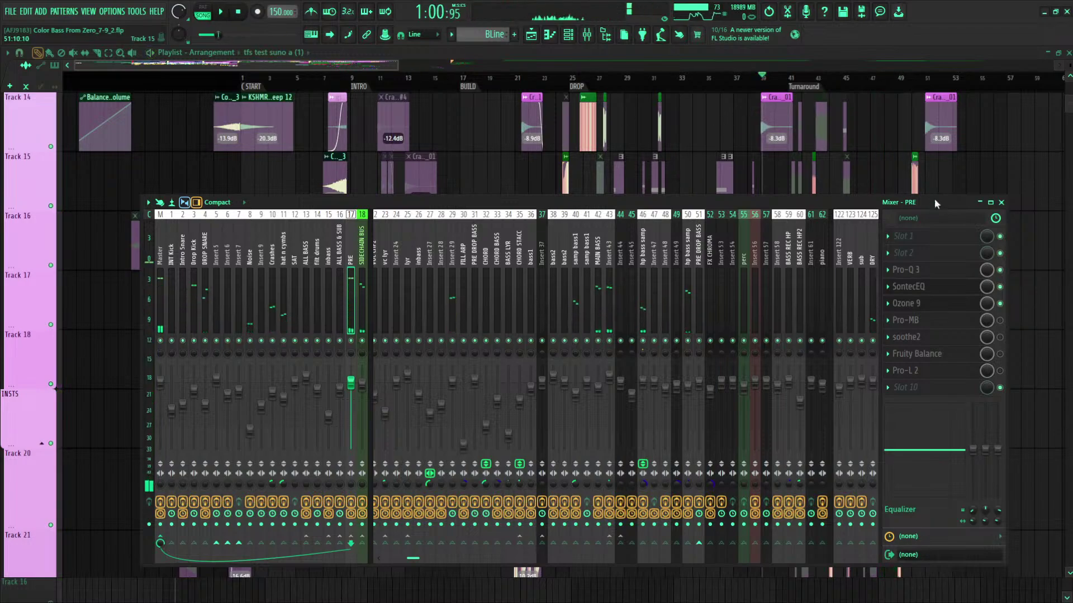
Step: Place the playhead at the INTRO marker, look over the arrangement through Build2, and bring the mixer back
{"action": "left_click_drag", "start_coordinate": [935, 199], "coordinate": [945, 138]}
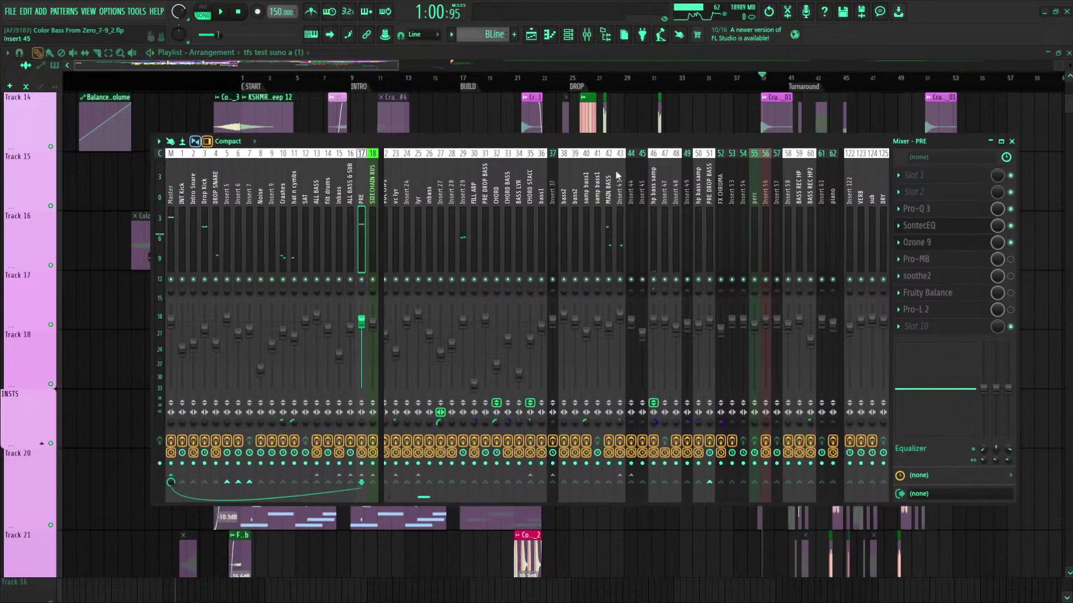
{"action": "left_click", "coordinate": [356, 78]}
{"action": "scroll", "coordinate": [541, 99], "scroll_direction": "down", "scroll_amount": 4}
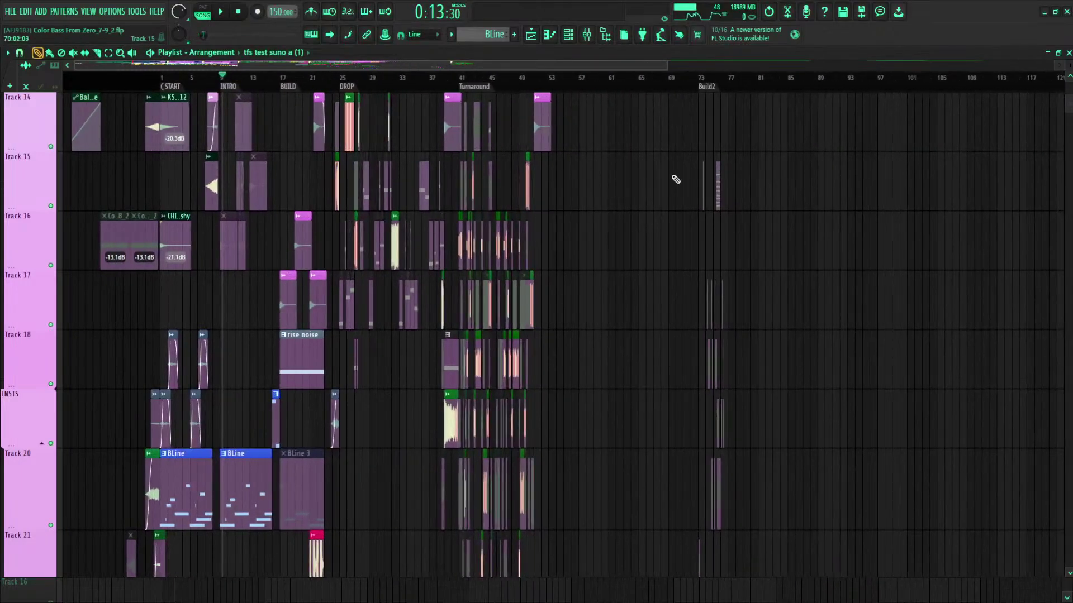
{"action": "key", "text": "F9"}
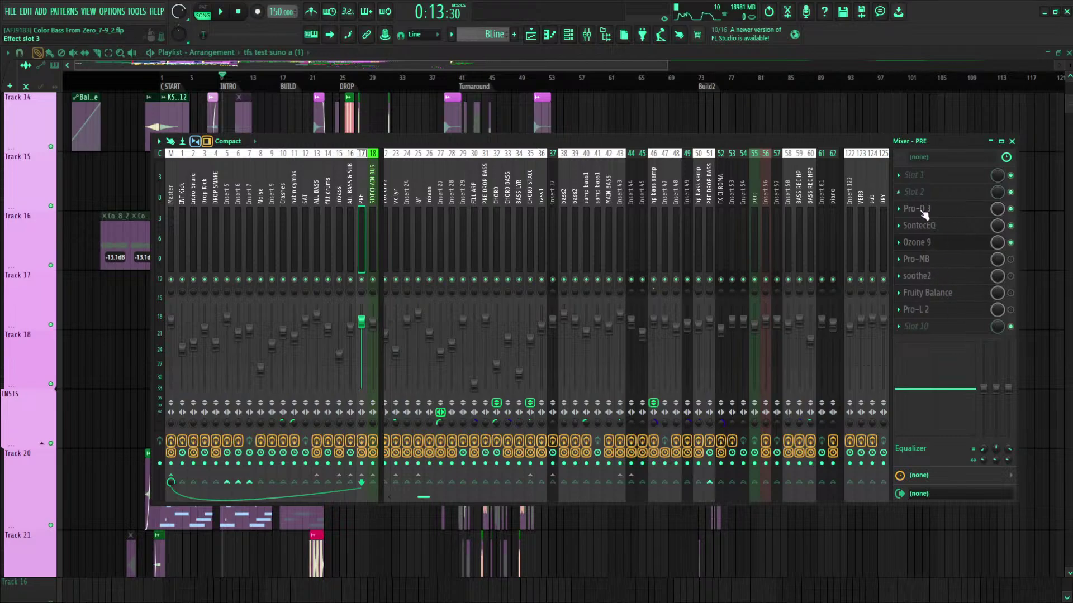
Step: Open Trackspacer25 on the SIDECHAIN BUS insert and watch it while playing from the INTRO
{"action": "left_click", "coordinate": [371, 224]}
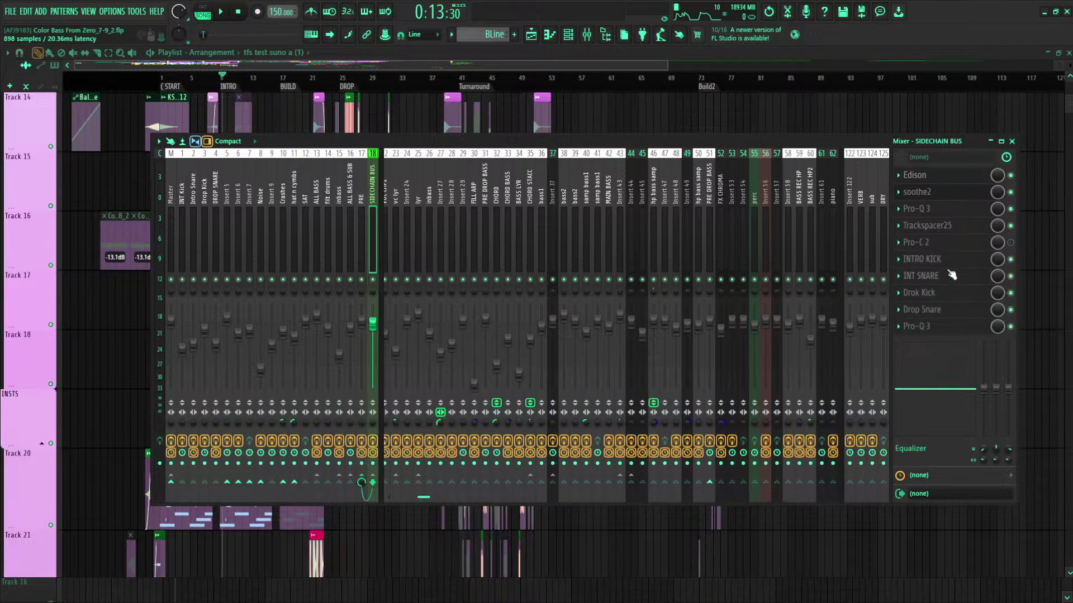
{"action": "left_click", "coordinate": [948, 231]}
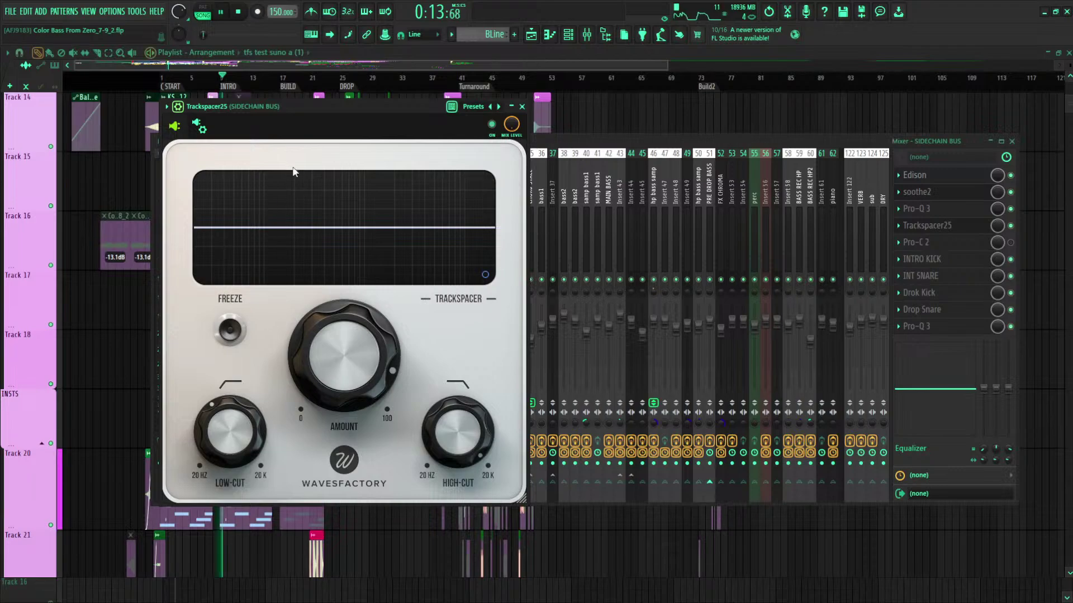
{"action": "key", "text": "space"}
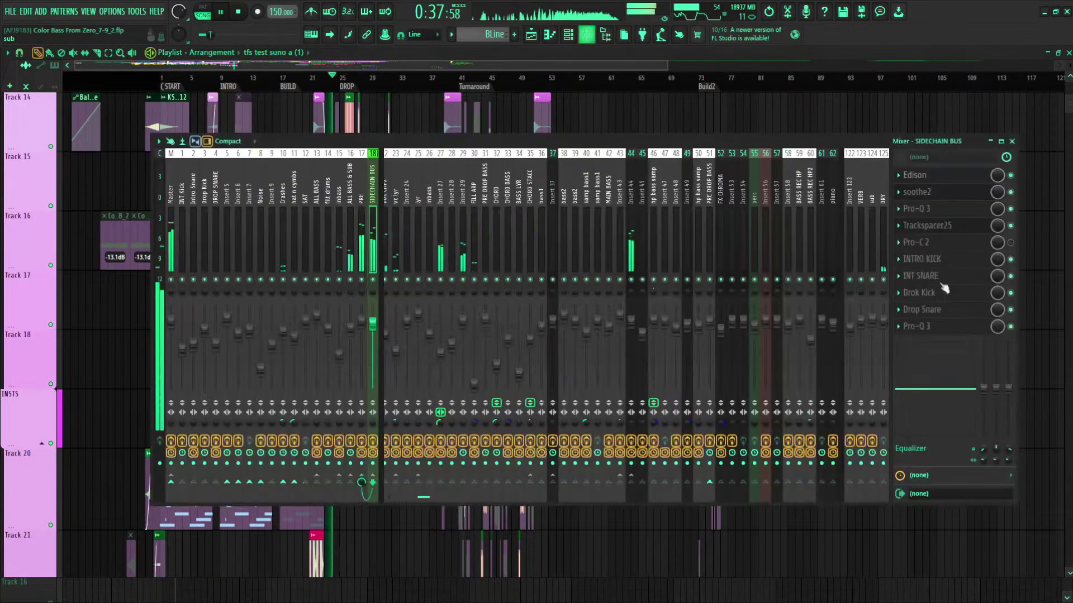
Step: Watch Trackspacer25 on the SIDECHAIN BUS while playing from the Turnaround, stop playback, and close the plugin
{"action": "left_click", "coordinate": [587, 35]}
{"action": "left_click", "coordinate": [924, 225]}
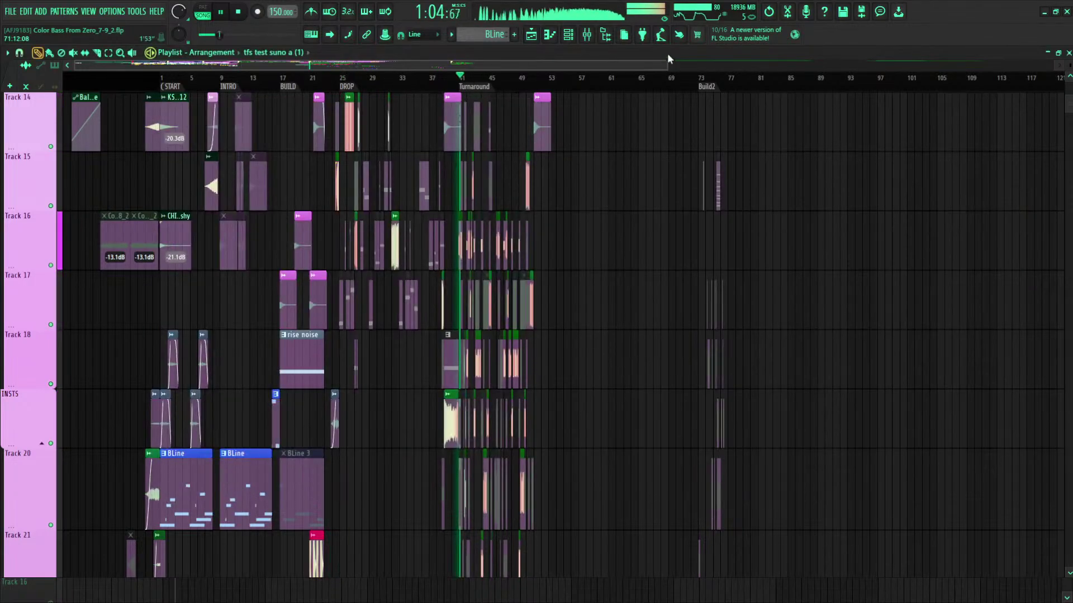
{"action": "key", "text": "F9"}
{"action": "left_click", "coordinate": [971, 231]}
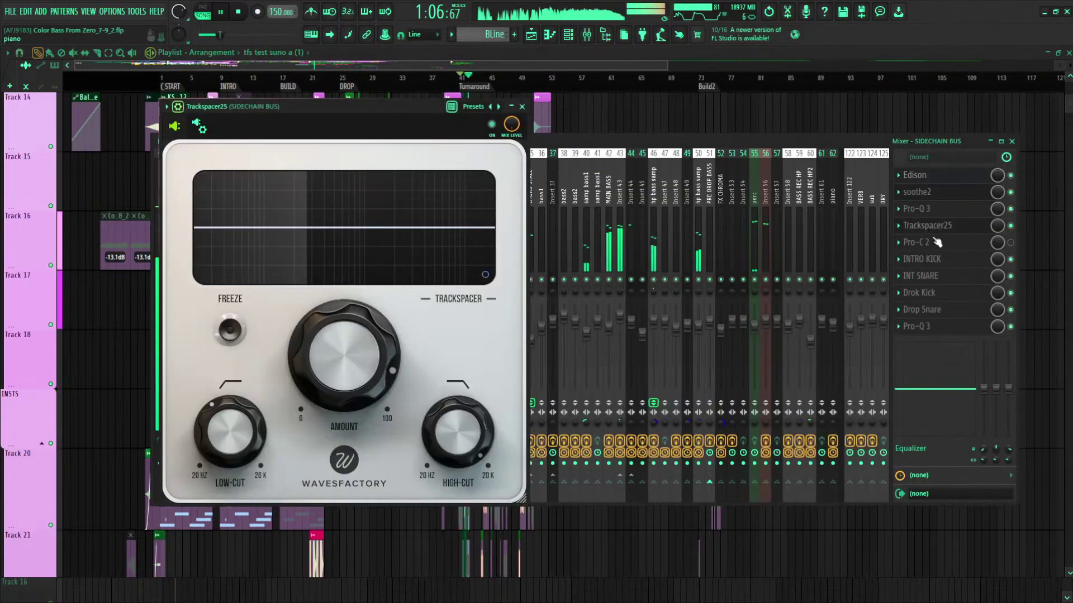
{"action": "key", "text": "space"}
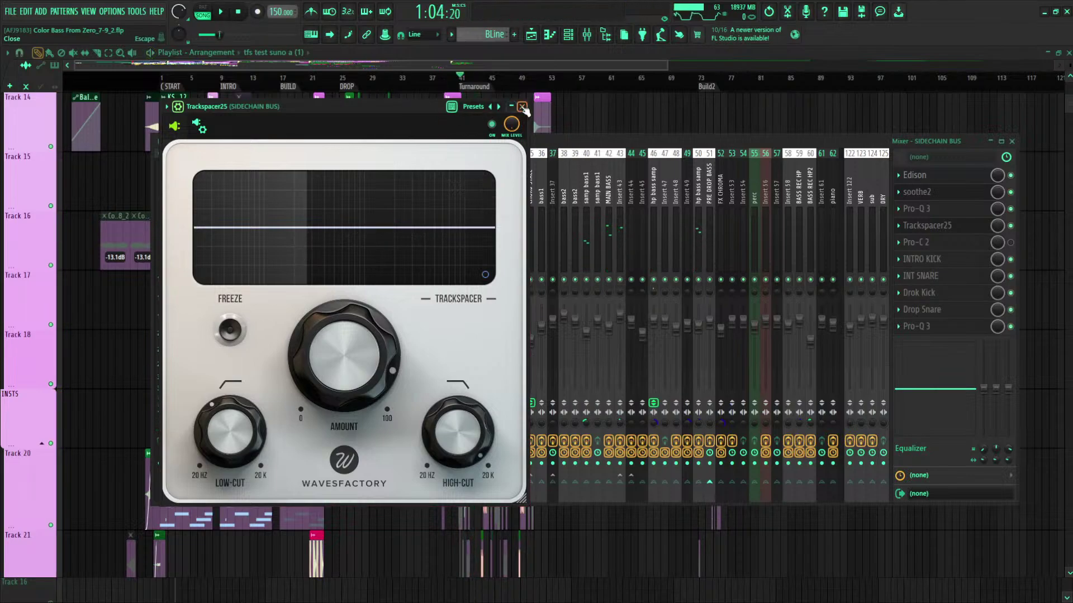
{"action": "left_click", "coordinate": [522, 107]}
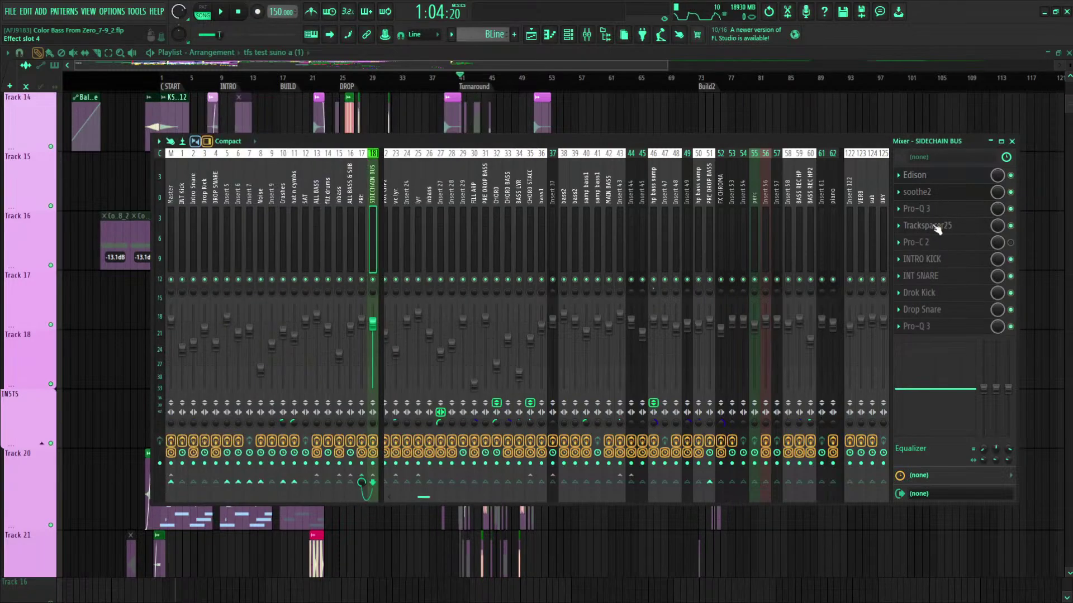
Step: View the Drok Kick ShaperBox 3 volume curve on the SIDECHAIN BUS during playback, and close the plugin
{"action": "left_click", "coordinate": [937, 295]}
{"action": "key", "text": "space"}
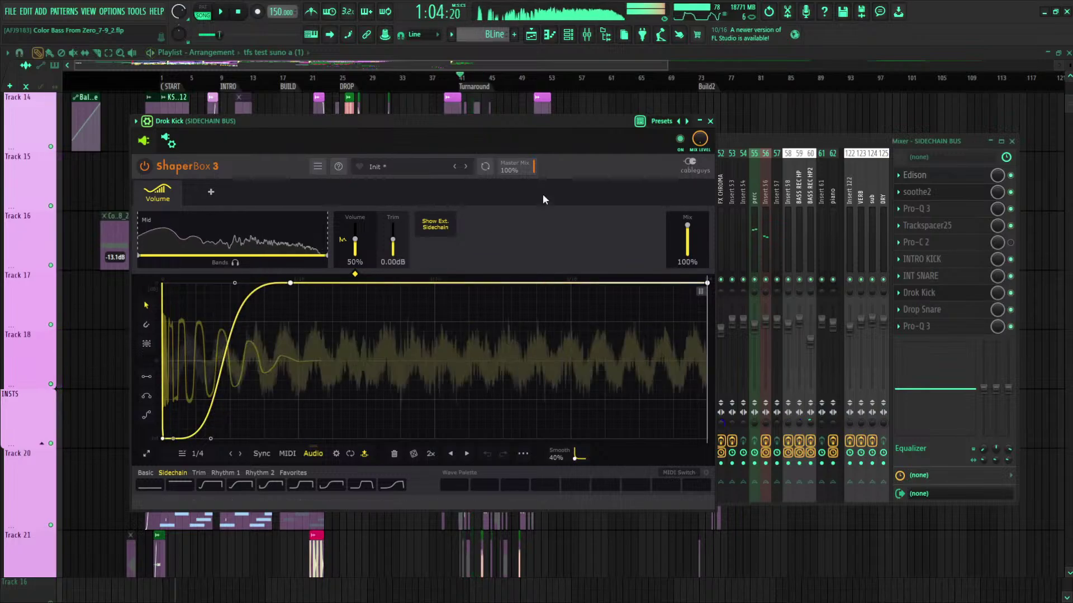
{"action": "left_click", "coordinate": [711, 120]}
{"action": "key", "text": "space"}
{"action": "left_click", "coordinate": [956, 276]}
{"action": "left_click", "coordinate": [957, 276]}
{"action": "left_click", "coordinate": [958, 277]}
{"action": "left_click", "coordinate": [958, 277]}
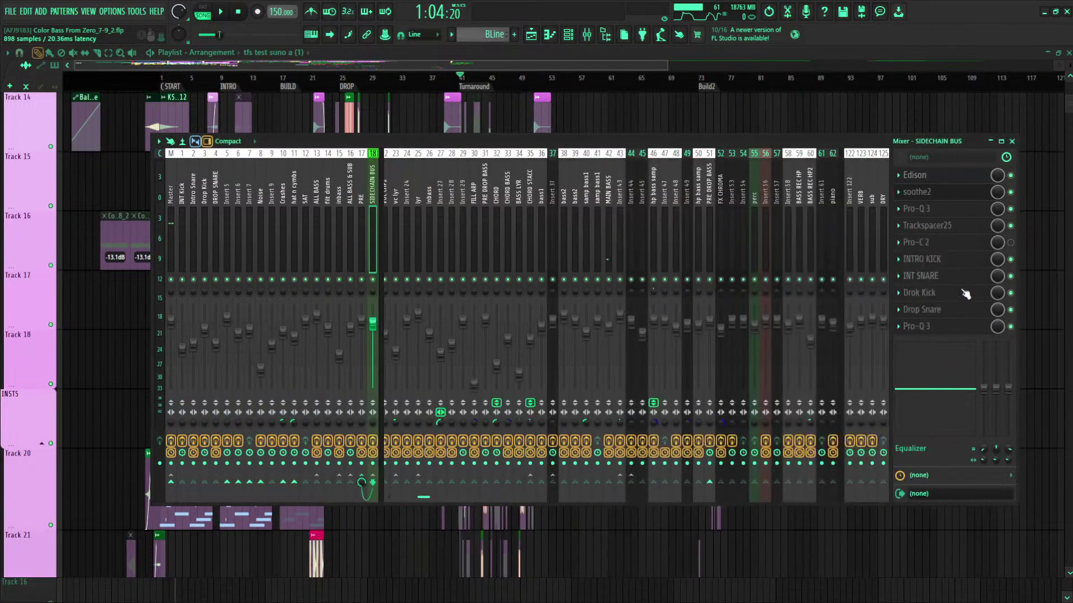
Step: Open the Drop Snare ShaperBox 3 on the SIDECHAIN BUS and watch its volume curve while playing from the Turnaround
{"action": "left_click", "coordinate": [953, 313]}
{"action": "left_click", "coordinate": [960, 312]}
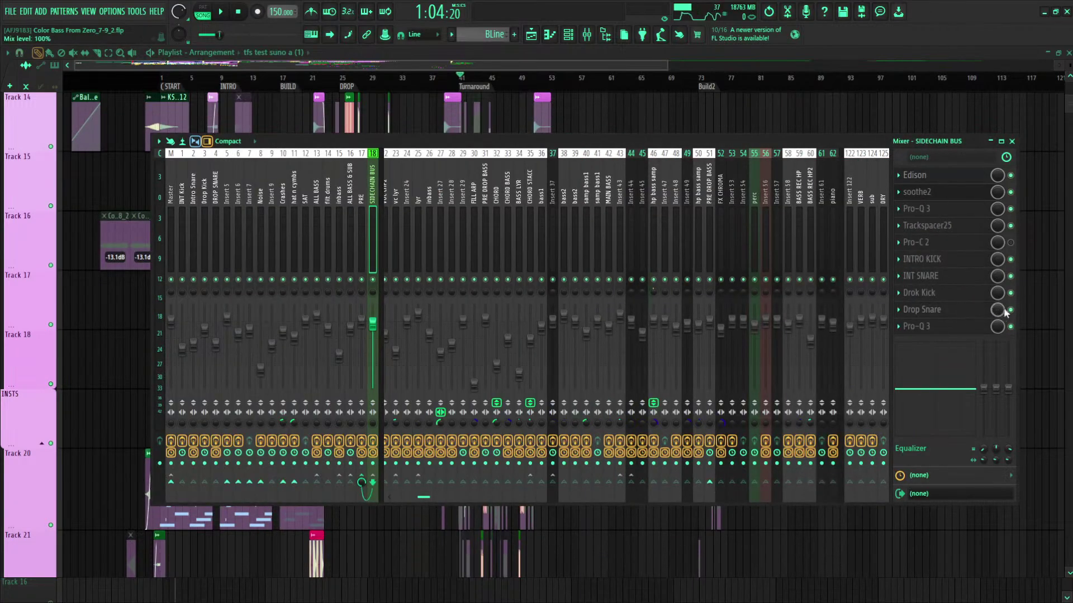
{"action": "left_click", "coordinate": [962, 315]}
{"action": "left_click", "coordinate": [993, 317]}
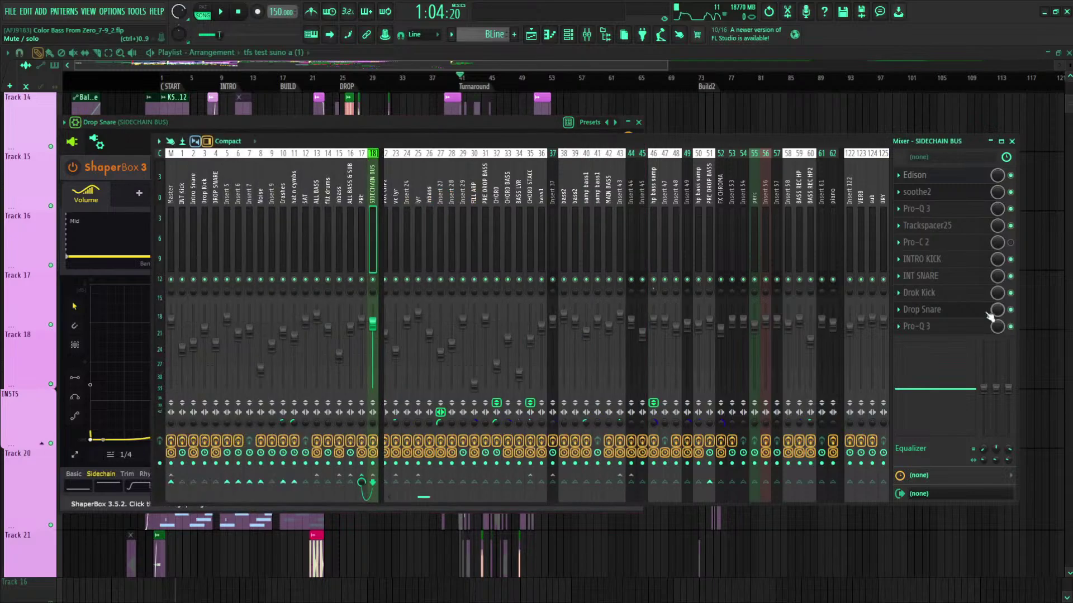
{"action": "key", "text": "space"}
{"action": "left_click", "coordinate": [100, 346]}
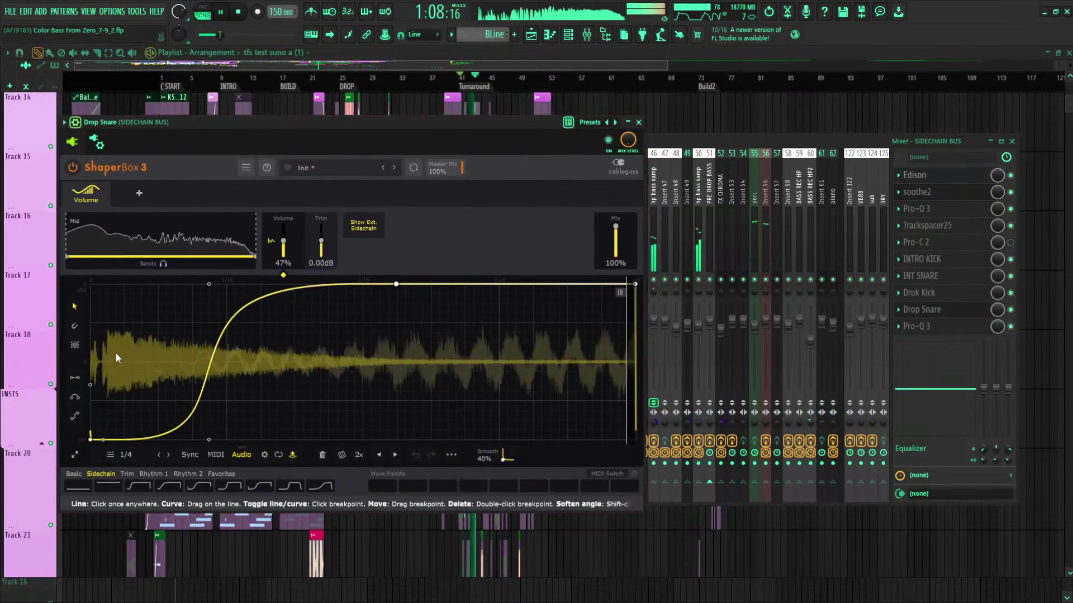
{"action": "key", "text": "space"}
Step: Bypass Drop Snare on the SIDECHAIN BUS and check Trackspacer25's amount while playing from the Turnaround, closing Trackspacer25 and stopping playback
{"action": "left_click", "coordinate": [1012, 312]}
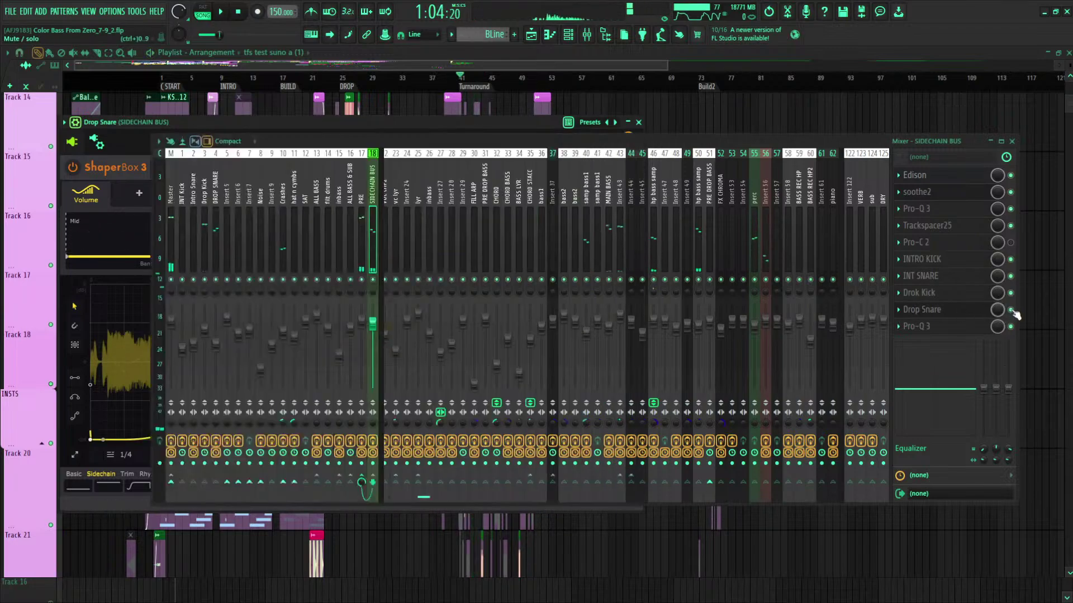
{"action": "left_click", "coordinate": [1011, 310]}
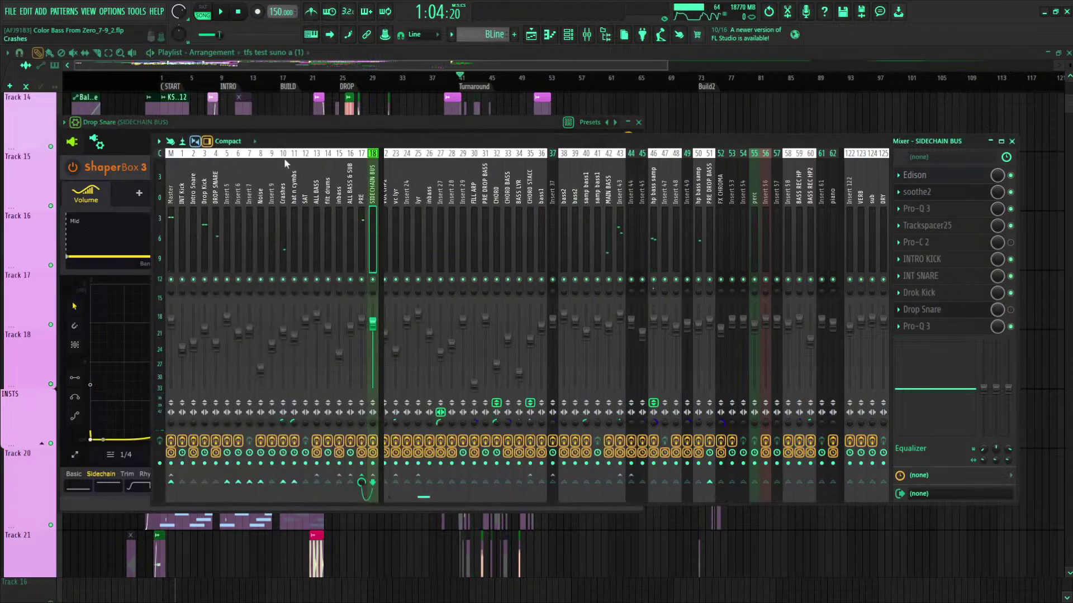
{"action": "left_click", "coordinate": [928, 226]}
{"action": "key", "text": "space"}
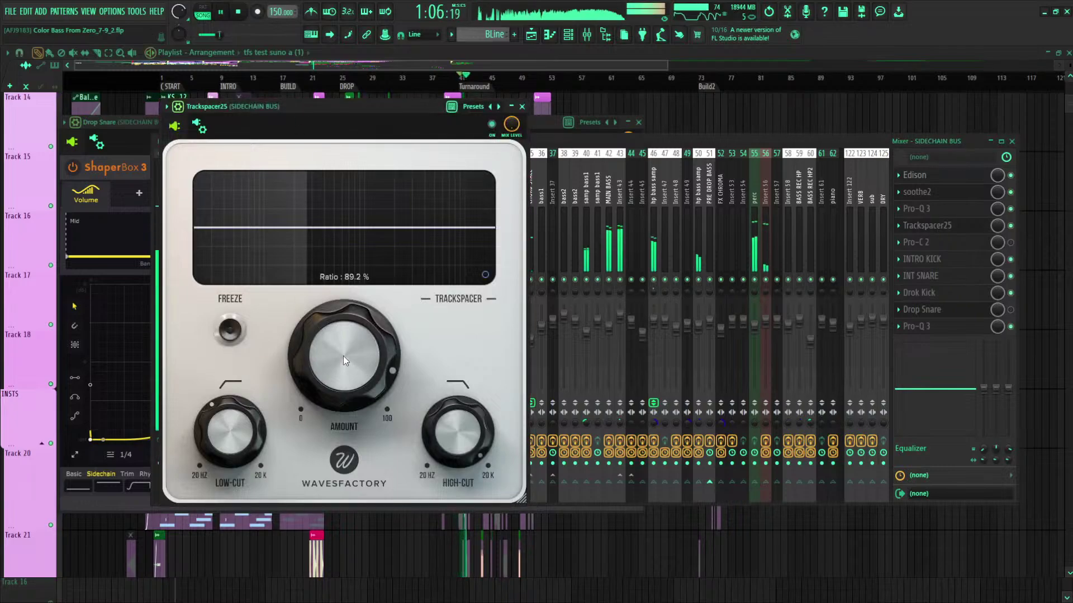
{"action": "left_click", "coordinate": [522, 106]}
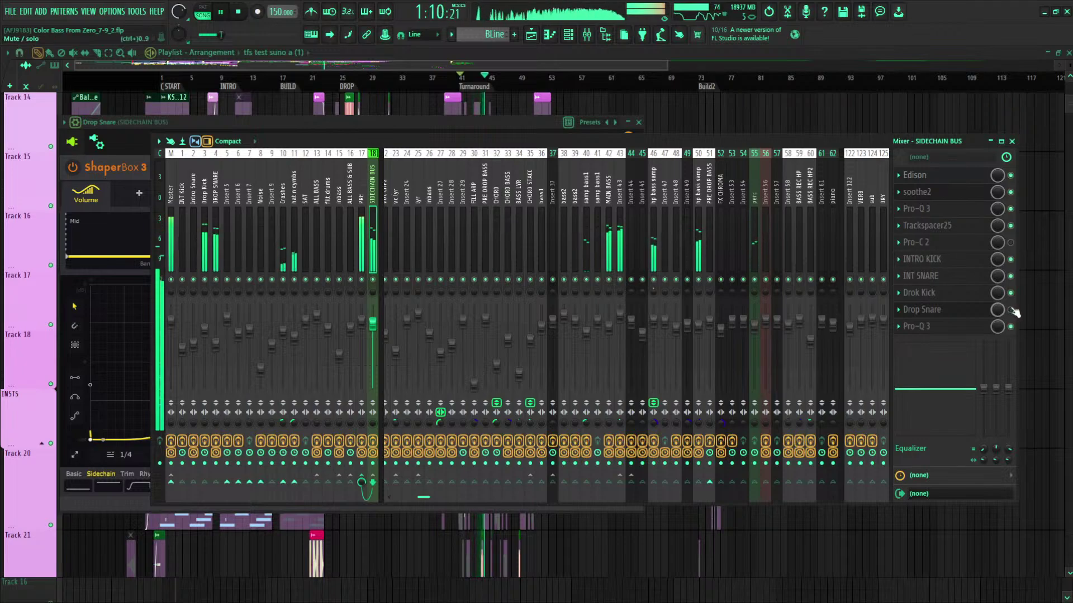
{"action": "key", "text": "space"}
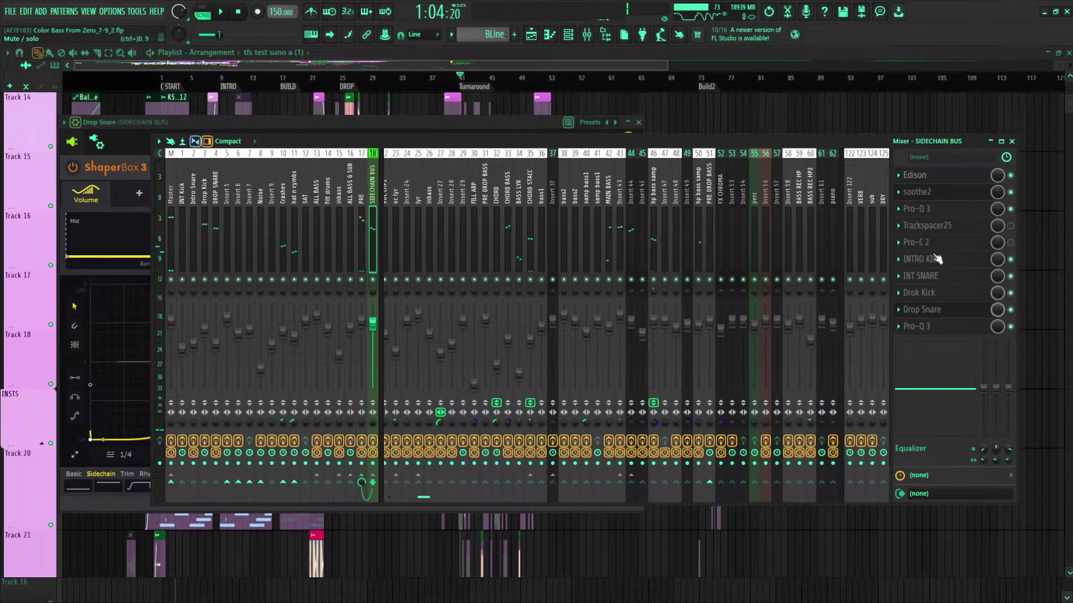
Step: Listen from the Turnaround with Trackspacer25 bypassed while viewing the Drop Snare volume curve, and re-enable Trackspacer25 during playback
{"action": "key", "text": "space"}
{"action": "left_click", "coordinate": [367, 126]}
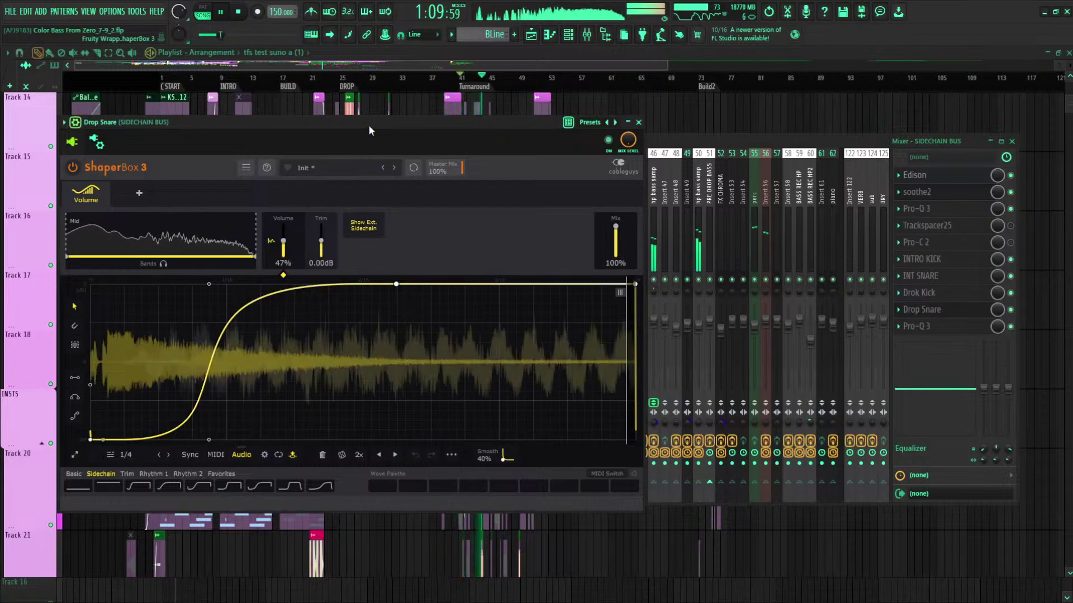
{"action": "left_click", "coordinate": [1013, 231]}
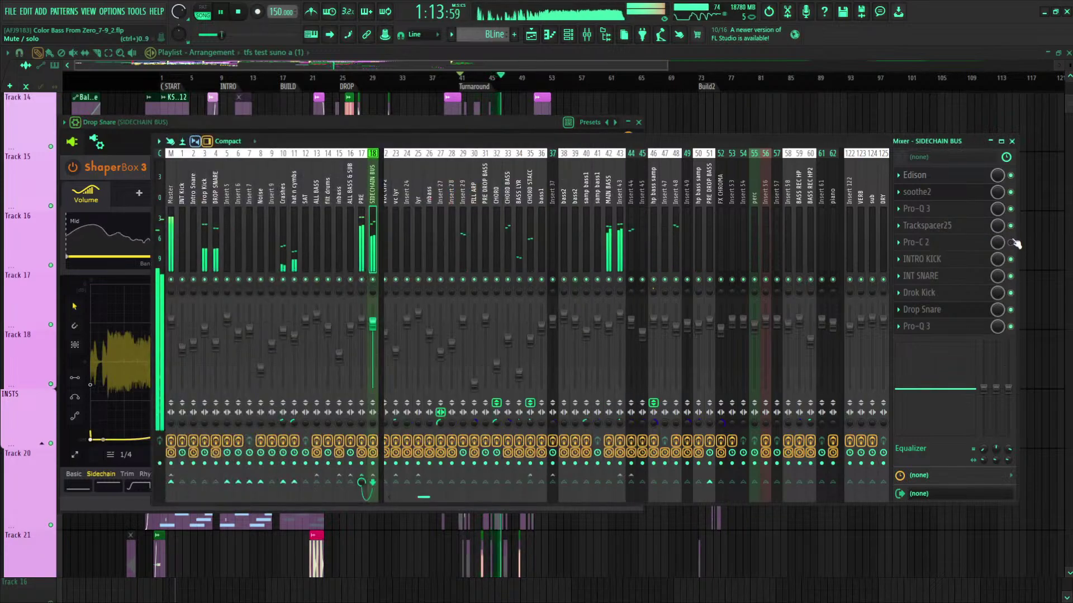
Step: Compare the playing section with Drop Snare bypassed and re-enabled, stop playback, and toggle Trackspacer25 off and on again
{"action": "left_click", "coordinate": [1011, 310]}
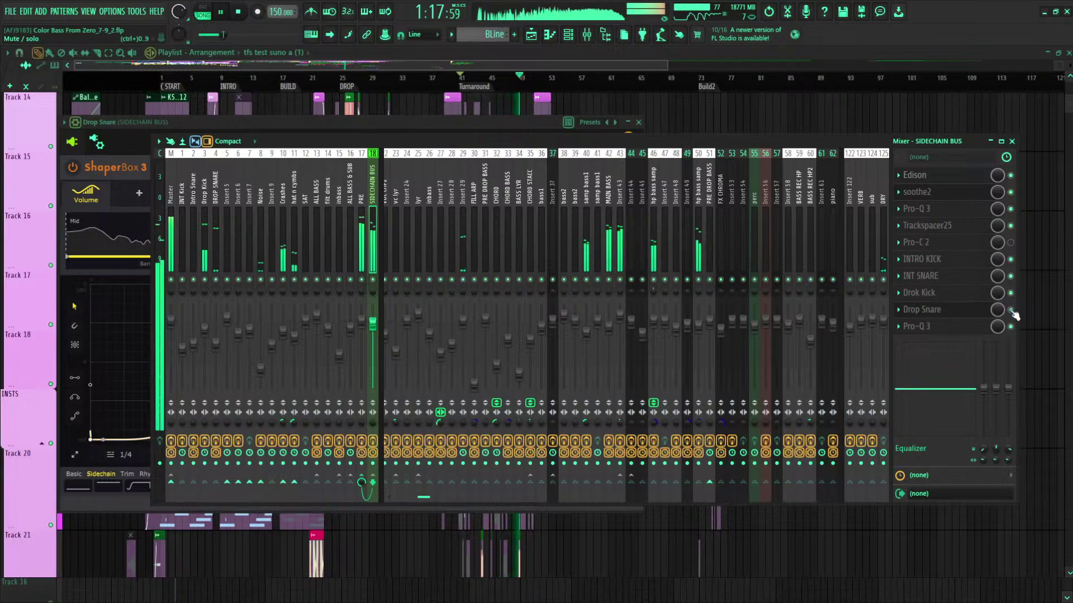
{"action": "left_click", "coordinate": [1012, 310]}
{"action": "key", "text": "space"}
{"action": "left_click", "coordinate": [1010, 226]}
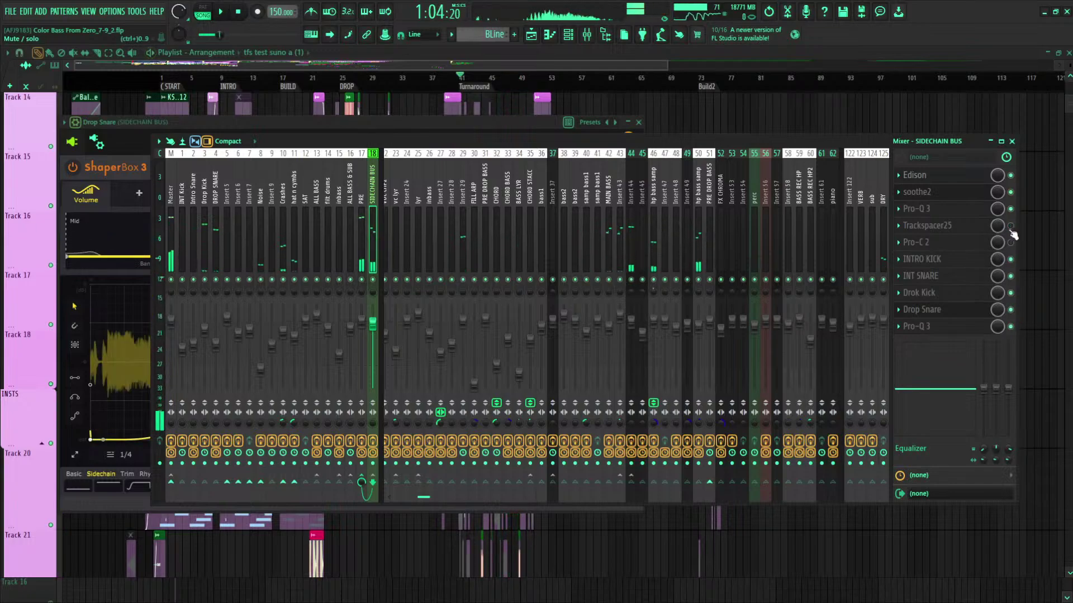
{"action": "left_click", "coordinate": [1011, 227]}
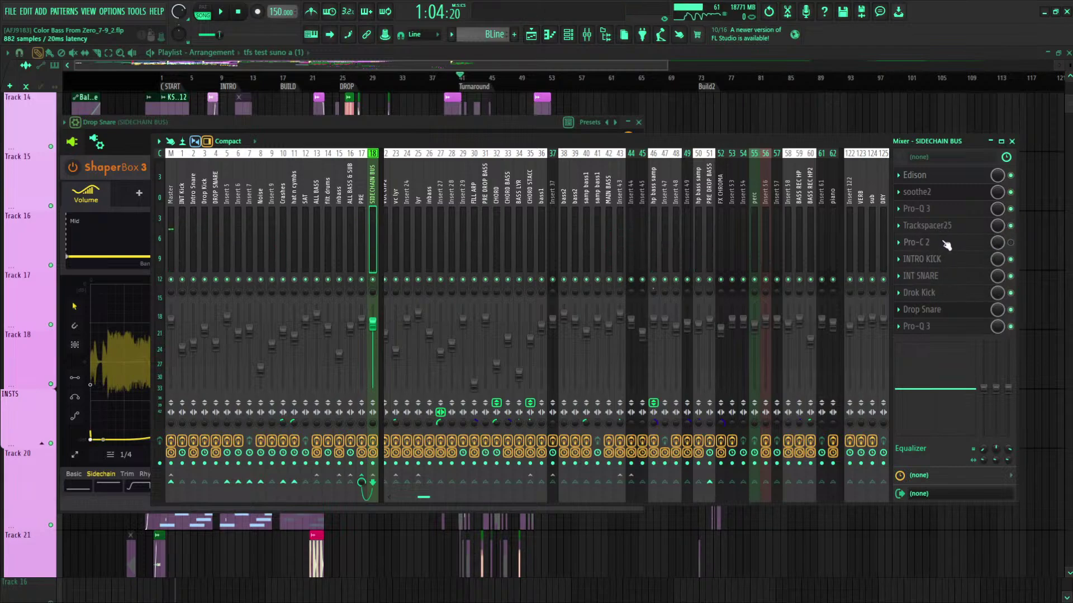
Step: Inspect soothe2 on the Master channel and close it
{"action": "left_click", "coordinate": [171, 204]}
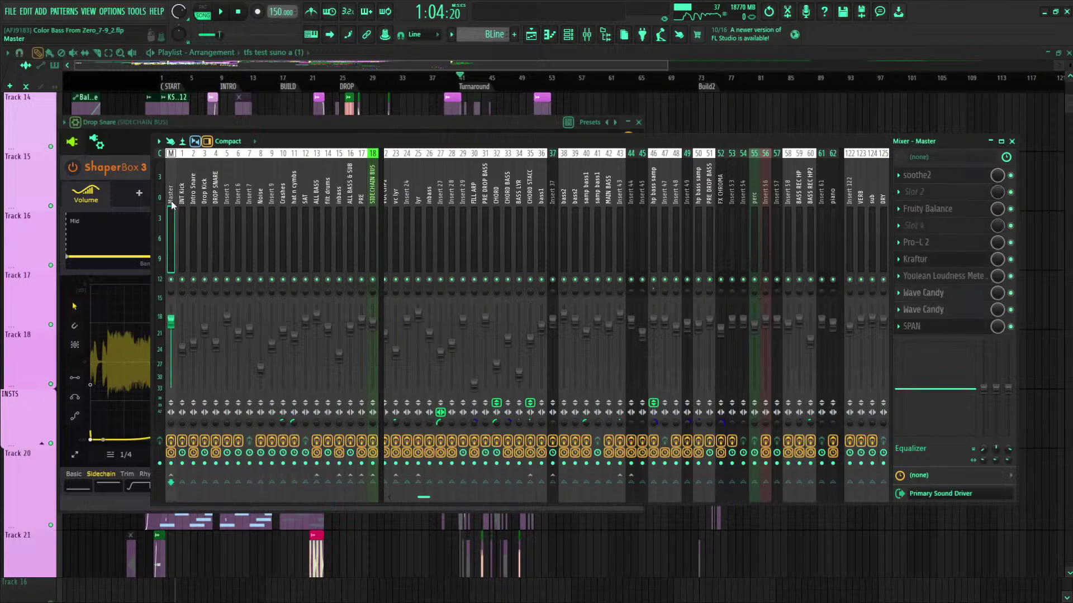
{"action": "left_click", "coordinate": [943, 180]}
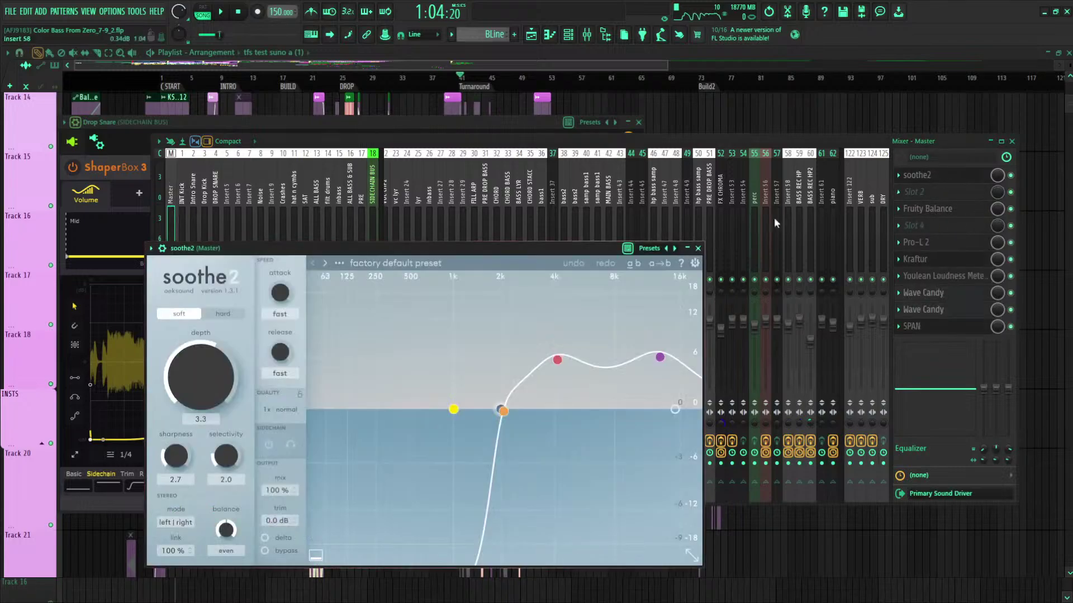
{"action": "left_click", "coordinate": [698, 249]}
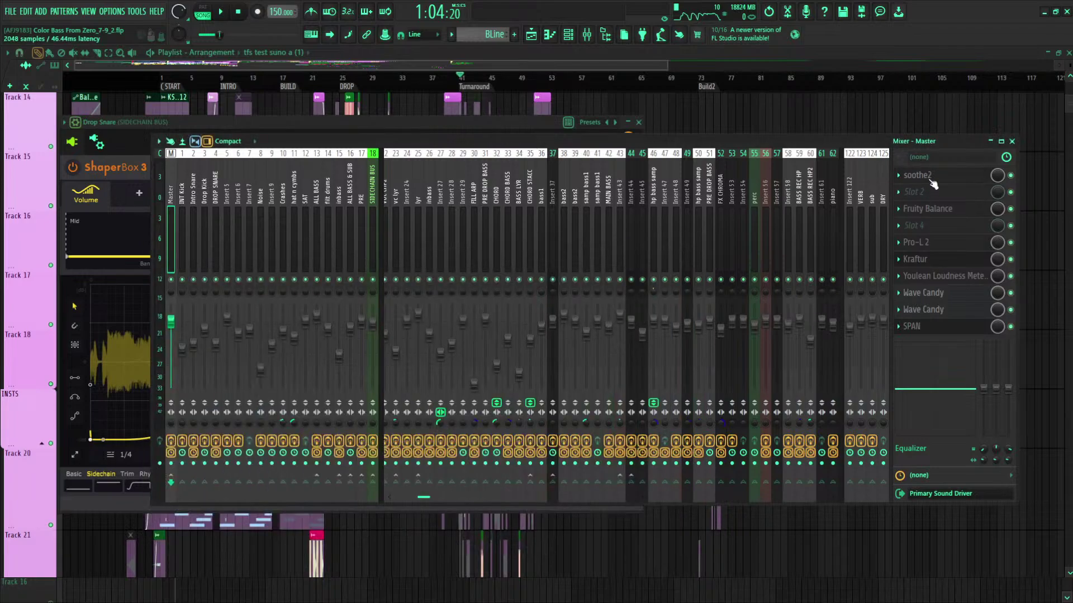
Step: Check the Fruity Balance volume on the Master while playing the arrangement from the start, and stop playback
{"action": "left_click", "coordinate": [948, 212]}
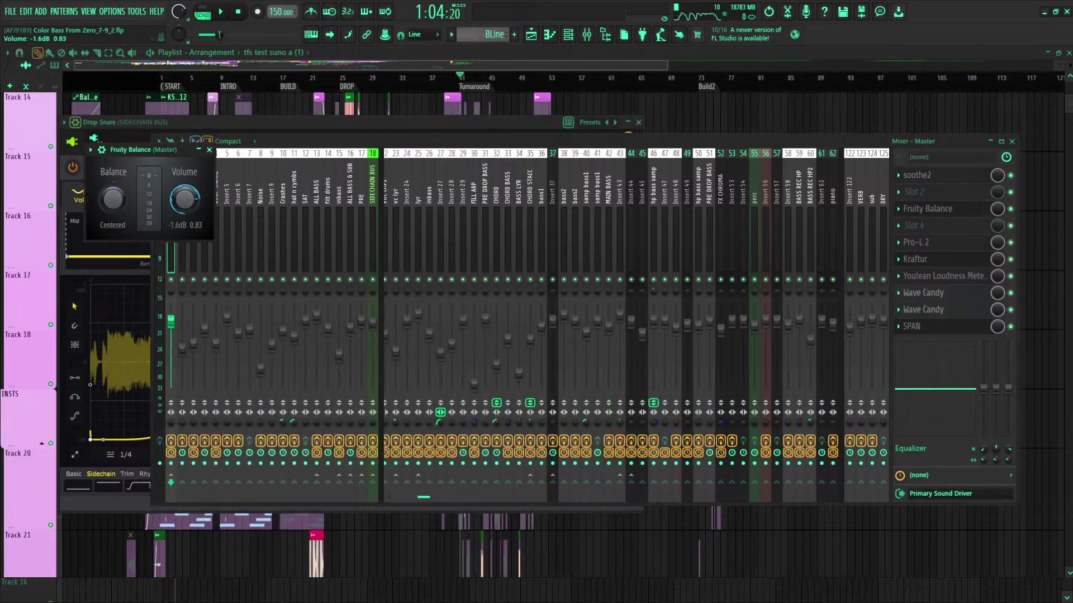
{"action": "left_click_drag", "start_coordinate": [196, 200], "coordinate": [196, 167]}
{"action": "key", "text": "space"}
{"action": "key", "text": "F12"}
{"action": "key", "text": "space"}
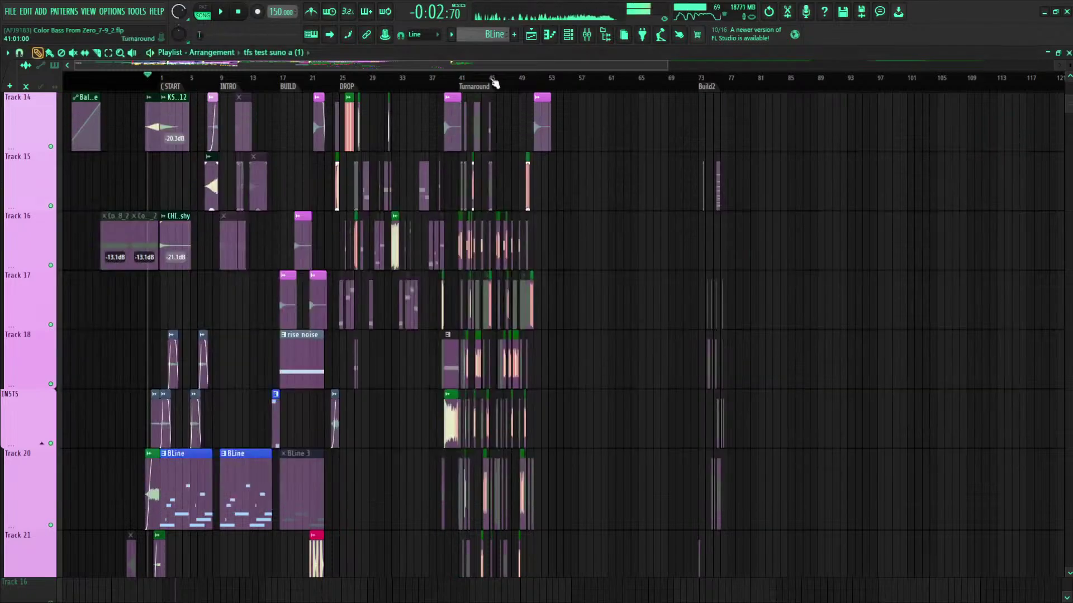
{"action": "left_click", "coordinate": [586, 35]}
{"action": "key", "text": "space"}
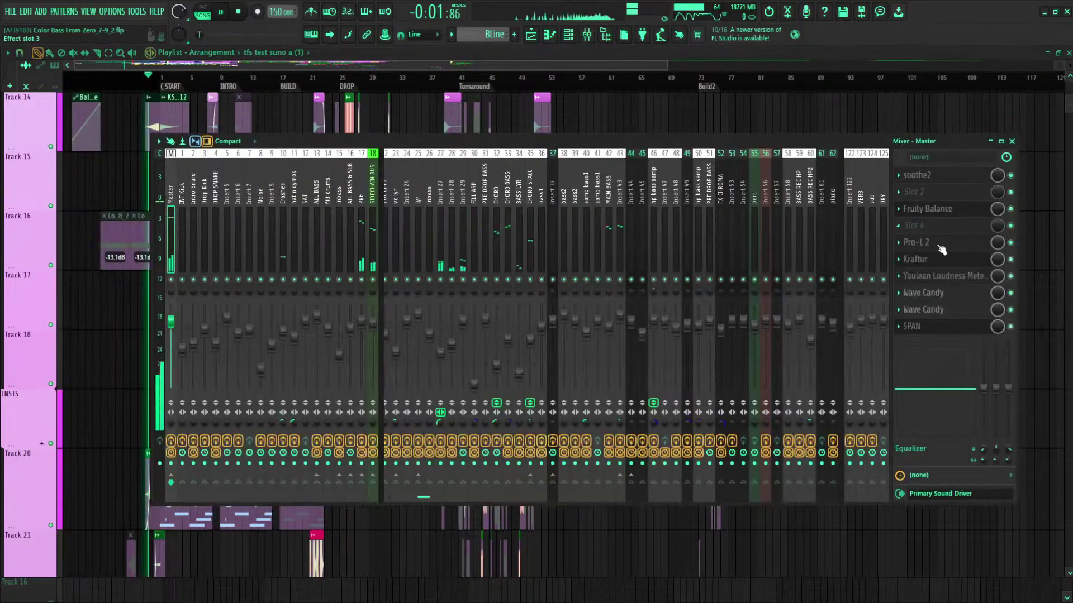
{"action": "left_click", "coordinate": [939, 214]}
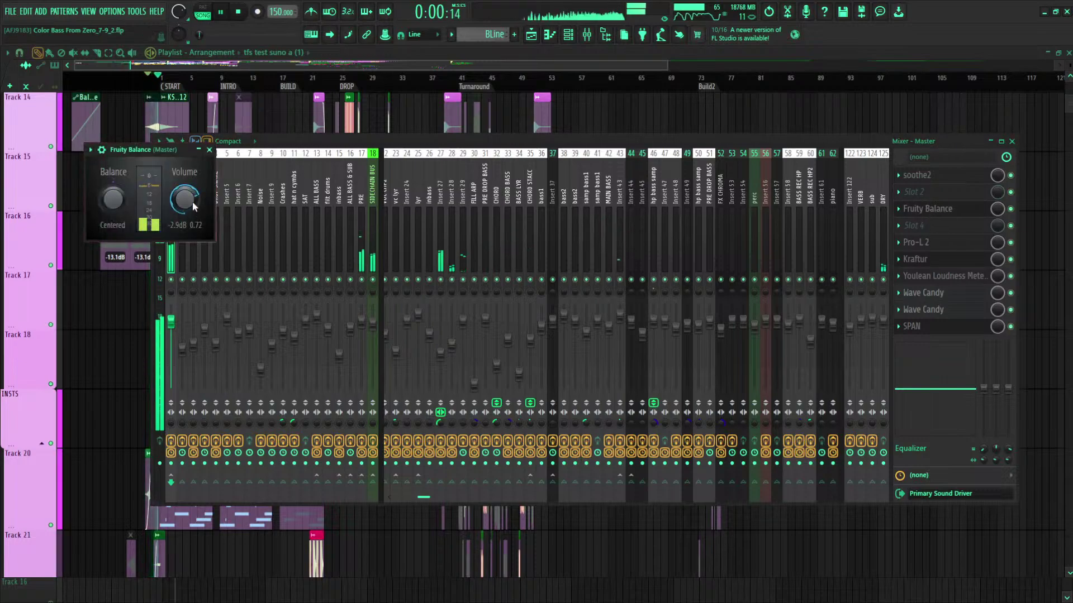
{"action": "key", "text": "space"}
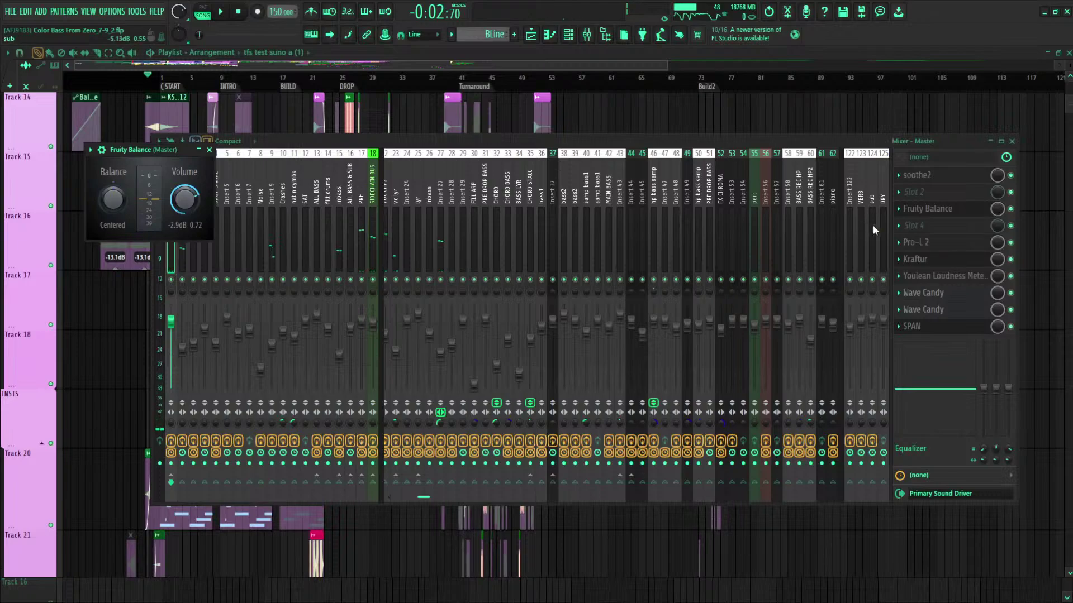
Step: Examine the Master's Pro-L 2 limiter, including its style, lookahead, attack and release settings, and close it
{"action": "left_click", "coordinate": [948, 244]}
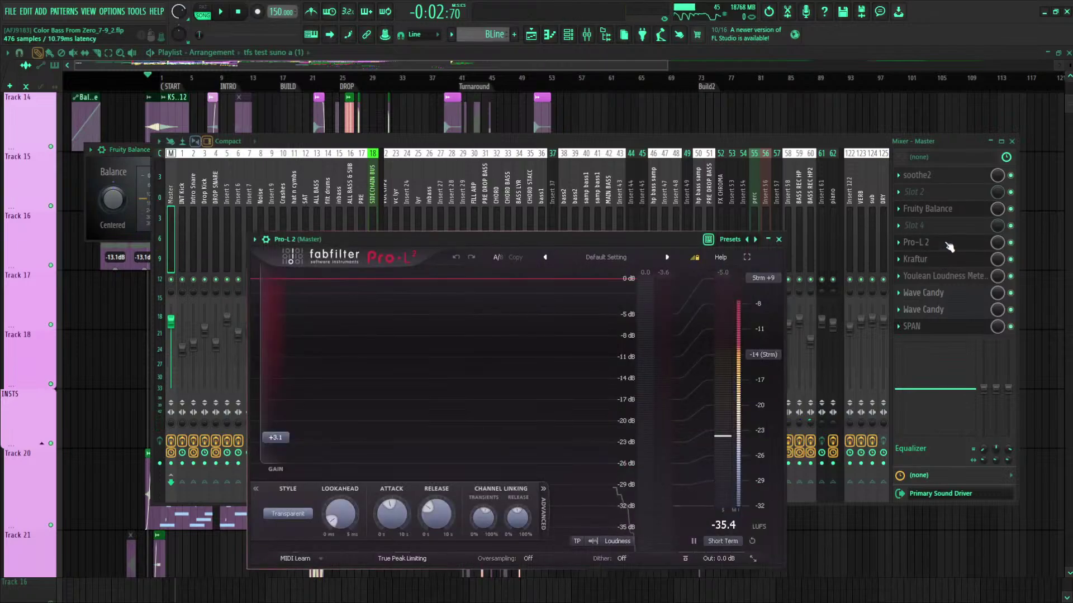
{"action": "left_click_drag", "start_coordinate": [395, 238], "coordinate": [415, 115]}
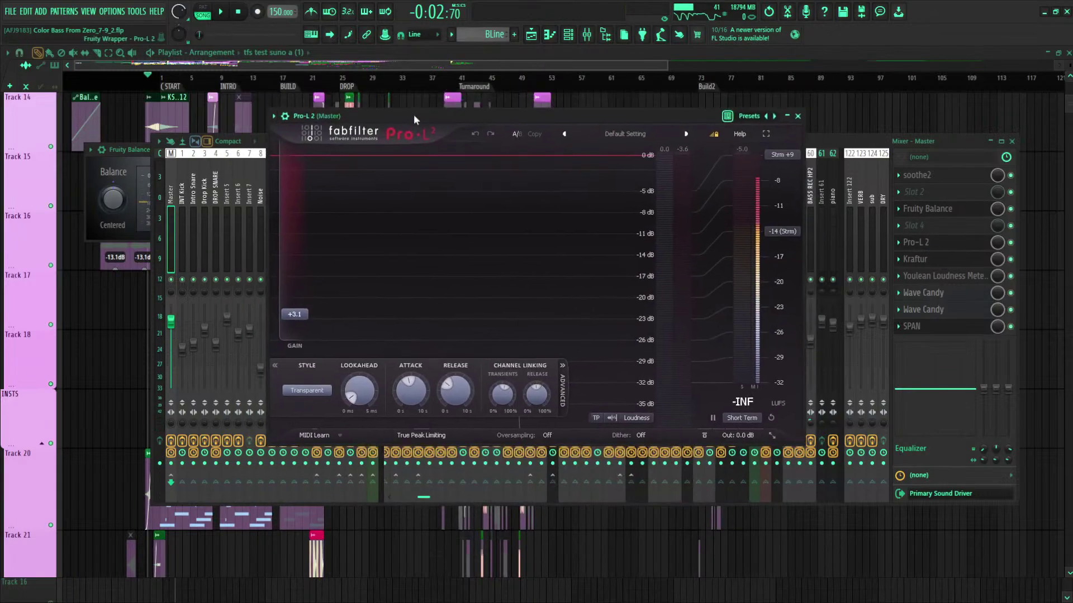
{"action": "mouse_move", "coordinate": [356, 398]}
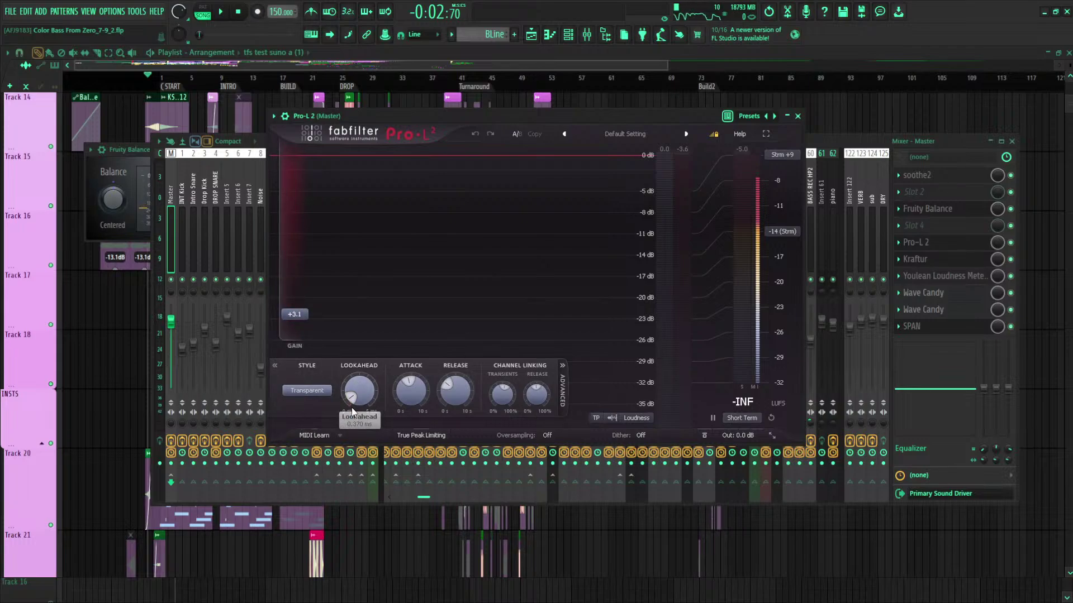
{"action": "mouse_move", "coordinate": [450, 398]}
{"action": "mouse_move", "coordinate": [409, 397]}
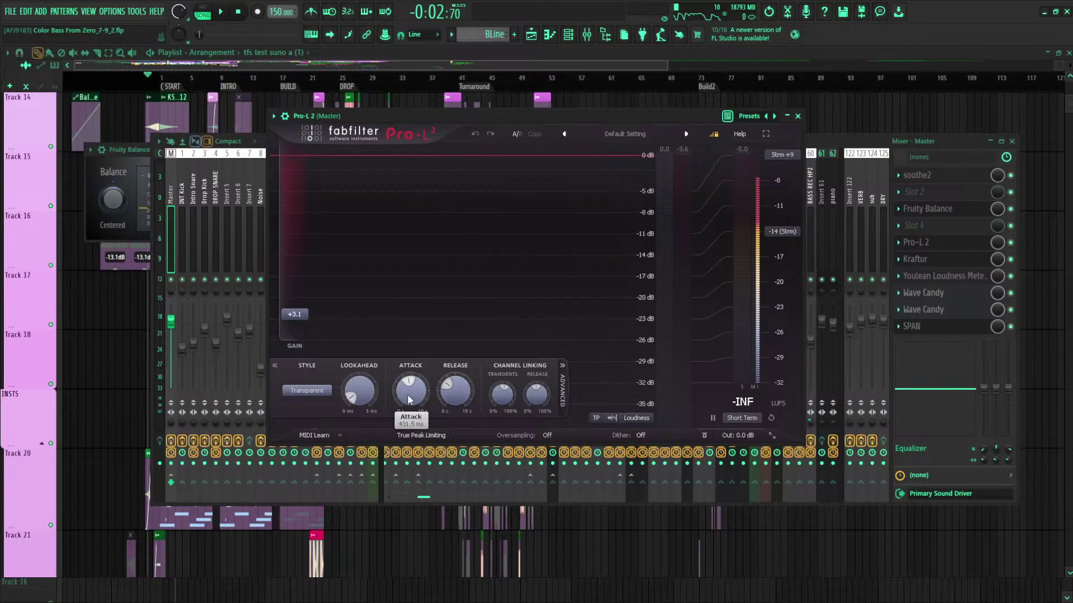
{"action": "mouse_move", "coordinate": [375, 380]}
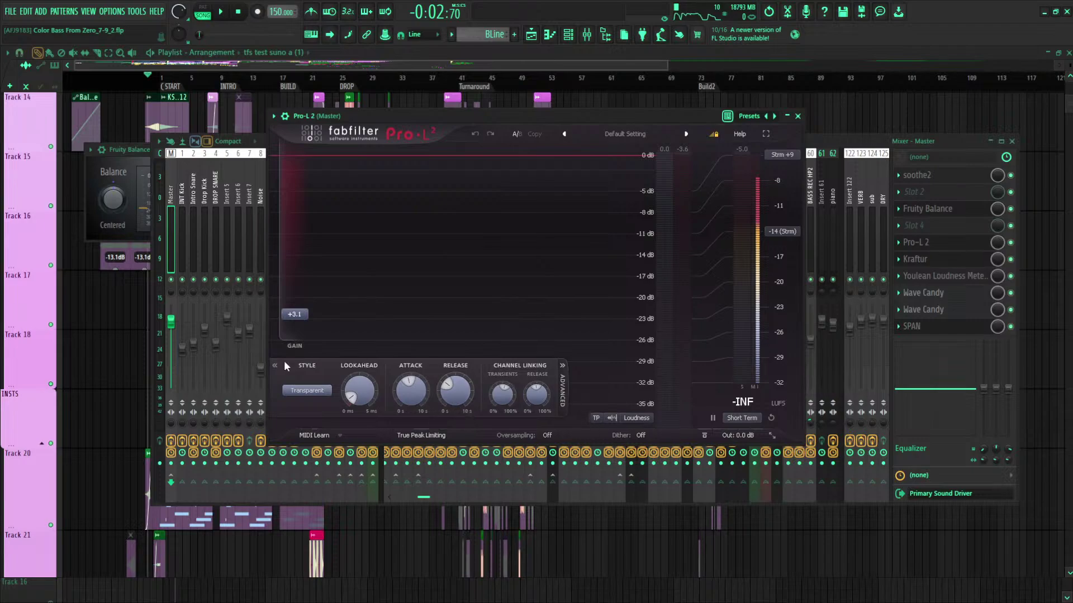
{"action": "left_click", "coordinate": [798, 117]}
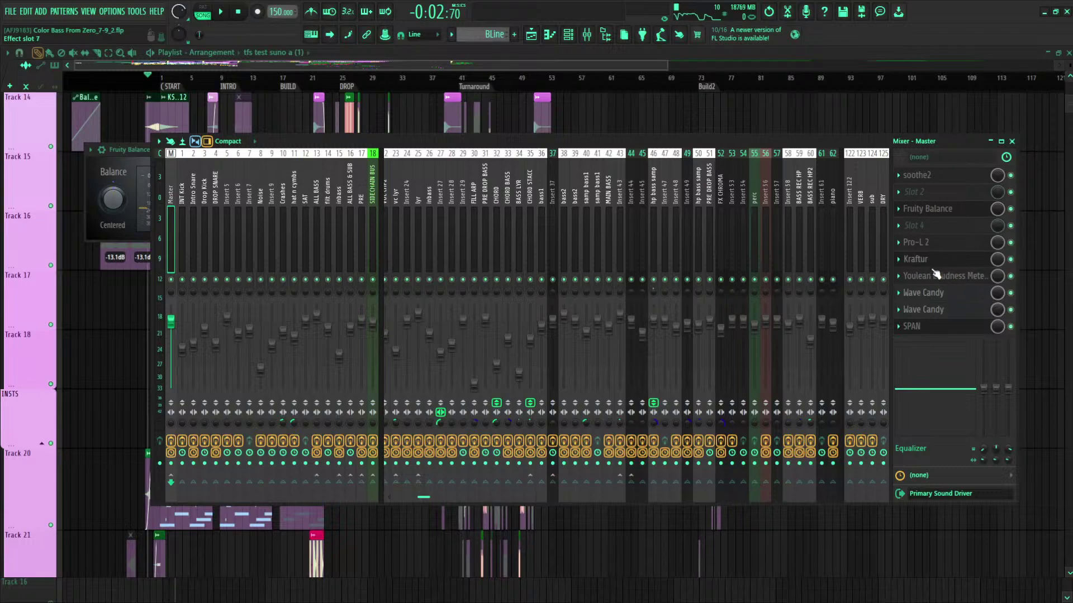
Step: View Kraftur's settings on the Master, bypass it, and listen from the DROP before stopping playback
{"action": "left_click", "coordinate": [916, 259]}
{"action": "left_click_drag", "start_coordinate": [463, 196], "coordinate": [563, 123]}
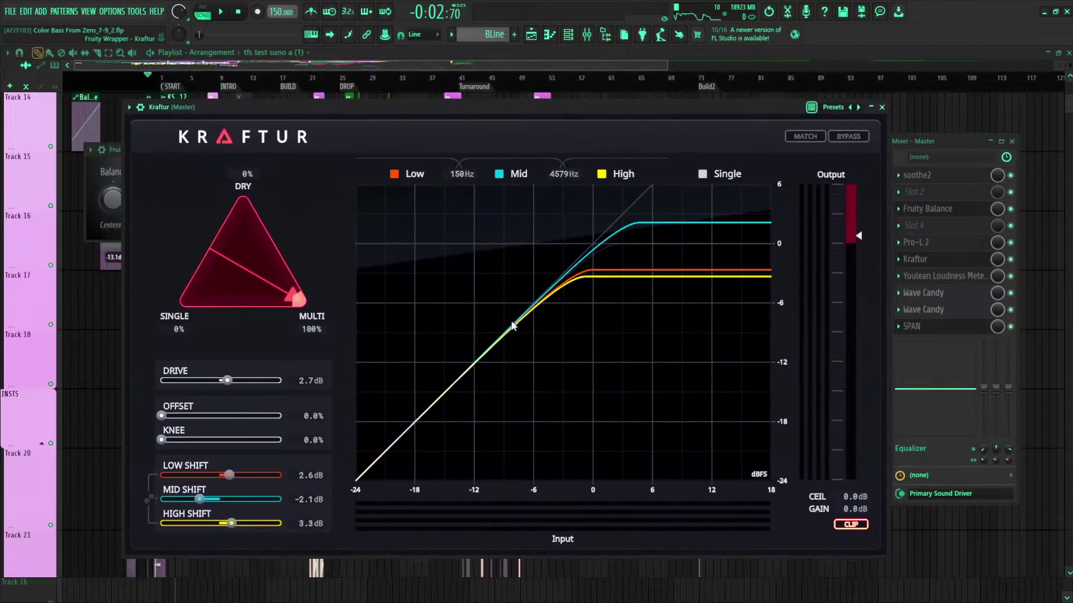
{"action": "key", "text": "F9"}
{"action": "left_click", "coordinate": [1011, 260]}
{"action": "left_click", "coordinate": [342, 84]}
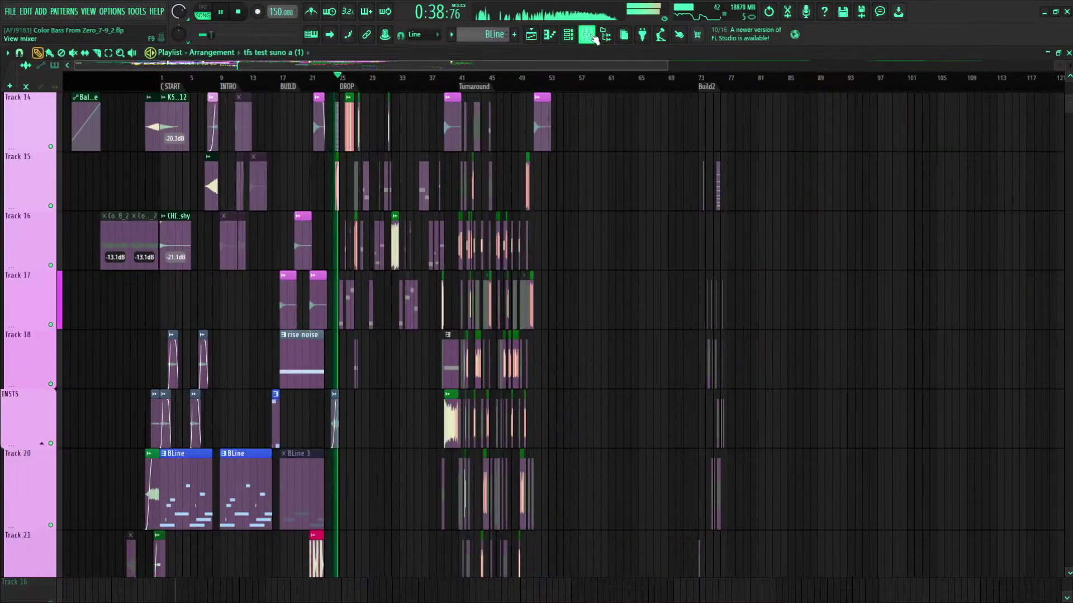
{"action": "key", "text": "F9"}
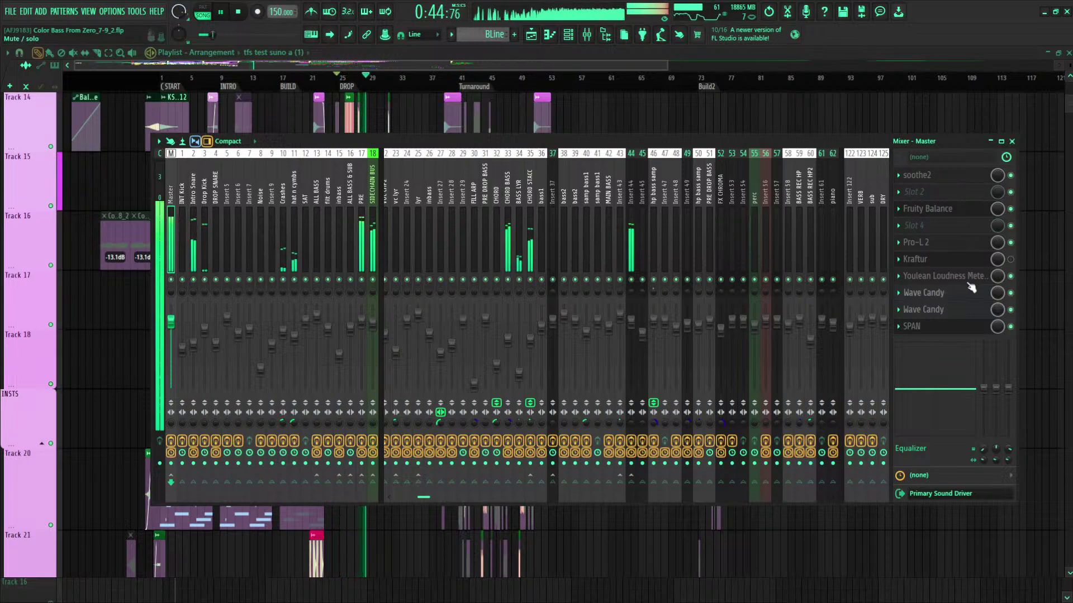
{"action": "left_click", "coordinate": [1011, 259]}
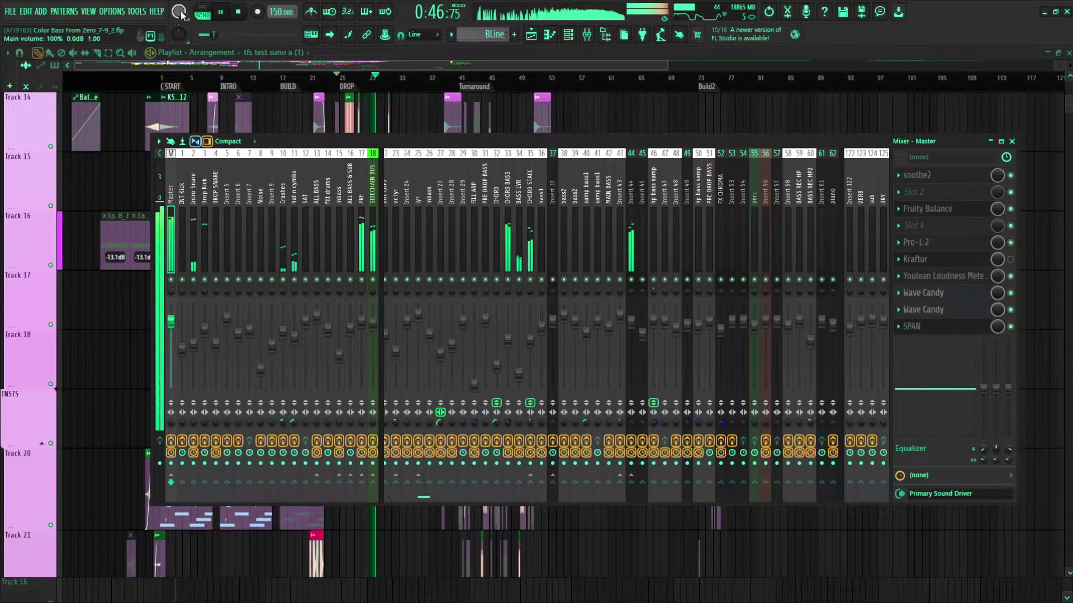
{"action": "left_click", "coordinate": [237, 17]}
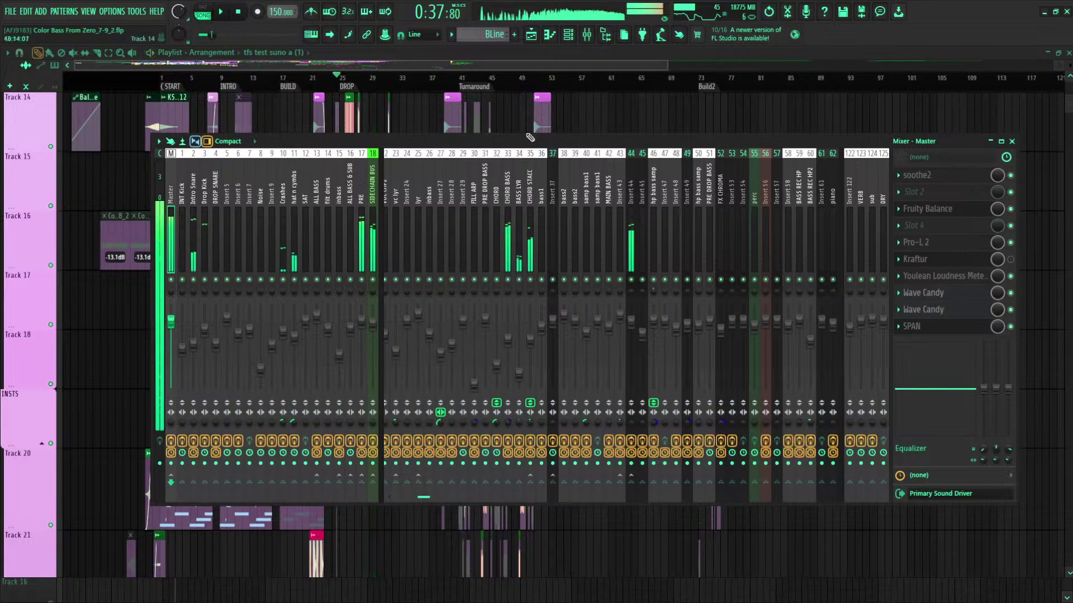
Step: Reopen Kraftur on the Master, re-enable it, and reposition its window to show the blend triangle
{"action": "left_click", "coordinate": [960, 266]}
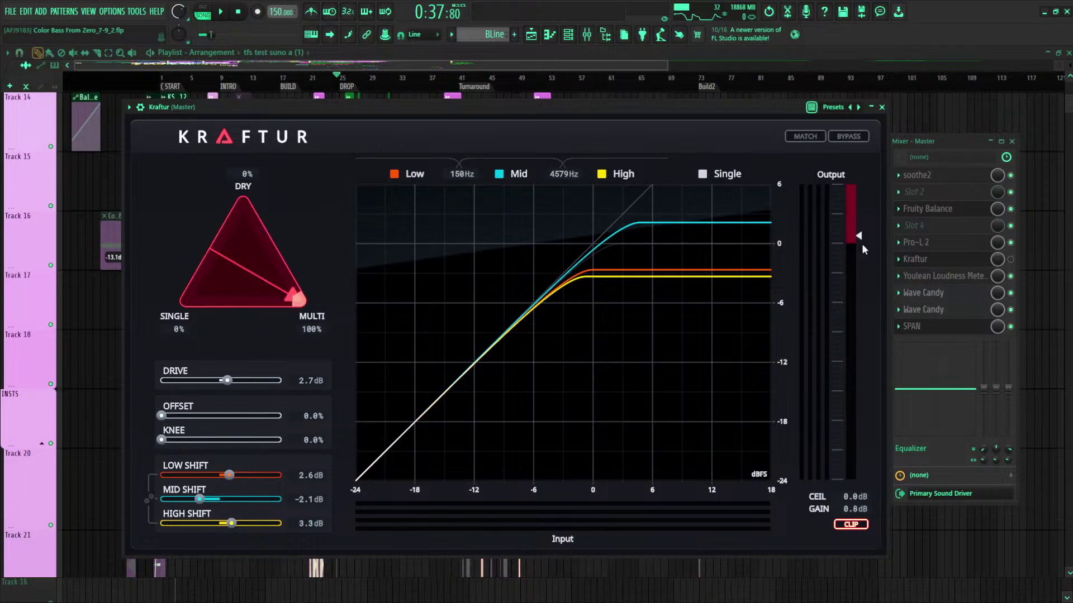
{"action": "key", "text": "F9"}
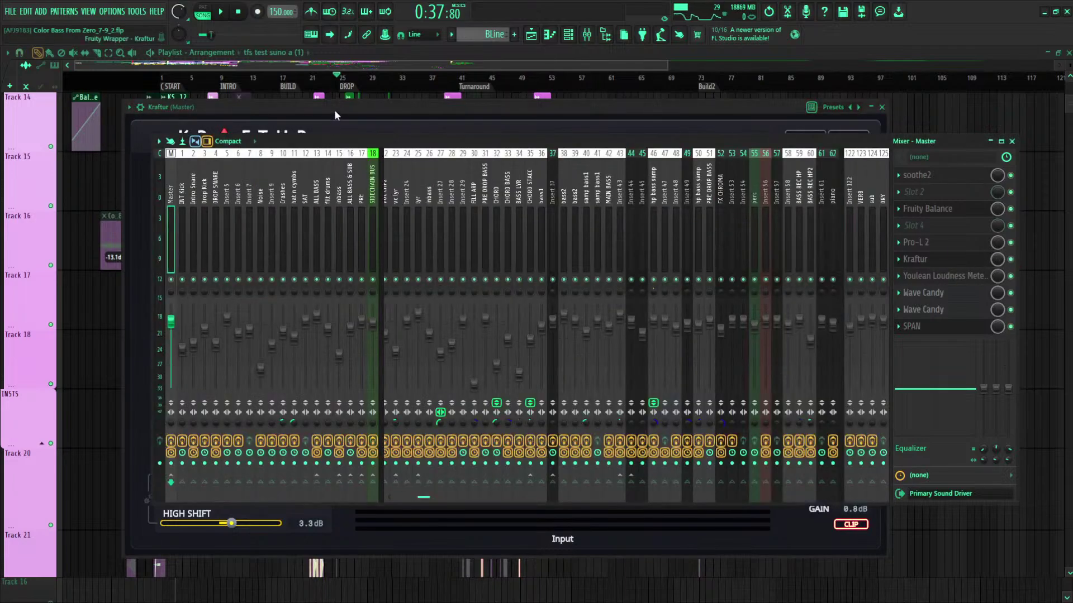
{"action": "key", "text": "F9"}
{"action": "mouse_move", "coordinate": [294, 295]}
{"action": "left_mouse_down"}
{"action": "mouse_move", "coordinate": [218, 299]}
{"action": "mouse_move", "coordinate": [362, 320]}
{"action": "mouse_move", "coordinate": [247, 307]}
{"action": "mouse_move", "coordinate": [305, 305]}
{"action": "left_mouse_up"}
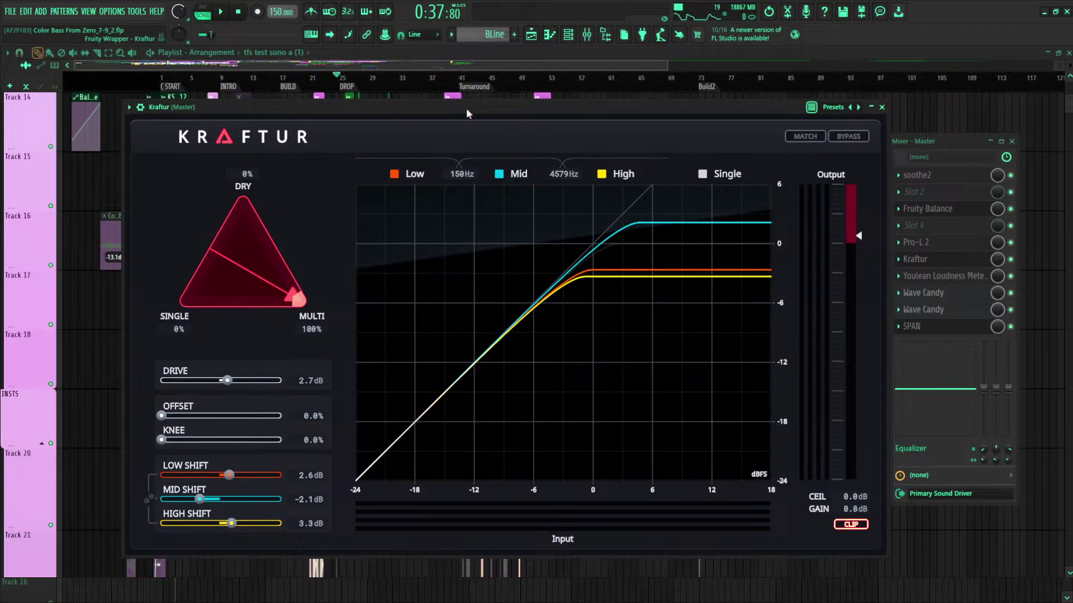
{"action": "left_click_drag", "start_coordinate": [467, 111], "coordinate": [496, 72]}
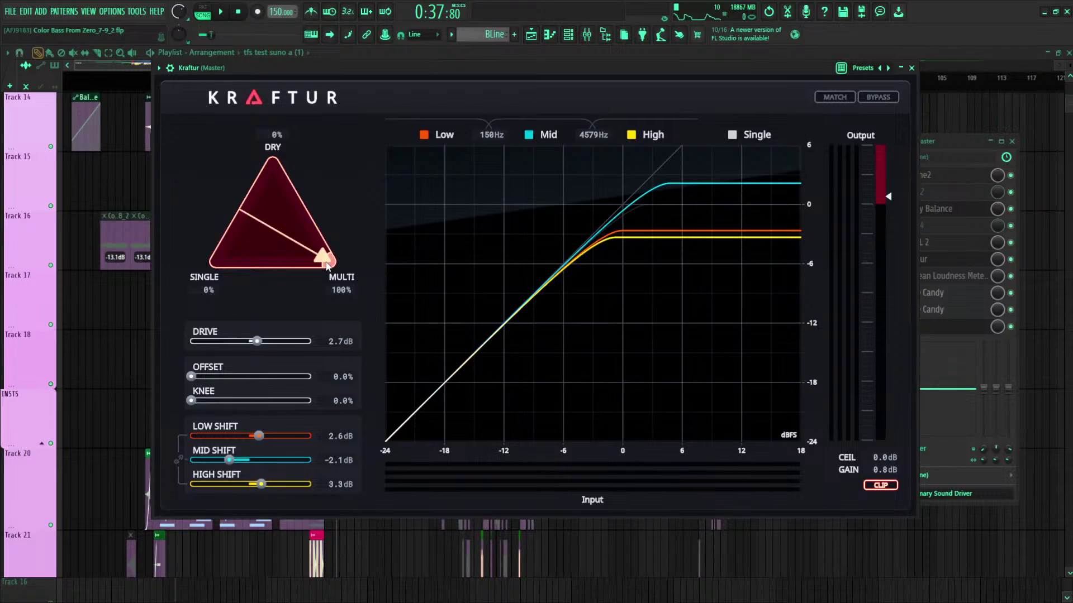
Step: Set Kraftur's Mid Shift to -1.5 dB, keep the blend at 100% Multi, and close its window
{"action": "mouse_move", "coordinate": [327, 274]}
{"action": "left_mouse_down"}
{"action": "mouse_move", "coordinate": [271, 165]}
{"action": "mouse_move", "coordinate": [278, 235]}
{"action": "mouse_move", "coordinate": [275, 222]}
{"action": "mouse_move", "coordinate": [270, 230]}
{"action": "mouse_move", "coordinate": [343, 274]}
{"action": "left_mouse_up"}
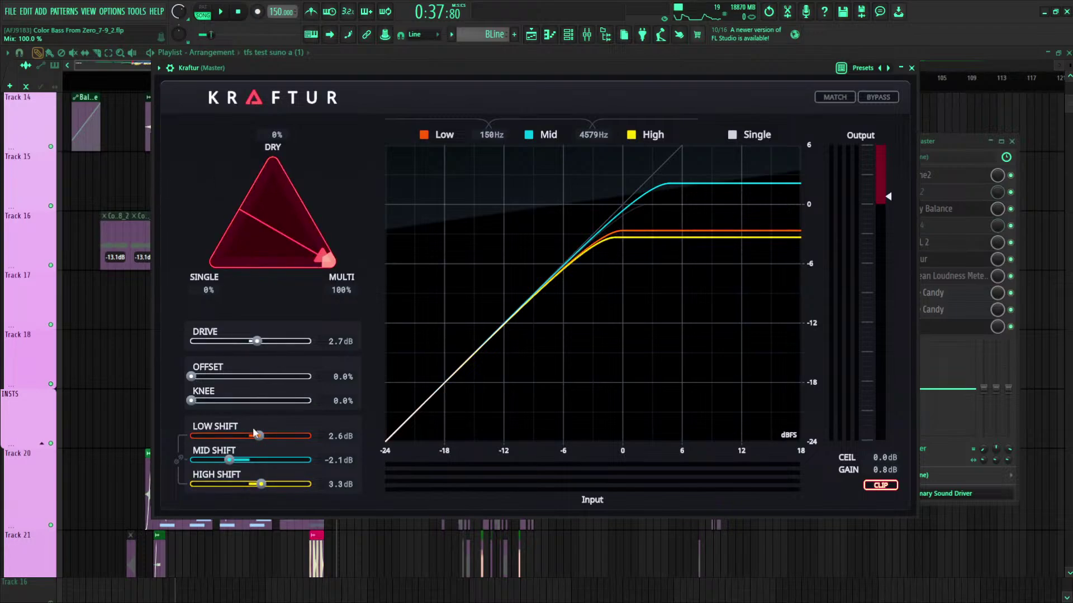
{"action": "mouse_move", "coordinate": [229, 460]}
{"action": "left_mouse_down"}
{"action": "mouse_move", "coordinate": [248, 468]}
{"action": "mouse_move", "coordinate": [236, 472]}
{"action": "left_mouse_up"}
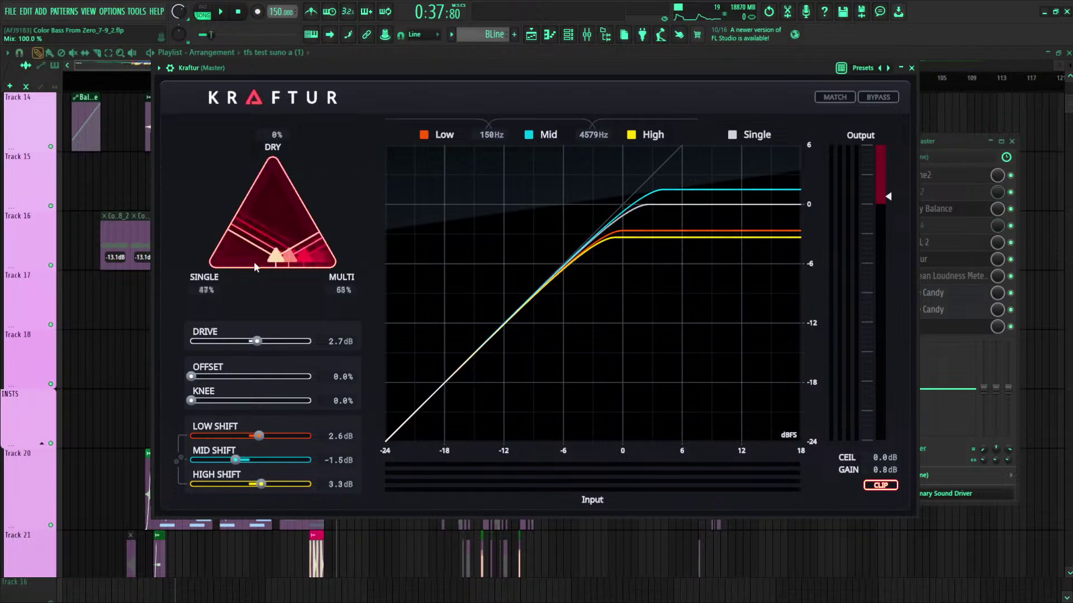
{"action": "left_click_drag", "start_coordinate": [233, 67], "coordinate": [275, 91]}
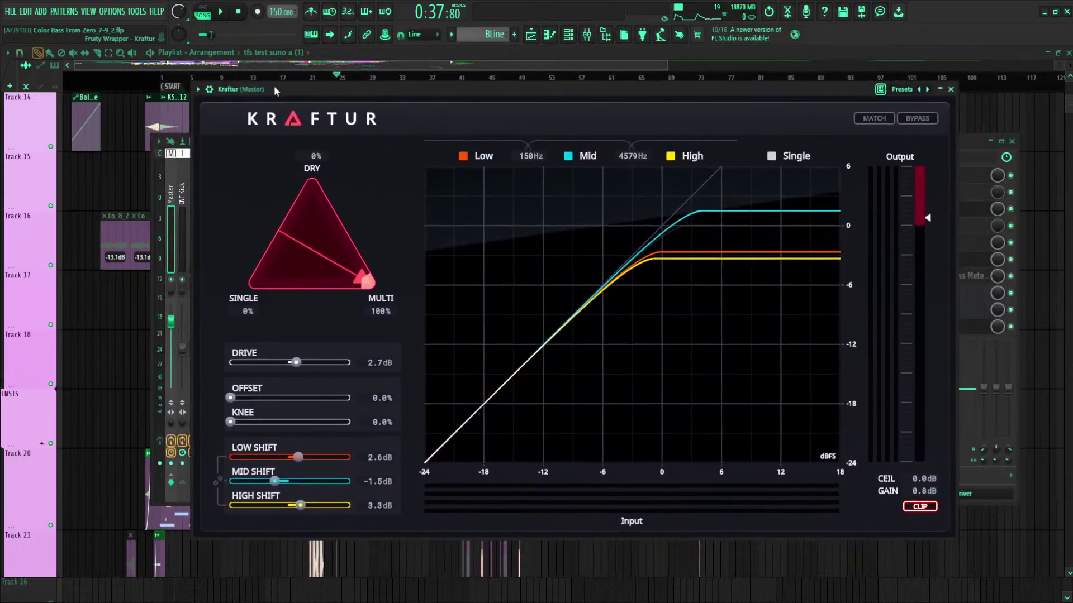
{"action": "left_click_drag", "start_coordinate": [779, 85], "coordinate": [684, 120]}
{"action": "left_click", "coordinate": [748, 98]}
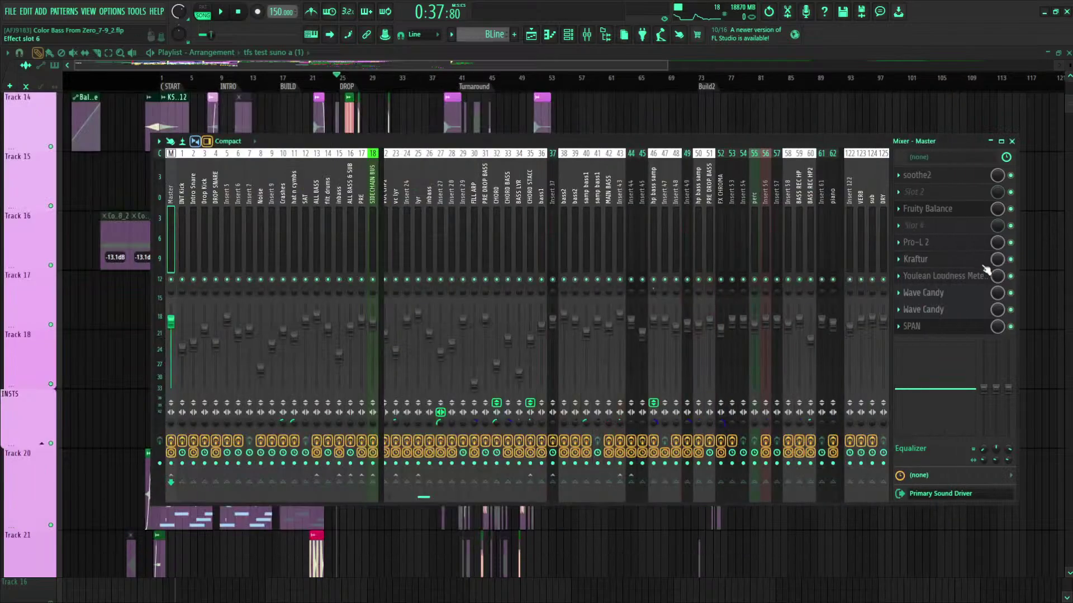
Step: Watch Kraftur's clipping display while playing the DROP, compare it bypassed and enabled, and stop playback
{"action": "left_click", "coordinate": [958, 260]}
{"action": "key", "text": "space"}
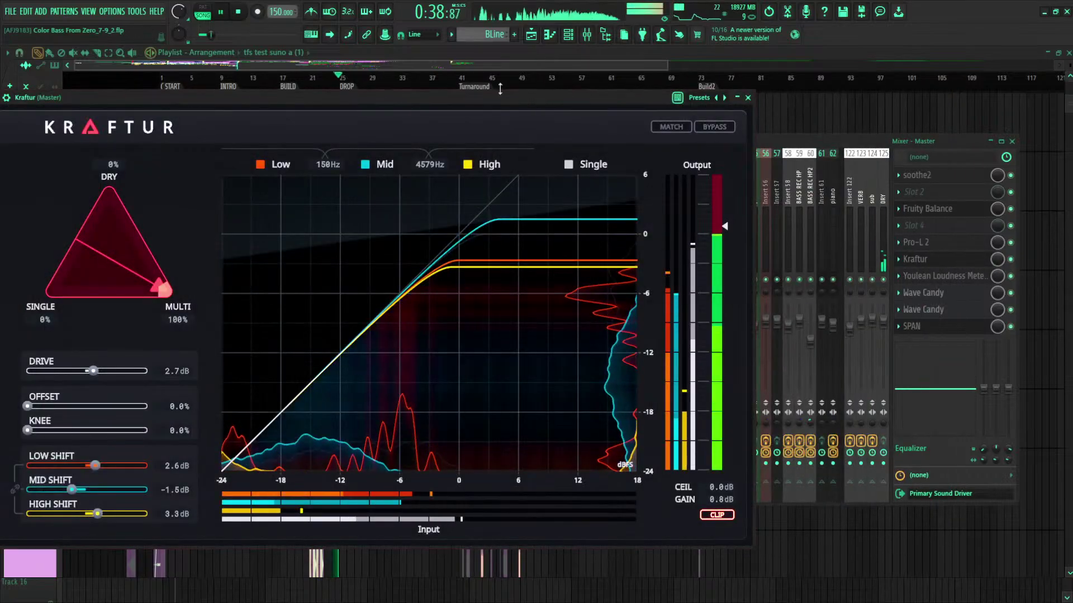
{"action": "left_click", "coordinate": [1012, 260]}
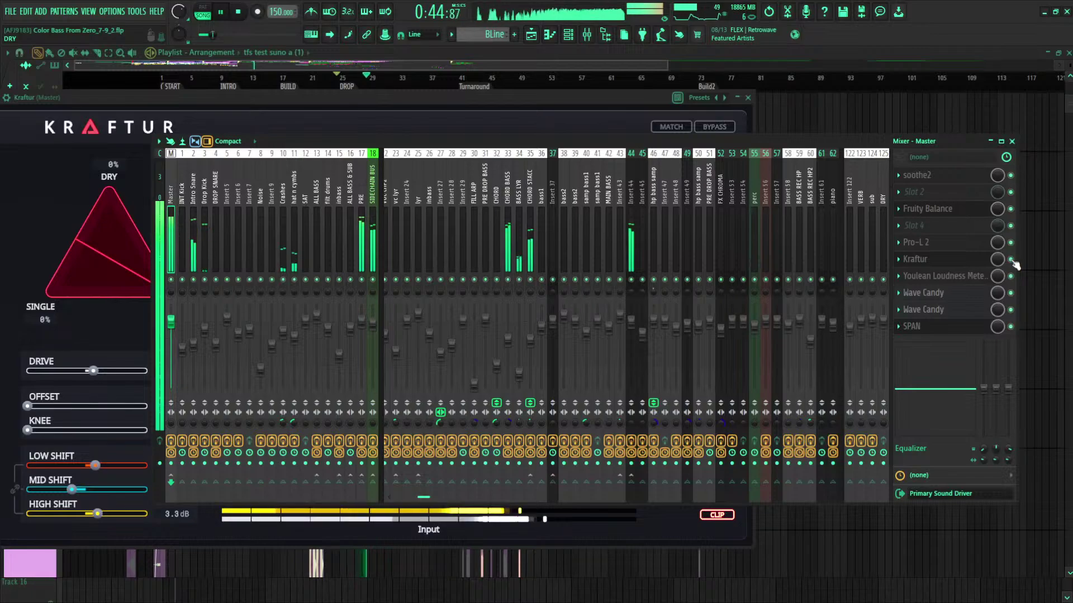
{"action": "left_click", "coordinate": [157, 101]}
{"action": "key", "text": "space"}
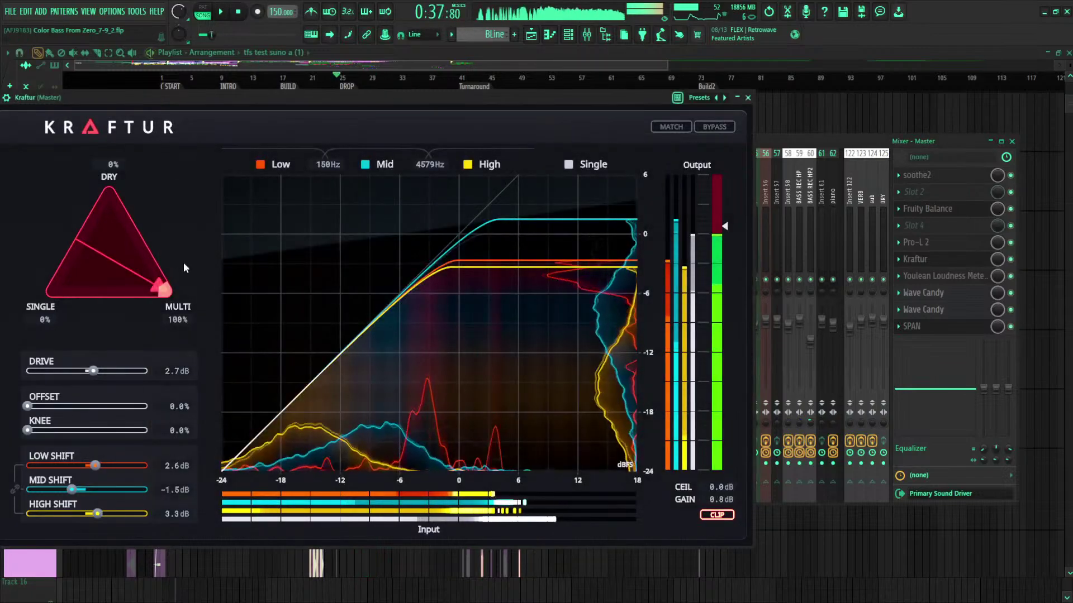
Step: Move Kraftur's blend to 100% Single and play from the DROP to hear the single-band clipping
{"action": "left_click_drag", "start_coordinate": [162, 289], "coordinate": [89, 286]}
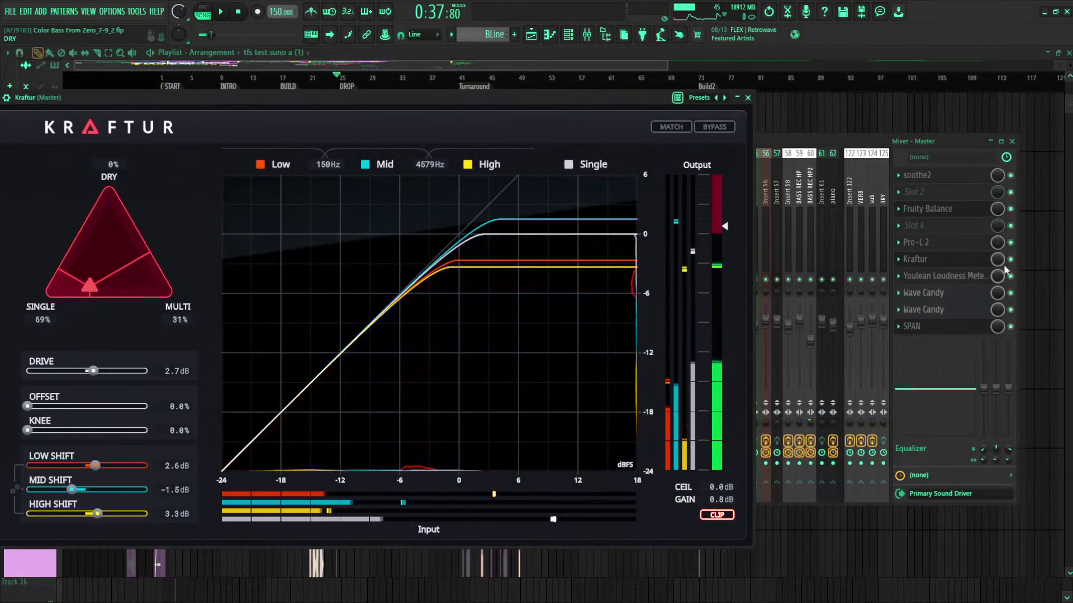
{"action": "left_click_drag", "start_coordinate": [437, 99], "coordinate": [692, 115]}
{"action": "key", "text": "space"}
{"action": "left_click_drag", "start_coordinate": [347, 302], "coordinate": [313, 306]}
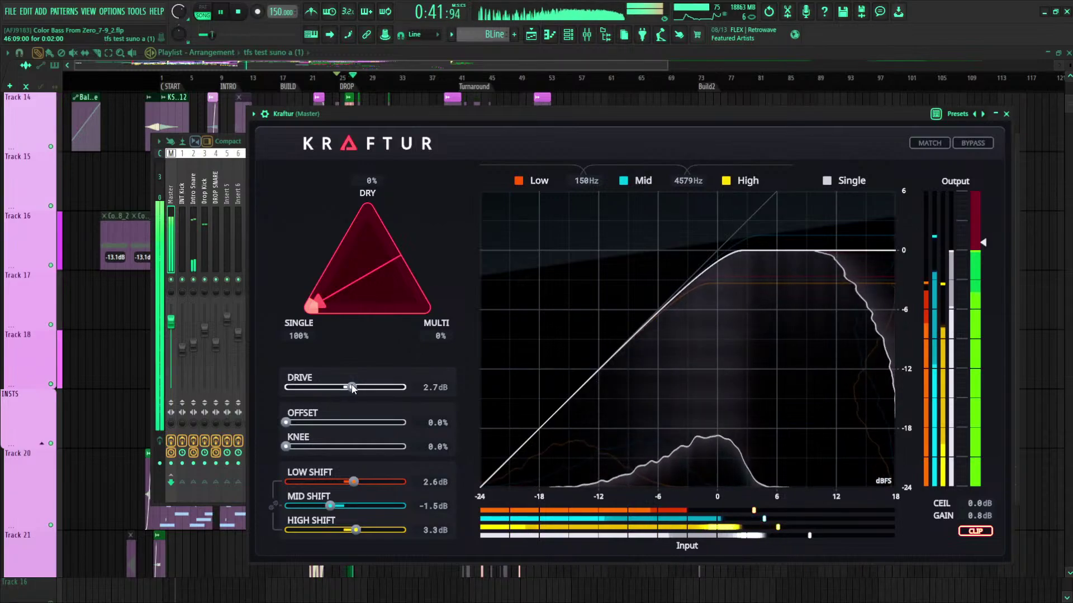
Step: Set Kraftur's Drive to 3.1 dB and its blend to 51% Single and 49% Multi during playback
{"action": "left_click_drag", "start_coordinate": [352, 388], "coordinate": [355, 389]}
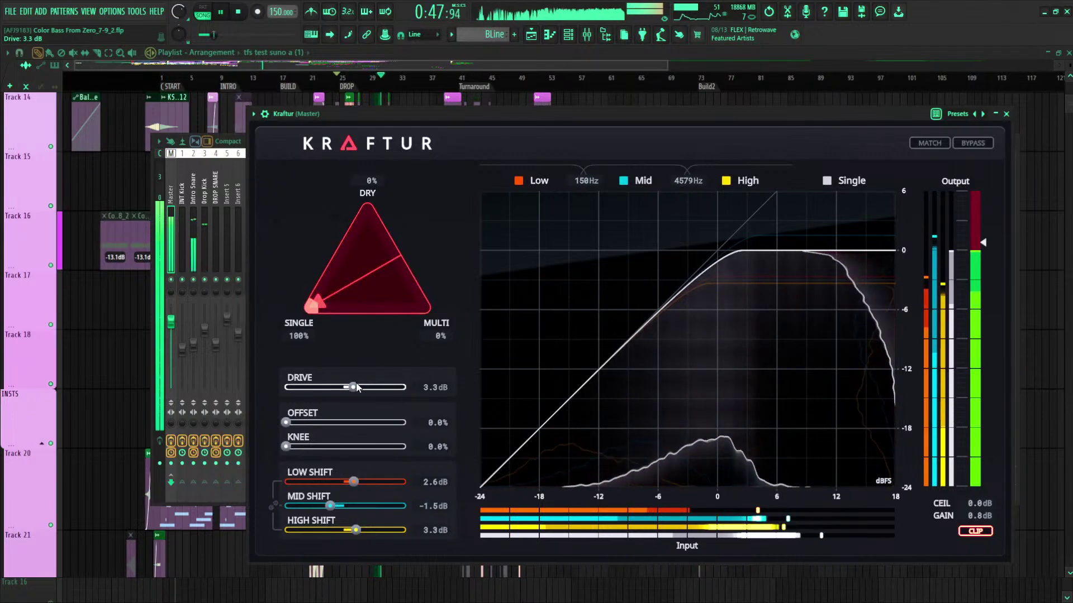
{"action": "left_click_drag", "start_coordinate": [313, 304], "coordinate": [367, 311]}
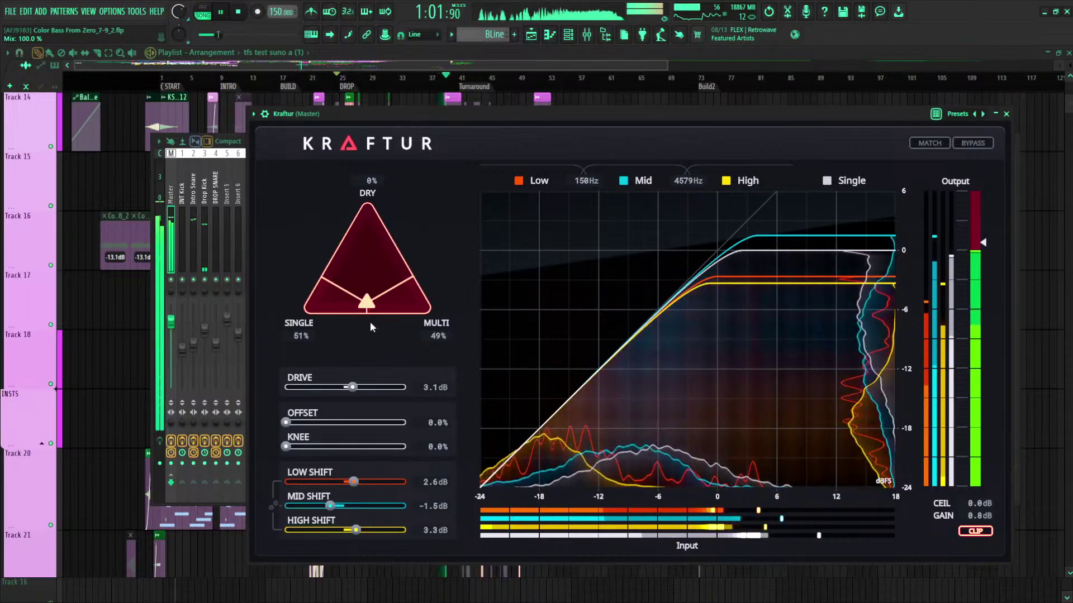
{"action": "left_click_drag", "start_coordinate": [391, 114], "coordinate": [538, 155]}
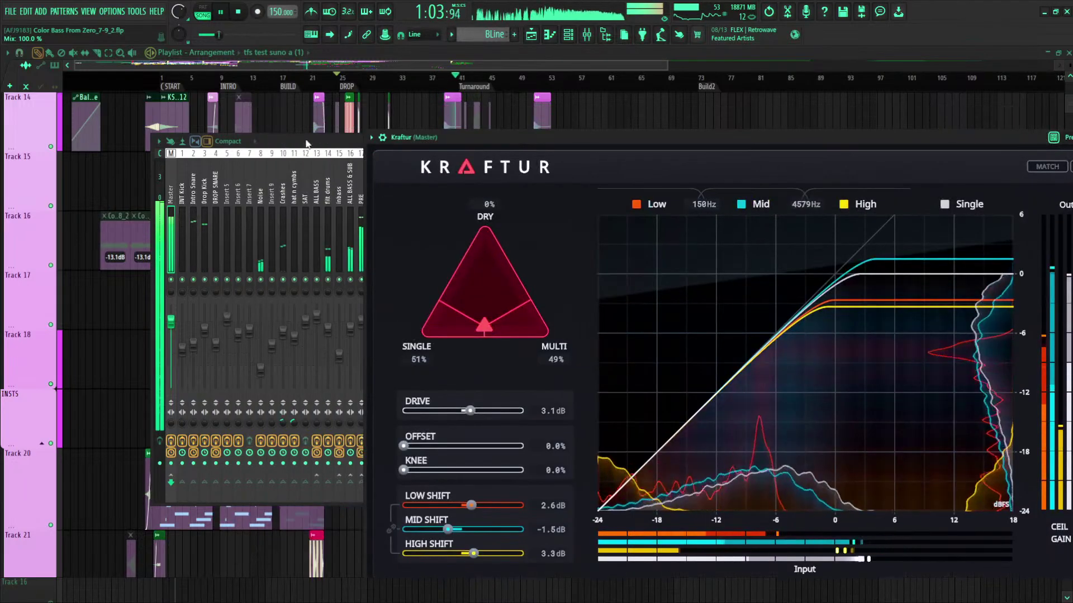
Step: Stop playback and set the blend of Kraftur on the master to 49% Single and 51% Multi
{"action": "left_click", "coordinate": [442, 193]}
{"action": "key", "text": "space"}
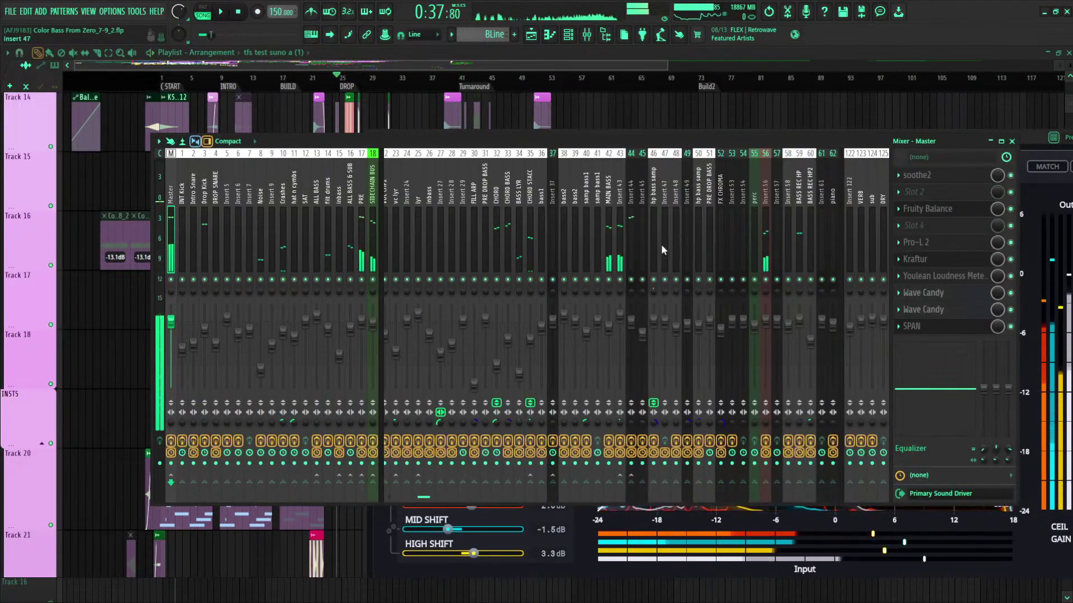
{"action": "left_click", "coordinate": [944, 261]}
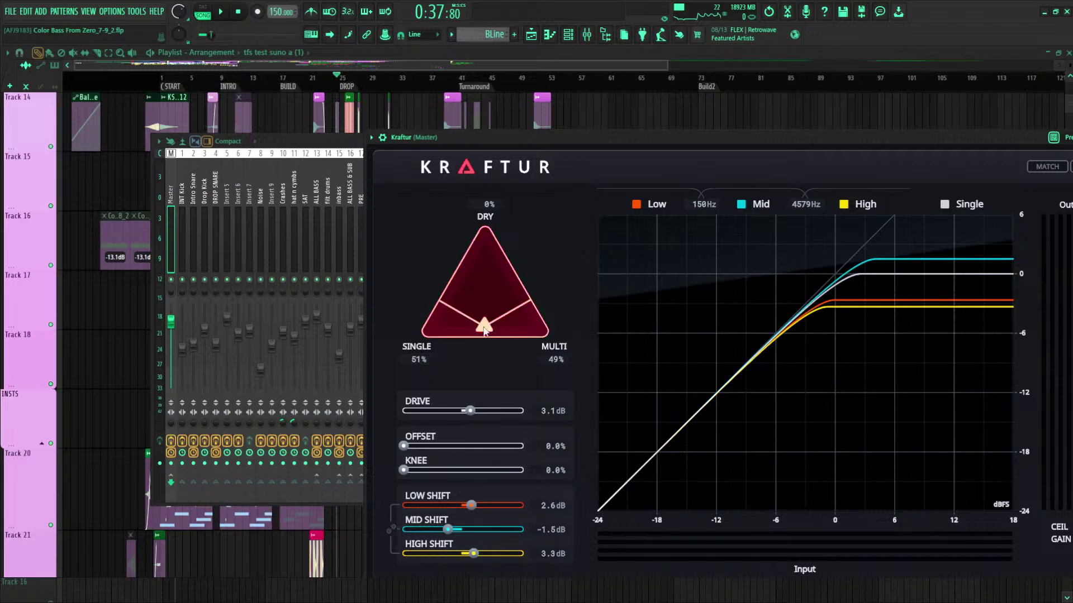
{"action": "left_click_drag", "start_coordinate": [482, 340], "coordinate": [486, 340]}
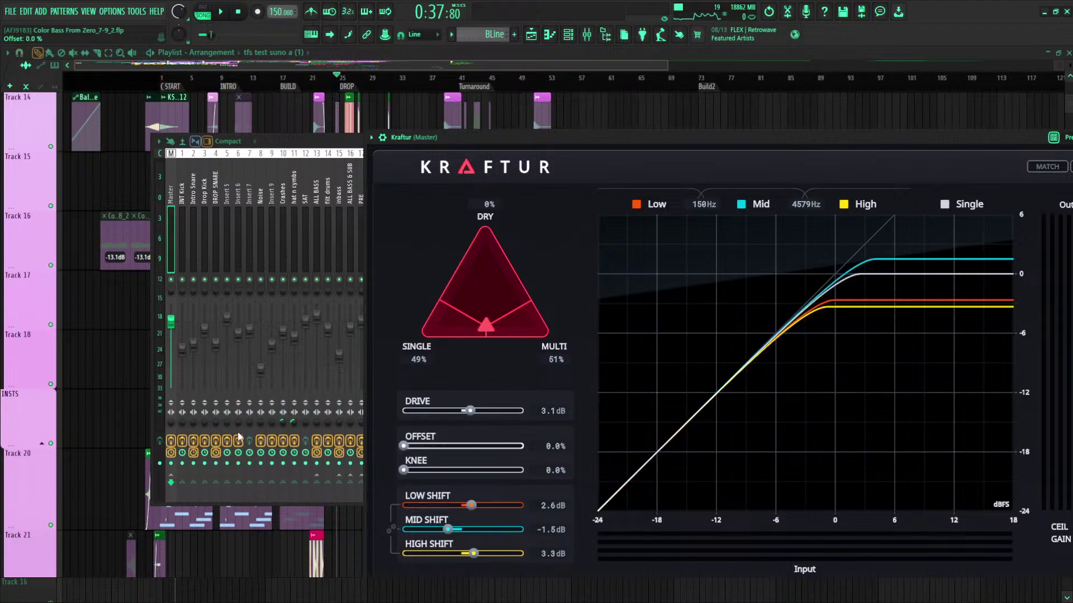
Step: Try Kraftur's Knee at 100%, reset it to 0%, and bring the whole plugin window into view
{"action": "left_click_drag", "start_coordinate": [403, 470], "coordinate": [640, 488]}
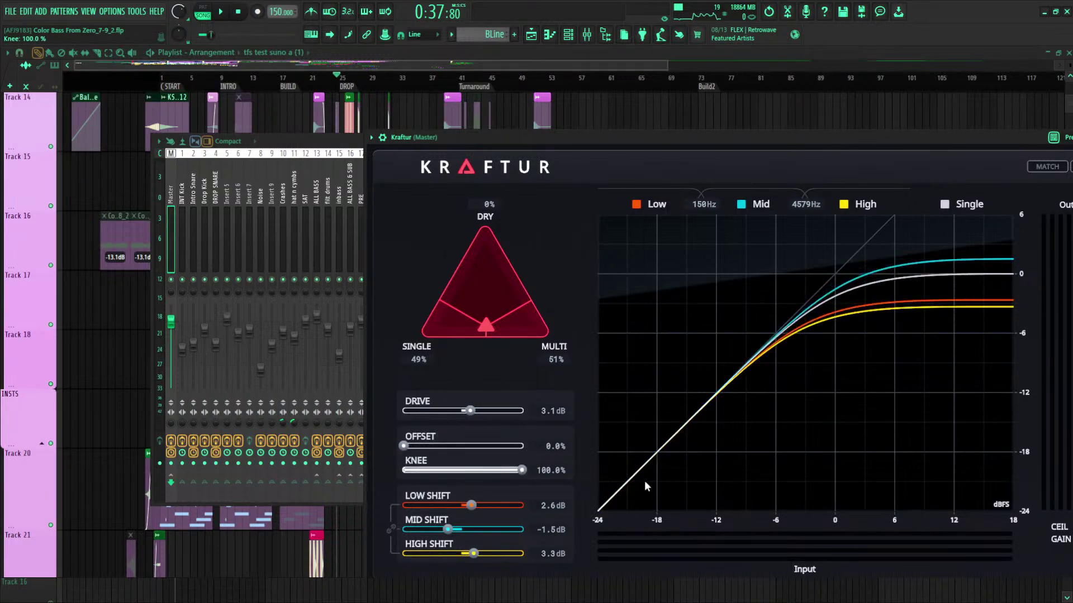
{"action": "double_click", "coordinate": [509, 476]}
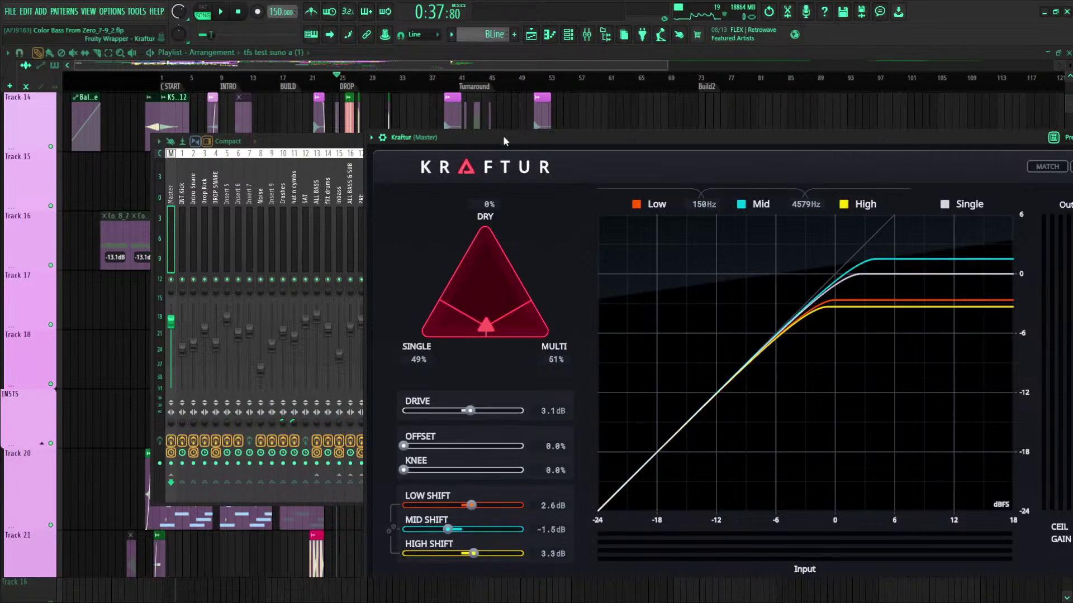
{"action": "left_click_drag", "start_coordinate": [504, 137], "coordinate": [379, 64]}
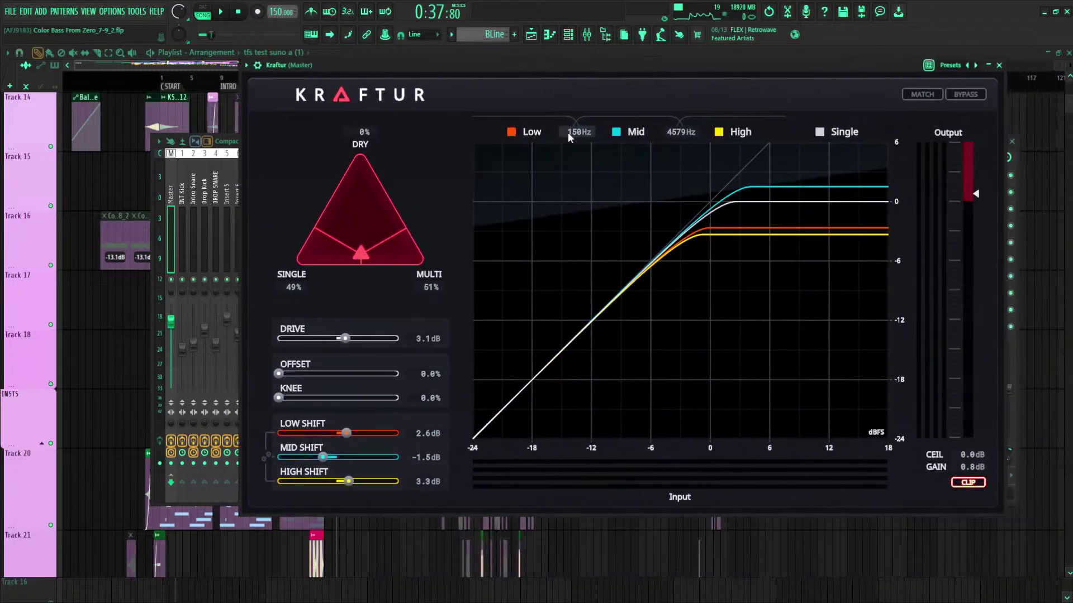
Step: Set Kraftur's Low band transition to 100 Hz and its High band transition to 5000 Hz
{"action": "double_click", "coordinate": [680, 132]}
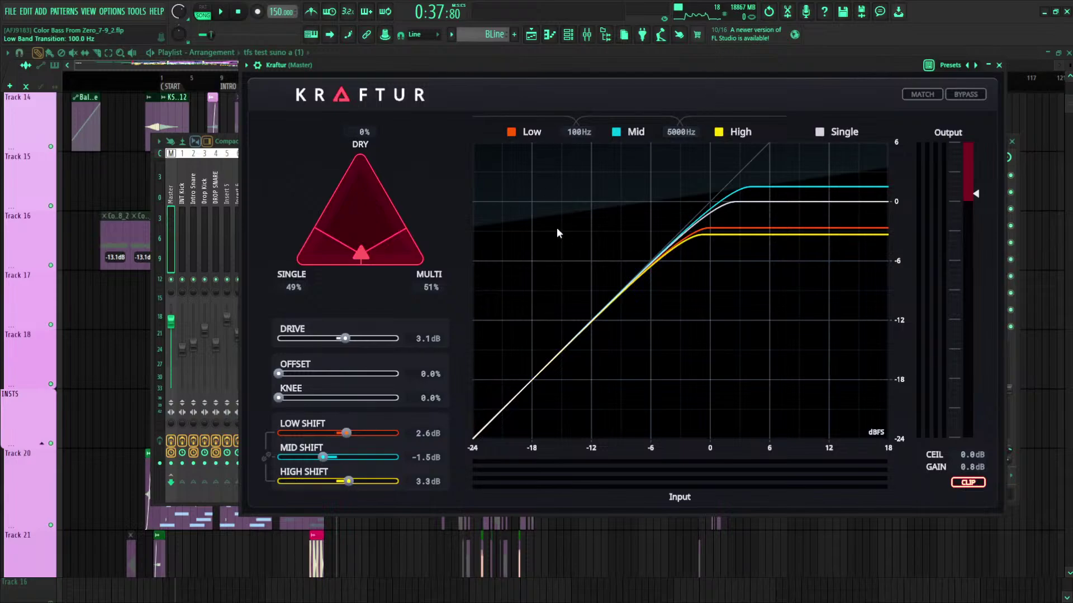
{"action": "left_click_drag", "start_coordinate": [602, 85], "coordinate": [585, 183]}
{"action": "left_click_drag", "start_coordinate": [499, 72], "coordinate": [757, 229]}
Step: Play from the DROP while adjusting Kraftur's Low band transition to 195 Hz, and stop playback
{"action": "key", "text": "space"}
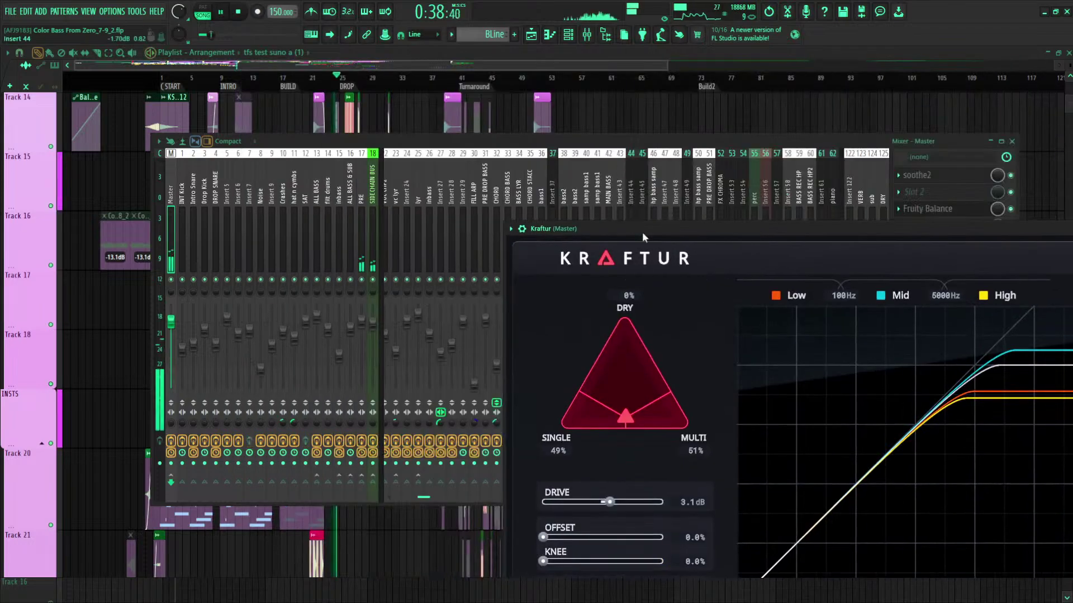
{"action": "left_click_drag", "start_coordinate": [642, 232], "coordinate": [357, 112]}
{"action": "left_click_drag", "start_coordinate": [548, 177], "coordinate": [585, 78]}
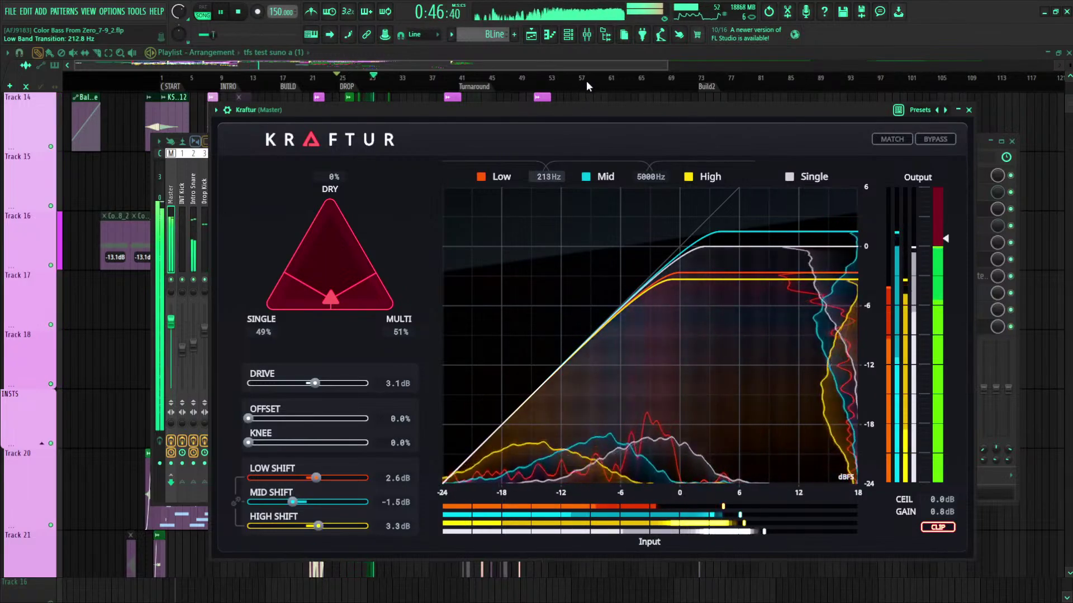
{"action": "left_click_drag", "start_coordinate": [544, 176], "coordinate": [548, 183]}
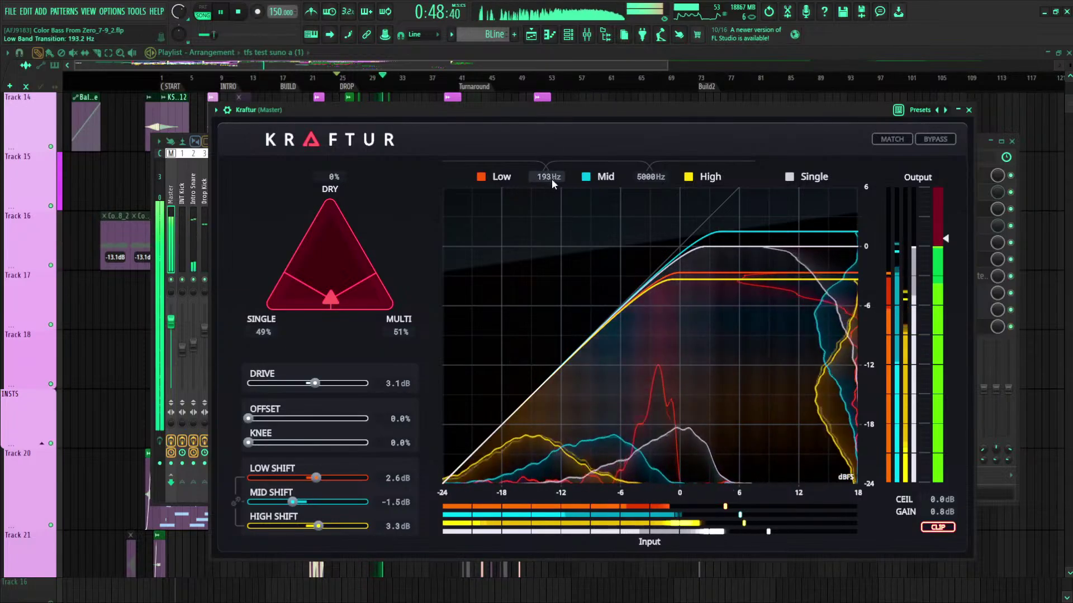
{"action": "left_click_drag", "start_coordinate": [581, 112], "coordinate": [750, 106]}
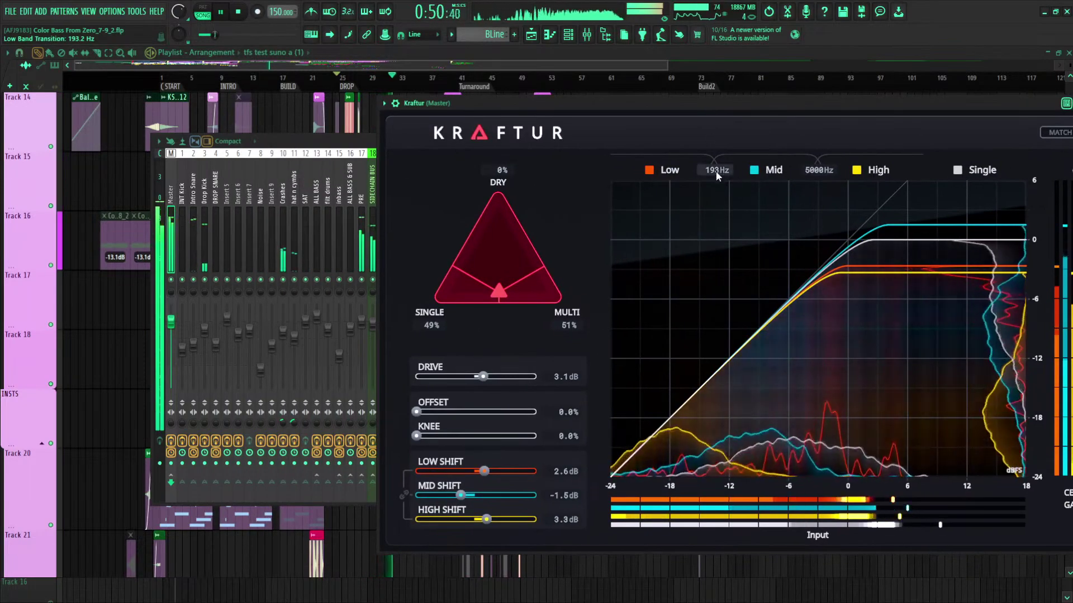
{"action": "left_click_drag", "start_coordinate": [716, 171], "coordinate": [716, 166]}
{"action": "left_click", "coordinate": [331, 142]}
{"action": "left_click", "coordinate": [554, 104]}
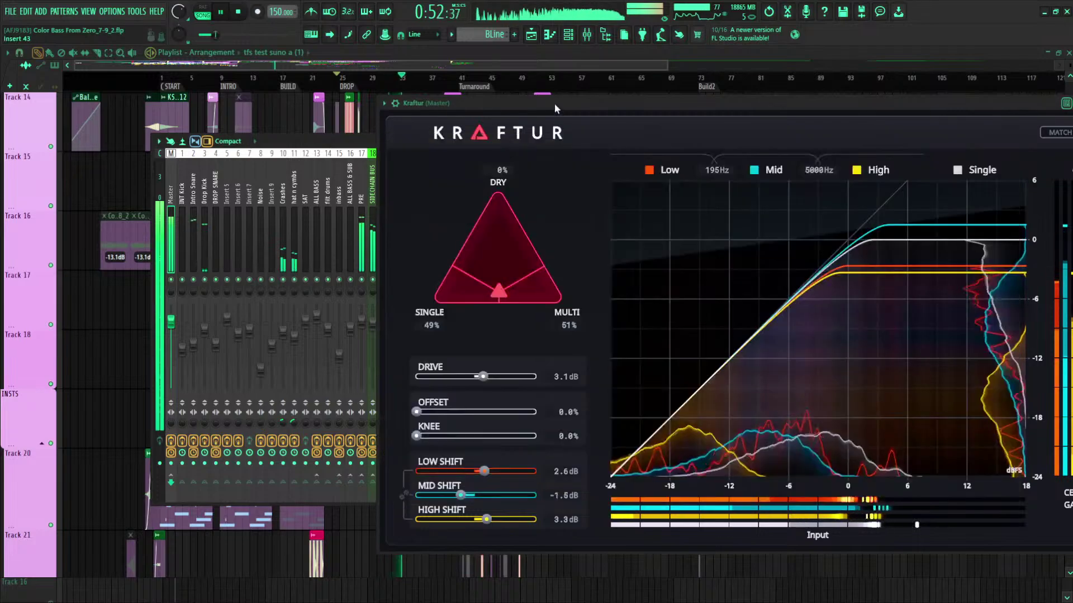
{"action": "key", "text": "space"}
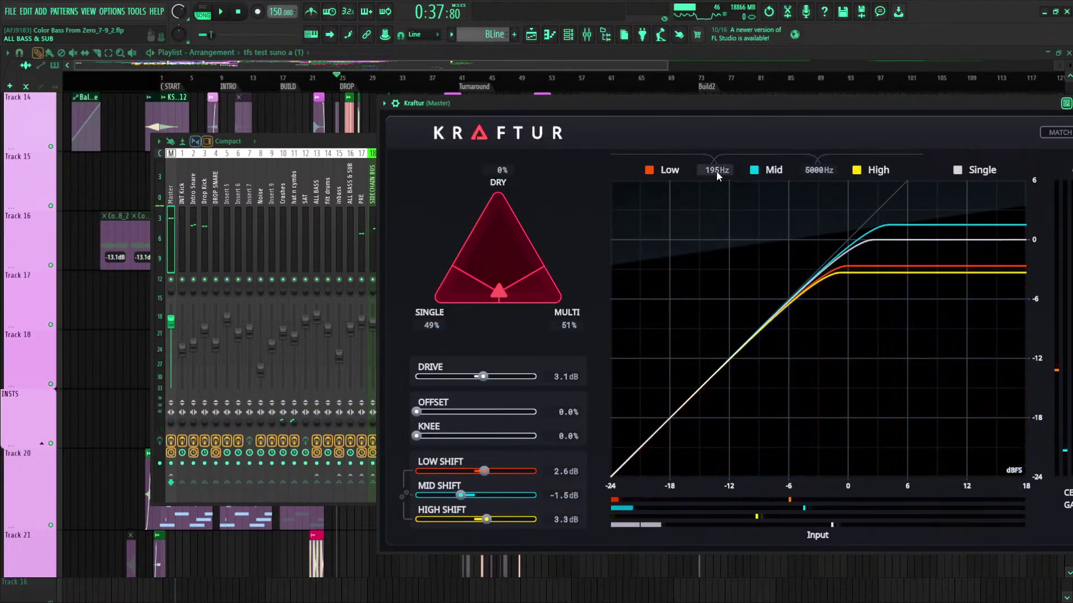
Step: Try Kraftur's band transitions at 1000 Hz and 2000 Hz, reset them to 500 Hz and 5000 Hz, and close the plugin
{"action": "left_click_drag", "start_coordinate": [717, 171], "coordinate": [722, 153]}
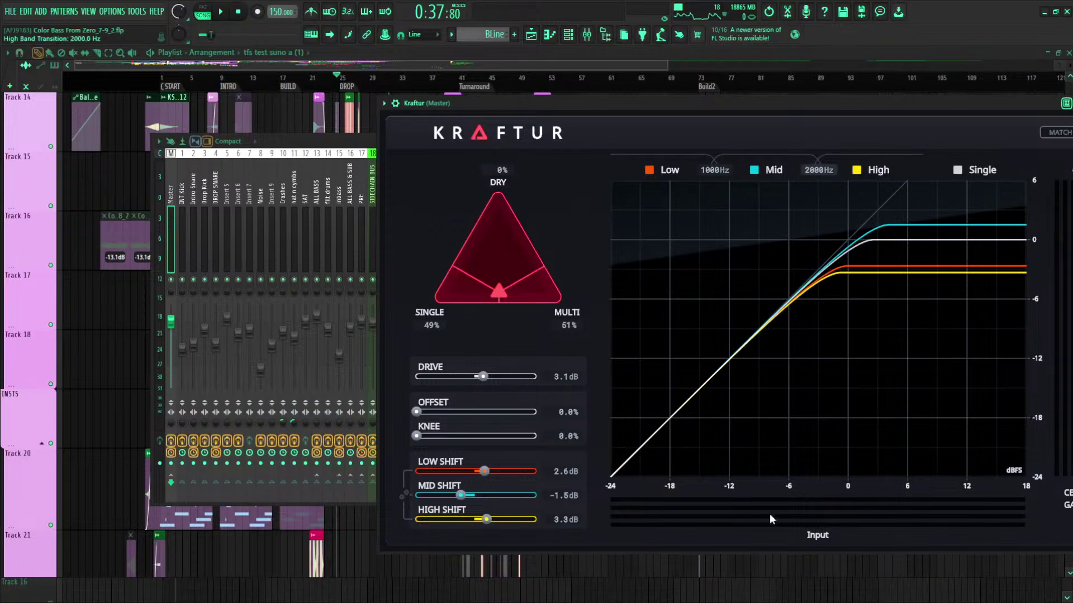
{"action": "left_click_drag", "start_coordinate": [705, 246], "coordinate": [704, 257]}
{"action": "double_click", "coordinate": [716, 170]}
{"action": "left_click_drag", "start_coordinate": [711, 116], "coordinate": [475, 138]}
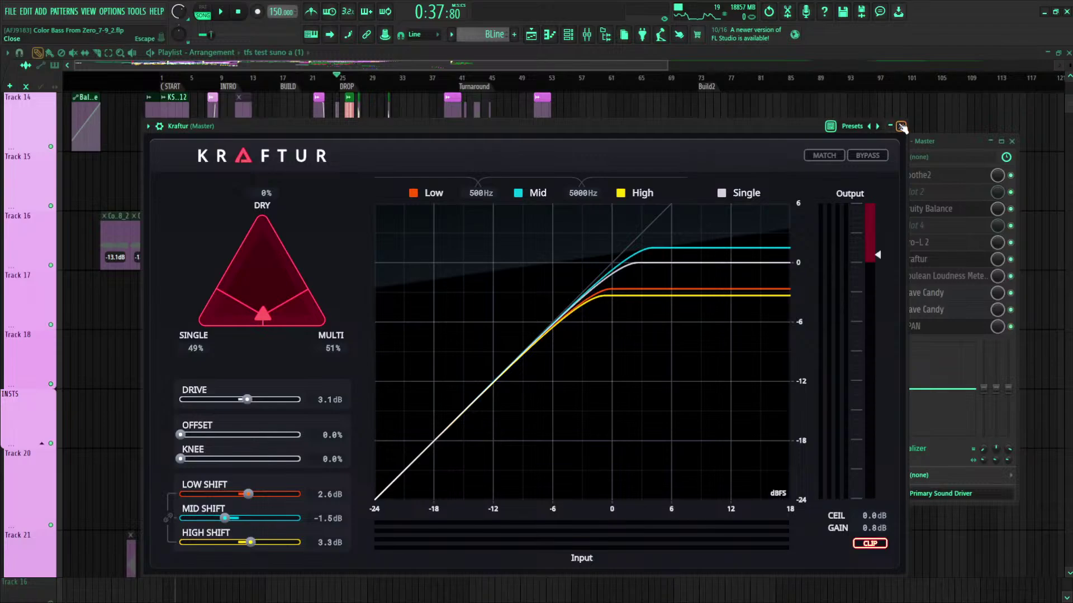
{"action": "left_click", "coordinate": [900, 126]}
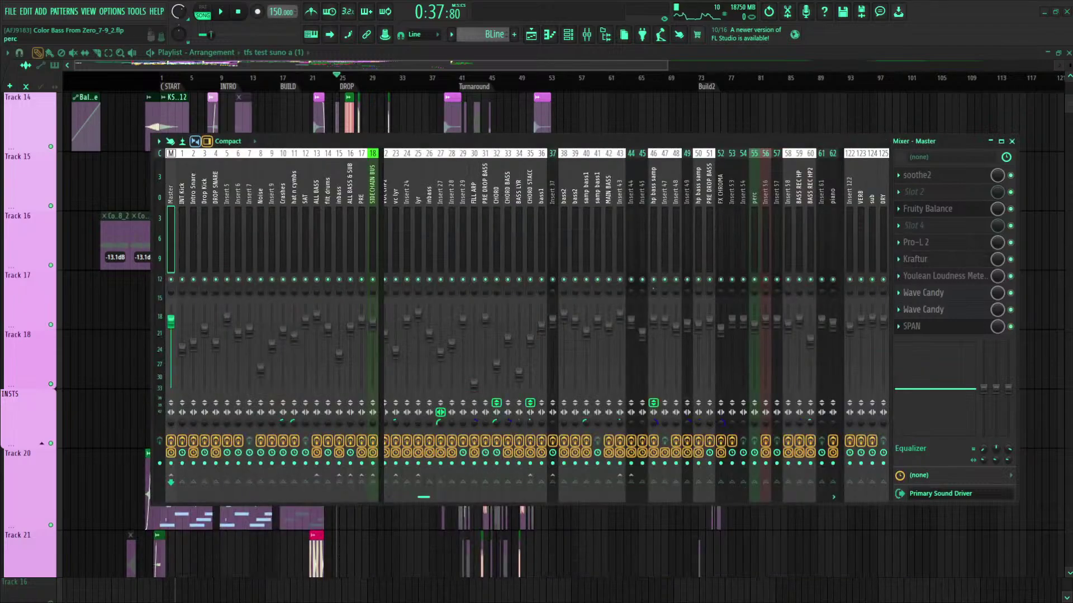
Step: Measure the DROP's short-term loudness with Youlean Loudness Meter on the master, resetting the meter during playback
{"action": "left_click_drag", "start_coordinate": [729, 138], "coordinate": [542, 140]}
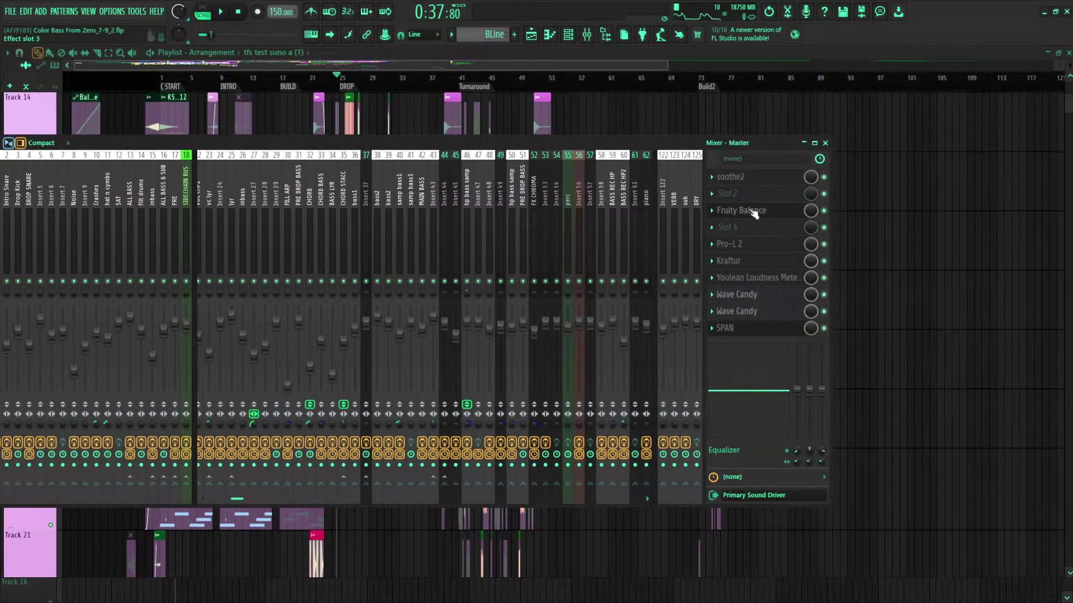
{"action": "left_click_drag", "start_coordinate": [712, 144], "coordinate": [788, 142]}
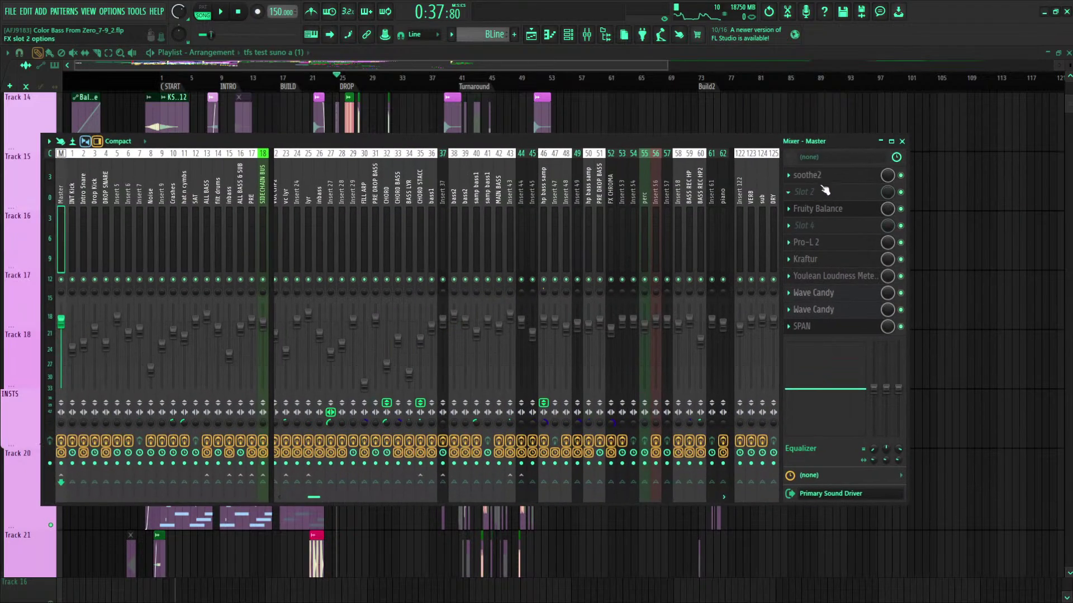
{"action": "left_click", "coordinate": [832, 277]}
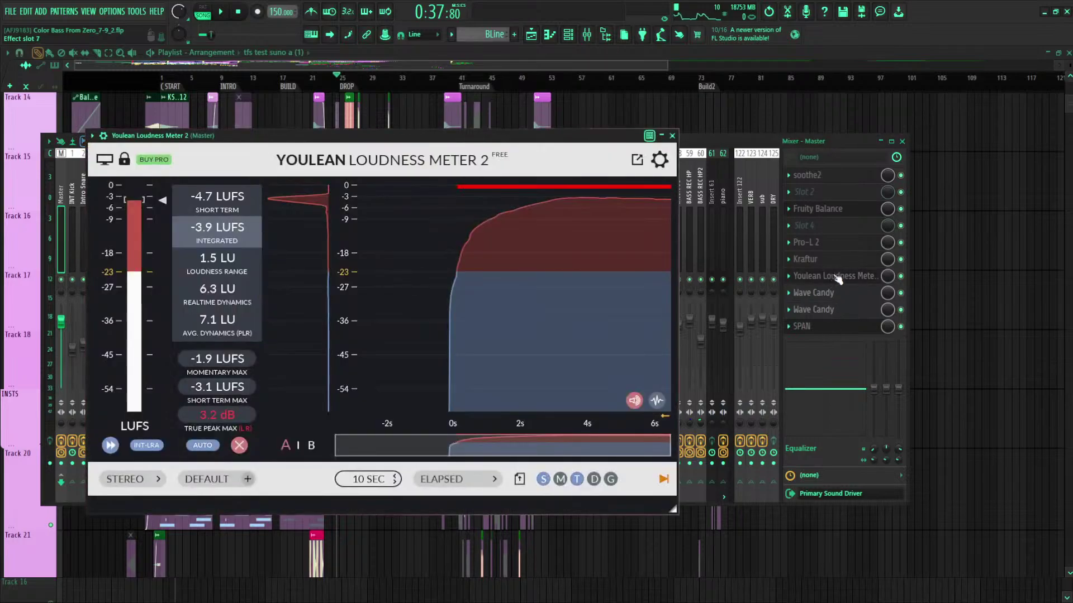
{"action": "key", "text": "space"}
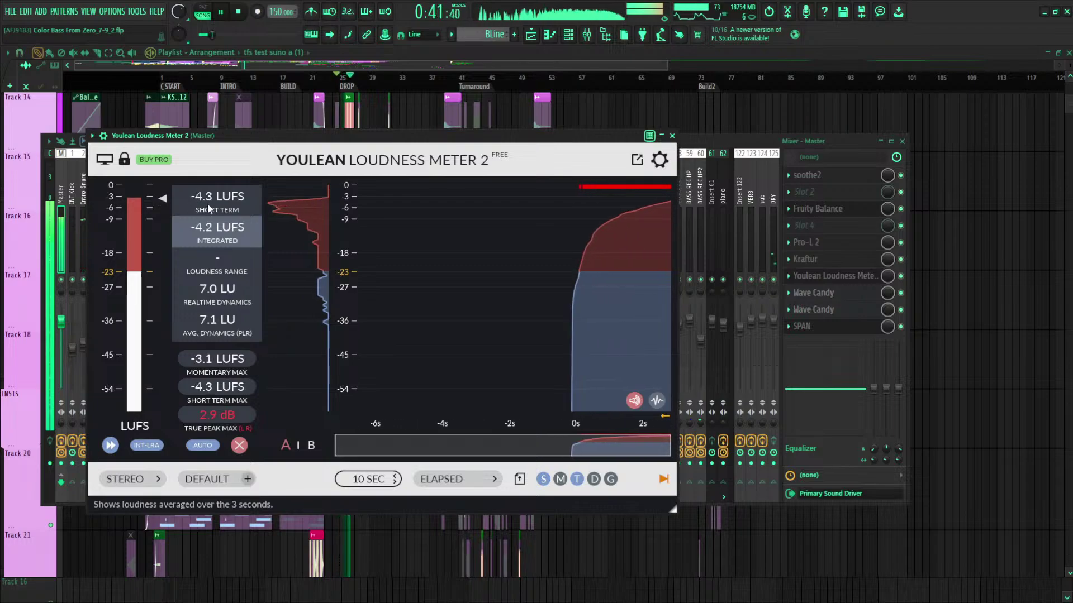
{"action": "left_click", "coordinate": [239, 445]}
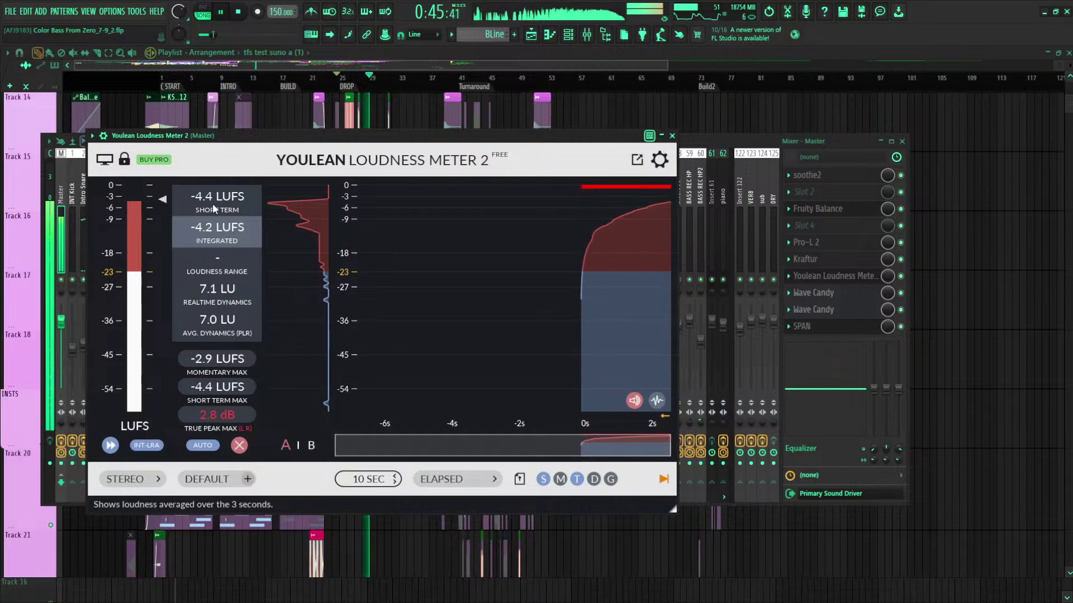
{"action": "key", "text": "space"}
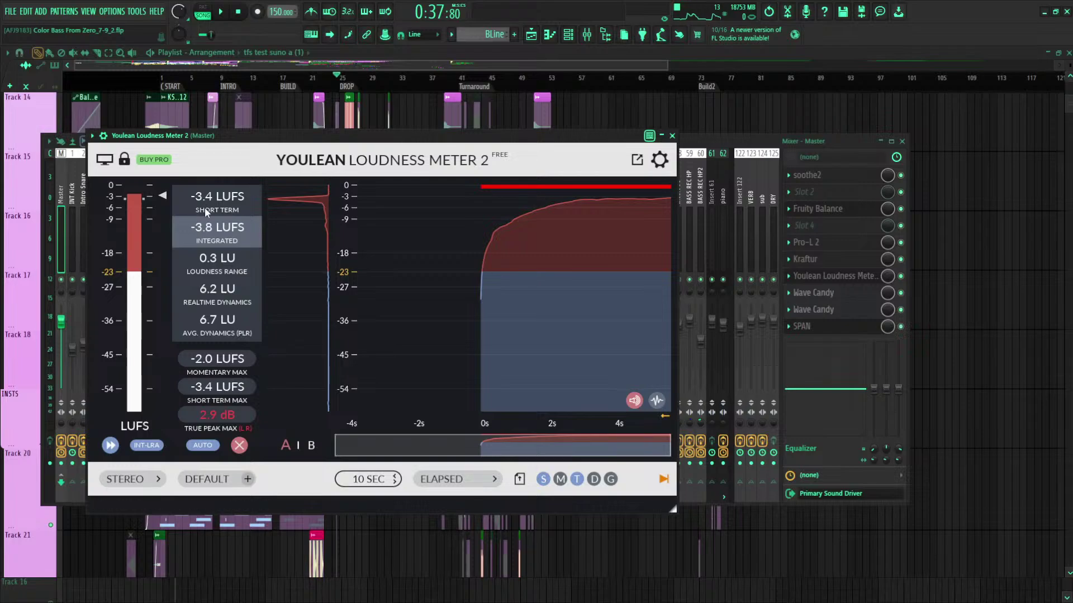
{"action": "mouse_move", "coordinate": [208, 206]}
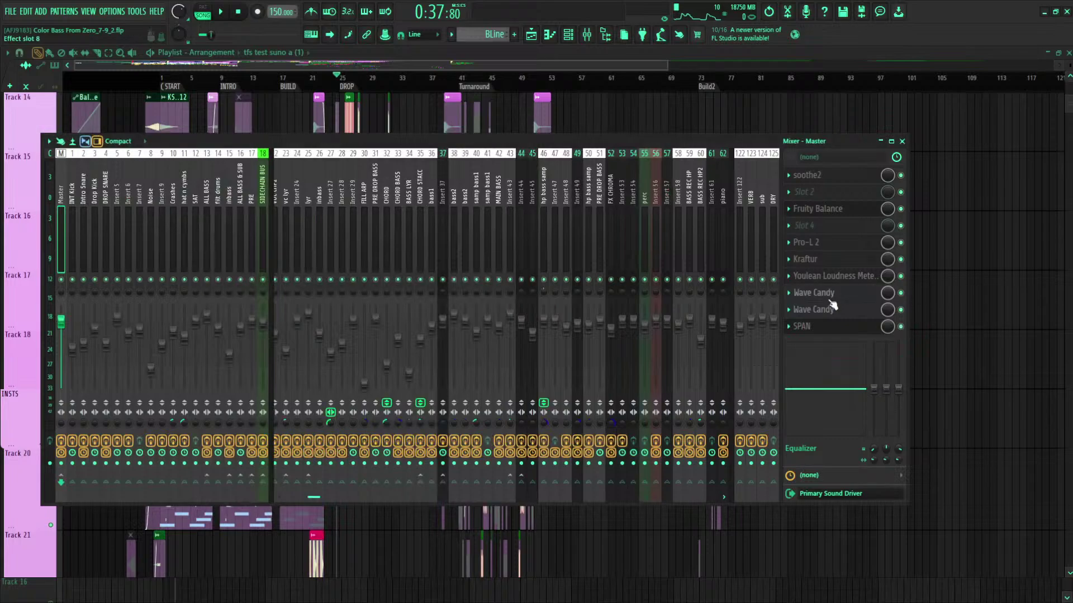
Step: Check Wave Candy on the master, and examine the DROP's frequency spectrum in SPAN during playback
{"action": "left_click", "coordinate": [813, 293]}
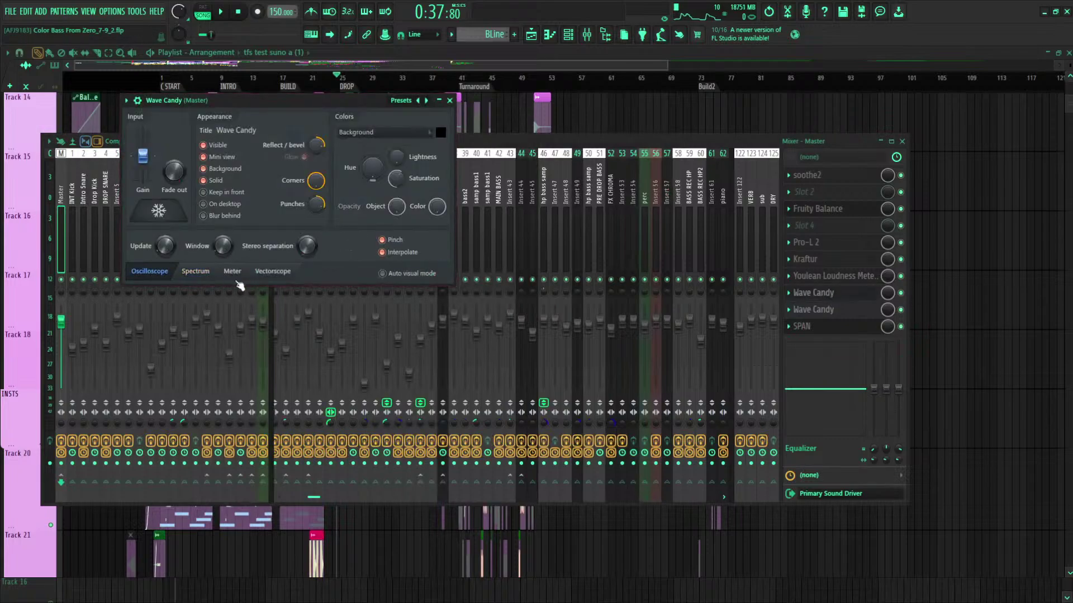
{"action": "left_click", "coordinate": [847, 295]}
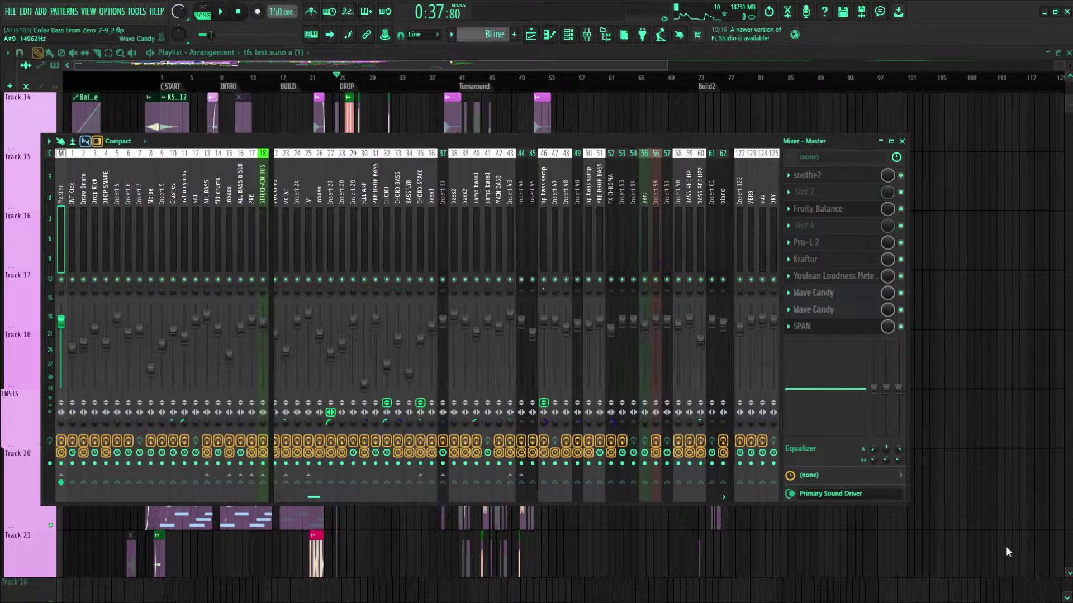
{"action": "left_click", "coordinate": [832, 329]}
{"action": "left_click_drag", "start_coordinate": [479, 261], "coordinate": [398, 148]}
{"action": "key", "text": "space"}
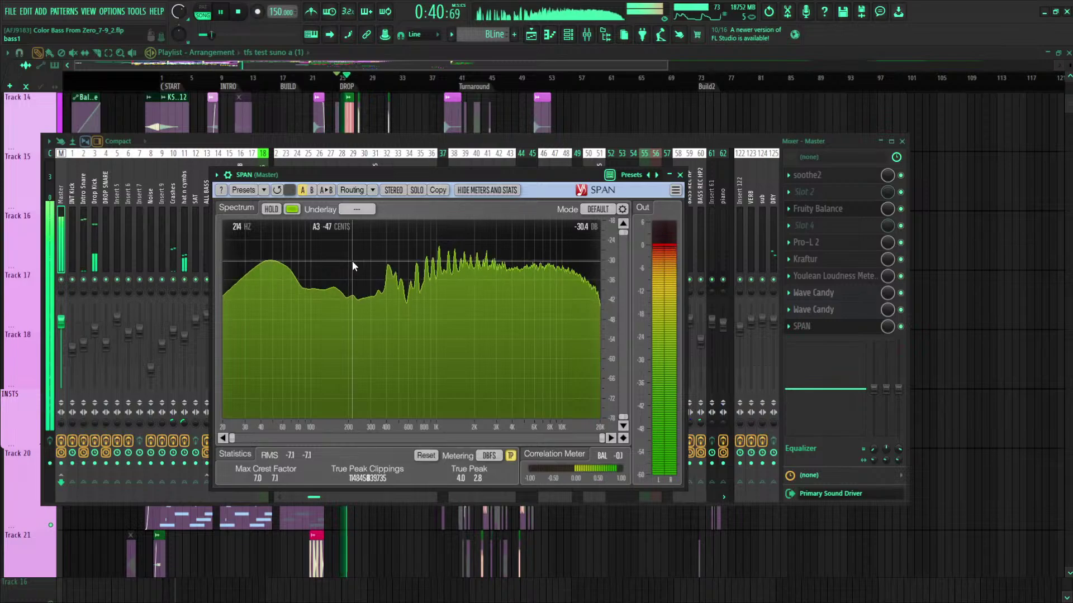
{"action": "key", "text": "space"}
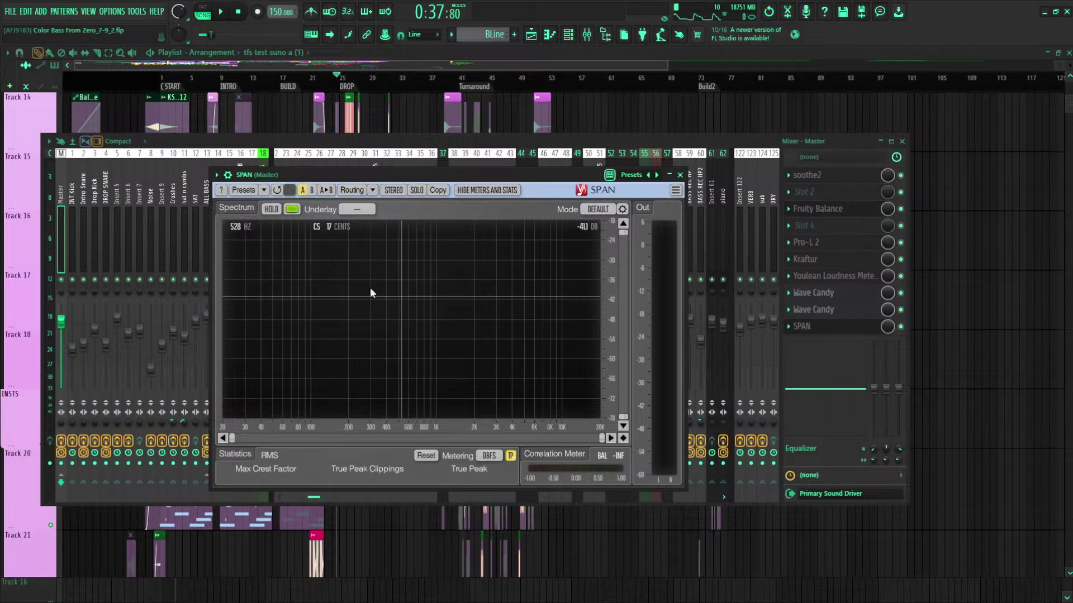
Step: Try to load Tonal Balance Control 2 into slot 4 of the master, and remove it
{"action": "left_click", "coordinate": [830, 144]}
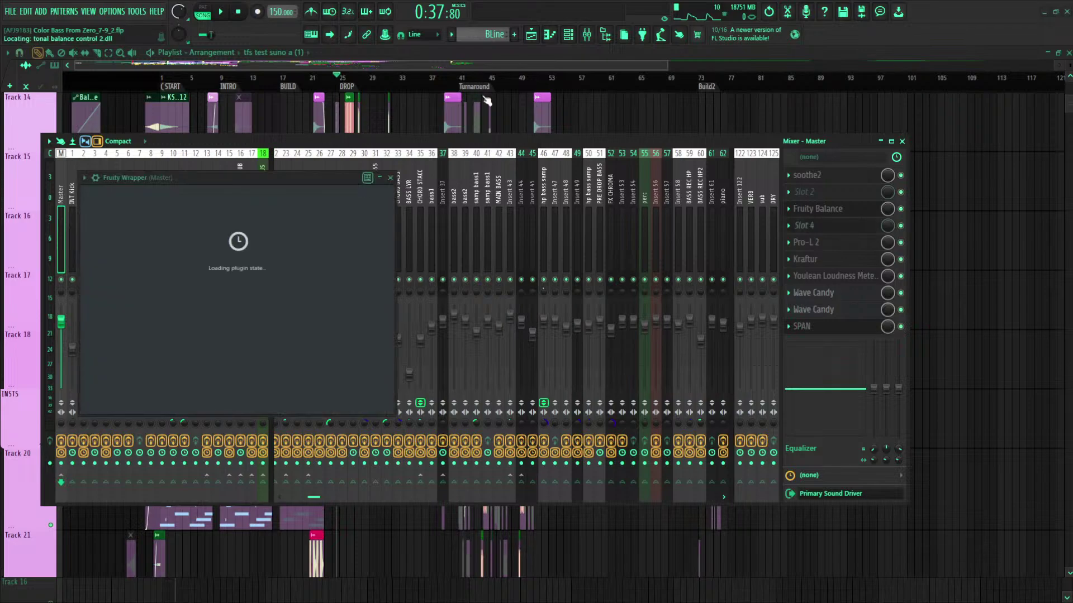
{"action": "left_click", "coordinate": [524, 178]}
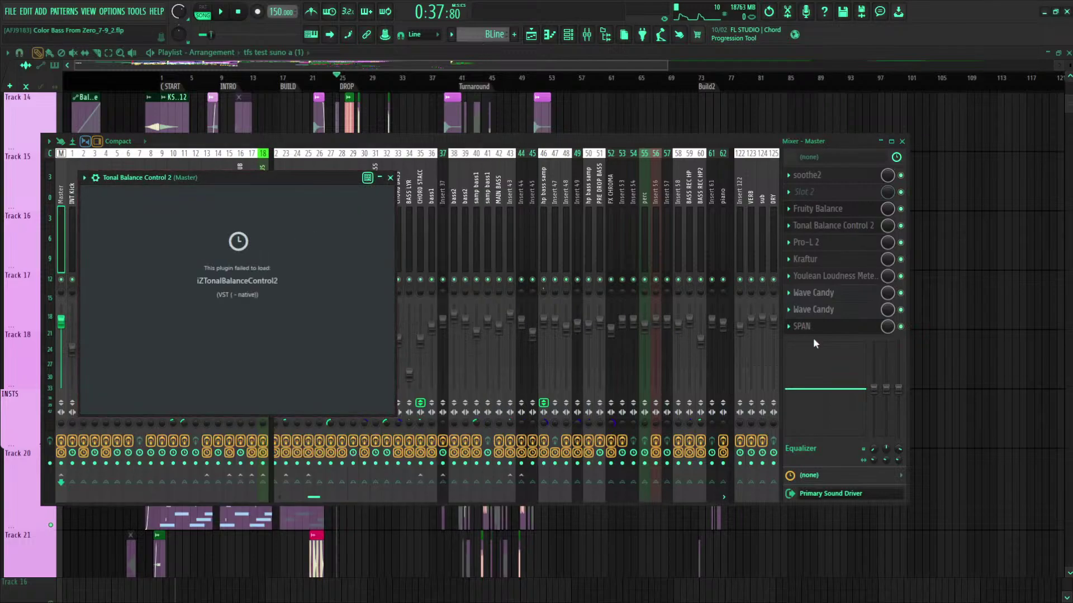
{"action": "left_click", "coordinate": [794, 225]}
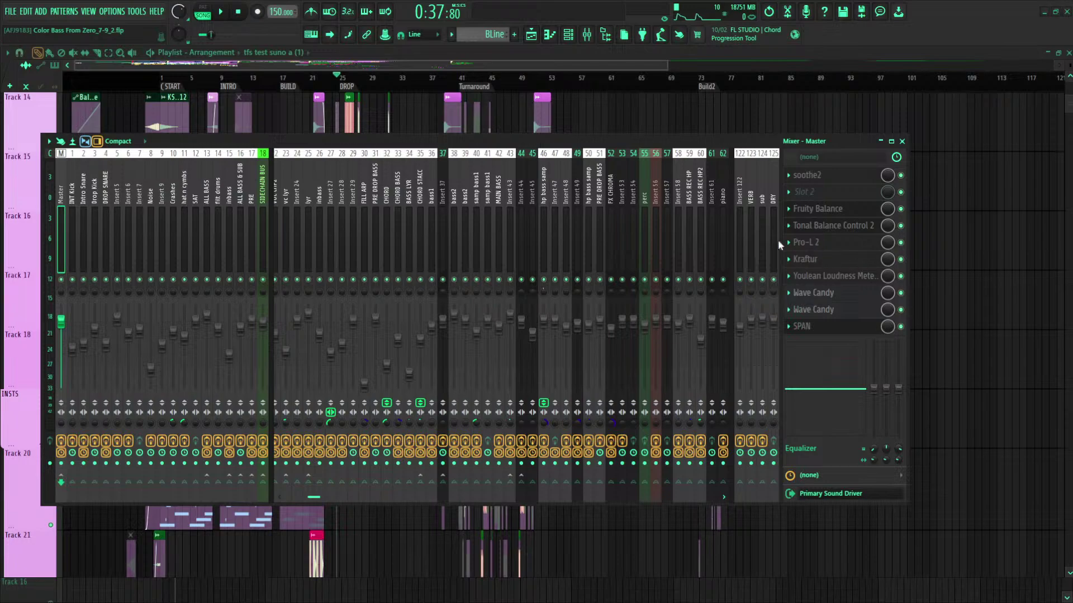
{"action": "key", "text": "Delete"}
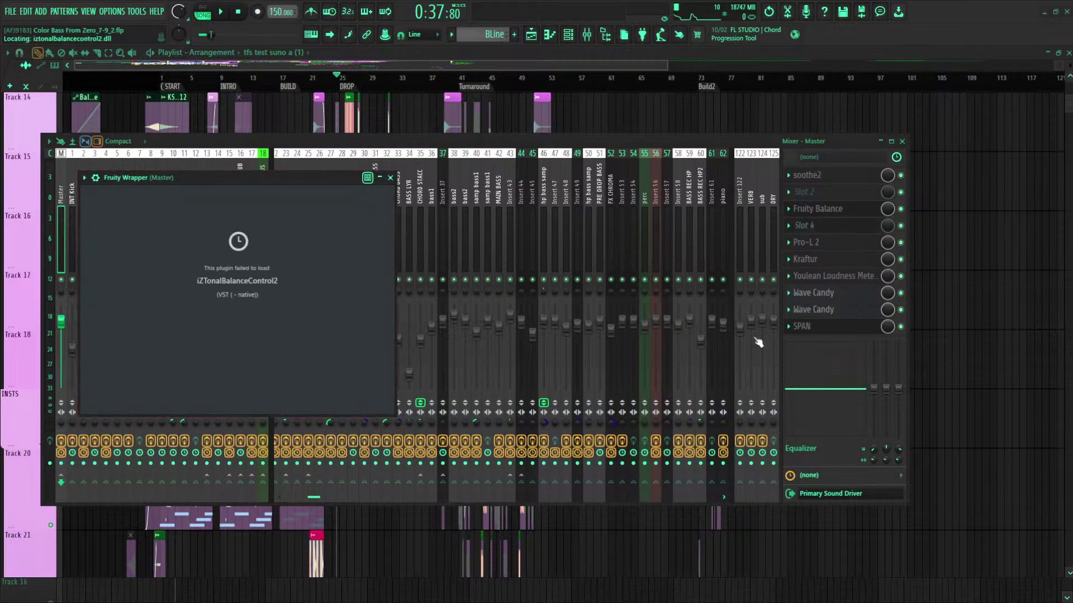
Step: Load iZTonalBalanceControl2 into slot 4 of the master and play the DROP against its Bass Heavy target curve
{"action": "left_click", "coordinate": [790, 229]}
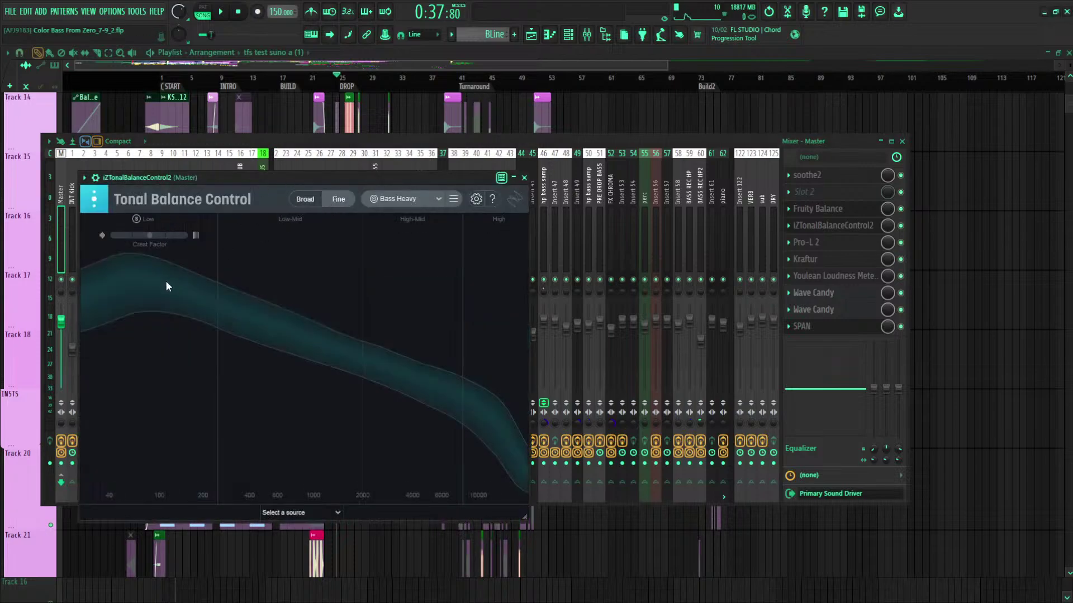
{"action": "left_click_drag", "start_coordinate": [391, 180], "coordinate": [550, 137]}
{"action": "key", "text": "space"}
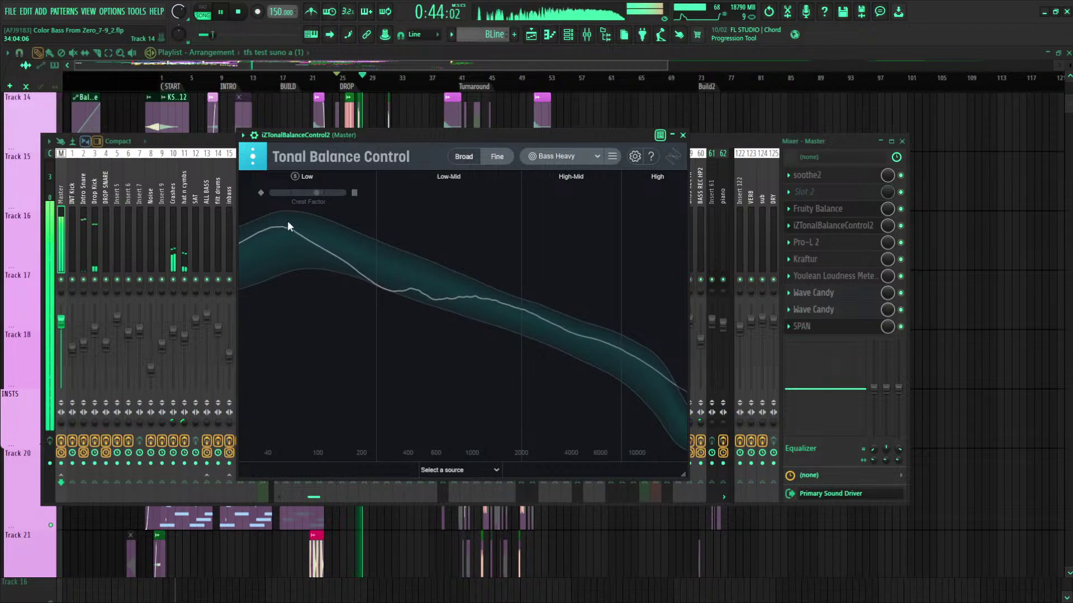
{"action": "key", "text": "space"}
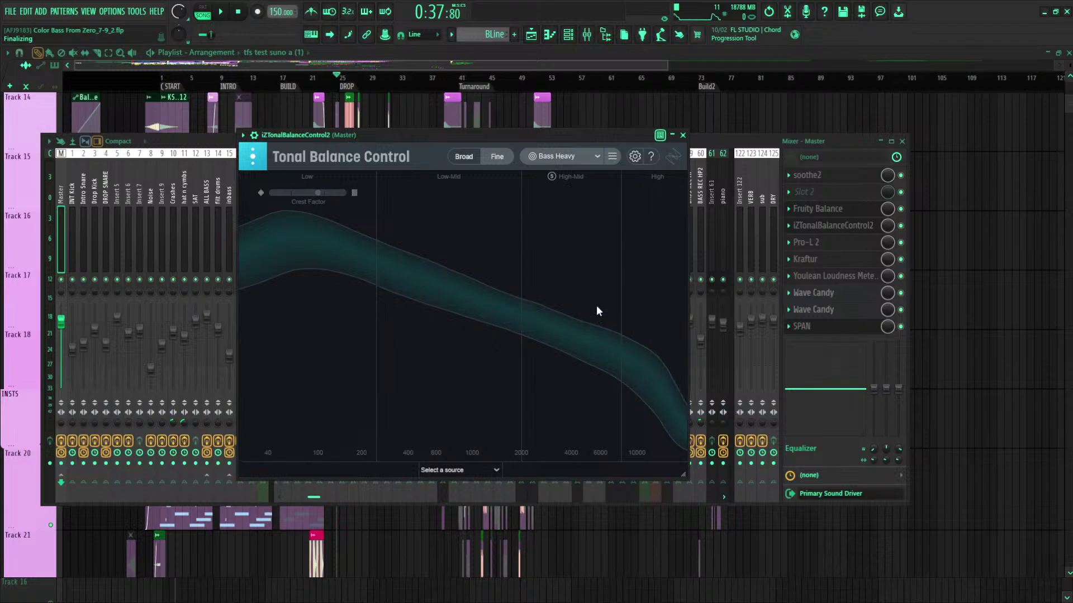
Step: Play the arrangement around the Turnaround marker and examine its frequency spectrum in SPAN on the master
{"action": "left_click", "coordinate": [459, 84]}
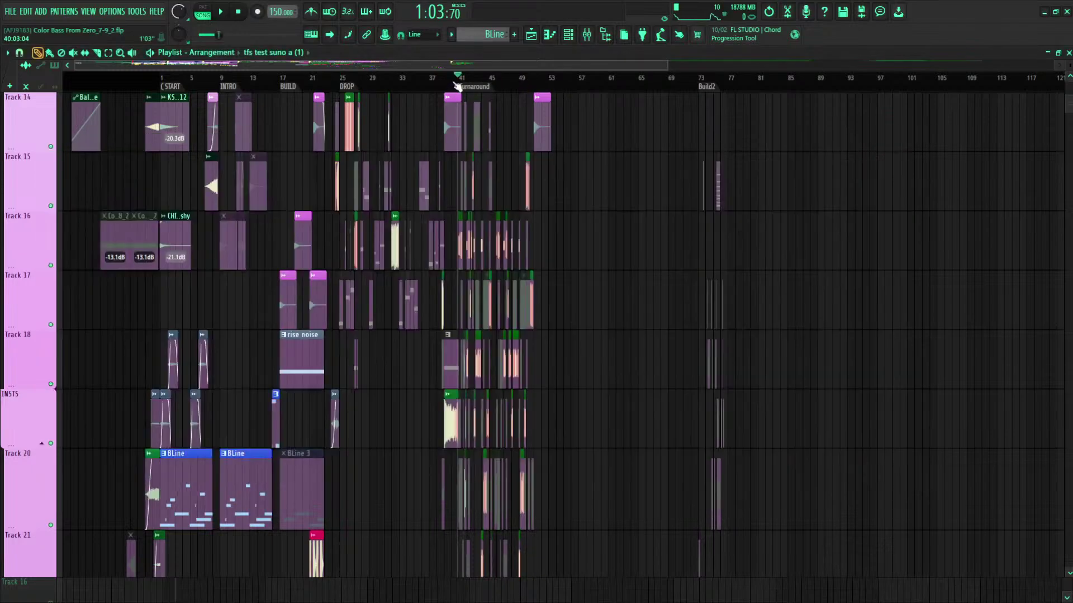
{"action": "key", "text": "space"}
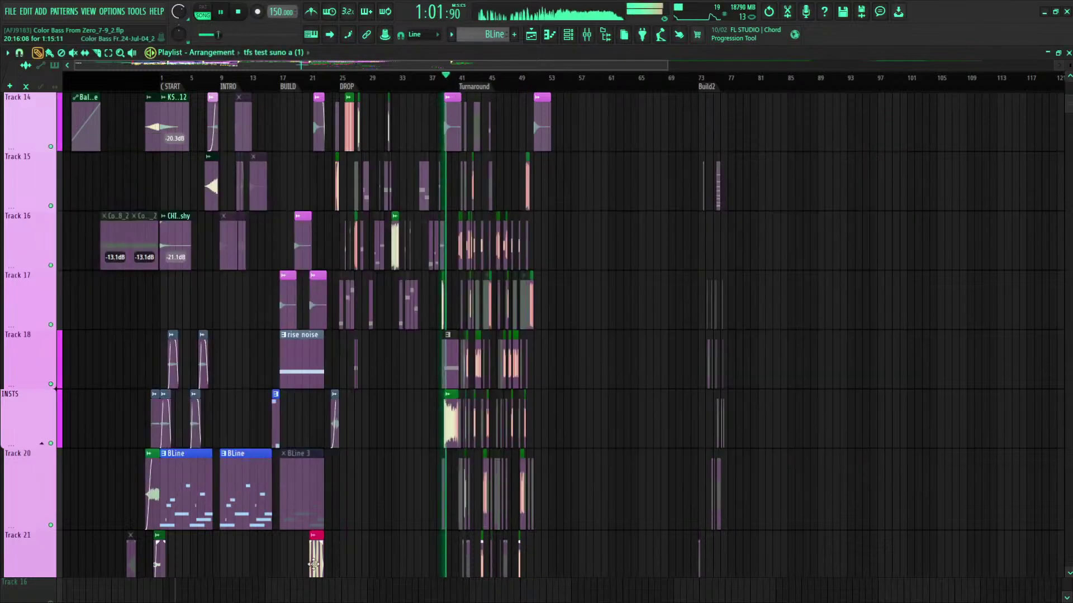
{"action": "key", "text": "F9"}
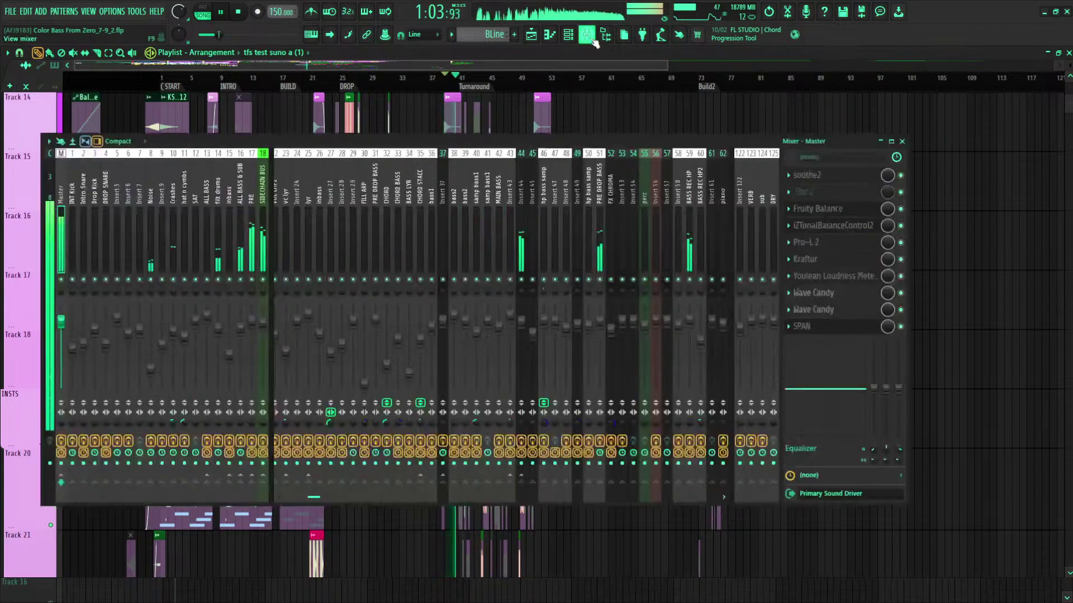
{"action": "left_click", "coordinate": [825, 332]}
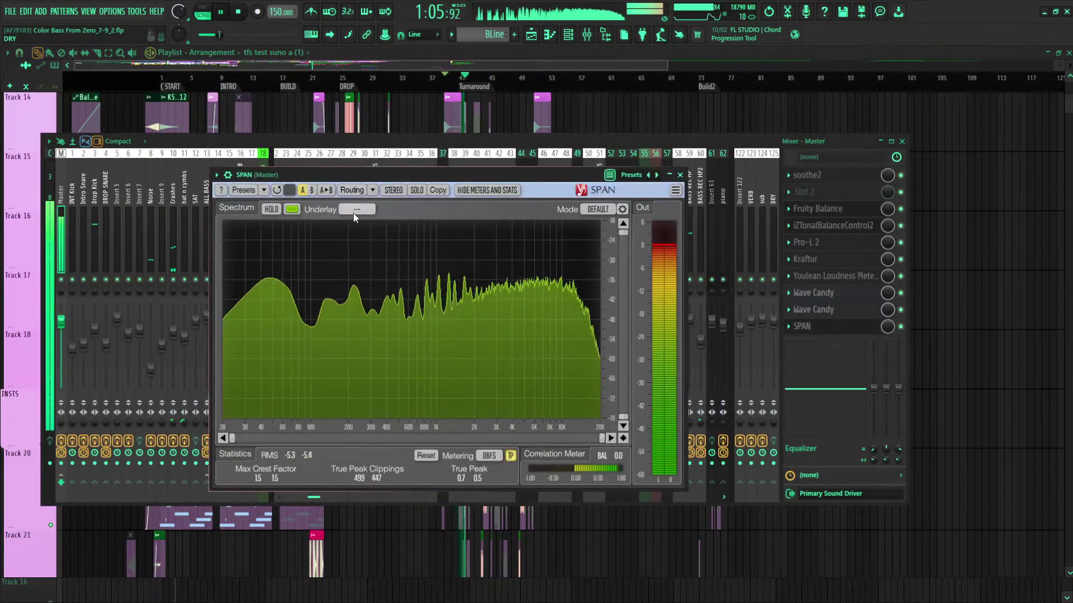
{"action": "left_click", "coordinate": [828, 331]}
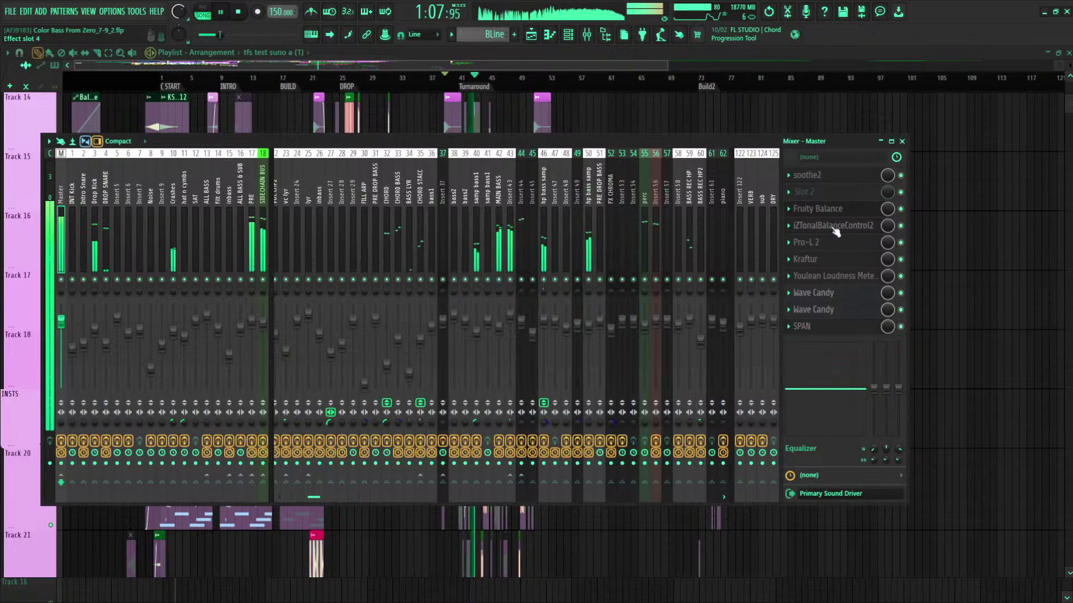
Step: Move iZTonalBalanceControl2 to the master slot just above SPAN and play the Turnaround against its Bass Heavy target
{"action": "left_click", "coordinate": [833, 228]}
{"action": "left_click_drag", "start_coordinate": [833, 229], "coordinate": [833, 311]}
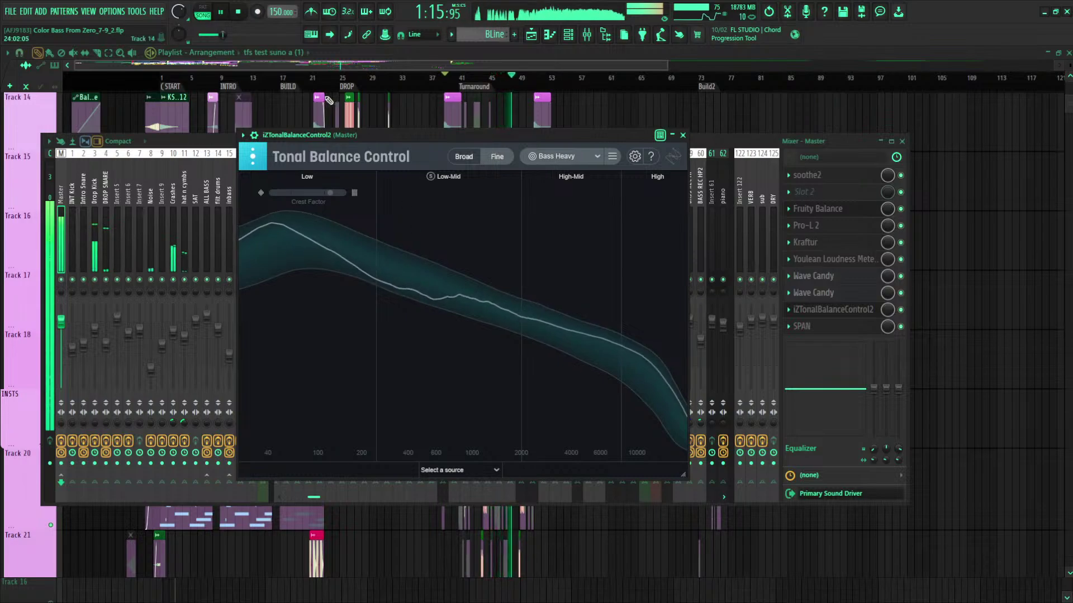
{"action": "key", "text": "space"}
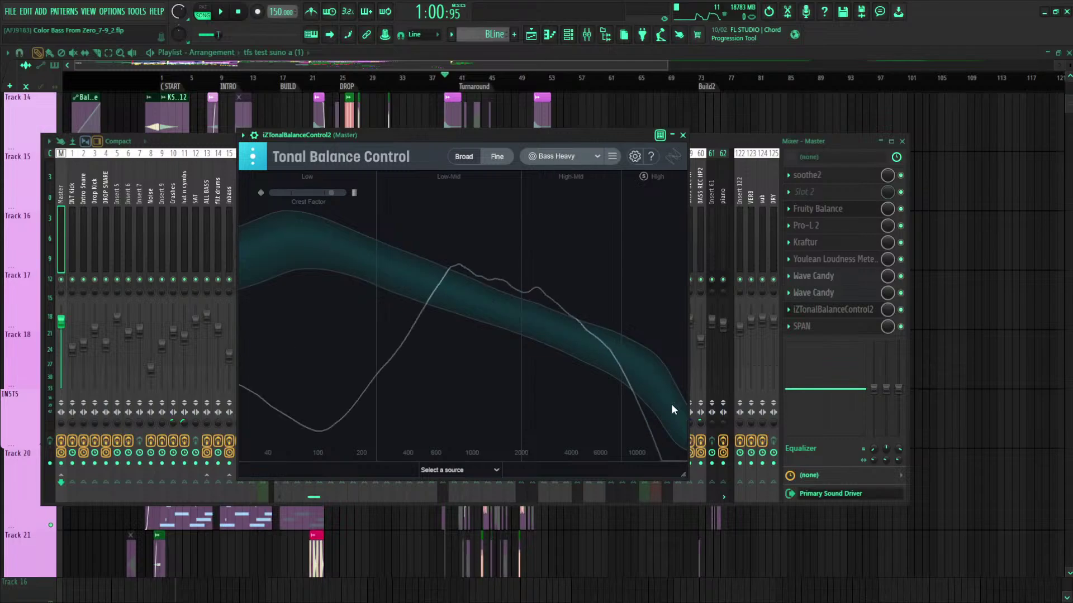
Step: Examine the drum tracks across the BUILD, DROP and Turnaround sections of the playlist
{"action": "key", "text": "F12"}
{"action": "left_click_drag", "start_coordinate": [413, 66], "coordinate": [482, 69]}
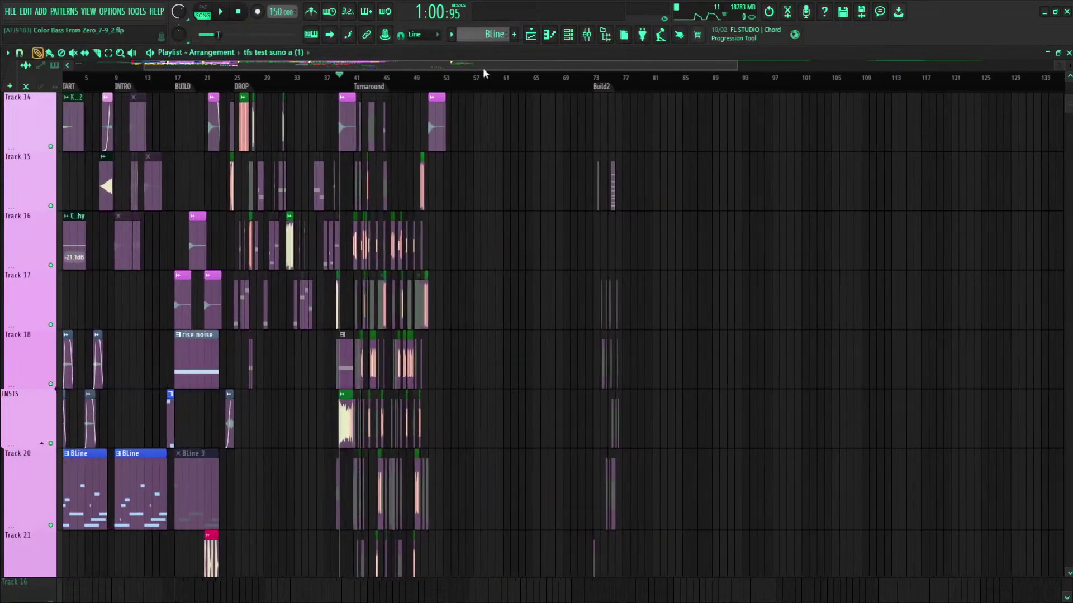
{"action": "scroll", "coordinate": [520, 275], "scroll_direction": "up", "scroll_amount": 7}
{"action": "scroll", "coordinate": [544, 287], "scroll_direction": "up", "scroll_amount": 6}
{"action": "left_click_drag", "start_coordinate": [335, 66], "coordinate": [295, 75]}
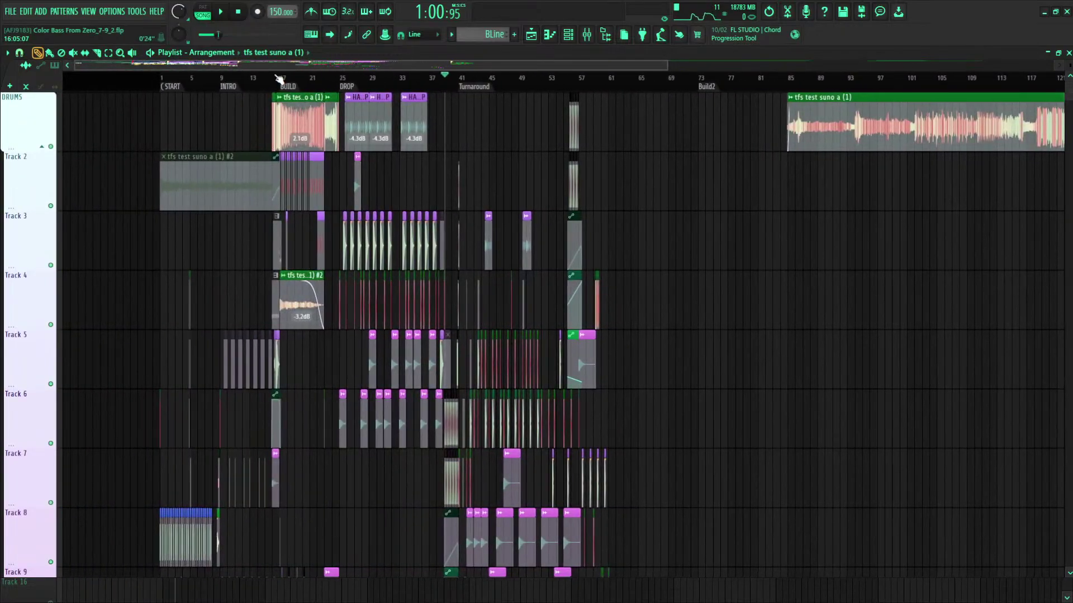
{"action": "left_click", "coordinate": [276, 77]}
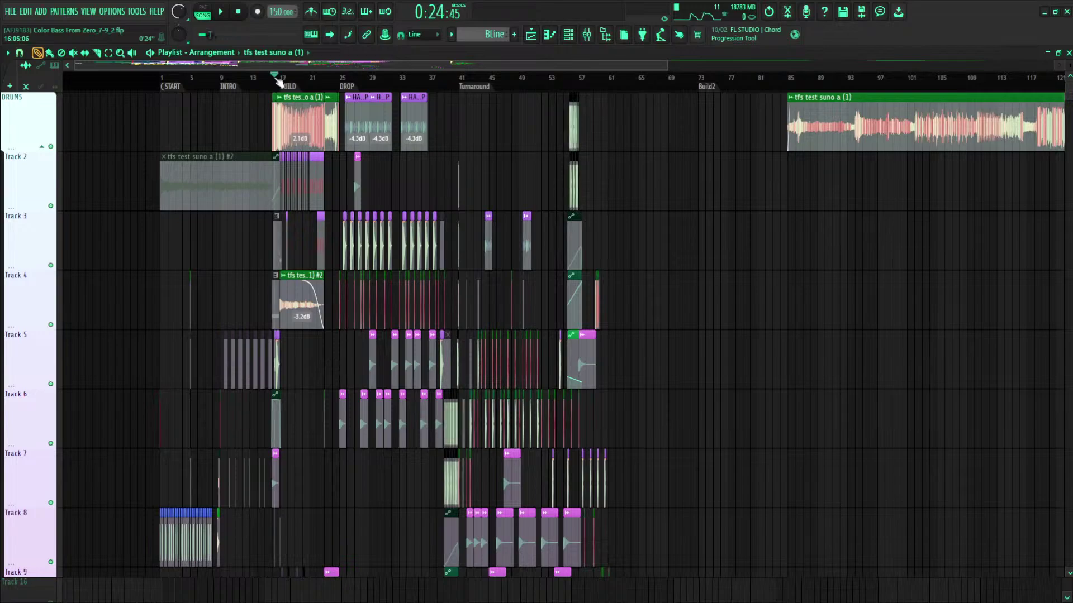
{"action": "left_click_drag", "start_coordinate": [468, 66], "coordinate": [557, 61]}
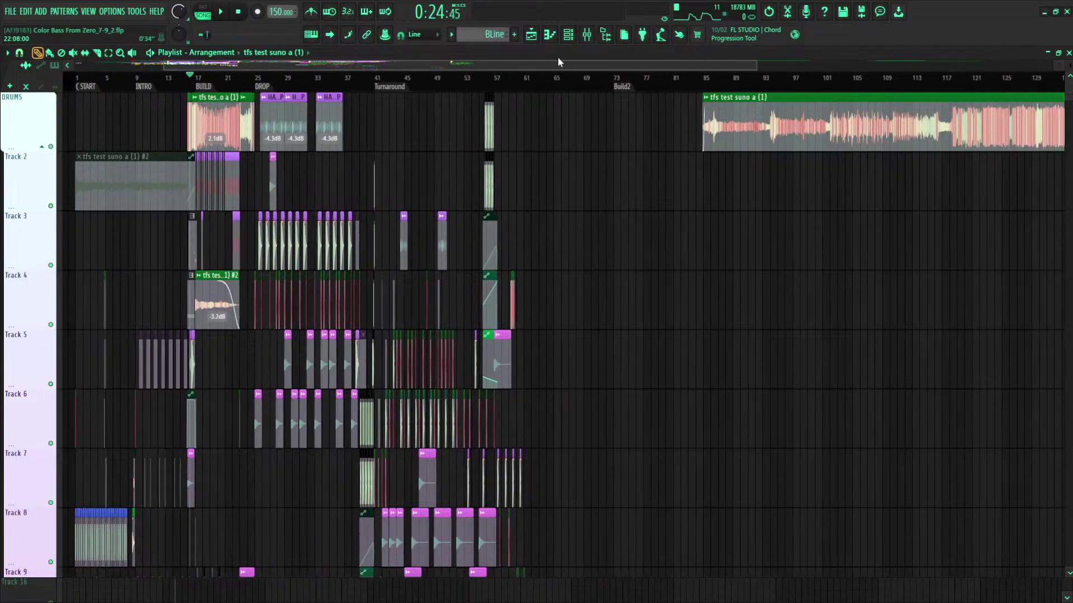
{"action": "left_click", "coordinate": [410, 79]}
Step: Examine the Turnaround's clips and check the settings of the last "tfs test suno a (1)" clip on Track 17
{"action": "scroll", "coordinate": [422, 88], "scroll_direction": "up", "scroll_amount": 4}
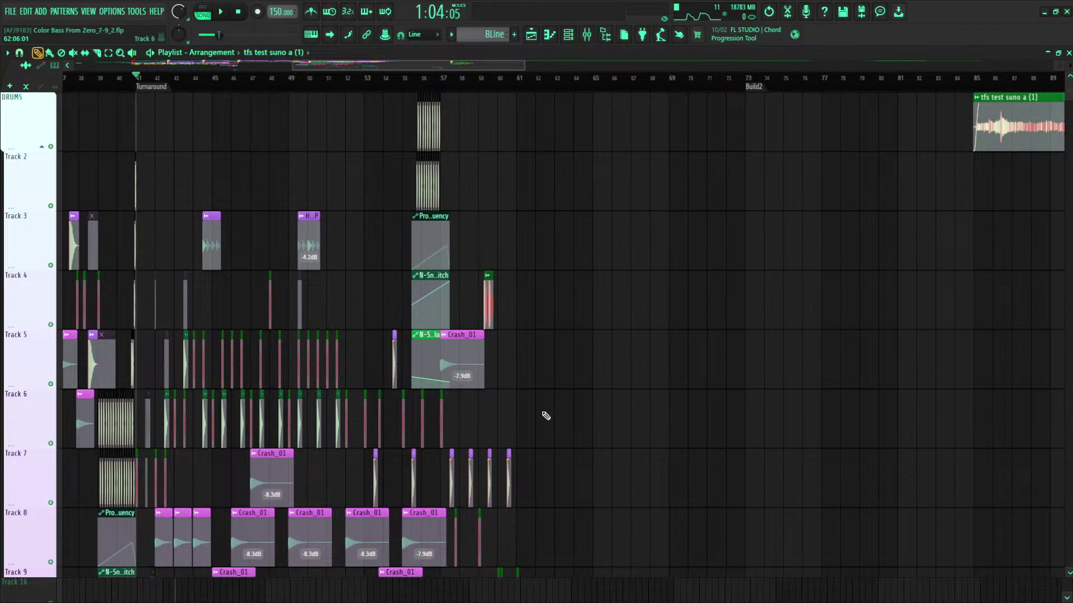
{"action": "scroll", "coordinate": [548, 434], "scroll_direction": "down", "scroll_amount": 10}
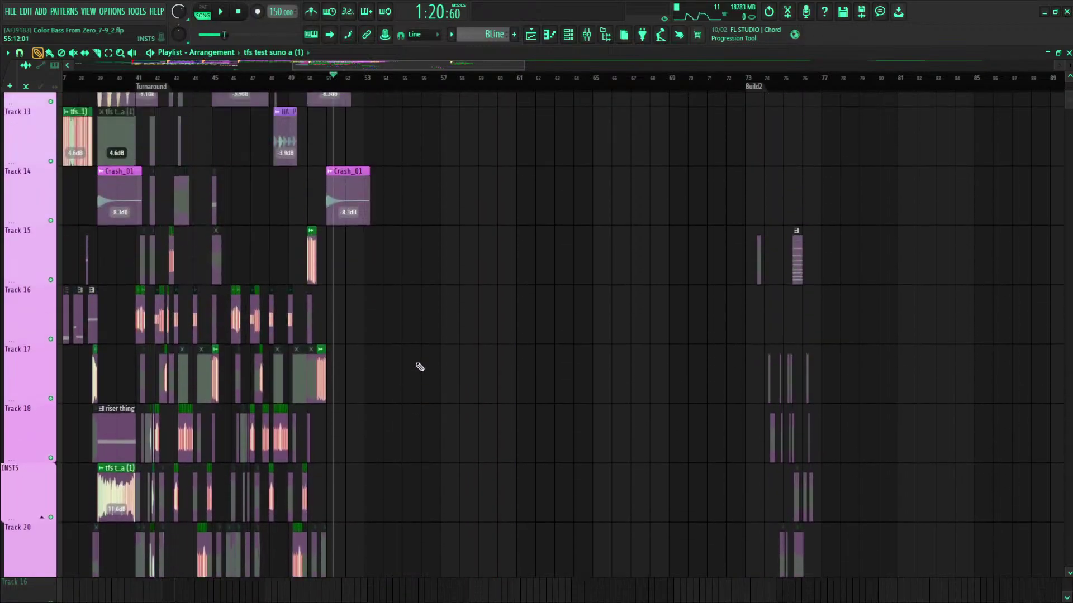
{"action": "scroll", "coordinate": [420, 367], "scroll_direction": "down", "scroll_amount": 5}
{"action": "scroll", "coordinate": [568, 122], "scroll_direction": "up", "scroll_amount": 4}
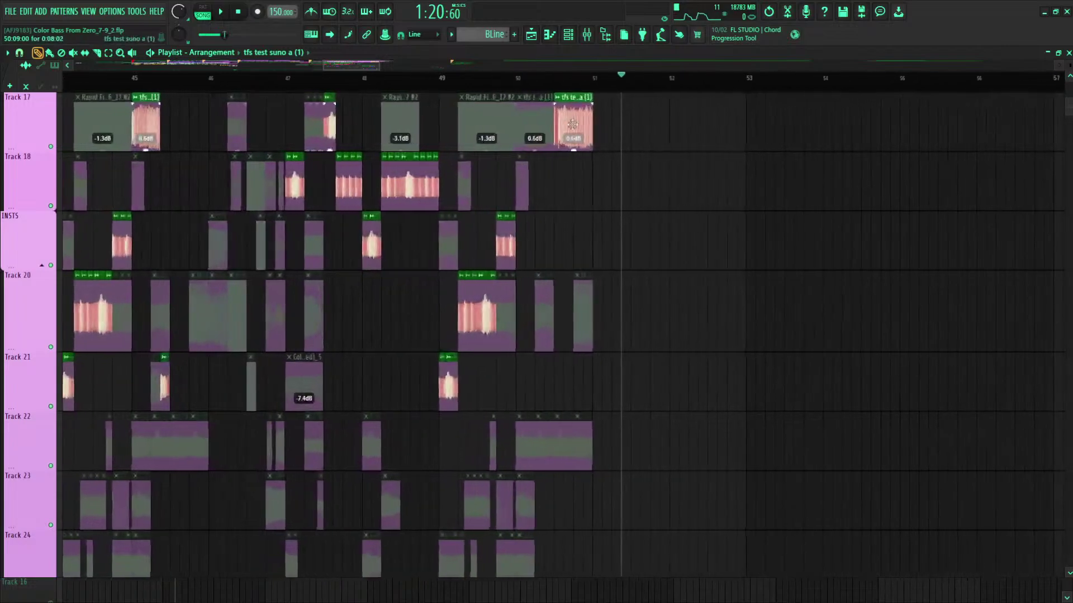
{"action": "double_click", "coordinate": [567, 121]}
{"action": "left_click", "coordinate": [694, 114]}
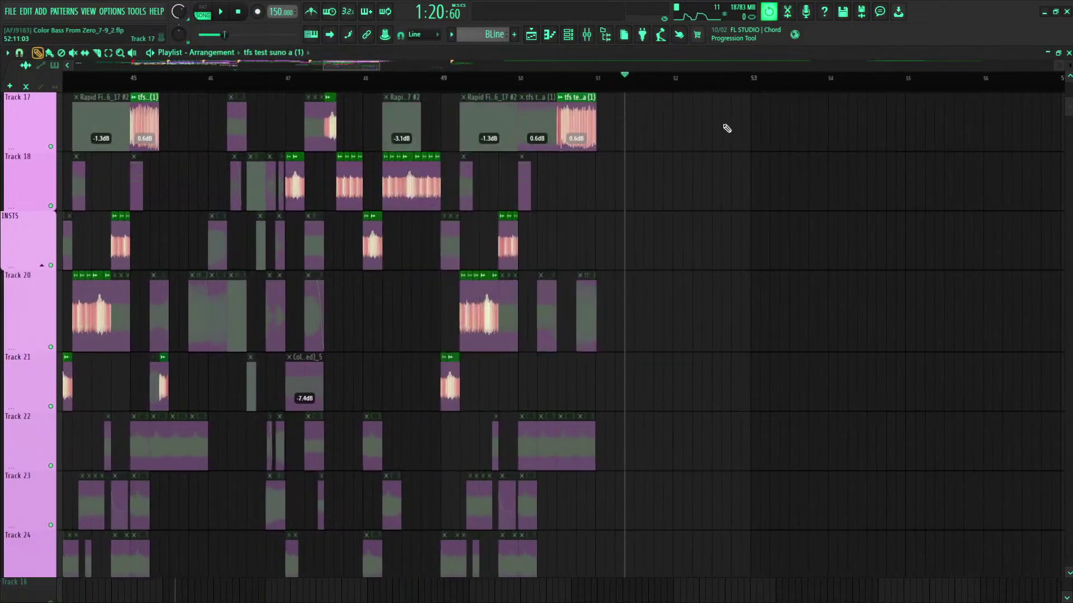
Step: Survey the arrangement's effect and instrument tracks from the intro through the Turnaround
{"action": "scroll", "coordinate": [742, 280], "scroll_direction": "up", "scroll_amount": 8}
{"action": "scroll", "coordinate": [732, 79], "scroll_direction": "down", "scroll_amount": 5}
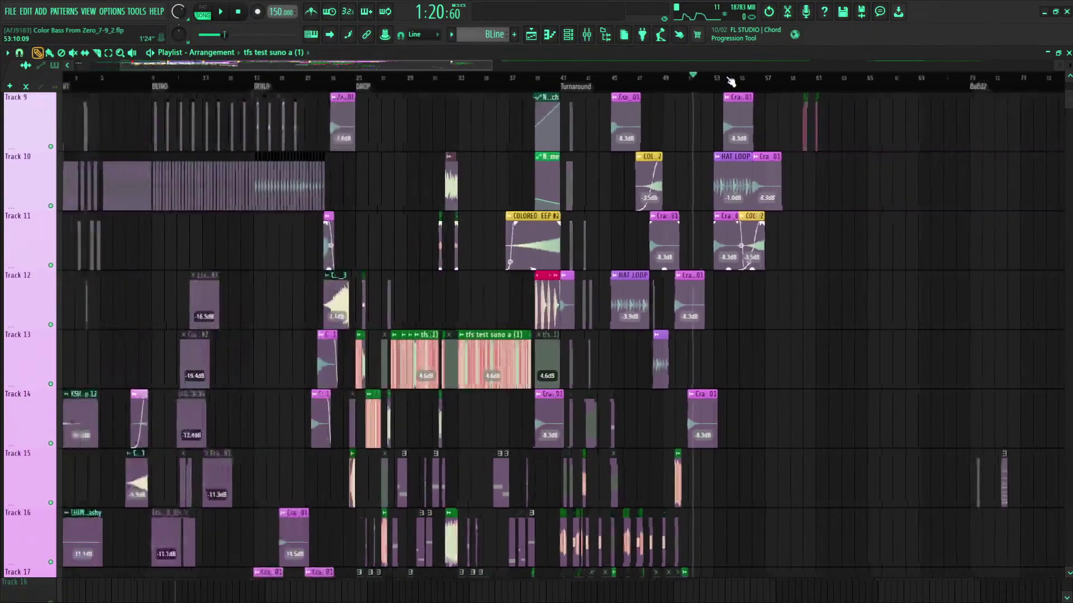
{"action": "scroll", "coordinate": [598, 79], "scroll_direction": "down", "scroll_amount": 2}
{"action": "scroll", "coordinate": [515, 223], "scroll_direction": "down", "scroll_amount": 7}
{"action": "scroll", "coordinate": [476, 183], "scroll_direction": "down", "scroll_amount": 4}
{"action": "scroll", "coordinate": [459, 86], "scroll_direction": "up", "scroll_amount": 10}
{"action": "scroll", "coordinate": [475, 356], "scroll_direction": "up", "scroll_amount": 3}
{"action": "scroll", "coordinate": [471, 354], "scroll_direction": "down", "scroll_amount": 6}
{"action": "scroll", "coordinate": [438, 323], "scroll_direction": "up", "scroll_amount": 6}
Step: Open the MAIN BASS audio clip "Color Bass From Zero_6_1NC - 2024-Jul-26 #2" on Track 18 and audition its sample
{"action": "double_click", "coordinate": [408, 184]}
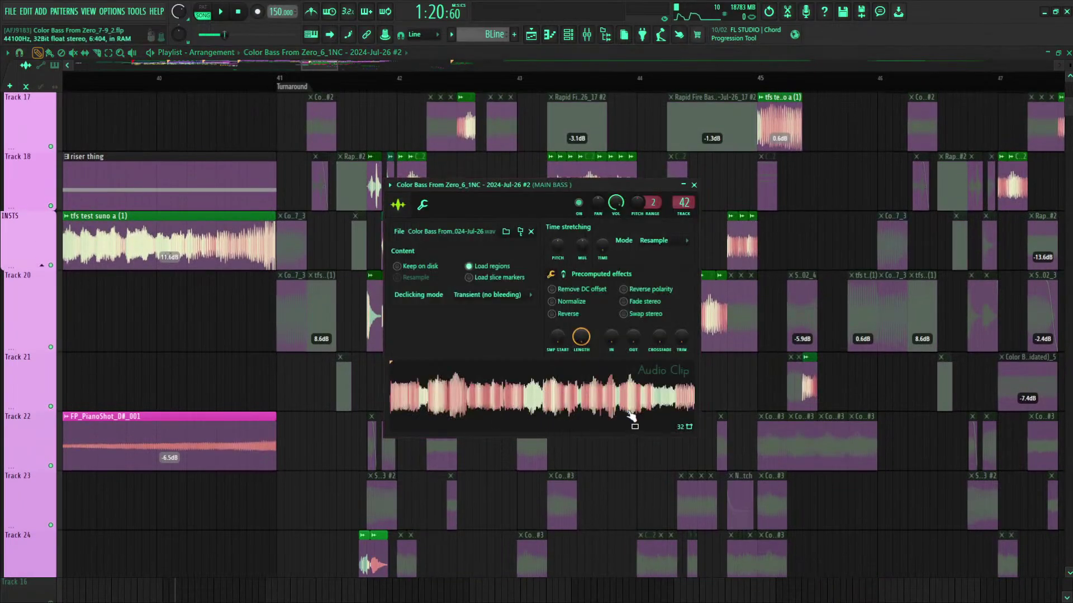
{"action": "left_click", "coordinate": [549, 385]}
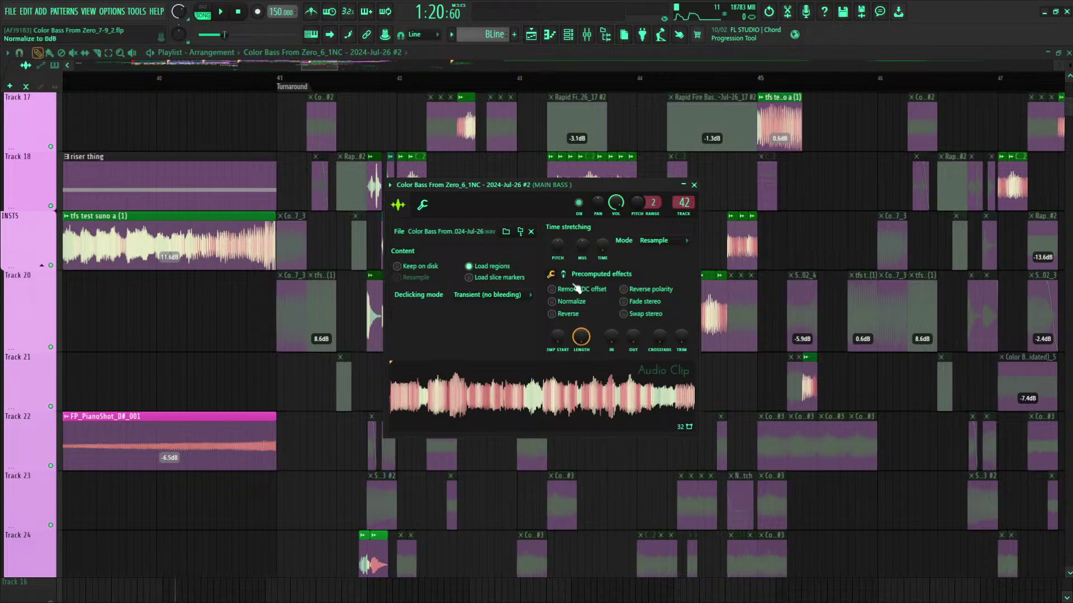
{"action": "left_click", "coordinate": [239, 17]}
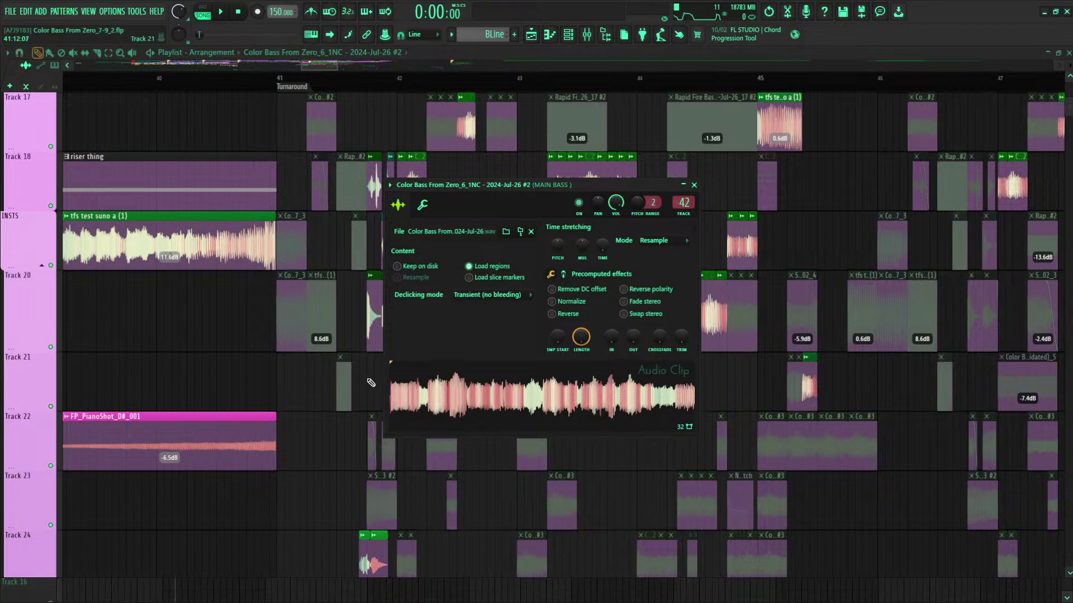
{"action": "left_click", "coordinate": [603, 416]}
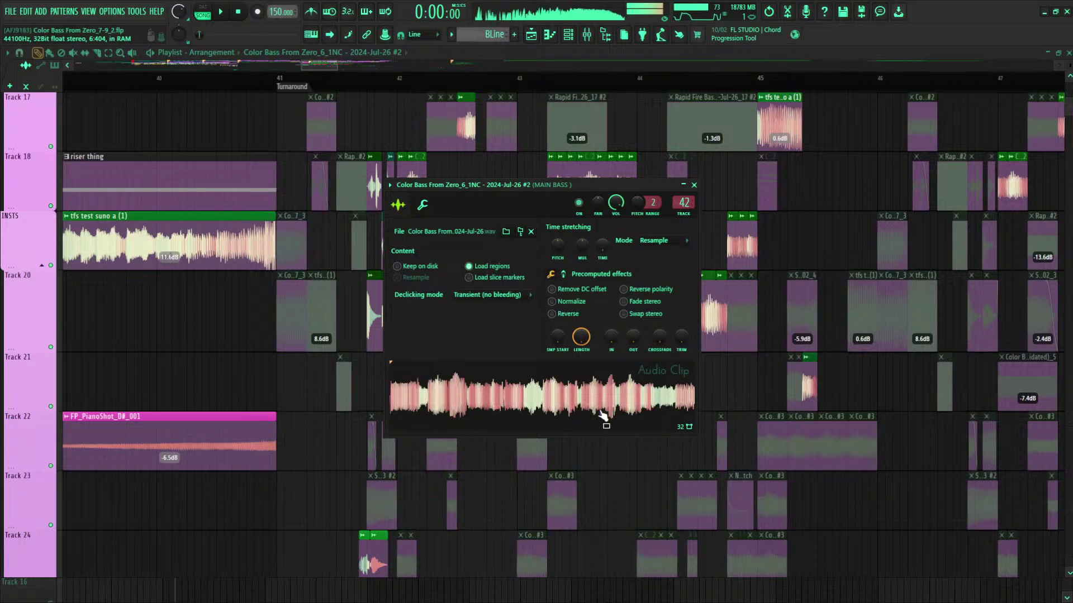
{"action": "left_click", "coordinate": [237, 12]}
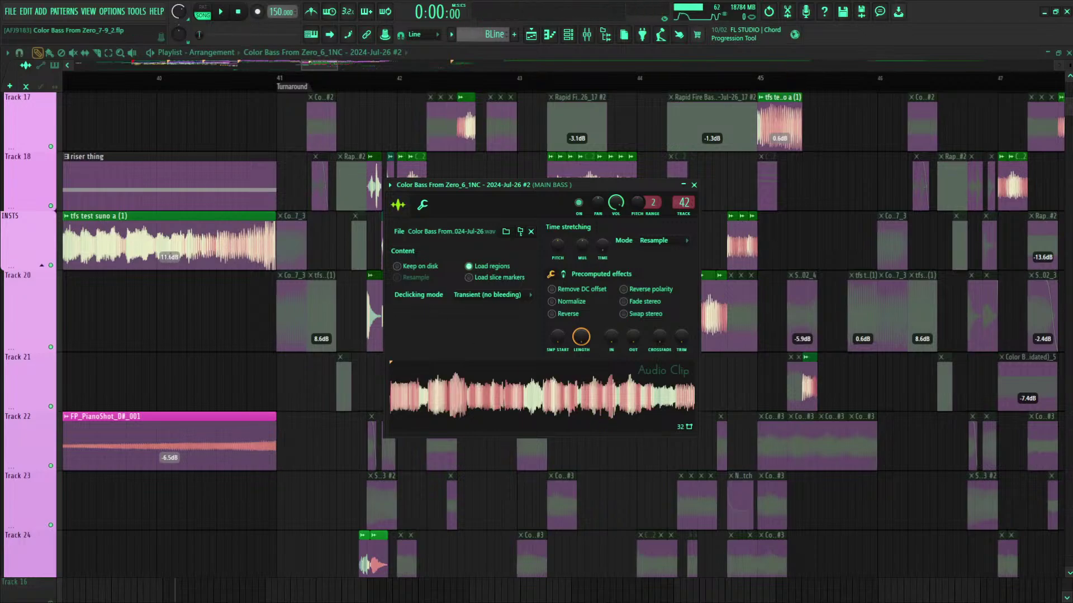
Step: Open iZTonalBalanceControl2 on the master and switch its display to Broad
{"action": "left_click", "coordinate": [586, 34]}
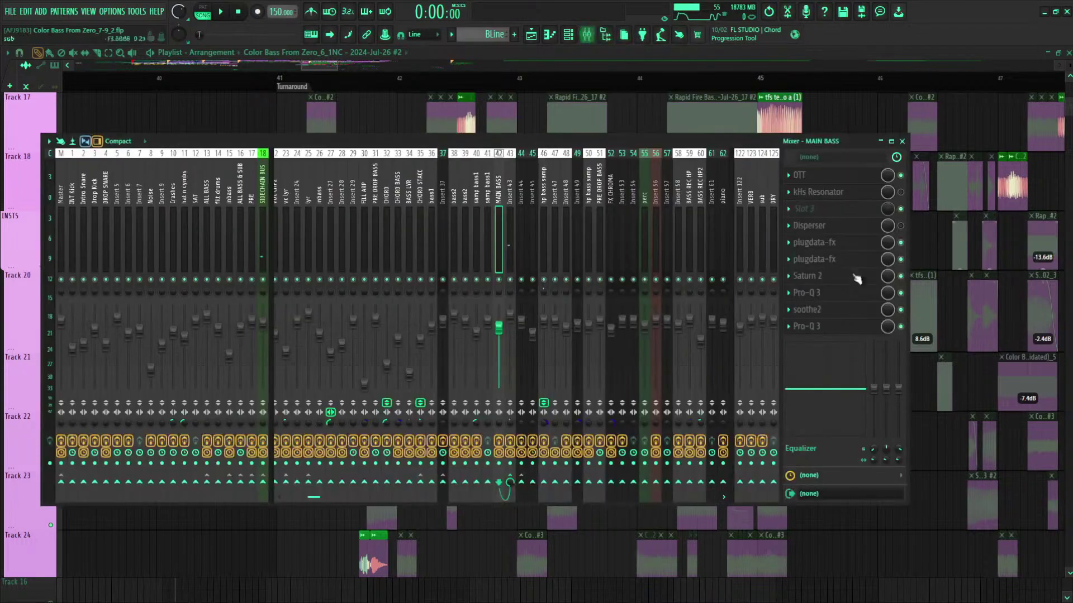
{"action": "left_click", "coordinate": [62, 201]}
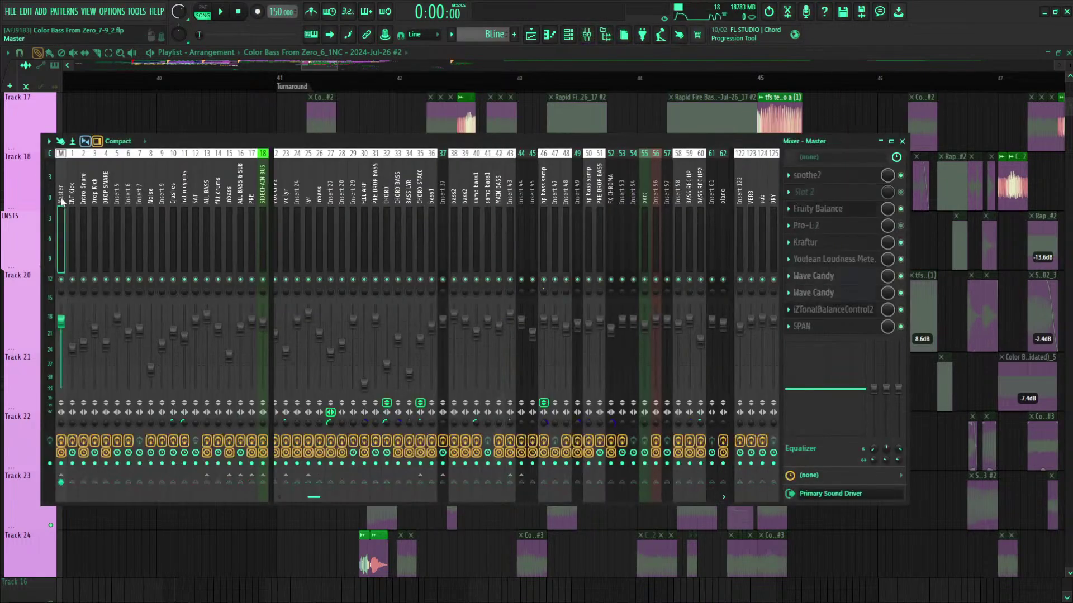
{"action": "left_click", "coordinate": [833, 259]}
{"action": "left_click", "coordinate": [833, 258]}
{"action": "left_click", "coordinate": [828, 311]}
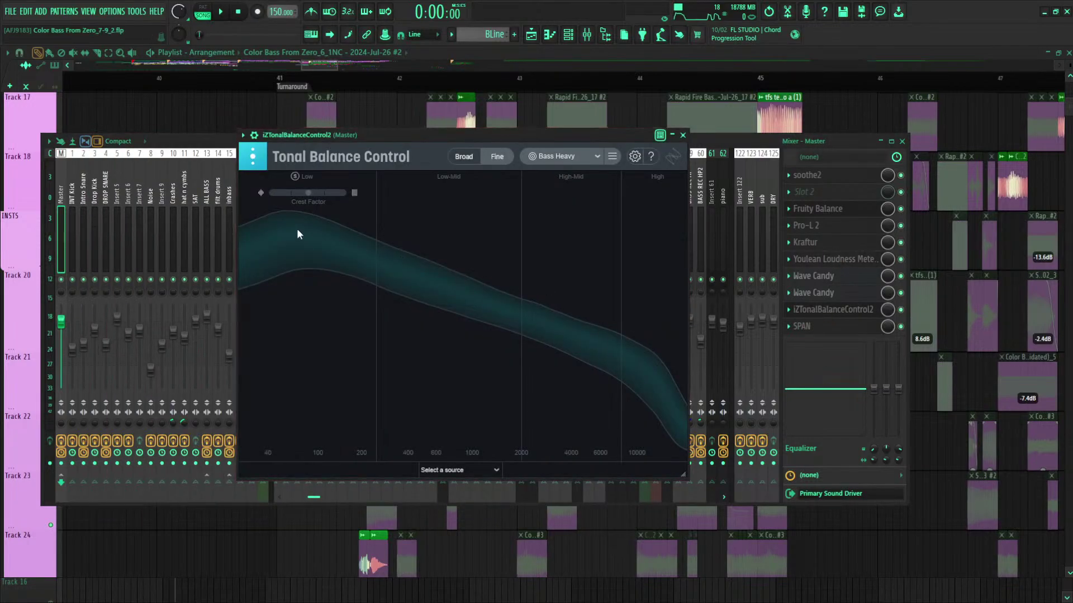
{"action": "left_click", "coordinate": [464, 157]}
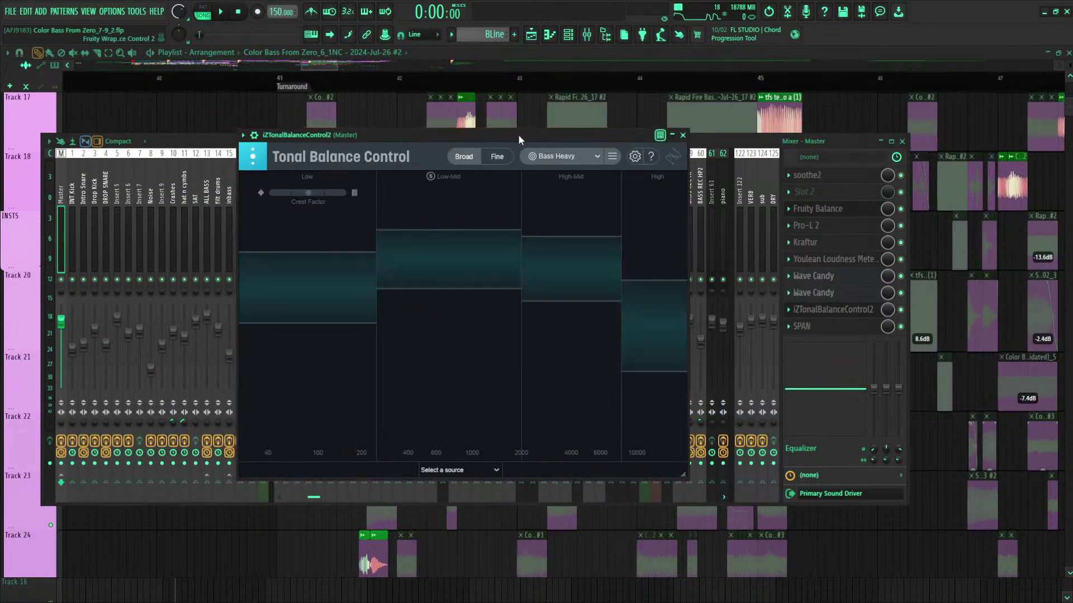
Step: Connect Ozone Equalizer 1 as Tonal Balance Control's source and boost band 3 by 5.9 dB at 536 Hz
{"action": "key", "text": "space"}
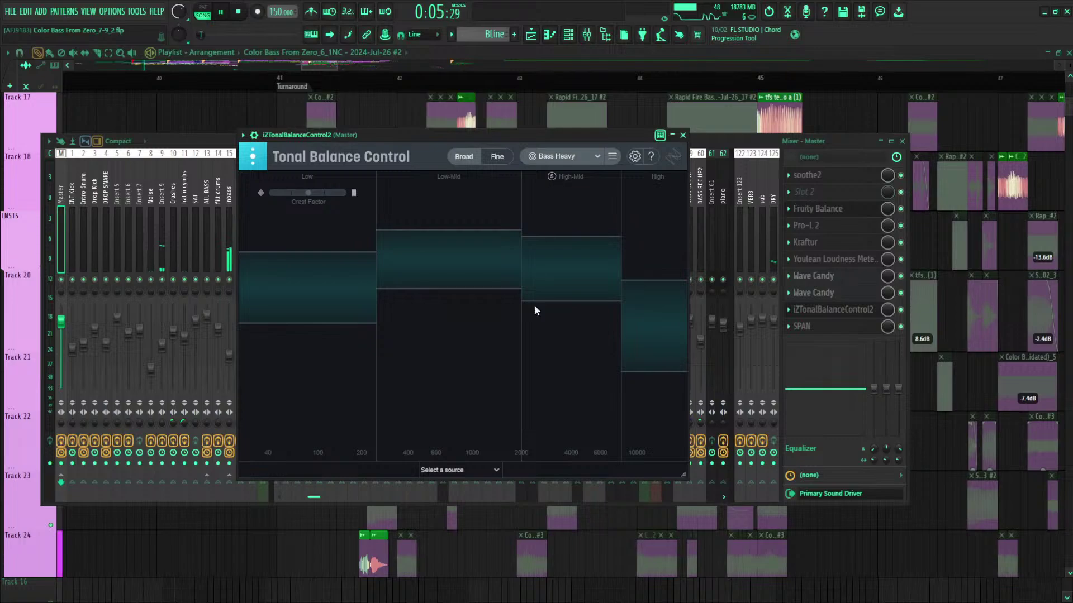
{"action": "left_click", "coordinate": [468, 490]}
{"action": "mouse_move", "coordinate": [428, 387]}
{"action": "left_mouse_down"}
{"action": "mouse_move", "coordinate": [433, 412]}
{"action": "mouse_move", "coordinate": [429, 371]}
{"action": "left_mouse_up"}
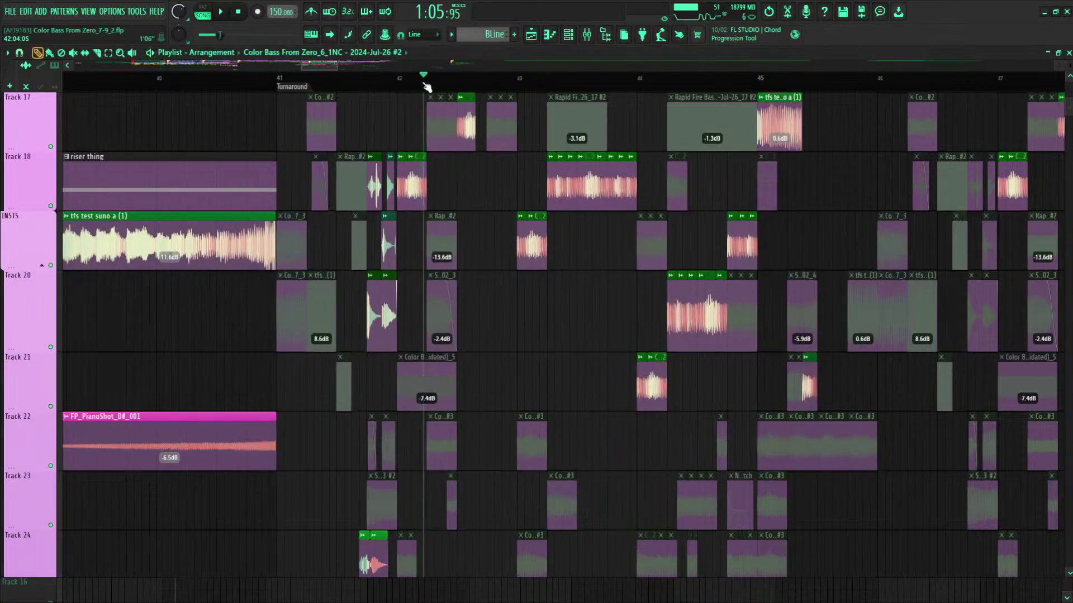
Step: Play the Turnaround from bar 41 with Tonal Balance Control in Fine view to hear the equalizer boost
{"action": "scroll", "coordinate": [421, 89], "scroll_direction": "down", "scroll_amount": 5}
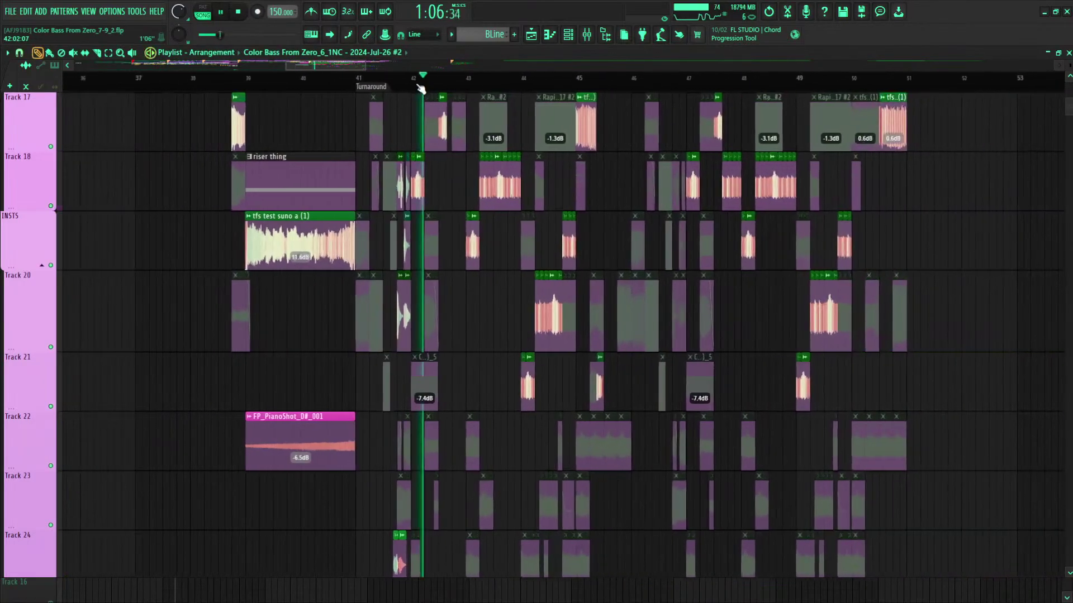
{"action": "scroll", "coordinate": [420, 88], "scroll_direction": "down", "scroll_amount": 3}
{"action": "left_click", "coordinate": [384, 77]}
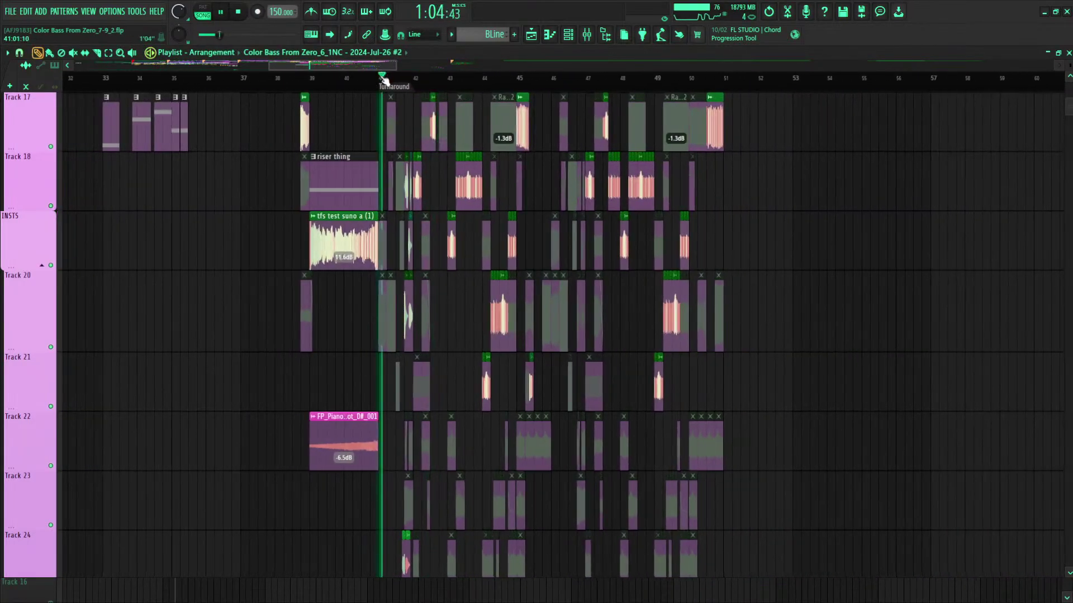
{"action": "left_click", "coordinate": [586, 35]}
{"action": "key", "text": "space"}
{"action": "left_click", "coordinate": [860, 310]}
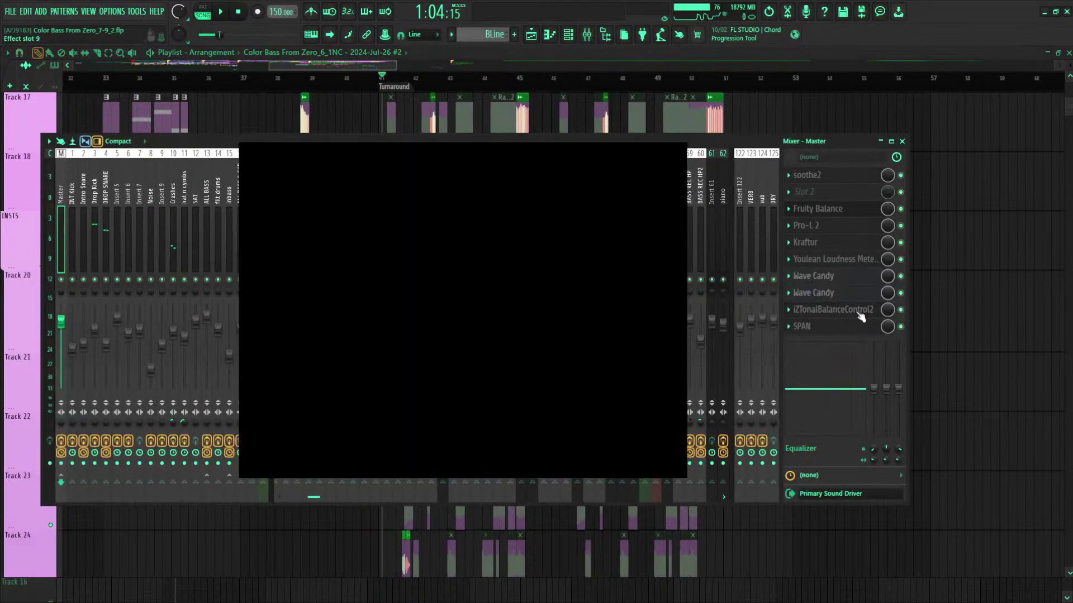
{"action": "key", "text": "space"}
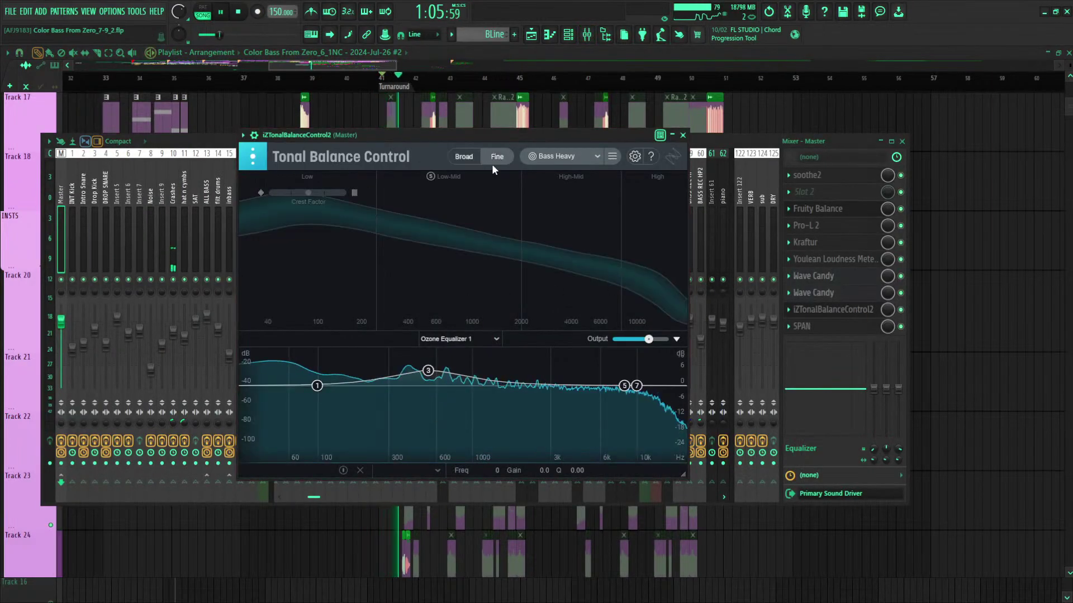
Step: Flatten band 3 of Ozone Equalizer 1, lower band 1 slightly, and set band 5 to 4731 Hz at -0.4 dB
{"action": "left_click_drag", "start_coordinate": [428, 370], "coordinate": [428, 386]}
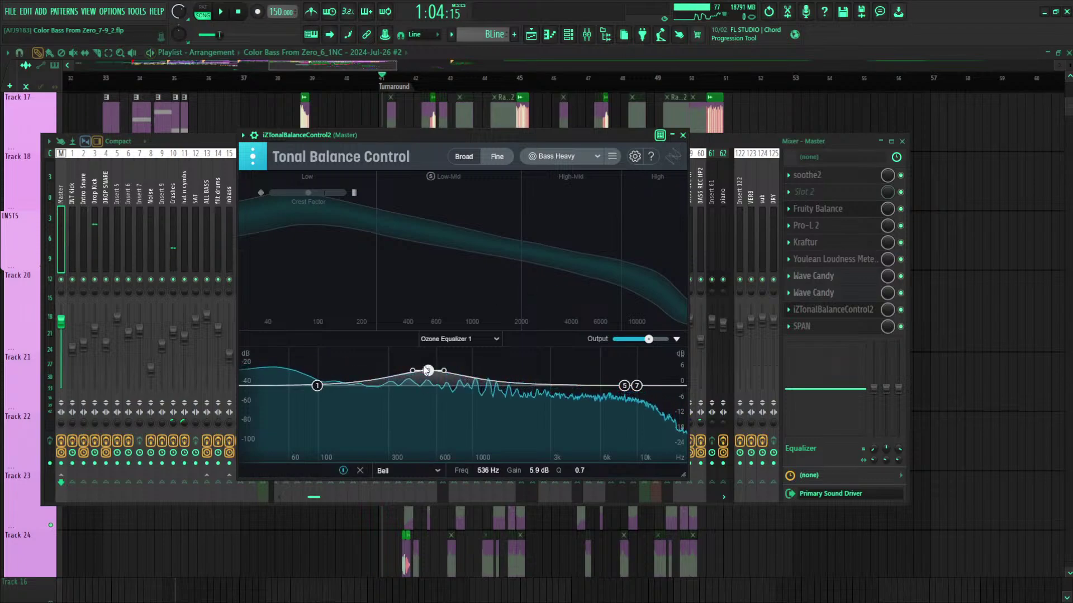
{"action": "key", "text": "space"}
{"action": "mouse_move", "coordinate": [317, 385]}
{"action": "left_mouse_down"}
{"action": "mouse_move", "coordinate": [316, 363]}
{"action": "mouse_move", "coordinate": [319, 402]}
{"action": "mouse_move", "coordinate": [320, 392]}
{"action": "left_mouse_up"}
{"action": "left_click_drag", "start_coordinate": [624, 386], "coordinate": [582, 386]}
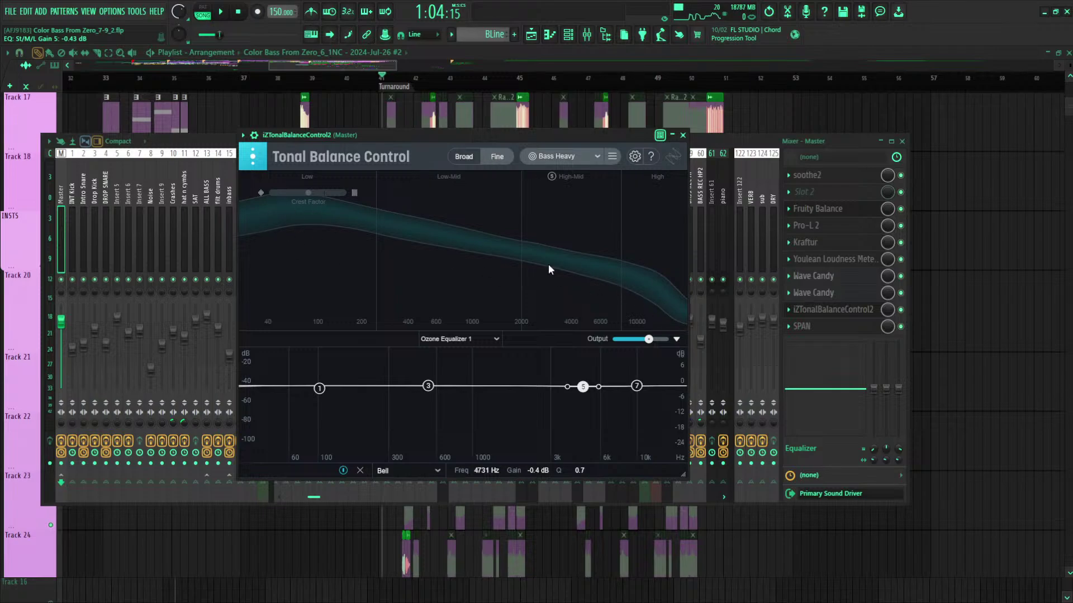
{"action": "left_click", "coordinate": [681, 135]}
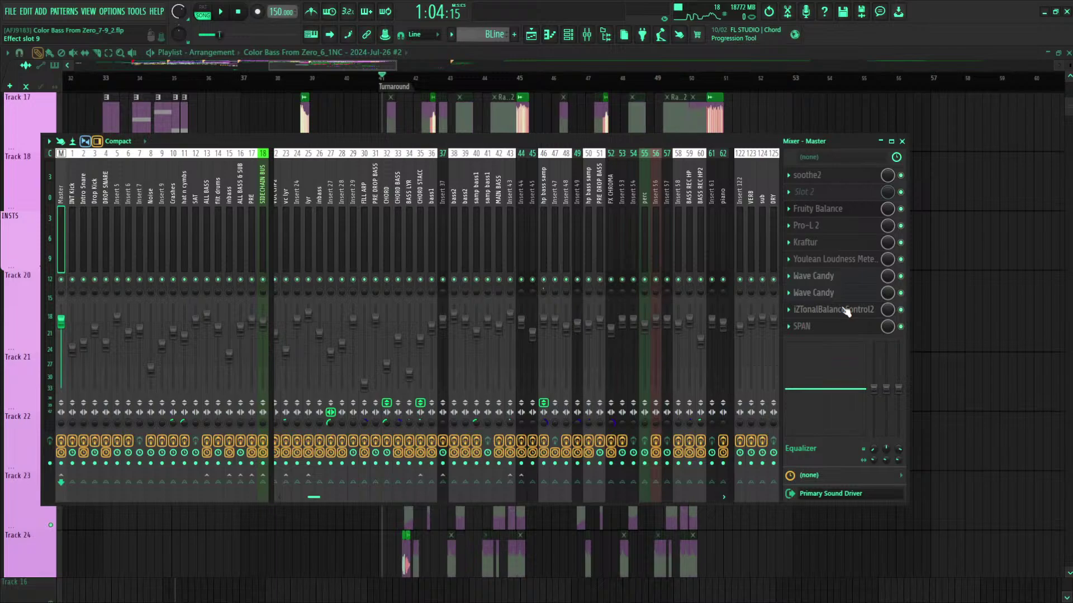
{"action": "left_click", "coordinate": [833, 309]}
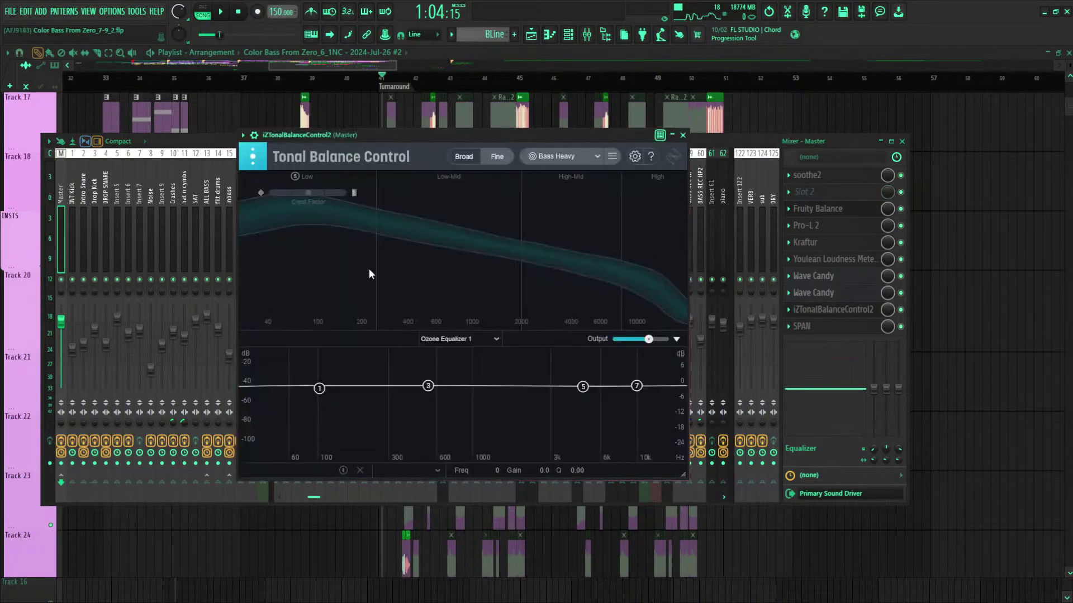
Step: Try a wide 13.5 dB boost on band 3 at 644 Hz with a Q of 0.3, and reset its gain
{"action": "left_click_drag", "start_coordinate": [428, 386], "coordinate": [441, 352]}
{"action": "scroll", "coordinate": [458, 357], "scroll_direction": "down", "scroll_amount": 5}
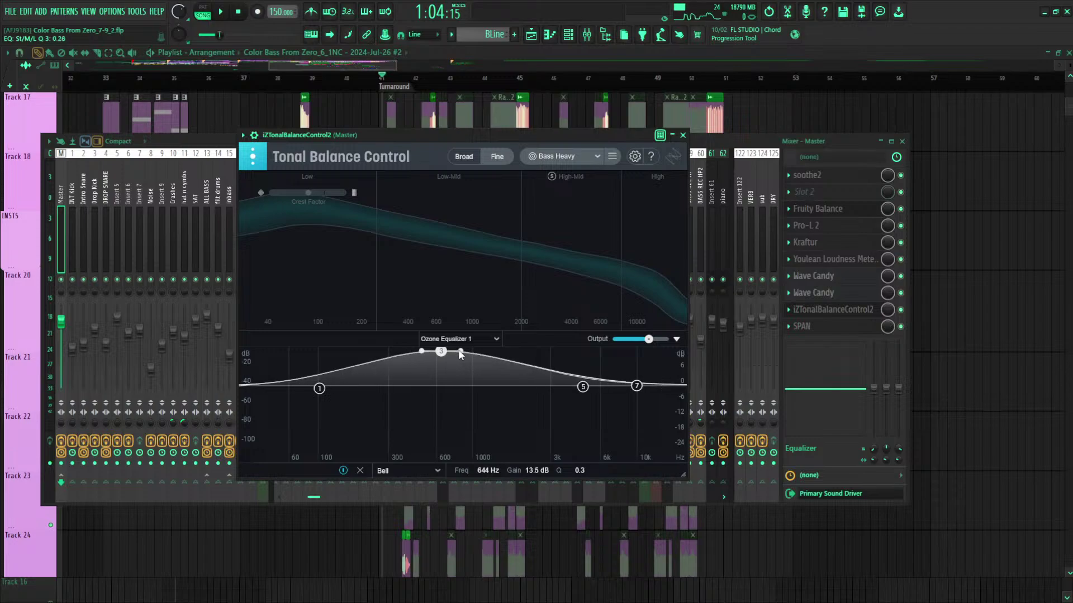
{"action": "scroll", "coordinate": [451, 350], "scroll_direction": "up", "scroll_amount": 15}
{"action": "left_click_drag", "start_coordinate": [451, 351], "coordinate": [444, 386]}
{"action": "scroll", "coordinate": [451, 380], "scroll_direction": "down", "scroll_amount": 12}
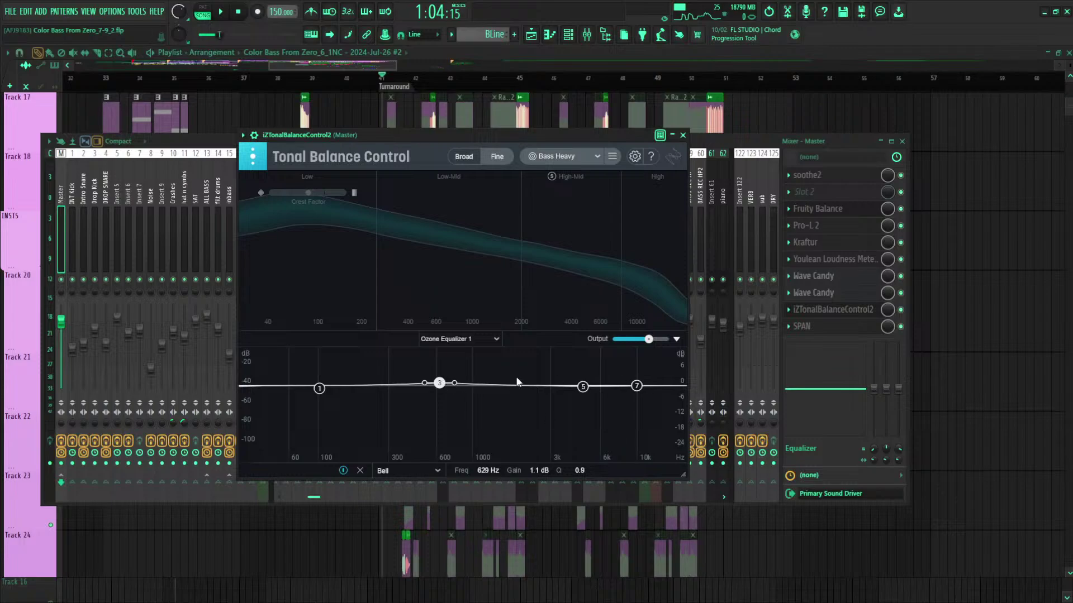
{"action": "double_click", "coordinate": [439, 385]}
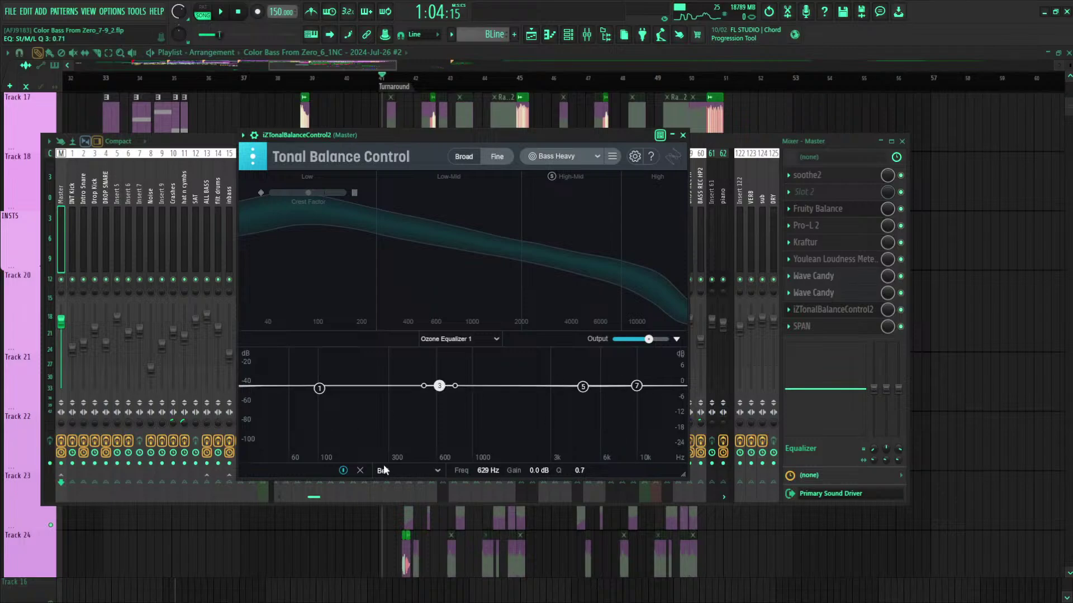
Step: Try a resonant highpass on band 3 at 413 Hz and remove the band from Ozone Equalizer 1
{"action": "left_click", "coordinate": [408, 470]}
{"action": "mouse_move", "coordinate": [410, 440]}
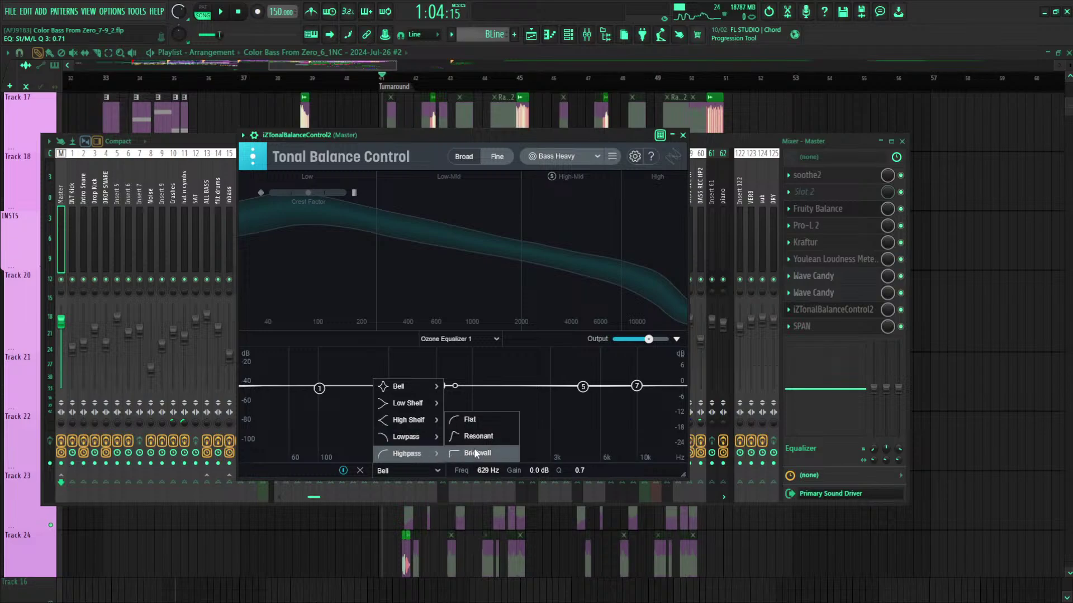
{"action": "left_click", "coordinate": [479, 440]}
{"action": "left_click_drag", "start_coordinate": [442, 384], "coordinate": [407, 389]}
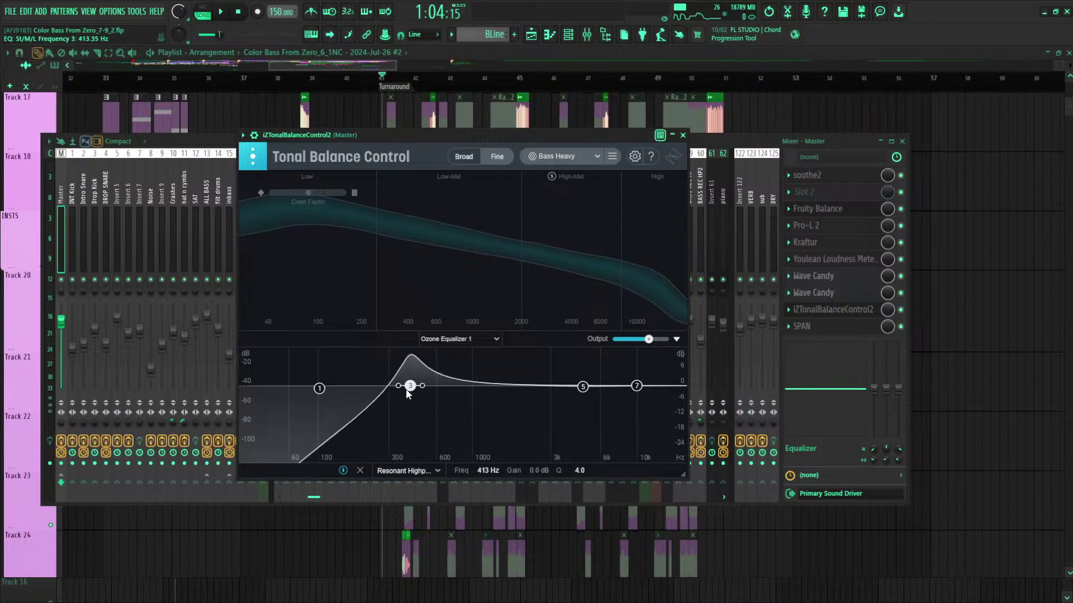
{"action": "double_click", "coordinate": [409, 392]}
{"action": "left_click", "coordinate": [360, 470]}
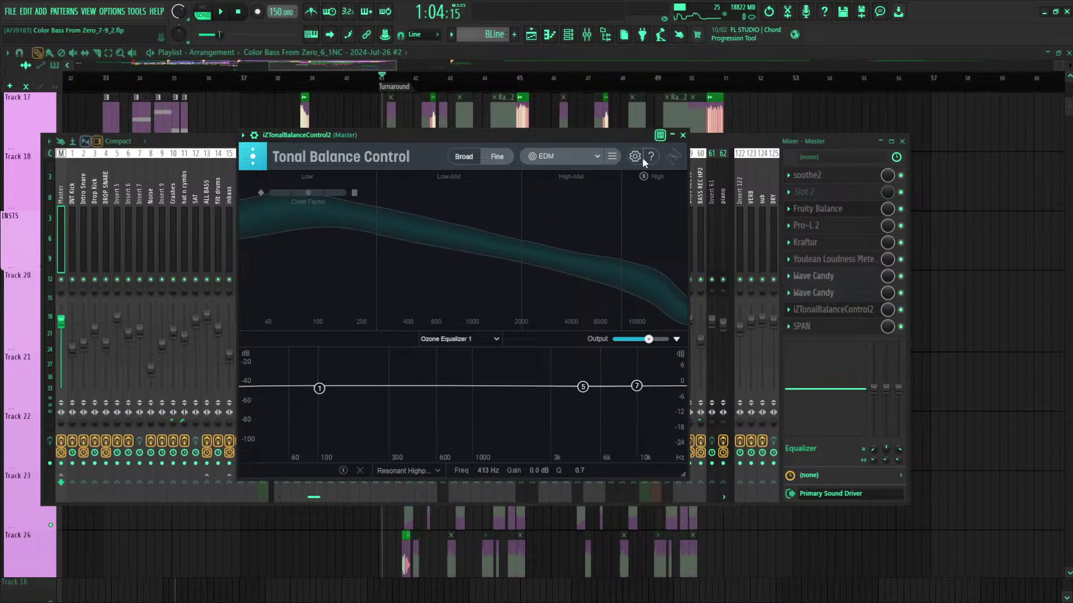
Step: Compare the Bass Heavy, EDM and Hip Hop target curves, leave EDM selected and close Tonal Balance Control
{"action": "scroll", "coordinate": [586, 157], "scroll_direction": "up", "scroll_amount": 1}
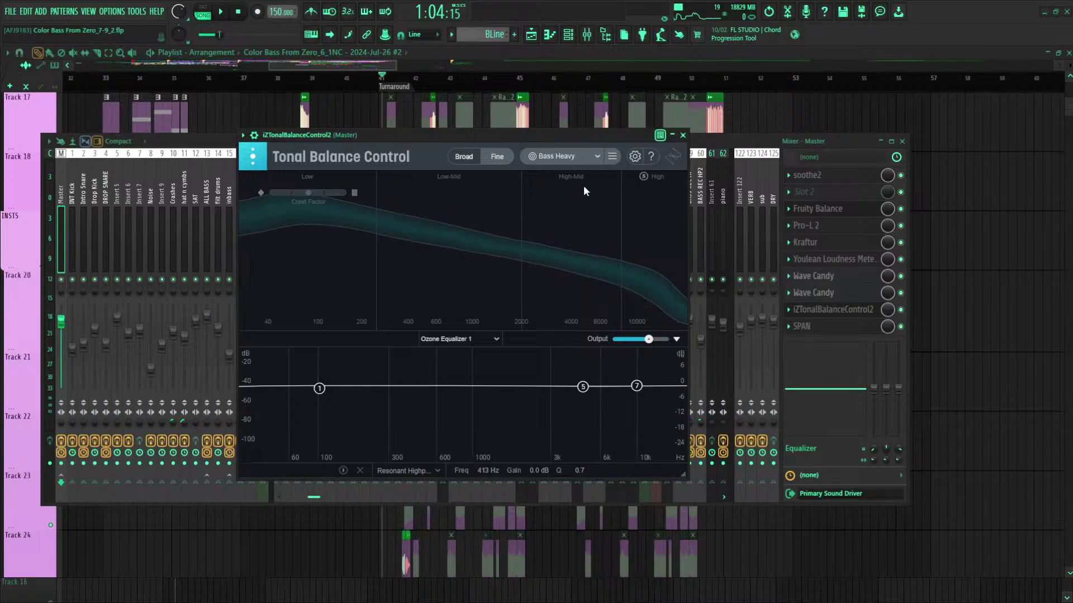
{"action": "scroll", "coordinate": [573, 157], "scroll_direction": "down", "scroll_amount": 1}
{"action": "scroll", "coordinate": [580, 157], "scroll_direction": "up", "scroll_amount": 1}
{"action": "scroll", "coordinate": [580, 156], "scroll_direction": "down", "scroll_amount": 1}
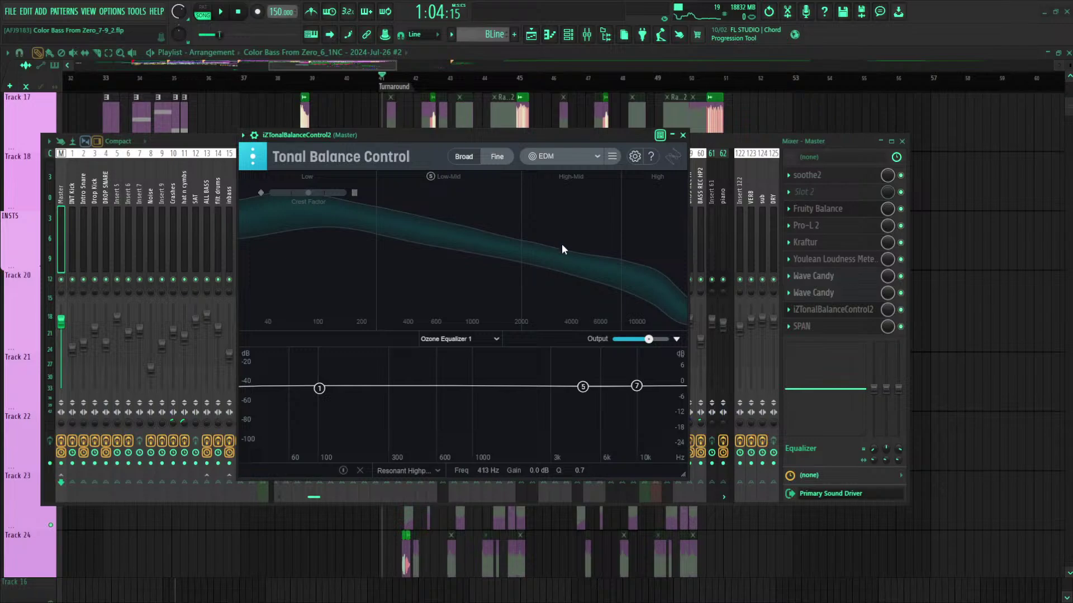
{"action": "scroll", "coordinate": [564, 229], "scroll_direction": "down", "scroll_amount": 1}
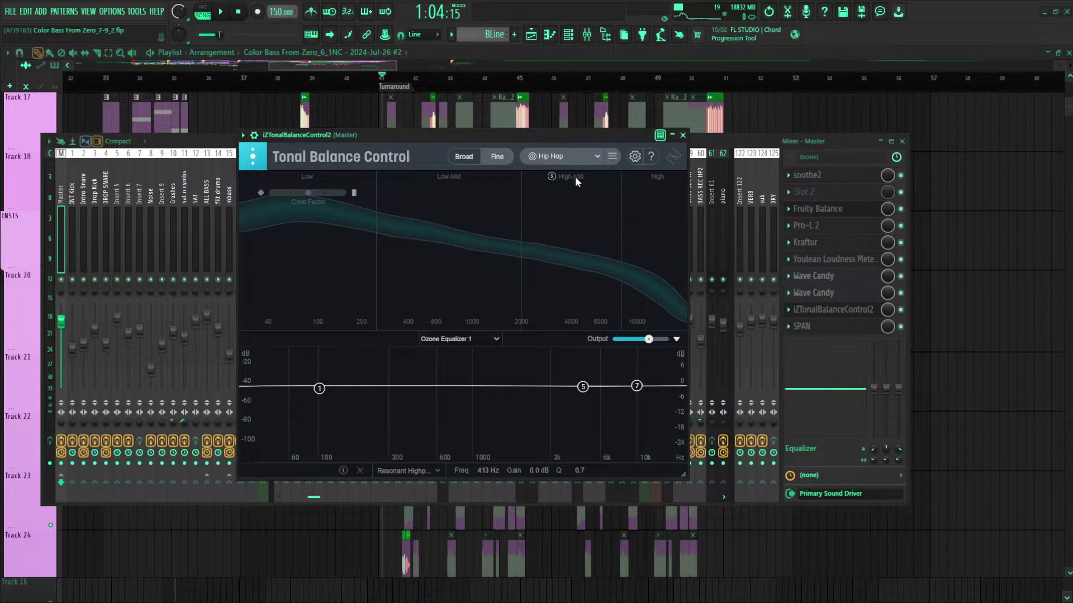
{"action": "scroll", "coordinate": [561, 159], "scroll_direction": "up", "scroll_amount": 1}
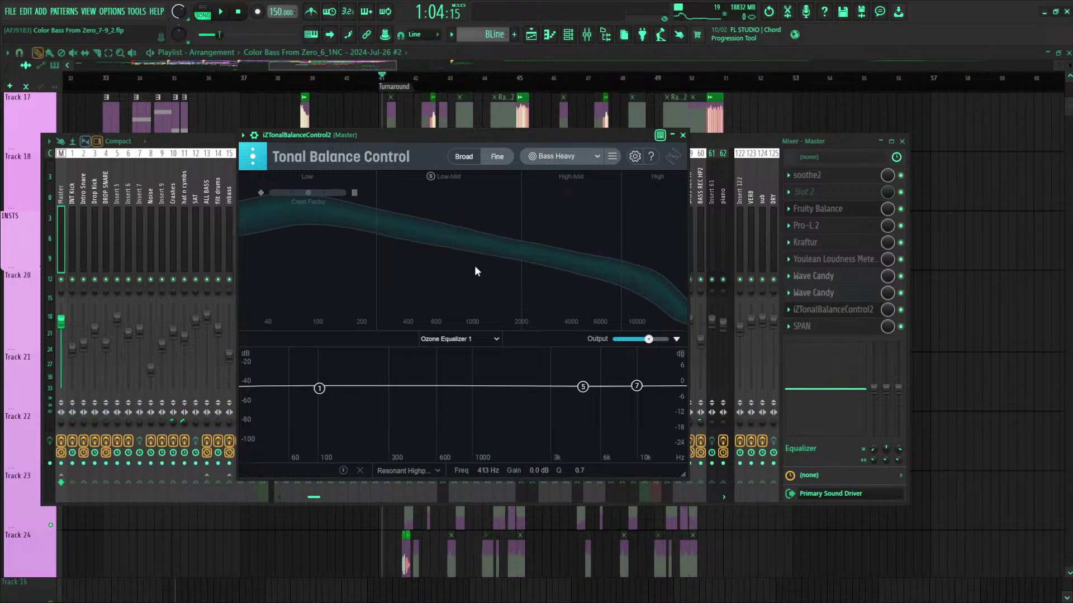
{"action": "scroll", "coordinate": [557, 210], "scroll_direction": "down", "scroll_amount": 1}
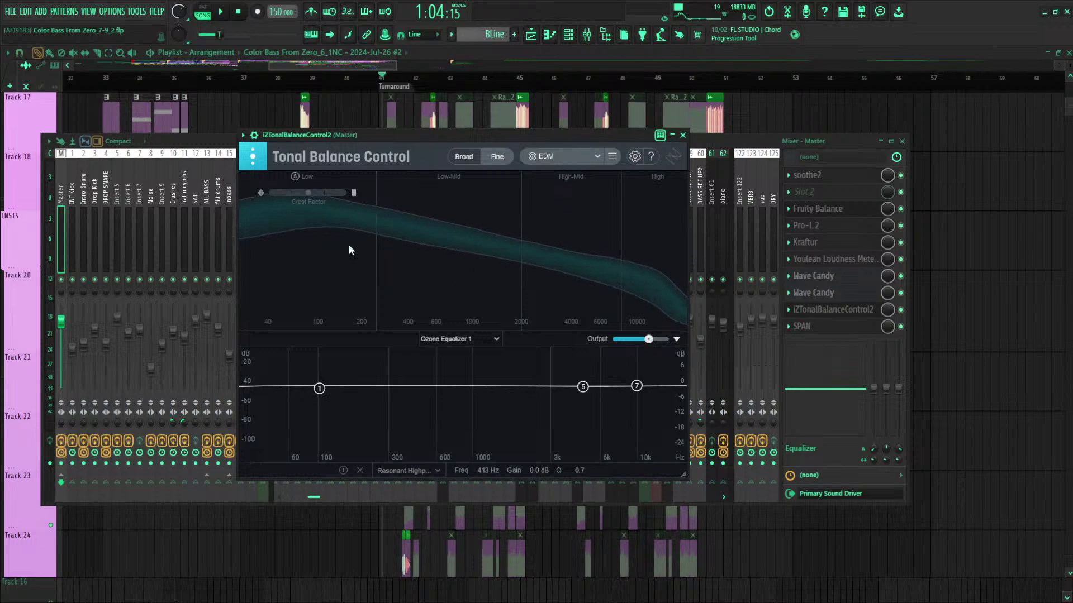
{"action": "left_click", "coordinate": [683, 136]}
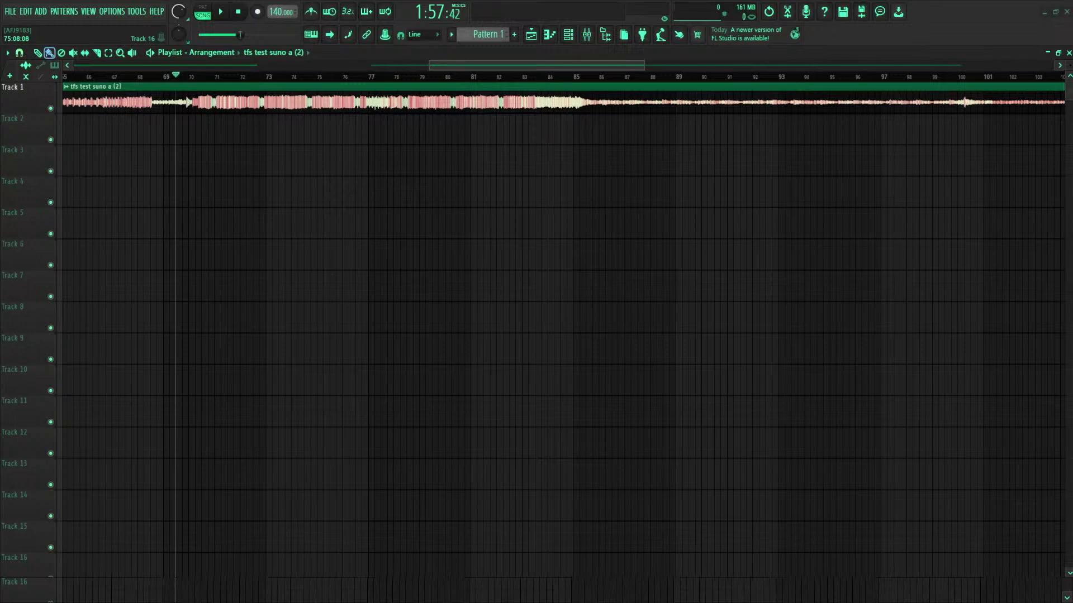
Step: In the test project, stretch the Color Bass From Zero_7-10_4 clip to a length of about 48 bars
{"action": "scroll", "coordinate": [528, 279], "scroll_direction": "down", "scroll_amount": 5}
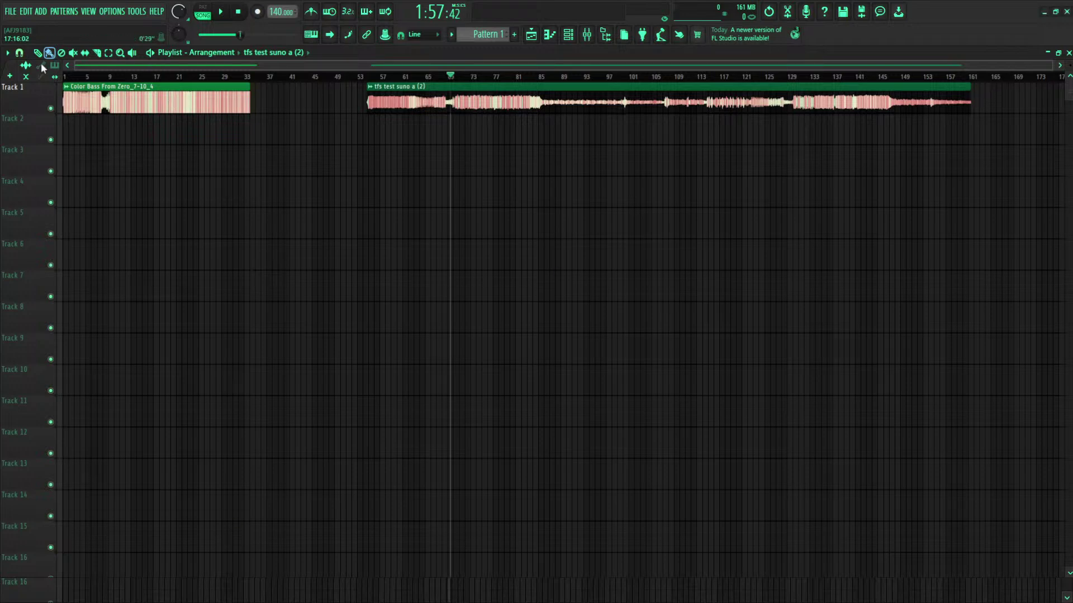
{"action": "double_click", "coordinate": [200, 101]}
{"action": "left_click", "coordinate": [345, 134]}
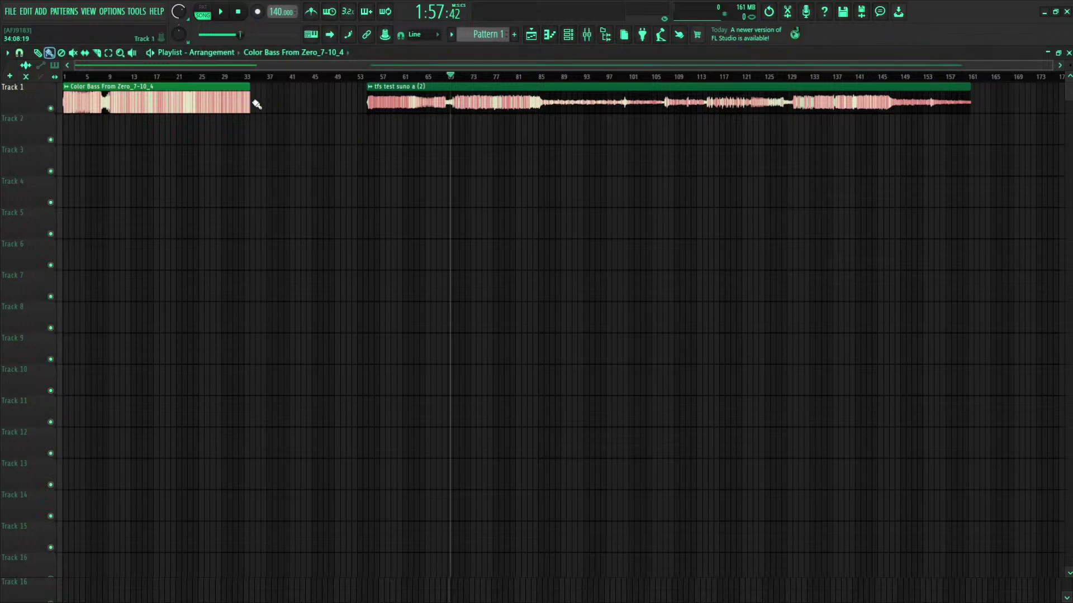
{"action": "left_click_drag", "start_coordinate": [251, 101], "coordinate": [335, 88]}
{"action": "left_click", "coordinate": [137, 76]}
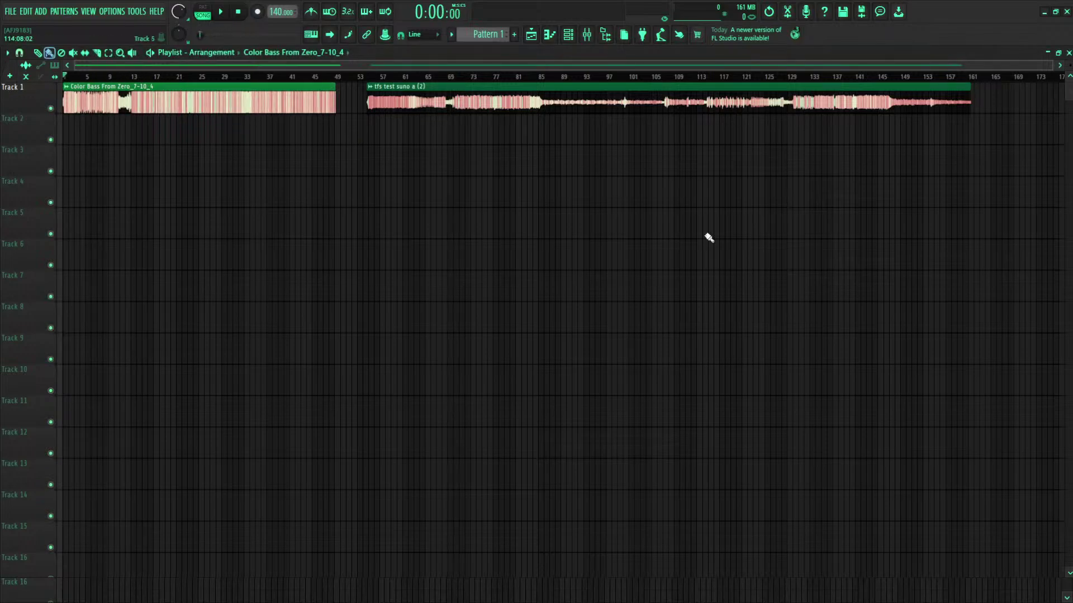
Step: Try the Auto time-stretching mode on the Color Bass clip and set it back to Resample
{"action": "double_click", "coordinate": [86, 86]}
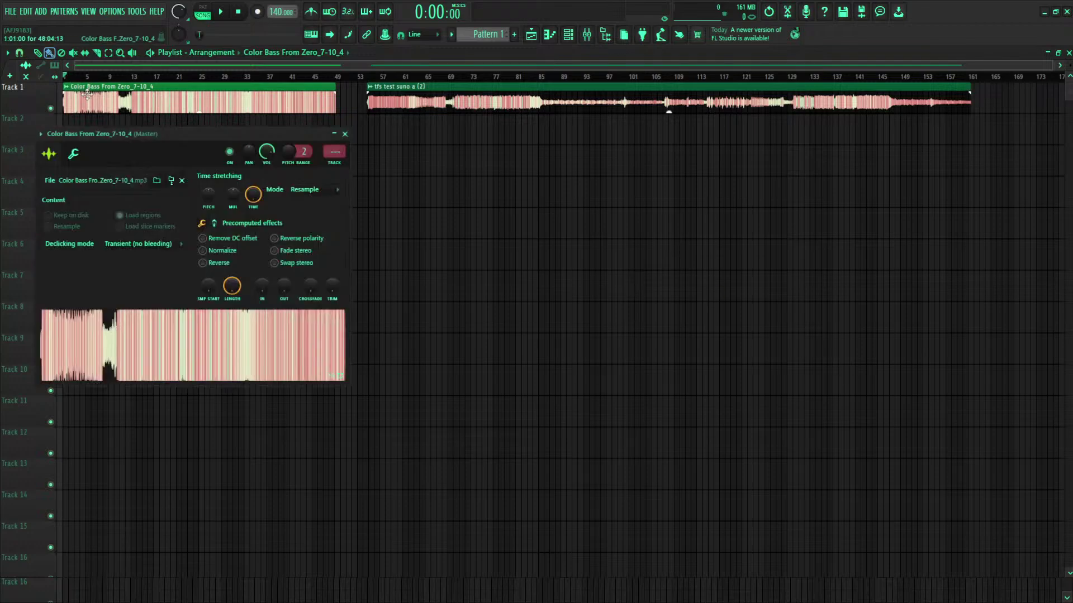
{"action": "left_click", "coordinate": [344, 134]}
{"action": "double_click", "coordinate": [235, 99]}
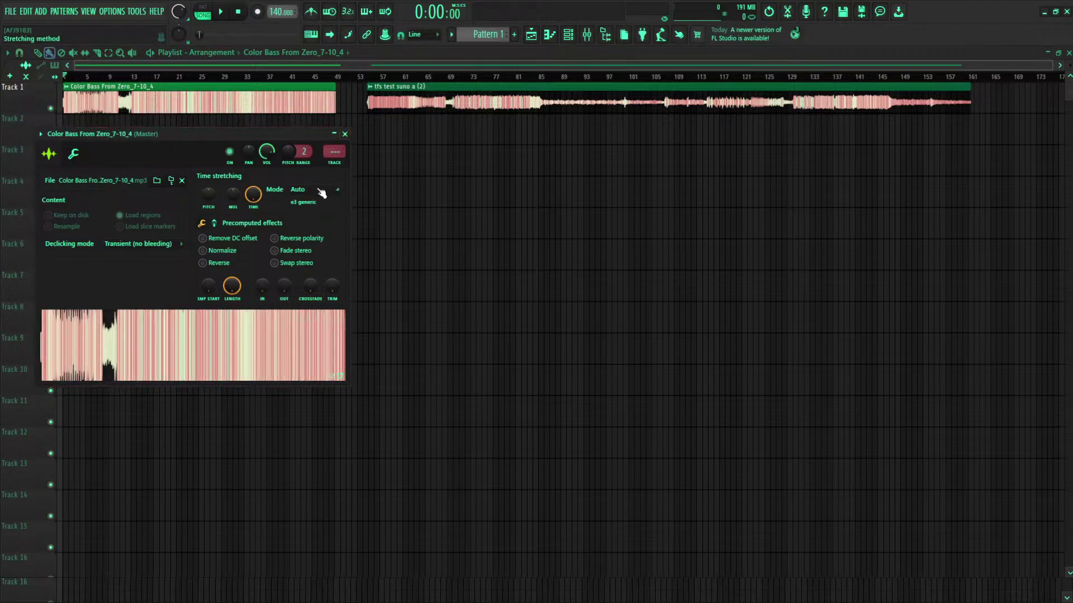
{"action": "left_click_drag", "start_coordinate": [104, 77], "coordinate": [101, 77]}
{"action": "left_click", "coordinate": [318, 193]}
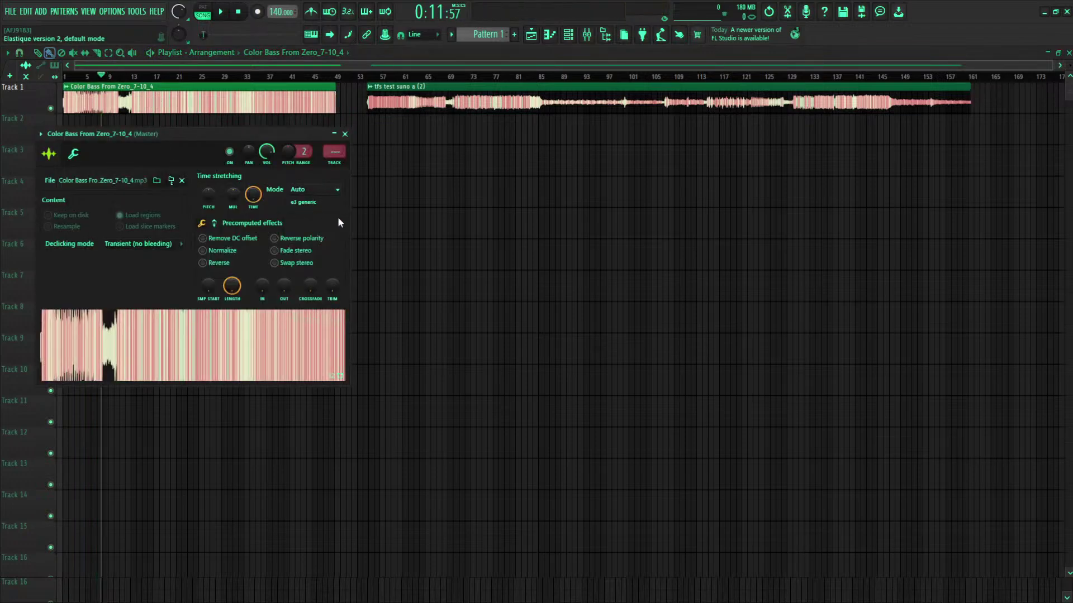
{"action": "left_click", "coordinate": [314, 211]}
{"action": "left_click", "coordinate": [345, 134]}
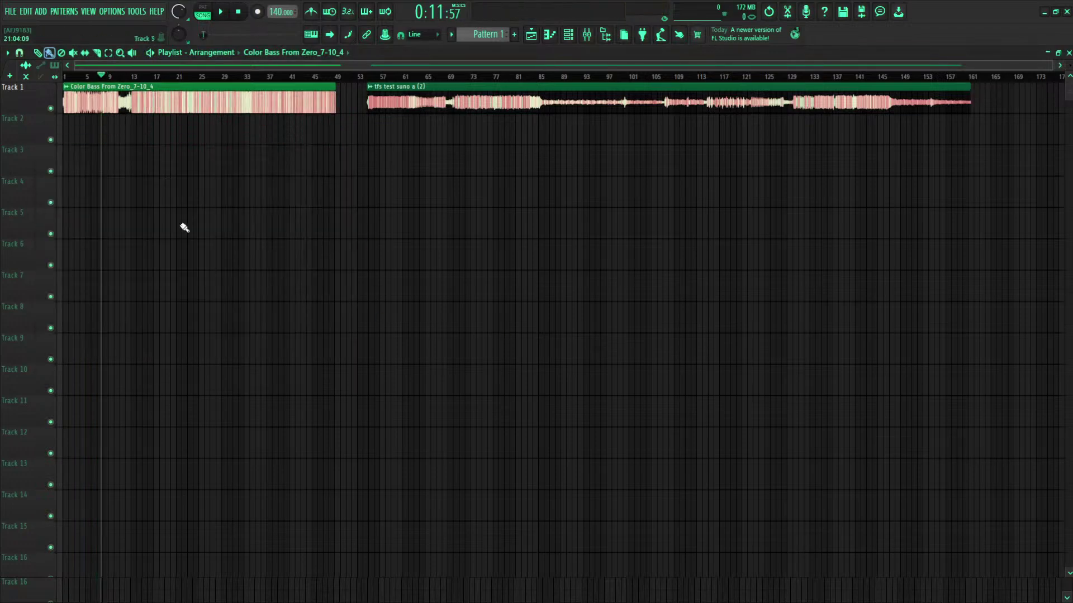
Step: Play the opening of the stretched Color Bass clip from the start of the playlist
{"action": "left_click_drag", "start_coordinate": [84, 77], "coordinate": [53, 80]}
{"action": "key", "text": "space"}
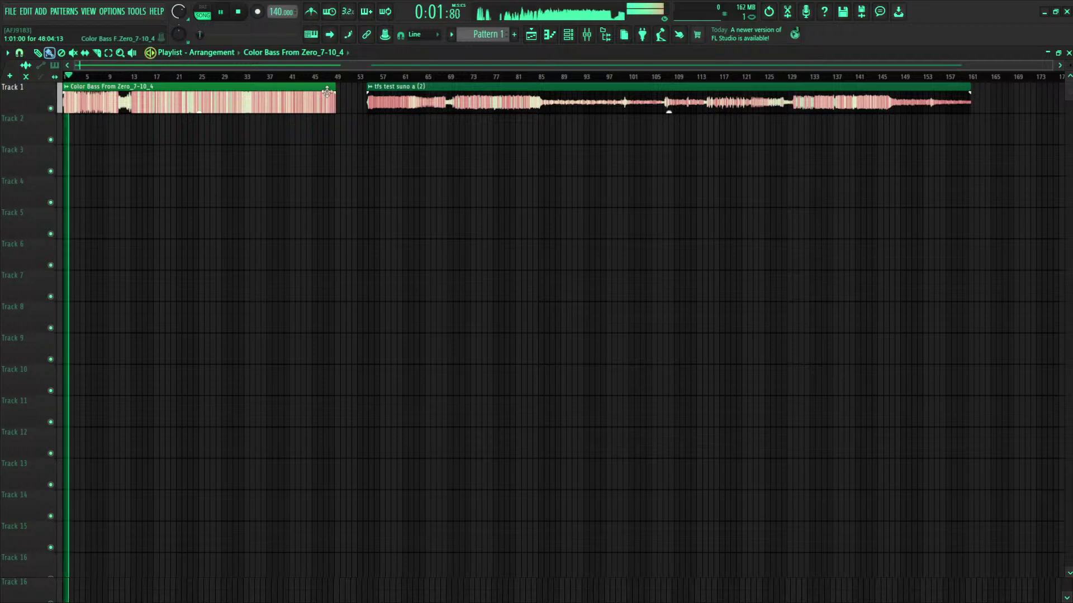
{"action": "key", "text": "space"}
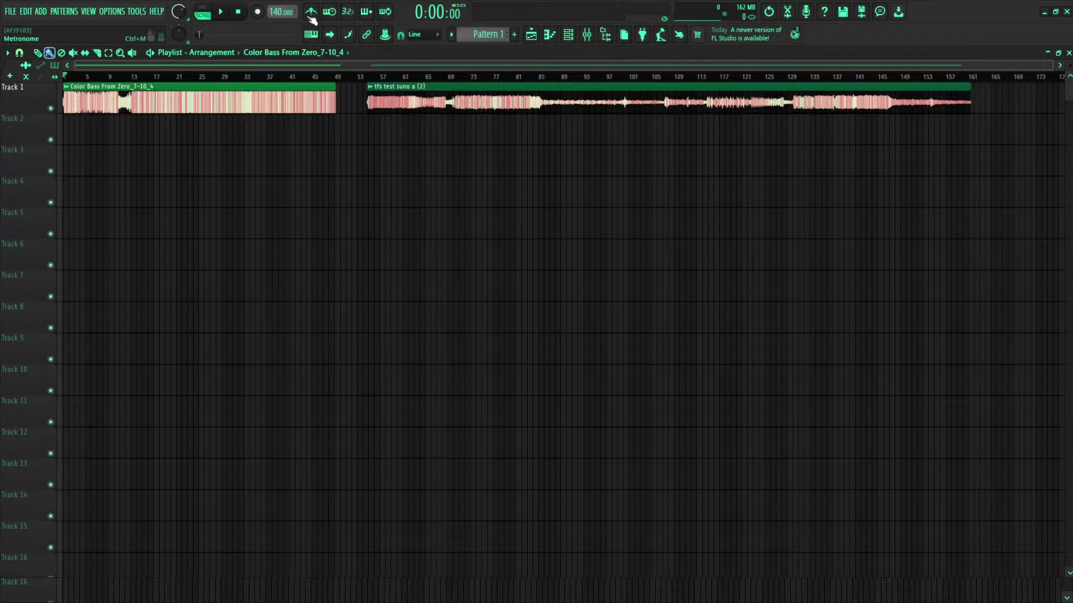
{"action": "key", "text": "space"}
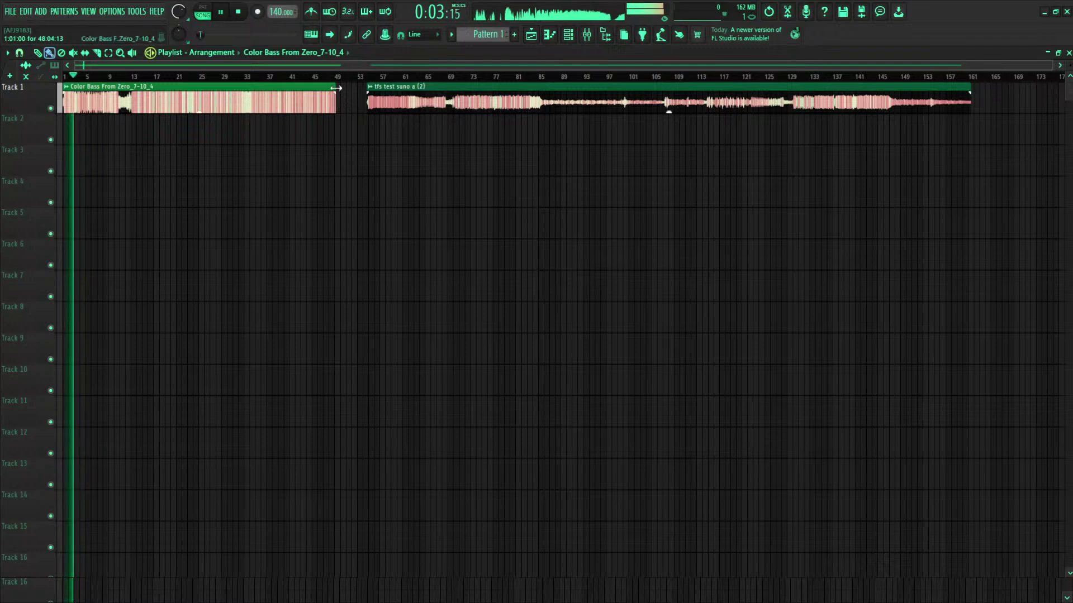
{"action": "key", "text": "space"}
Step: Shorten the stretched Color Bass clip to about 41 bars while playing it to hear the faster, higher-pitched result
{"action": "left_click_drag", "start_coordinate": [334, 88], "coordinate": [307, 87]}
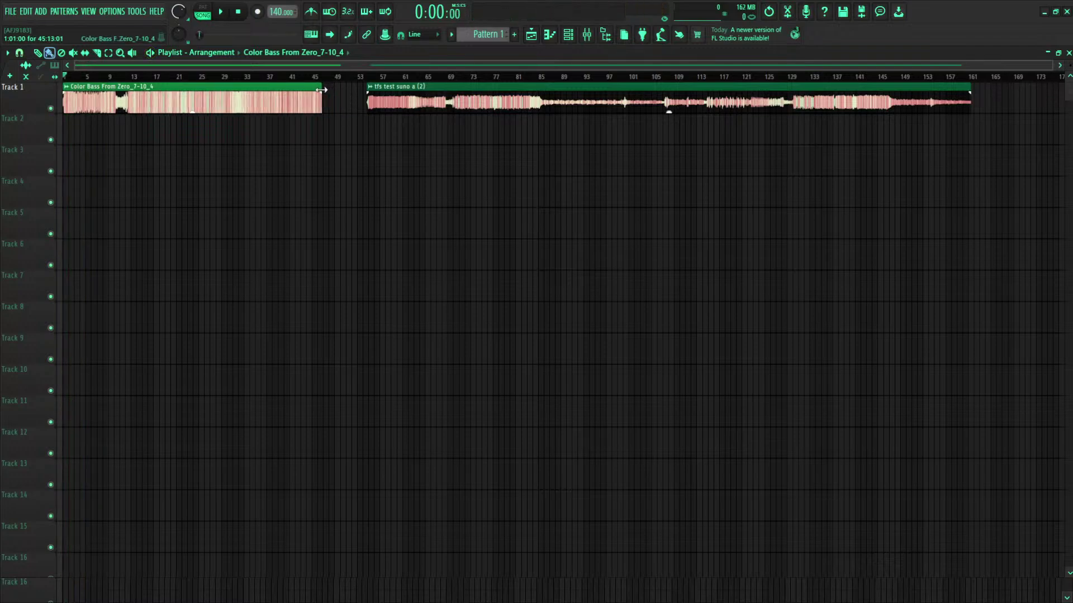
{"action": "key", "text": "space"}
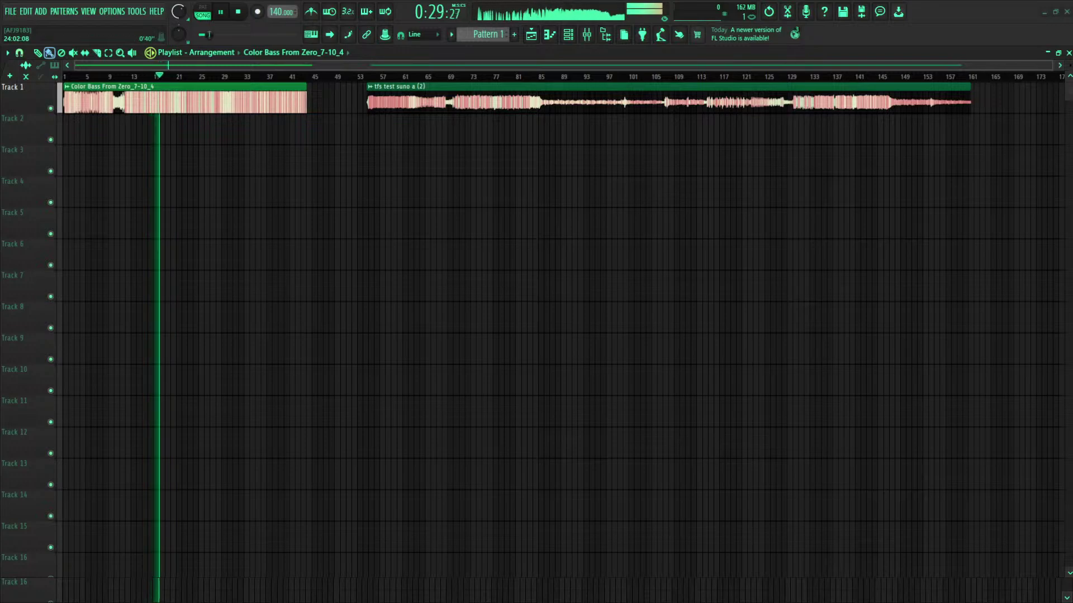
{"action": "left_click_drag", "start_coordinate": [307, 102], "coordinate": [298, 102]}
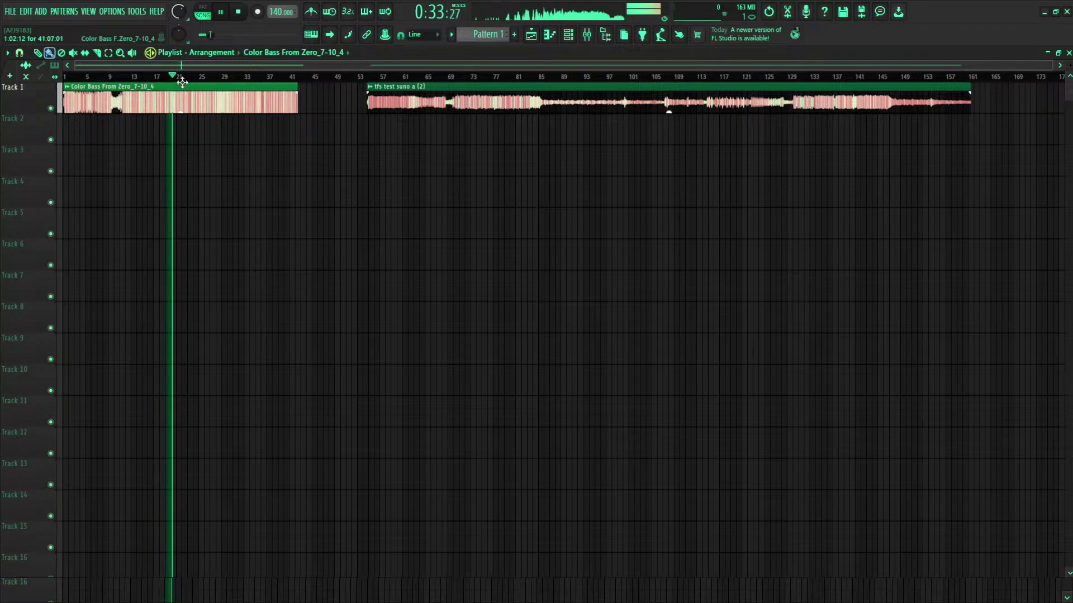
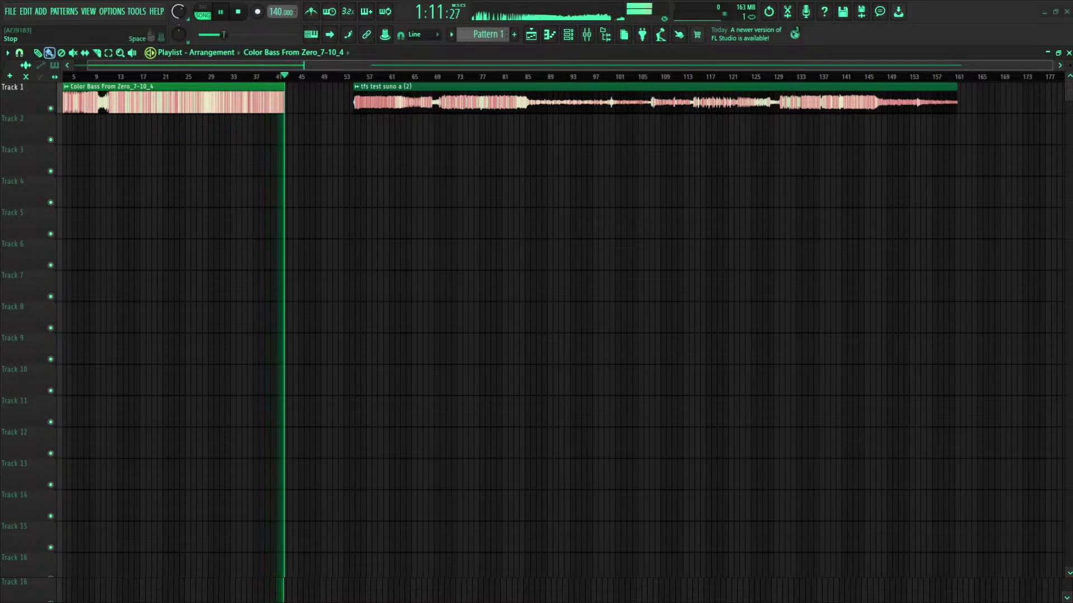
{"action": "left_click", "coordinate": [239, 13]}
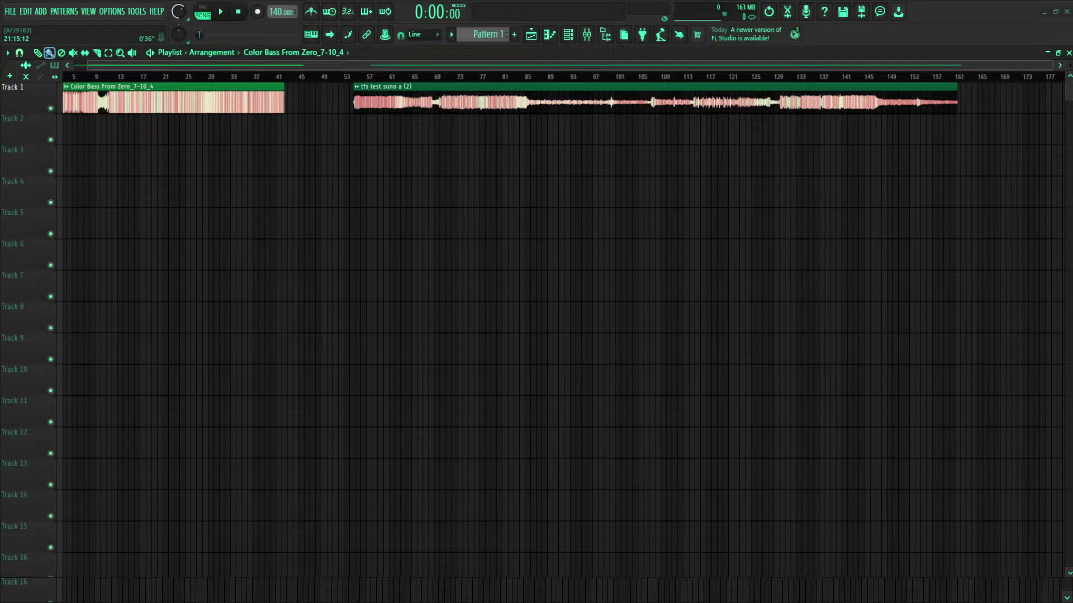
Step: Reverse the Color Bass clip in its sample settings
{"action": "scroll", "coordinate": [232, 90], "scroll_direction": "left", "scroll_amount": 1}
{"action": "double_click", "coordinate": [231, 90]}
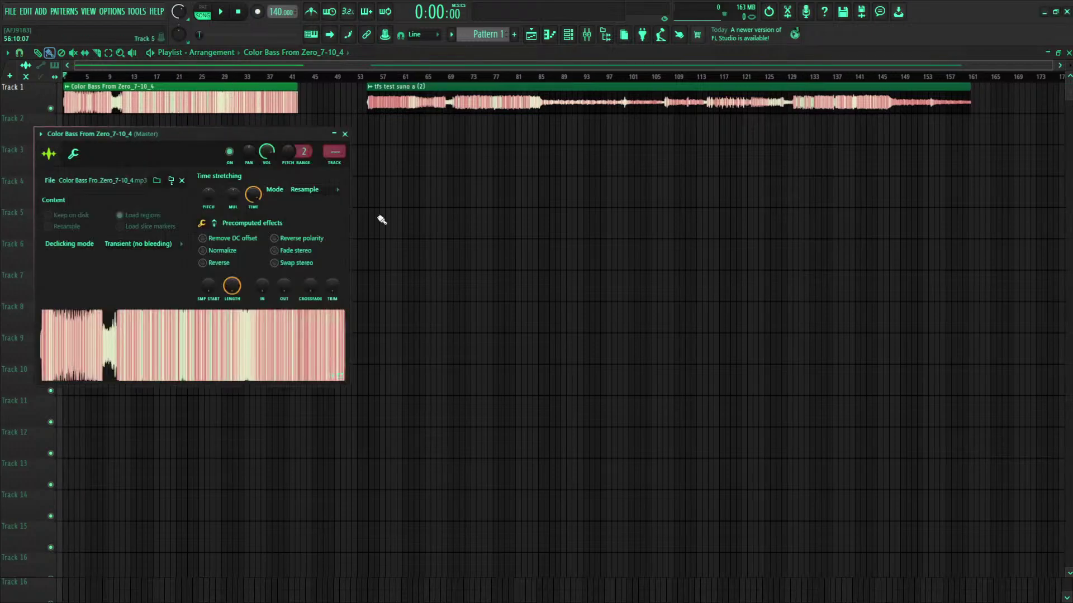
{"action": "left_click", "coordinate": [219, 264]}
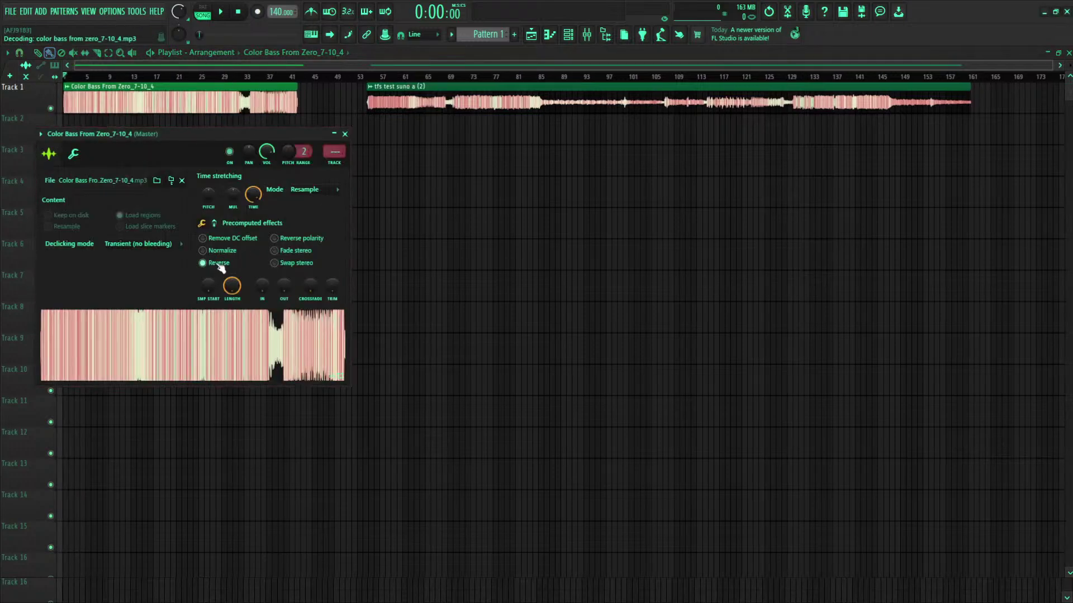
{"action": "key", "text": "Escape"}
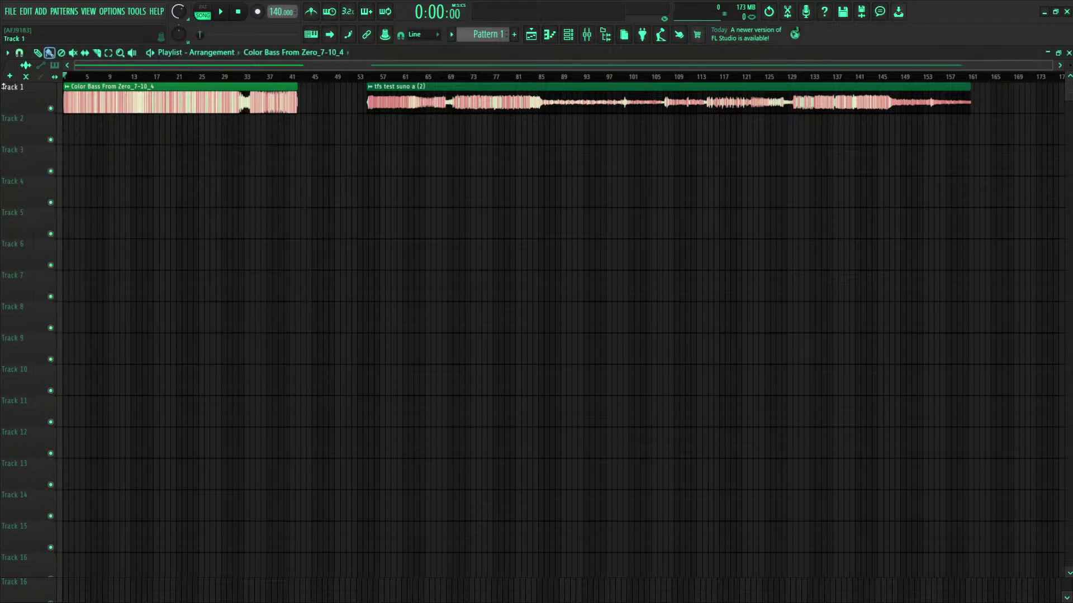
Step: Play the reversed Color Bass clip from the start and replay the spot around bar 3
{"action": "left_click", "coordinate": [222, 14]}
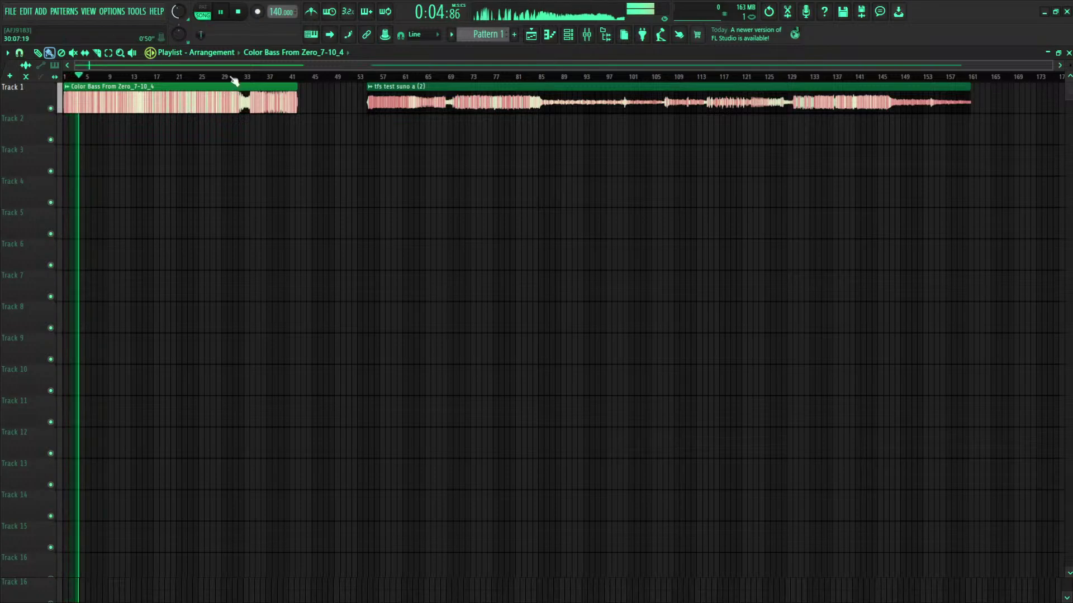
{"action": "left_click_drag", "start_coordinate": [83, 78], "coordinate": [80, 78]}
{"action": "key", "text": "space"}
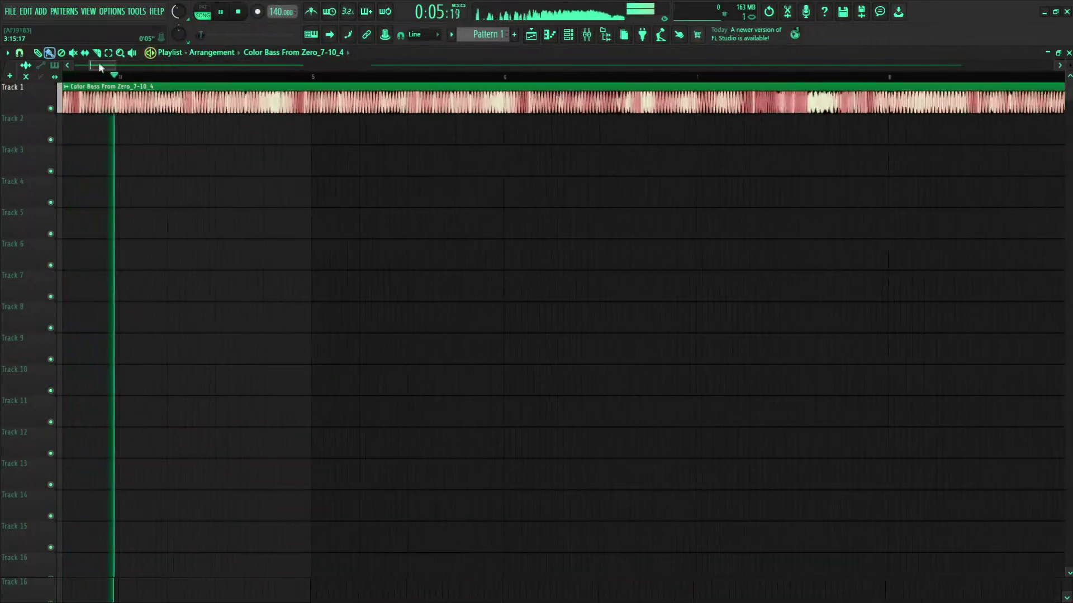
{"action": "scroll", "coordinate": [100, 64], "scroll_direction": "up", "scroll_amount": 3}
{"action": "left_click", "coordinate": [189, 77]}
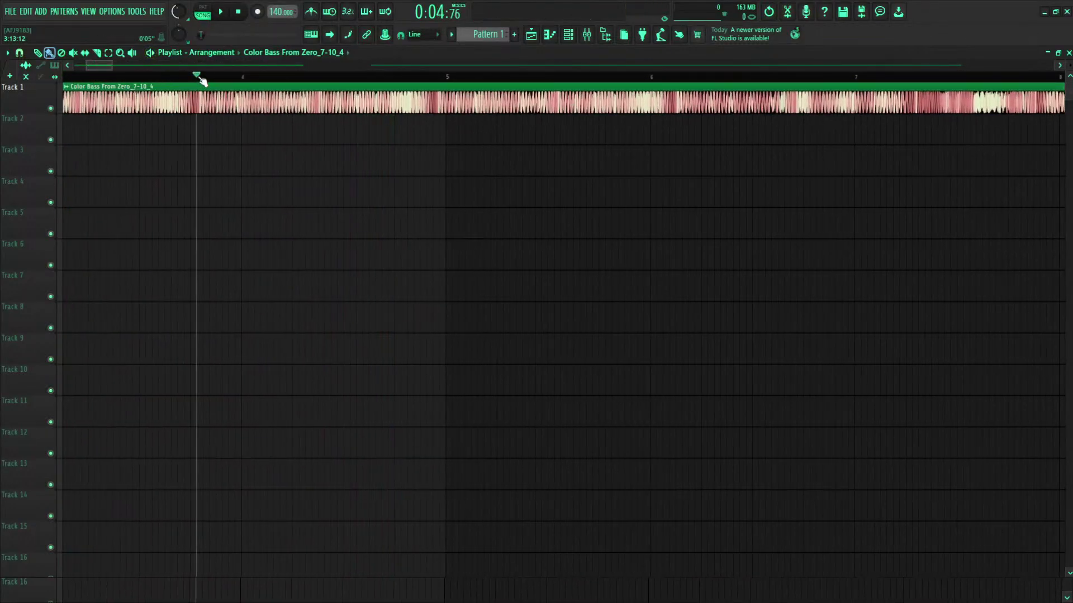
{"action": "key", "text": "space"}
Step: Turn off Reverse for the Color Bass clip and play it from bar 23
{"action": "double_click", "coordinate": [195, 100]}
{"action": "left_click", "coordinate": [223, 262]}
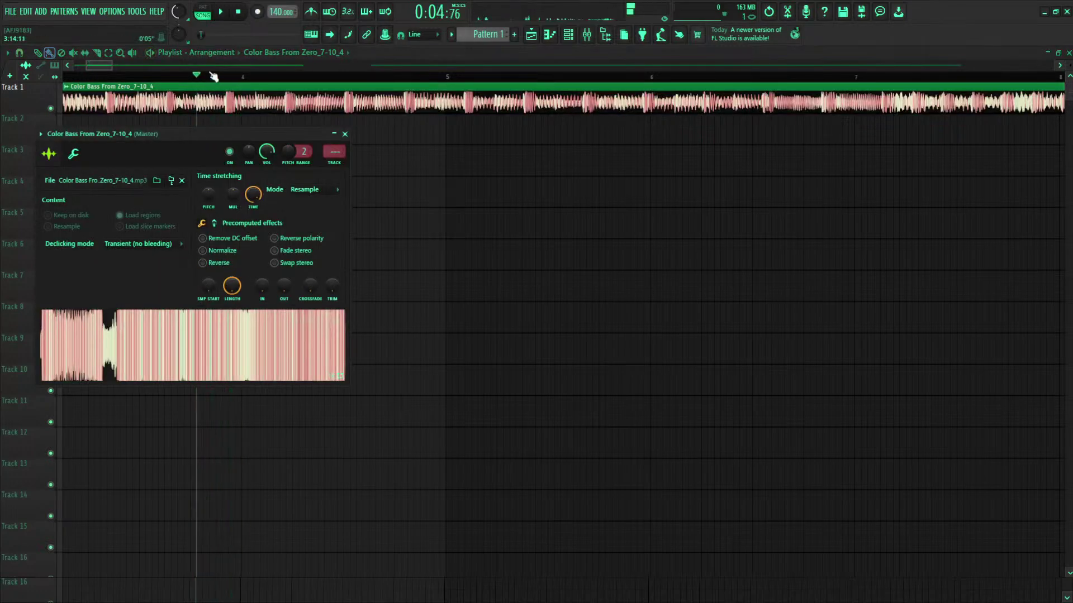
{"action": "scroll", "coordinate": [412, 78], "scroll_direction": "down", "scroll_amount": 4}
{"action": "left_click", "coordinate": [920, 79]}
{"action": "key", "text": "space"}
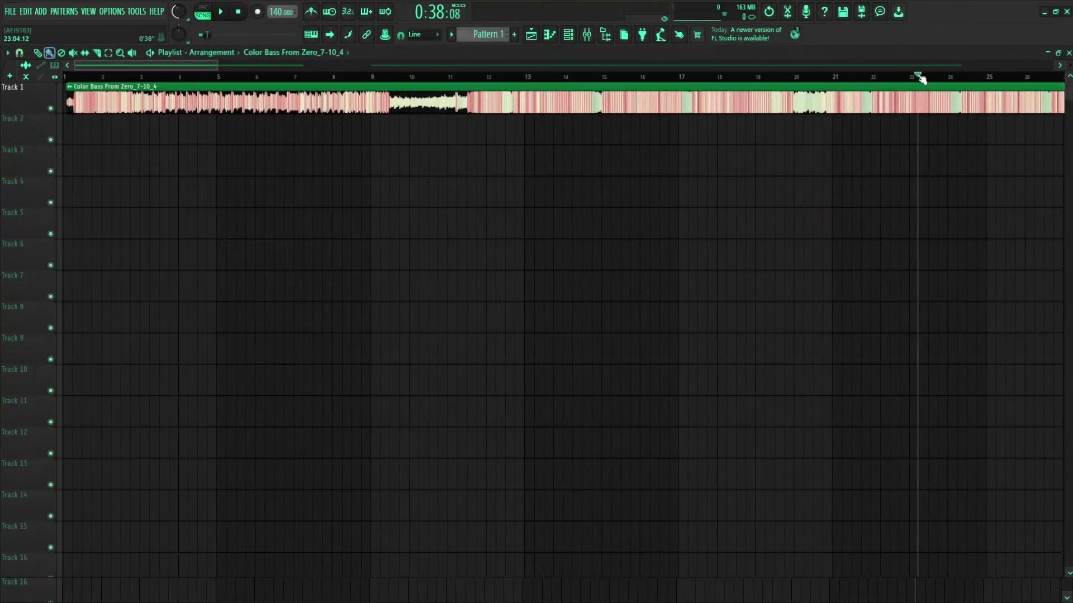
Step: Play the Color Bass clip from about bar 25, bar 31 and bar 38
{"action": "scroll", "coordinate": [920, 79], "scroll_direction": "down", "scroll_amount": 3}
{"action": "left_click", "coordinate": [864, 77]}
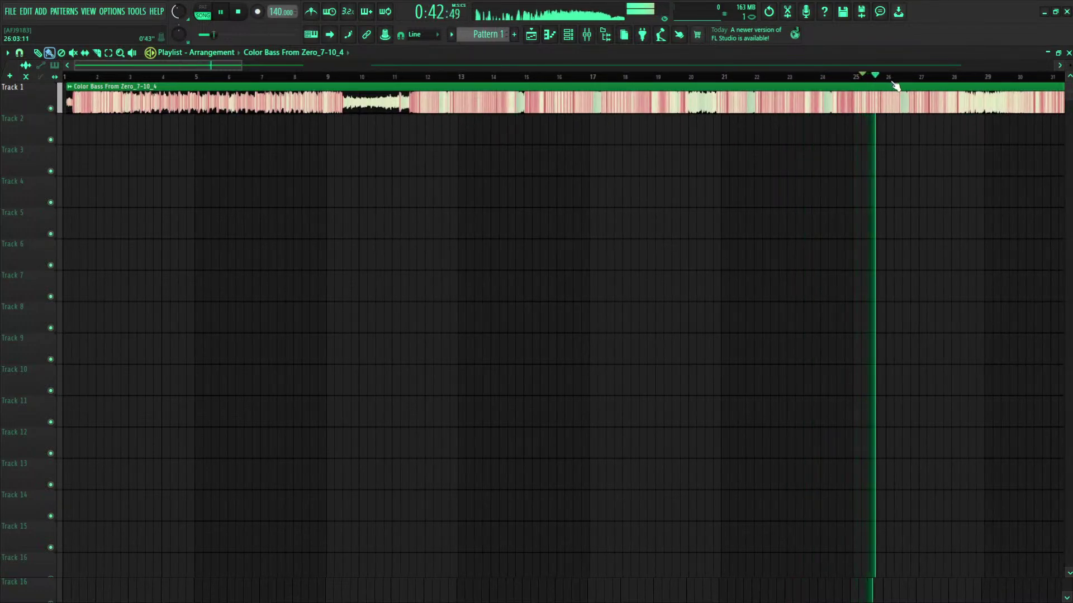
{"action": "scroll", "coordinate": [949, 79], "scroll_direction": "down", "scroll_amount": 2}
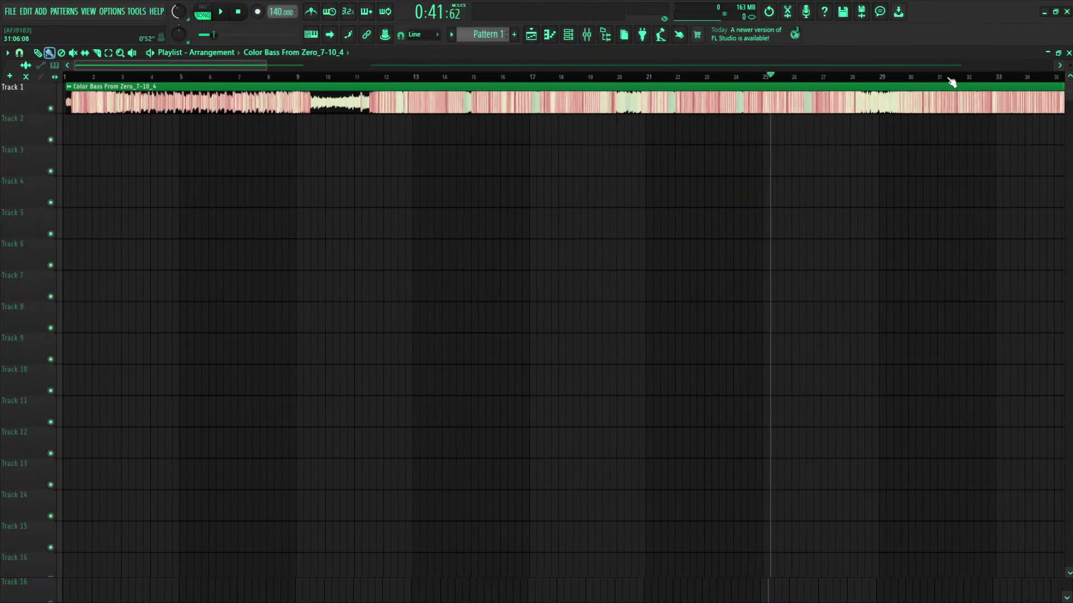
{"action": "left_click", "coordinate": [953, 77]}
{"action": "scroll", "coordinate": [956, 81], "scroll_direction": "down", "scroll_amount": 2}
{"action": "scroll", "coordinate": [956, 81], "scroll_direction": "down", "scroll_amount": 2}
{"action": "left_click", "coordinate": [896, 77]}
{"action": "key", "text": "space"}
Step: Turn Reverse back on for the Color Bass clip in its sample settings and play it from about bar 38
{"action": "double_click", "coordinate": [911, 97]}
{"action": "left_click", "coordinate": [217, 265]}
{"action": "key", "text": "space"}
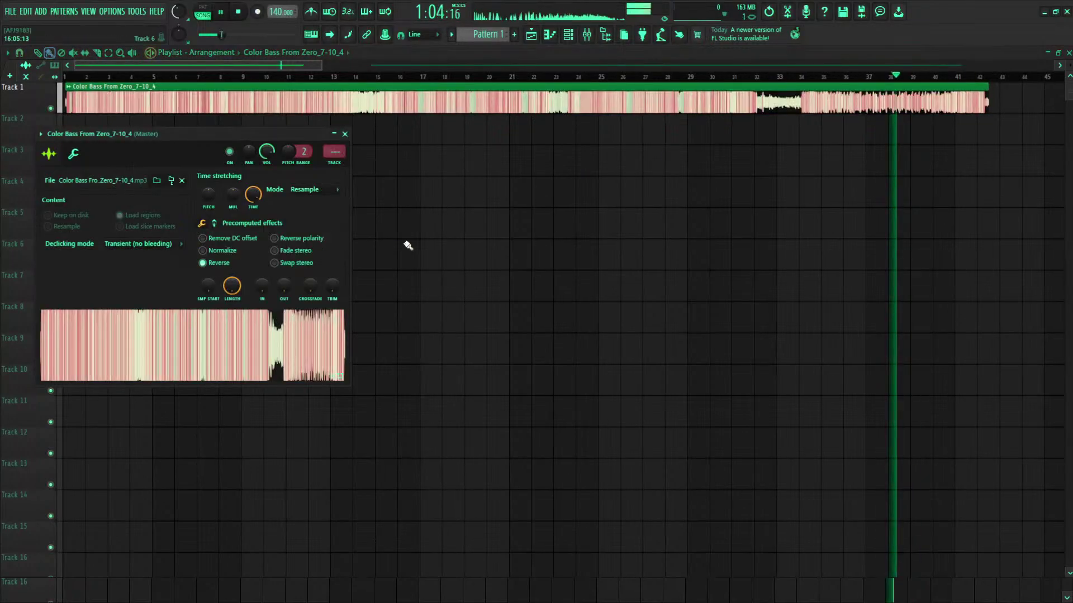
{"action": "key", "text": "Escape"}
Step: Play the reversed Color Bass clip from about bar 6, then replay it from just before bar 3
{"action": "left_click", "coordinate": [190, 79]}
{"action": "left_click", "coordinate": [103, 76]}
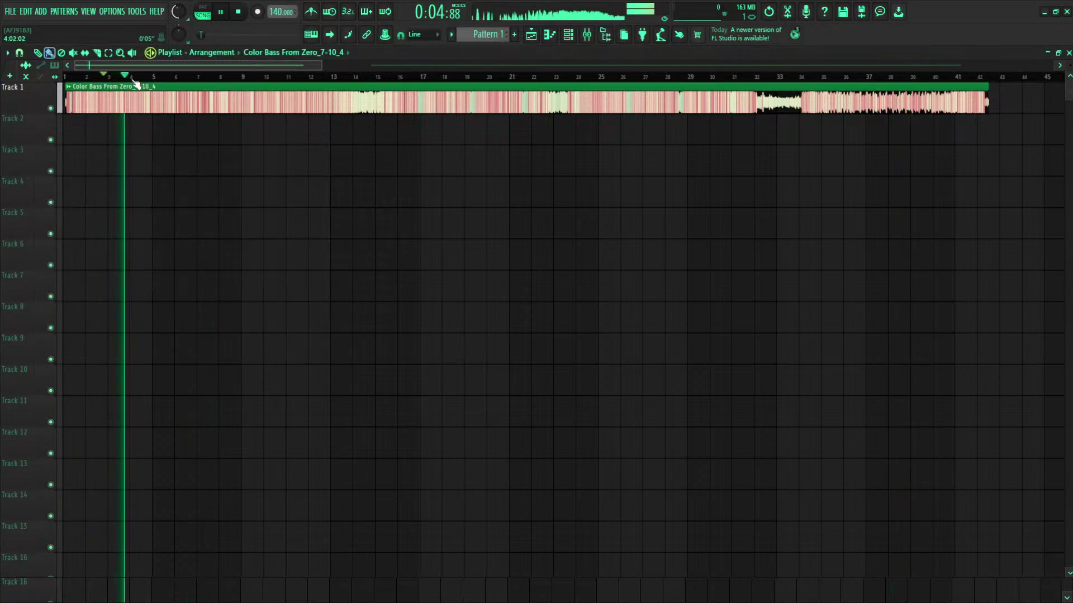
{"action": "key", "text": "space"}
Step: Play the reversed Color Bass clip from just before bar 4 to past bar 12
{"action": "scroll", "coordinate": [114, 82], "scroll_direction": "up", "scroll_amount": 4}
{"action": "scroll", "coordinate": [121, 82], "scroll_direction": "up", "scroll_amount": 4}
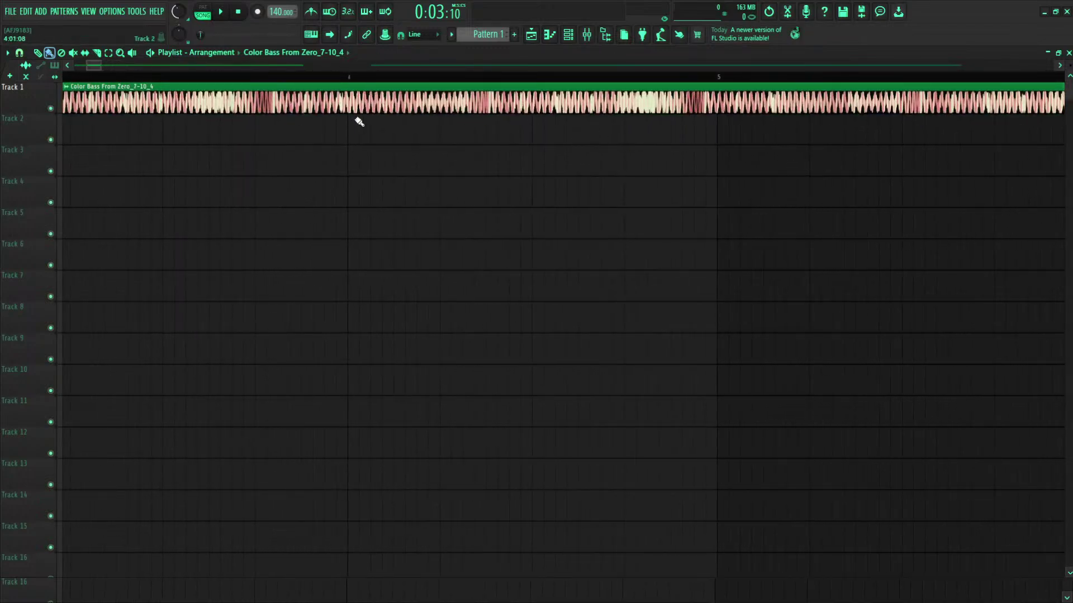
{"action": "left_click", "coordinate": [268, 79]}
{"action": "key", "text": "space"}
{"action": "scroll", "coordinate": [275, 79], "scroll_direction": "down", "scroll_amount": 6}
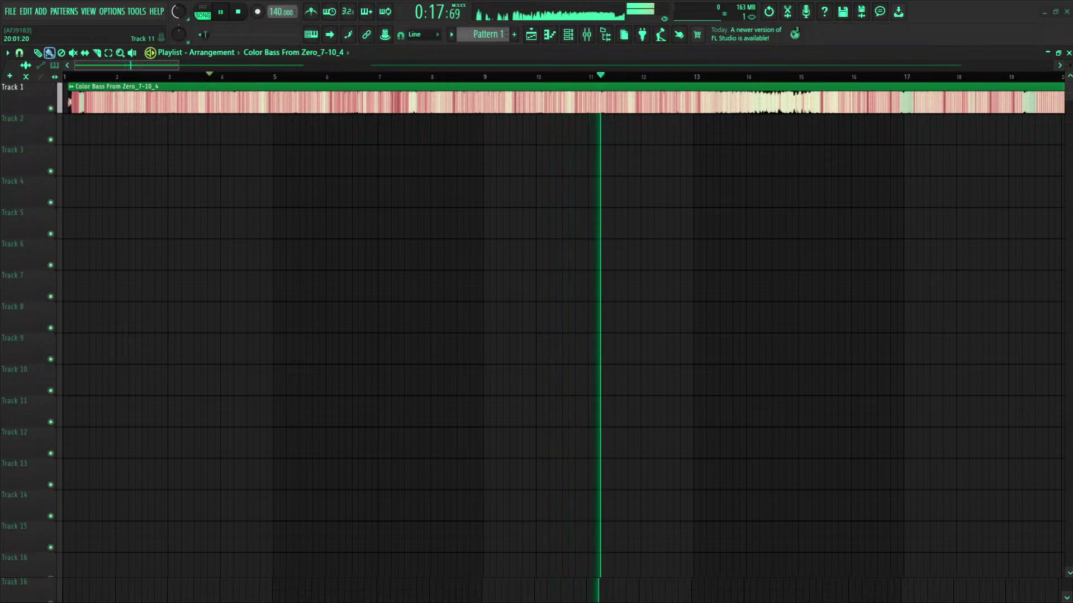
{"action": "scroll", "coordinate": [460, 84], "scroll_direction": "down", "scroll_amount": 6}
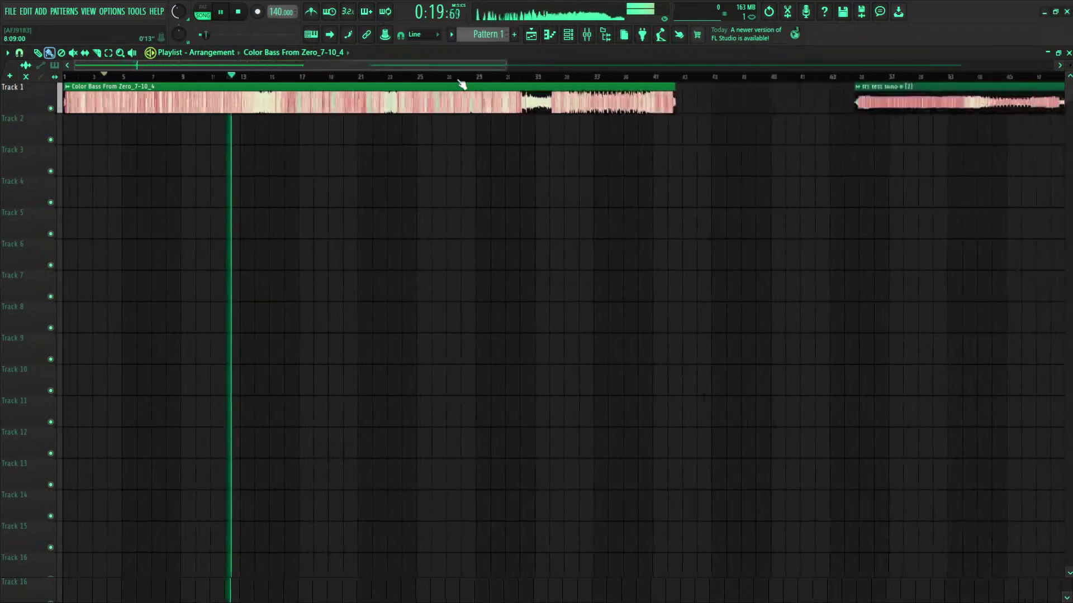
{"action": "key", "text": "space"}
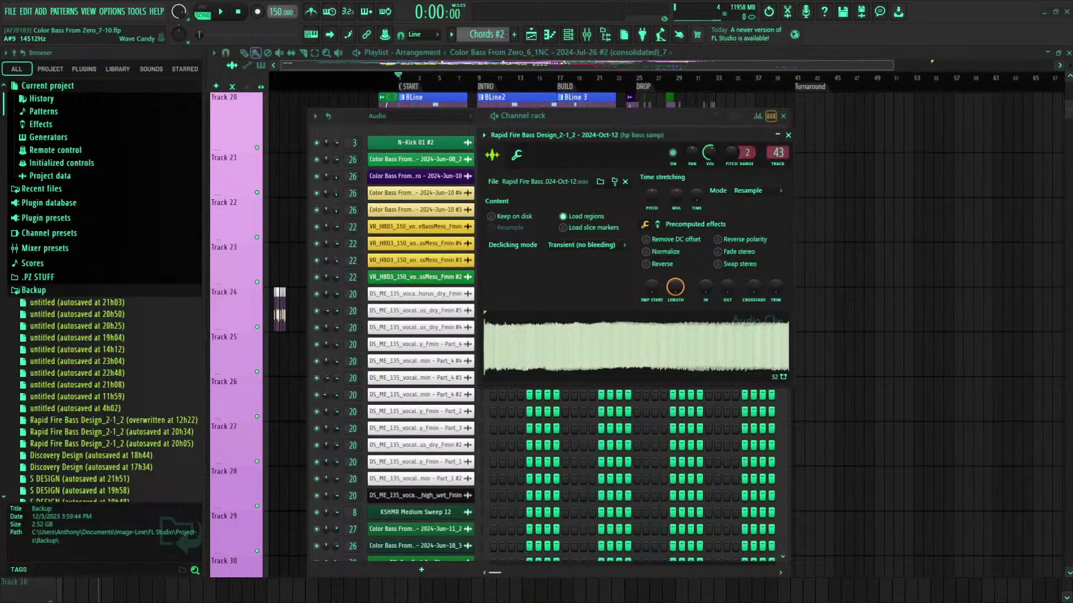
Step: Look over the track layout of the original Color Bass From Zero project, from the lead-in before START to the DROP section
{"action": "left_click", "coordinate": [416, 81]}
{"action": "left_click_drag", "start_coordinate": [399, 78], "coordinate": [387, 76]}
{"action": "scroll", "coordinate": [398, 227], "scroll_direction": "down", "scroll_amount": 2}
{"action": "scroll", "coordinate": [366, 174], "scroll_direction": "up", "scroll_amount": 6}
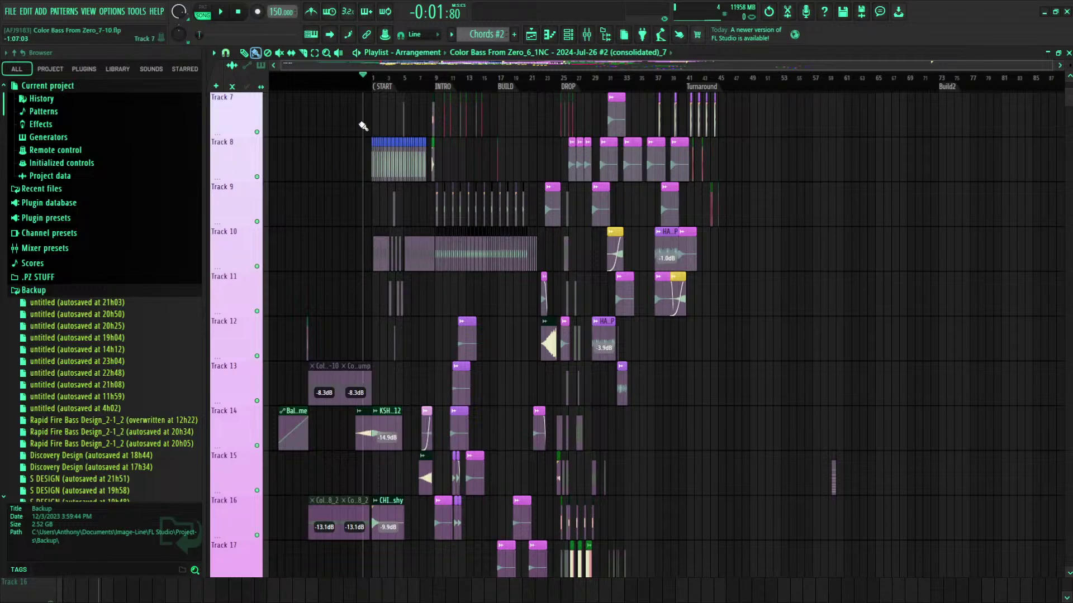
{"action": "scroll", "coordinate": [359, 96], "scroll_direction": "up", "scroll_amount": 5}
{"action": "scroll", "coordinate": [391, 90], "scroll_direction": "up", "scroll_amount": 3}
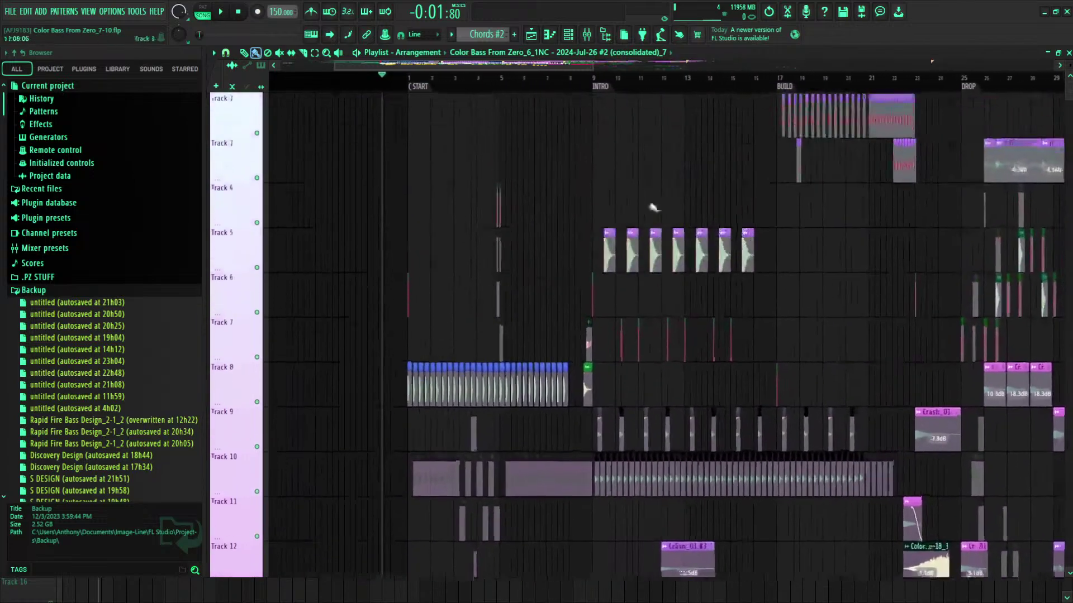
{"action": "scroll", "coordinate": [591, 68], "scroll_direction": "down", "scroll_amount": 3}
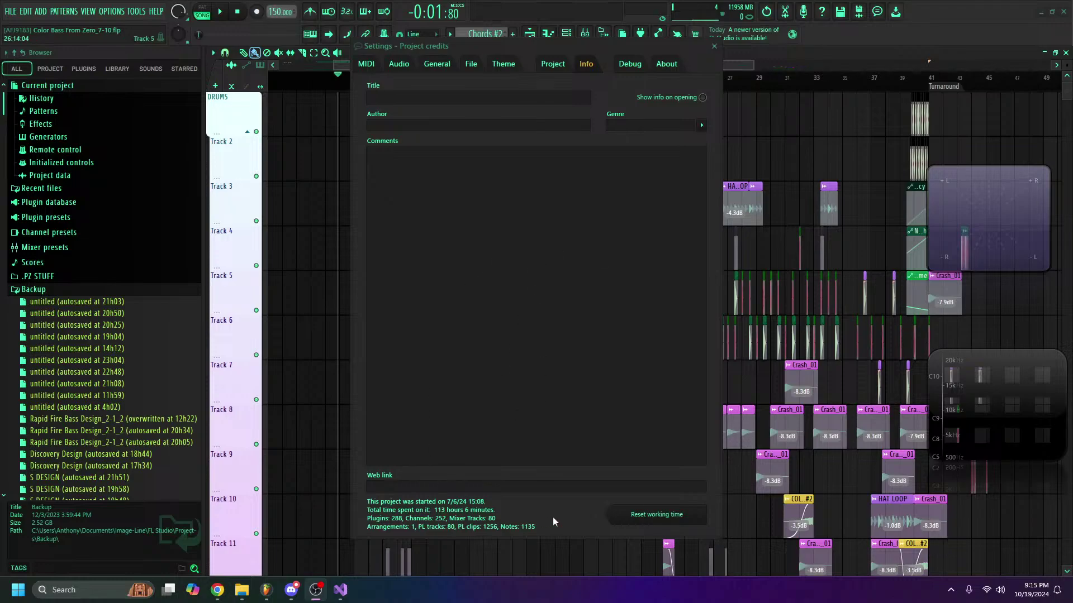
Step: Close the project info settings and survey the playlist arrangement from the START marker through the Turnaround
{"action": "left_click", "coordinate": [714, 47]}
{"action": "scroll", "coordinate": [659, 70], "scroll_direction": "down", "scroll_amount": 5}
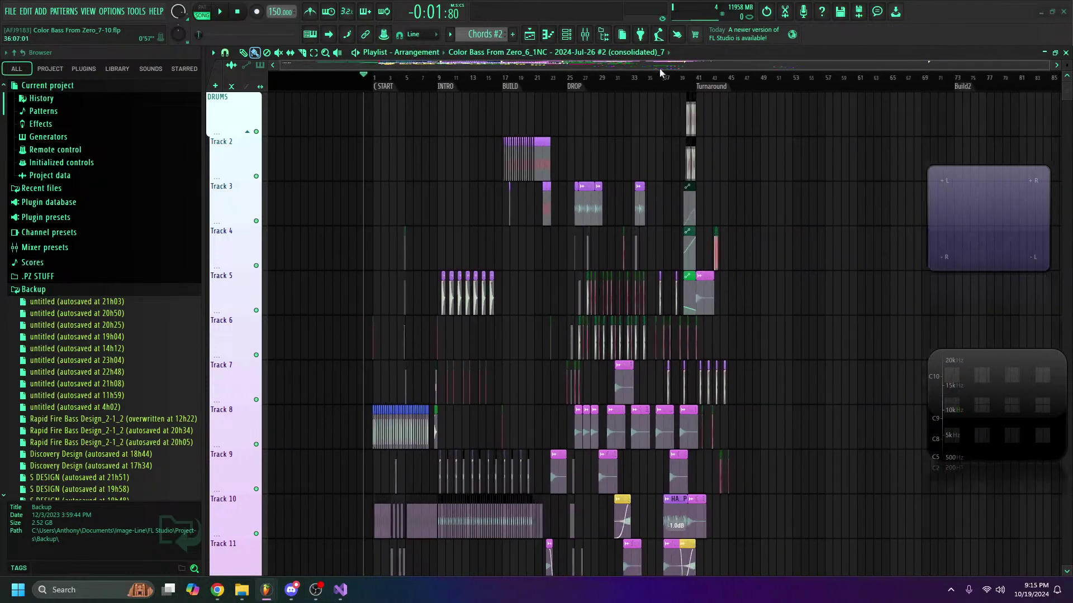
{"action": "scroll", "coordinate": [687, 208], "scroll_direction": "down", "scroll_amount": 7}
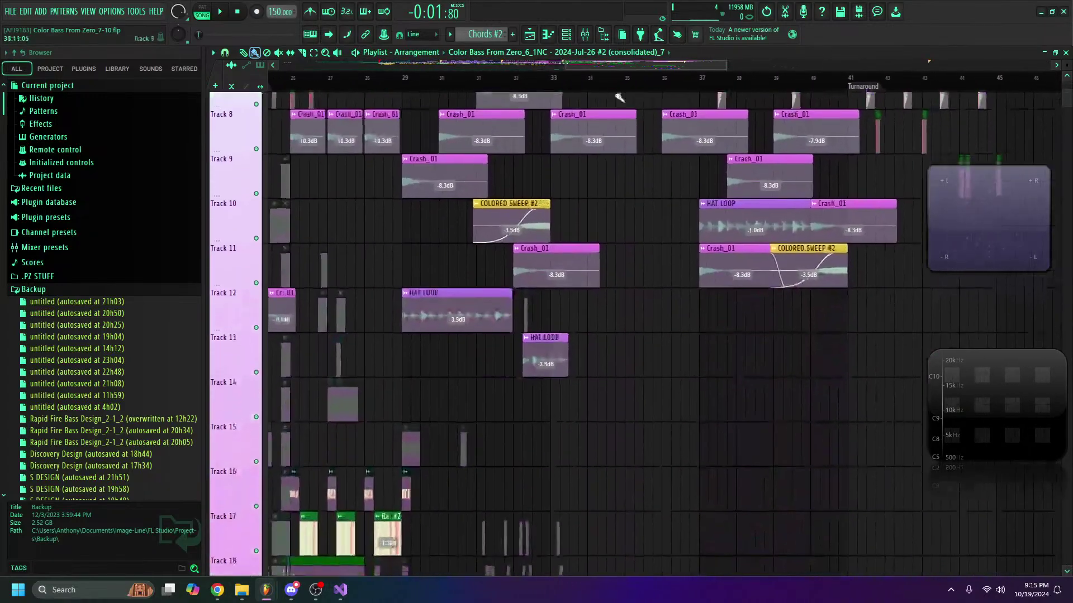
{"action": "scroll", "coordinate": [611, 80], "scroll_direction": "up", "scroll_amount": 2}
{"action": "scroll", "coordinate": [735, 266], "scroll_direction": "down", "scroll_amount": 3}
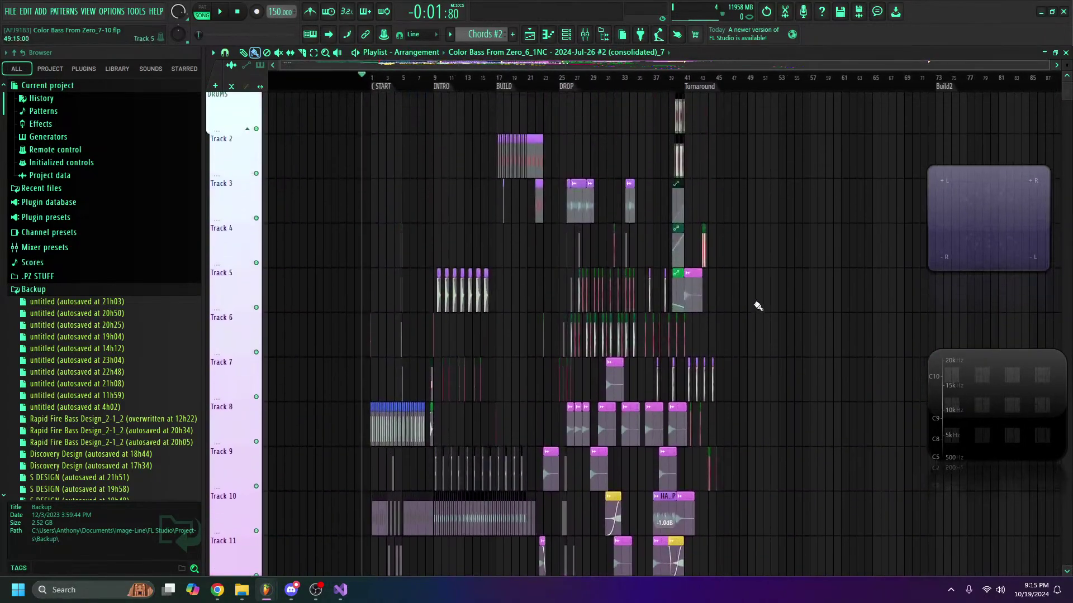
{"action": "scroll", "coordinate": [760, 310], "scroll_direction": "down", "scroll_amount": 10}
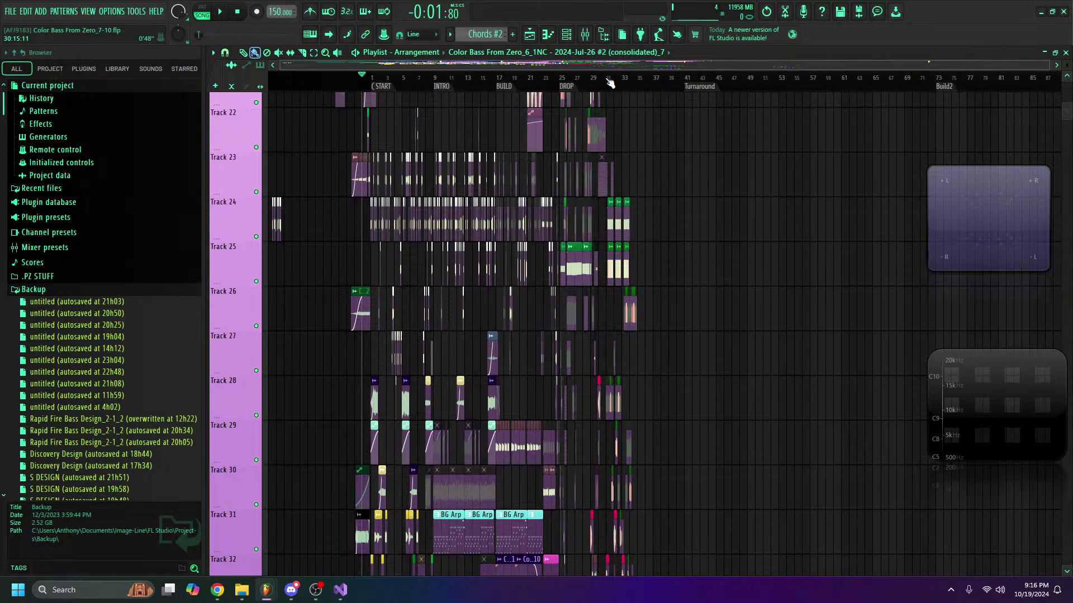
{"action": "scroll", "coordinate": [559, 83], "scroll_direction": "up", "scroll_amount": 6}
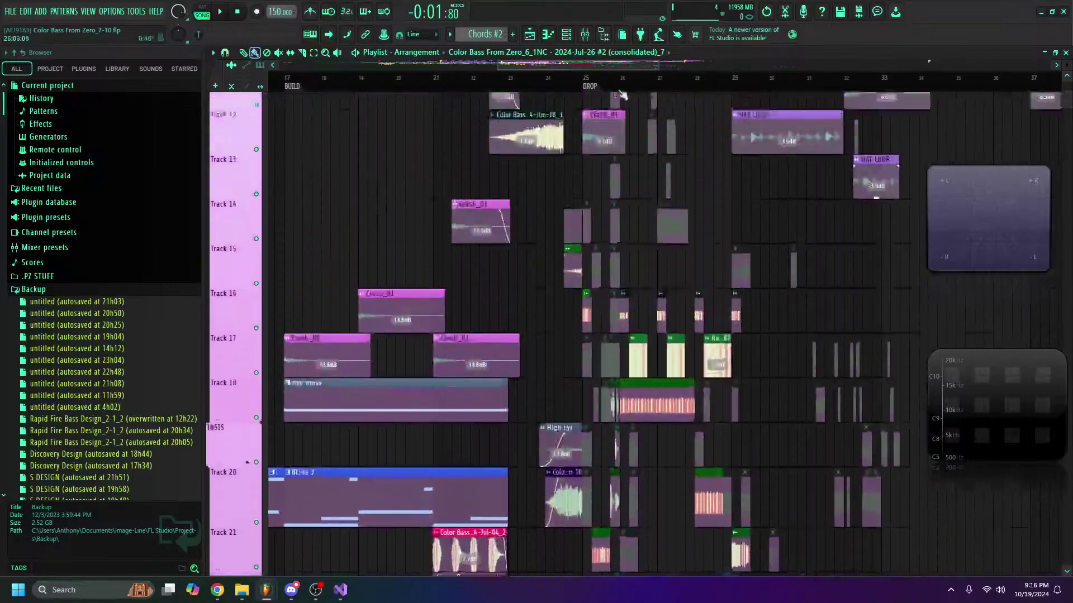
{"action": "scroll", "coordinate": [589, 85], "scroll_direction": "down", "scroll_amount": 6}
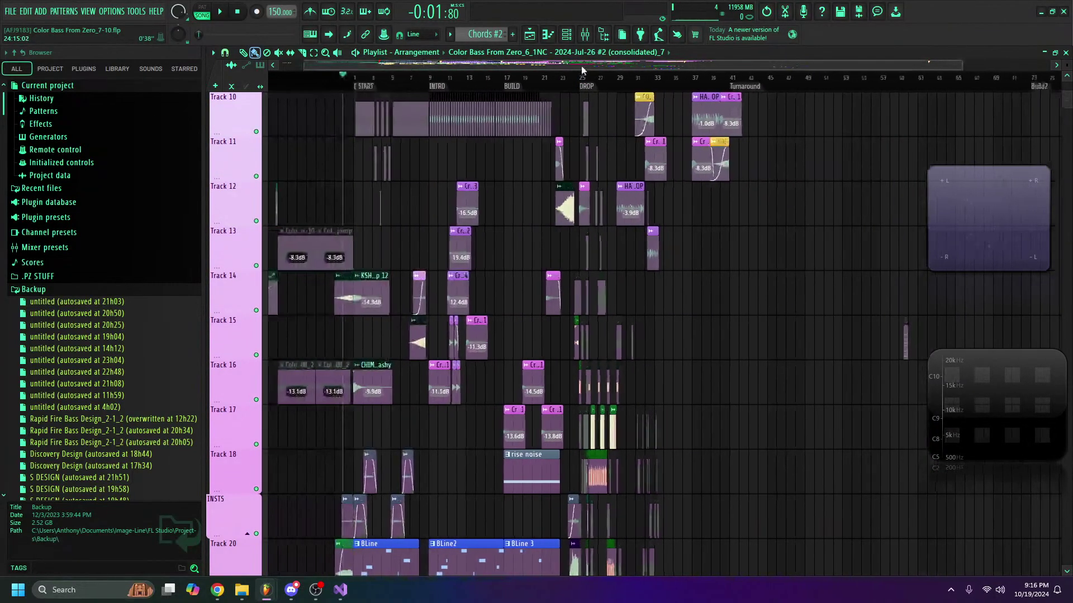
{"action": "scroll", "coordinate": [676, 64], "scroll_direction": "up", "scroll_amount": 5}
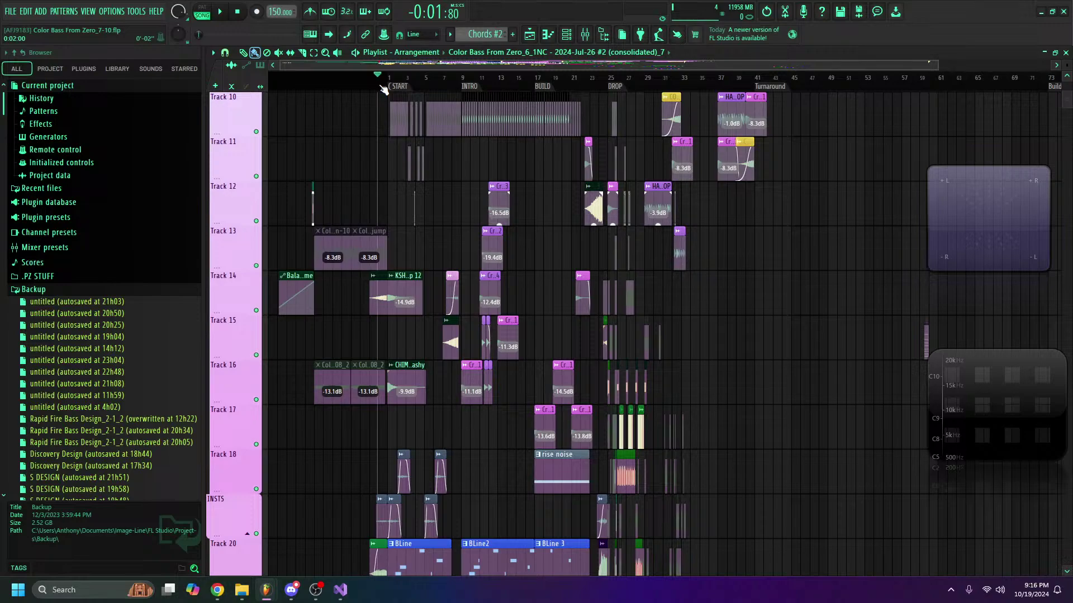
Step: Examine the clips on the percussion, vocal chop and instrument tracks, down to the patterns around Track 38
{"action": "scroll", "coordinate": [386, 89], "scroll_direction": "down", "scroll_amount": 2}
{"action": "scroll", "coordinate": [702, 273], "scroll_direction": "up", "scroll_amount": 6}
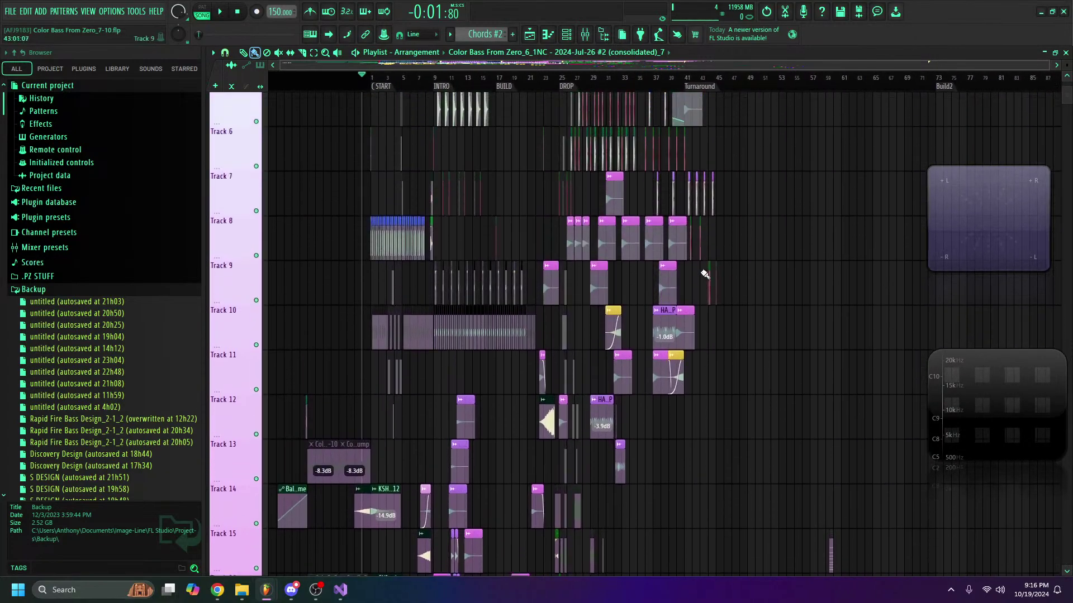
{"action": "scroll", "coordinate": [727, 288], "scroll_direction": "down", "scroll_amount": 8}
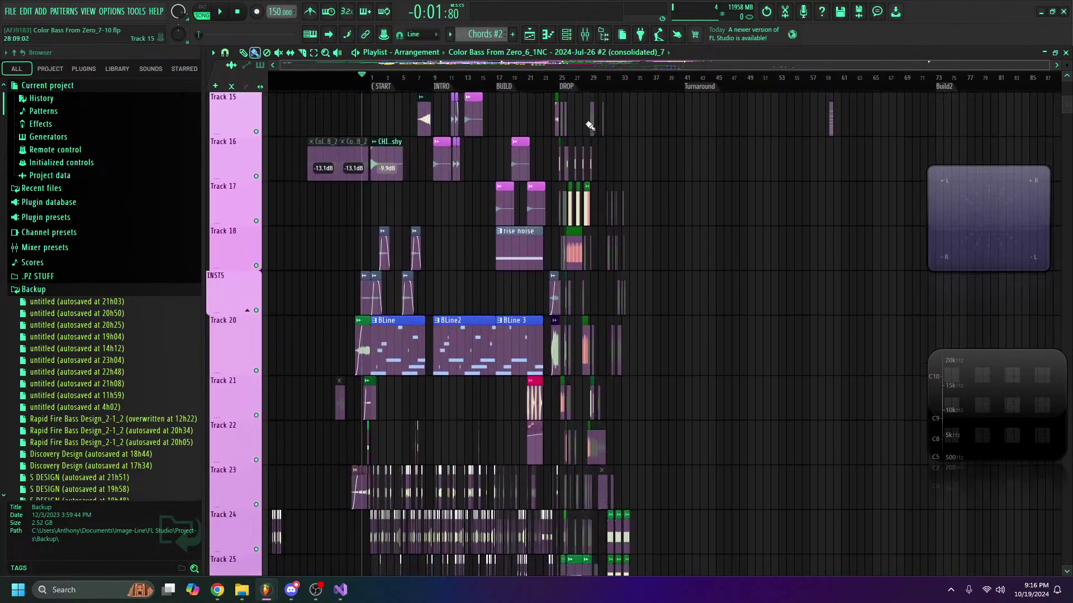
{"action": "scroll", "coordinate": [568, 82], "scroll_direction": "up", "scroll_amount": 1}
{"action": "scroll", "coordinate": [569, 82], "scroll_direction": "up", "scroll_amount": 3}
{"action": "scroll", "coordinate": [675, 304], "scroll_direction": "down", "scroll_amount": 1}
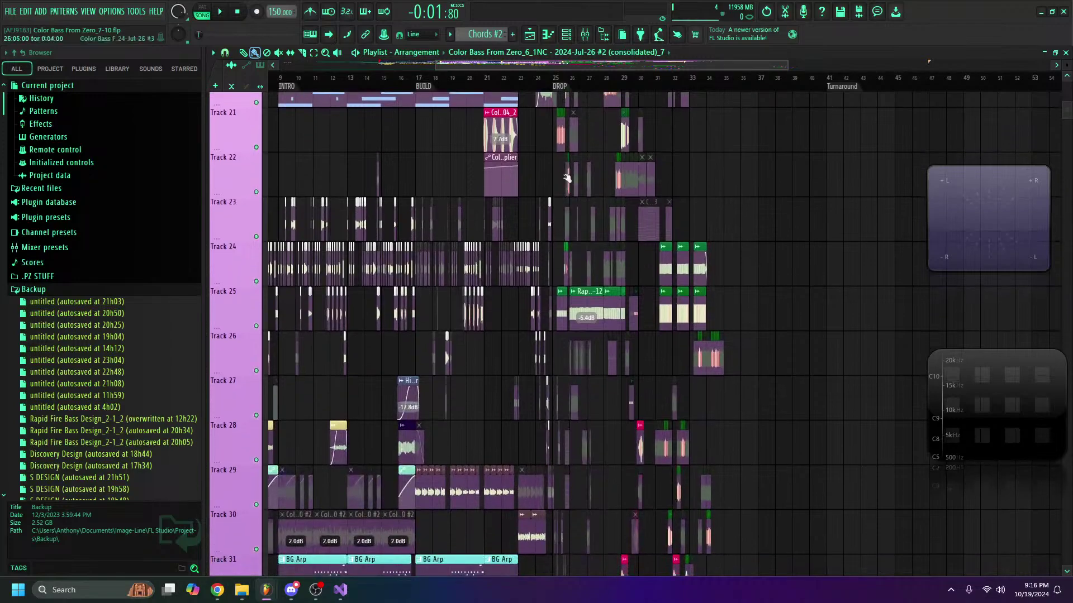
{"action": "left_click_drag", "start_coordinate": [491, 64], "coordinate": [426, 75]}
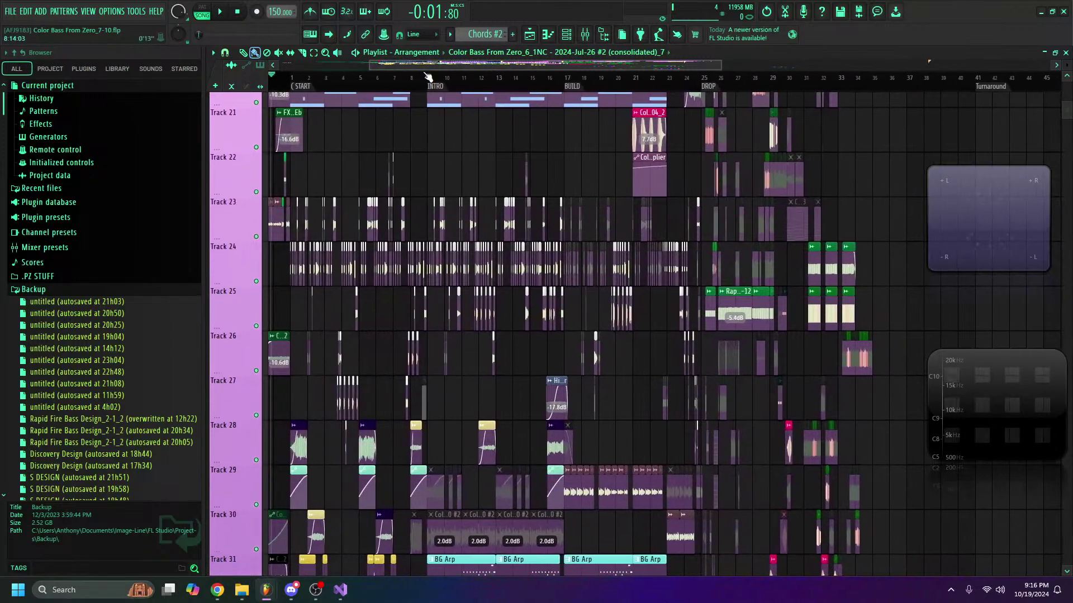
{"action": "scroll", "coordinate": [526, 252], "scroll_direction": "down", "scroll_amount": 10}
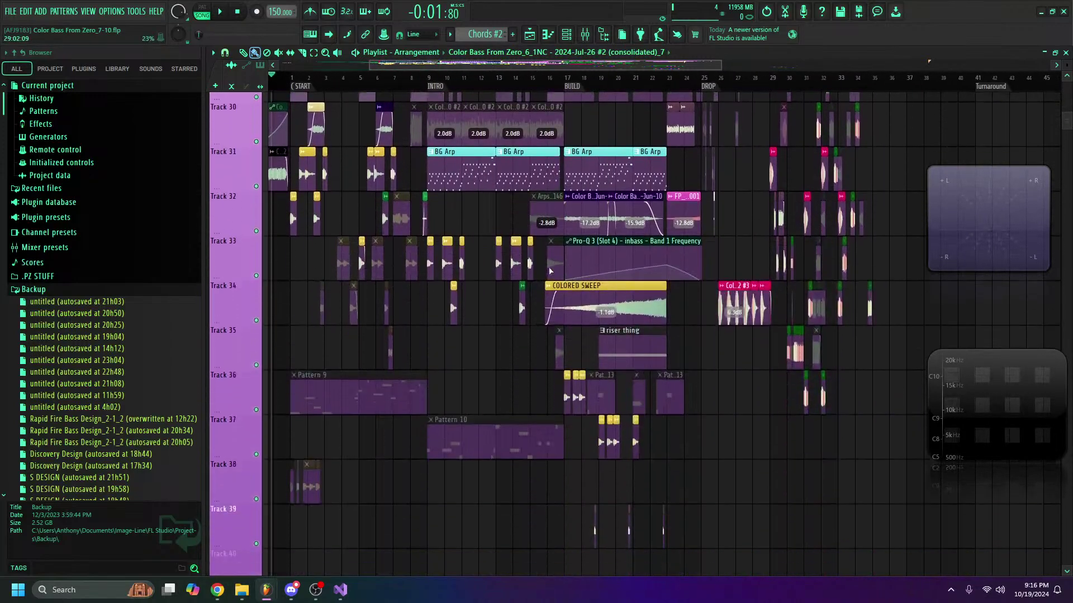
{"action": "scroll", "coordinate": [500, 236], "scroll_direction": "up", "scroll_amount": 4}
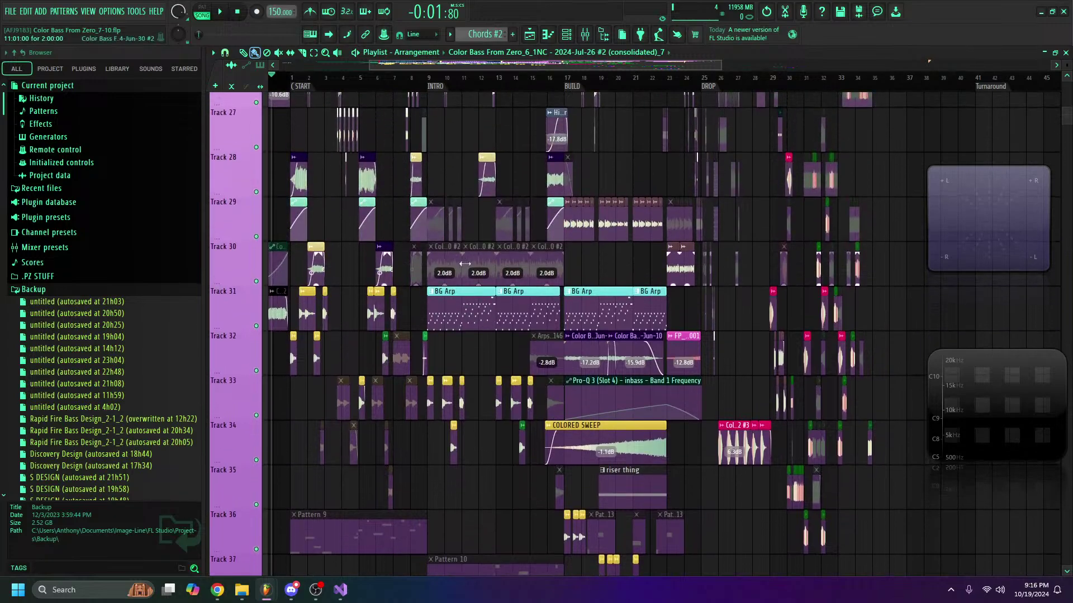
Step: Audition the muted Color Bass From Zero audio clip on Track 30 in its channel settings, and stop playback
{"action": "double_click", "coordinate": [467, 263]}
{"action": "left_click", "coordinate": [442, 335]}
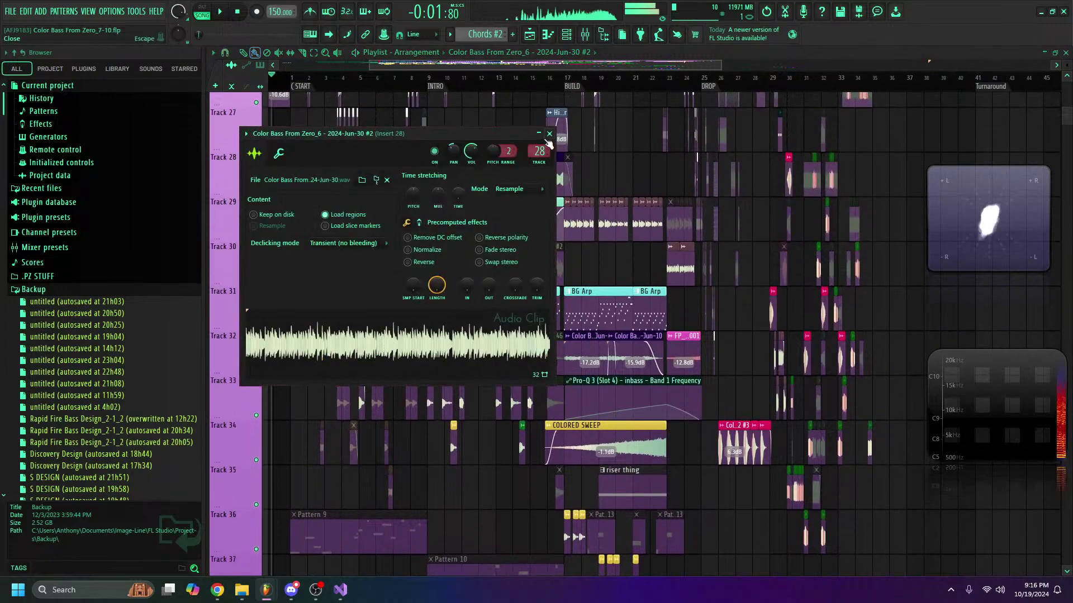
{"action": "left_click", "coordinate": [549, 134]}
{"action": "left_click_drag", "start_coordinate": [446, 67], "coordinate": [285, 75]}
{"action": "key", "text": "space"}
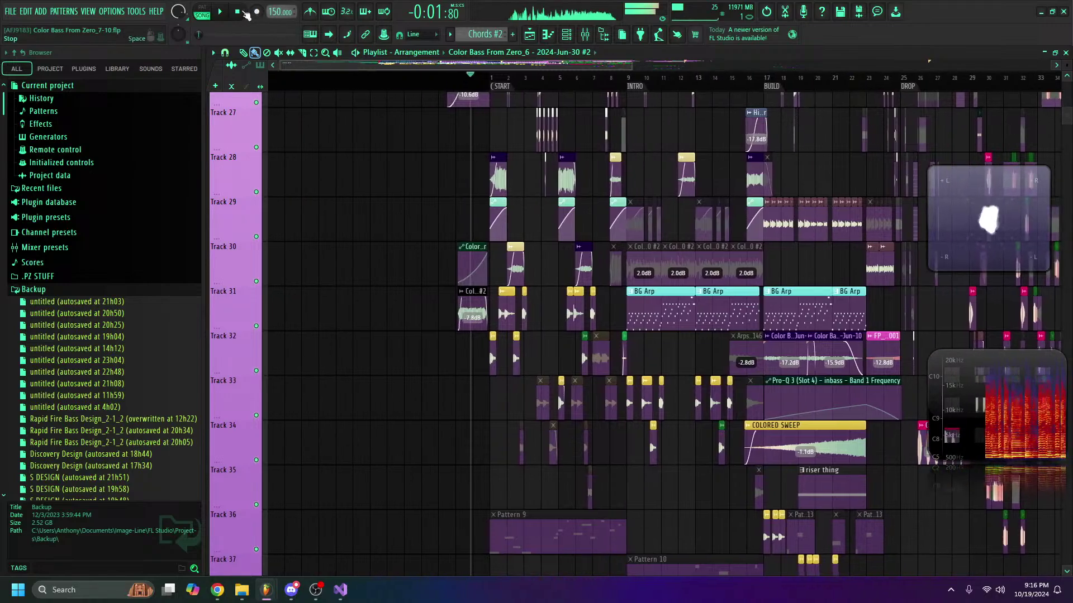
Step: Solo the VOC CHP track in the mixer
{"action": "scroll", "coordinate": [483, 310], "scroll_direction": "down", "scroll_amount": 5}
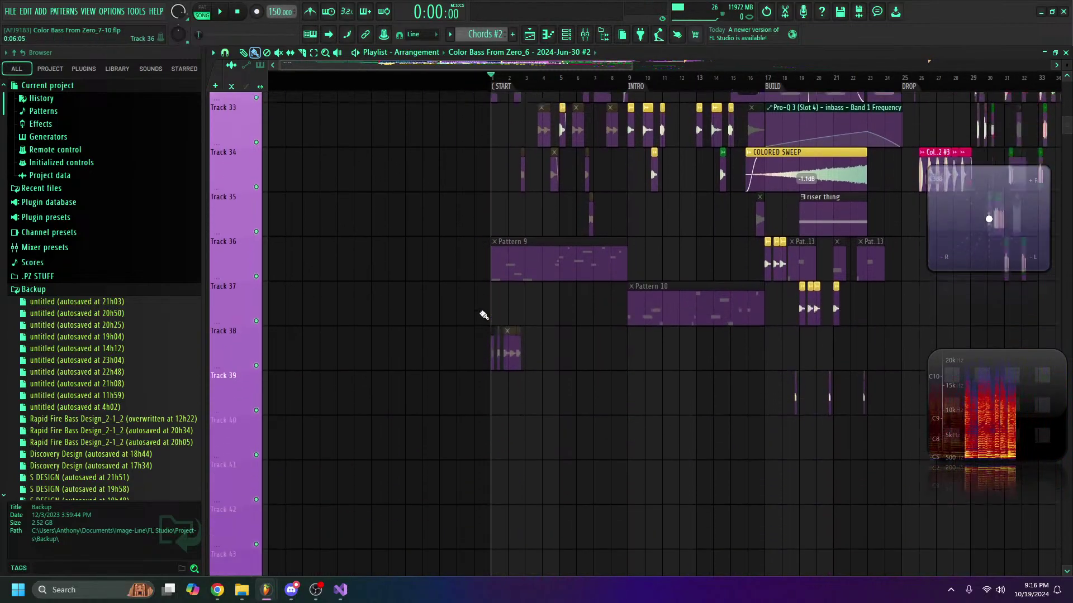
{"action": "scroll", "coordinate": [572, 400], "scroll_direction": "up", "scroll_amount": 10}
{"action": "scroll", "coordinate": [581, 391], "scroll_direction": "up", "scroll_amount": 5}
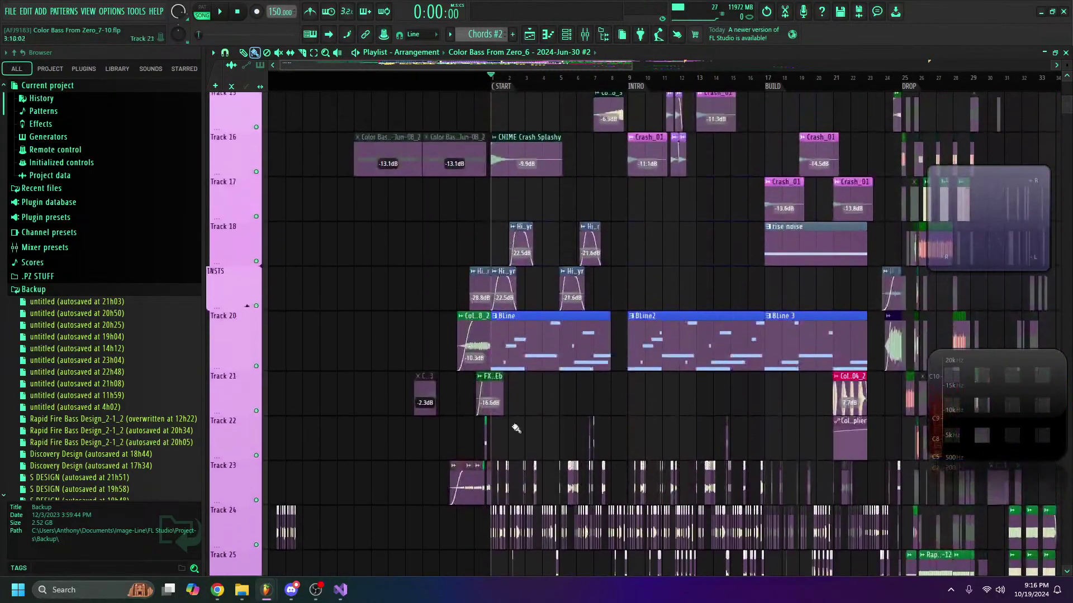
{"action": "left_click", "coordinate": [591, 34]}
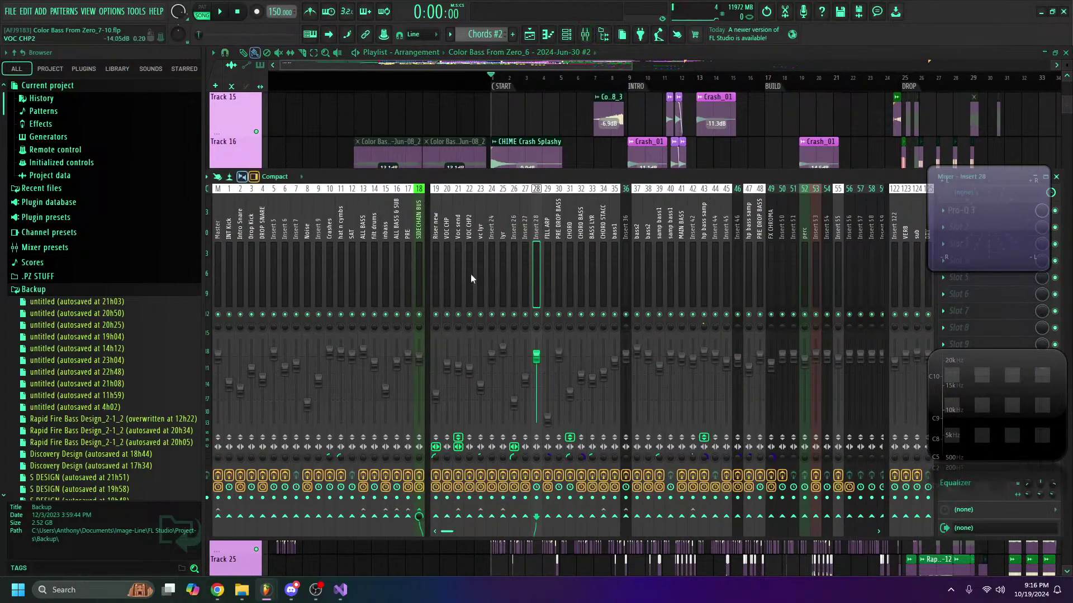
{"action": "right_click", "coordinate": [448, 314]}
{"action": "left_click", "coordinate": [451, 319]}
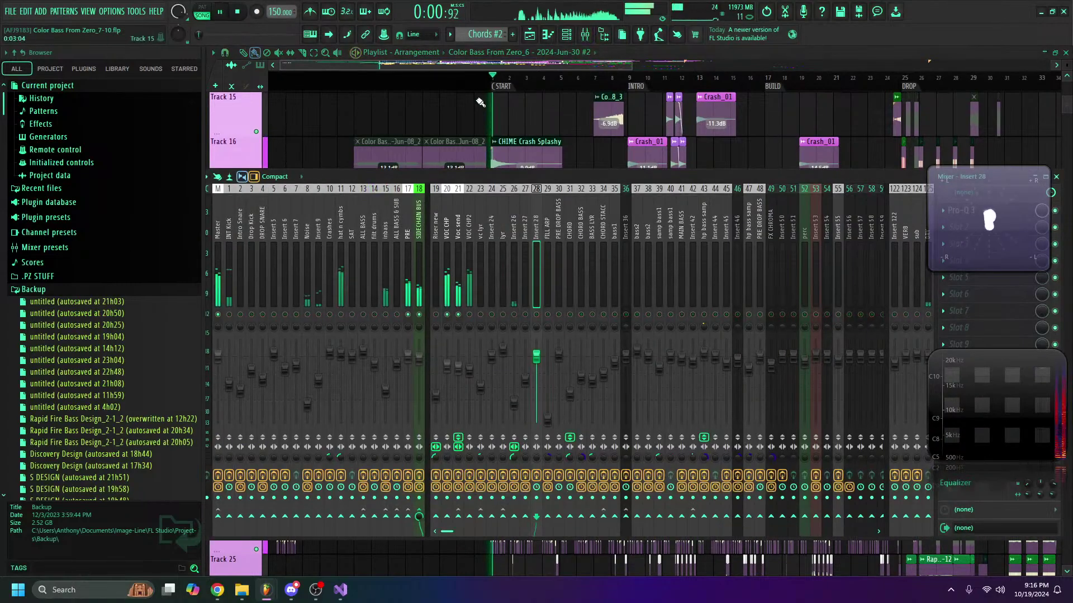
Step: Play the soloed vocal chops from the START marker, stop, and show the Track 24 clips up close
{"action": "left_click", "coordinate": [492, 69]}
{"action": "scroll", "coordinate": [497, 78], "scroll_direction": "up", "scroll_amount": 5}
{"action": "scroll", "coordinate": [683, 290], "scroll_direction": "down", "scroll_amount": 5}
{"action": "key", "text": "space"}
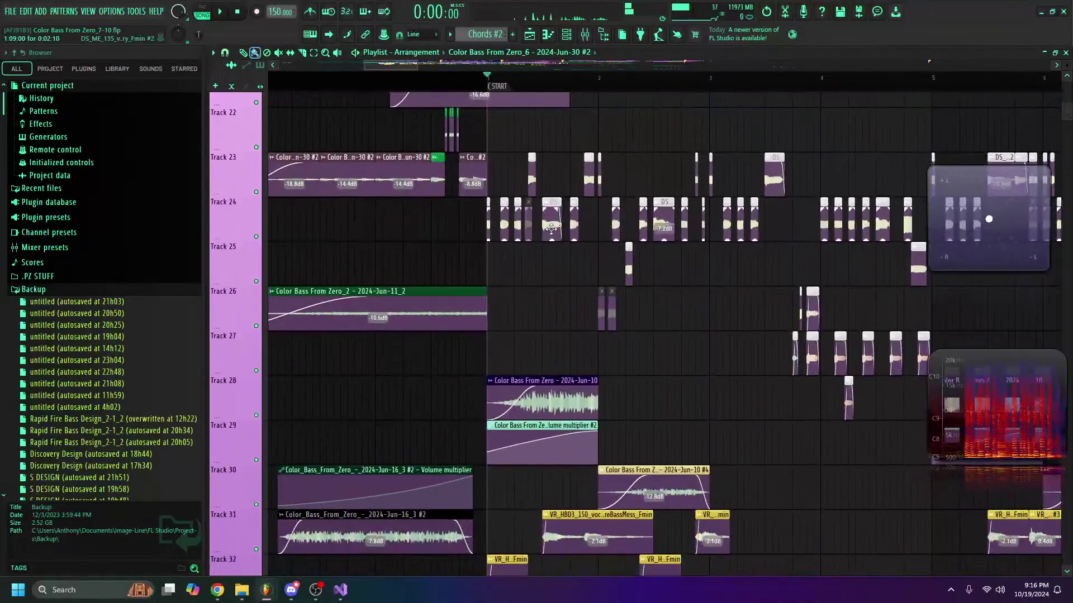
Step: Try resetting the time-stretching pitch of the female lights_out_chorus vocal clip #2 on Track 24, and close its settings
{"action": "double_click", "coordinate": [552, 228]}
{"action": "left_click_drag", "start_coordinate": [364, 159], "coordinate": [465, 104]}
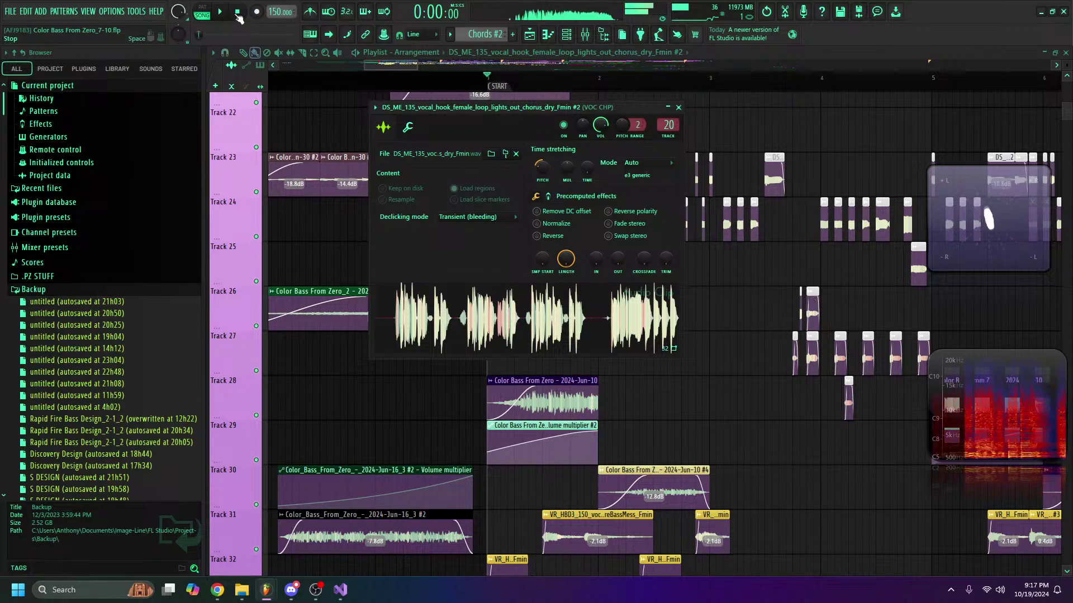
{"action": "right_click", "coordinate": [542, 166]}
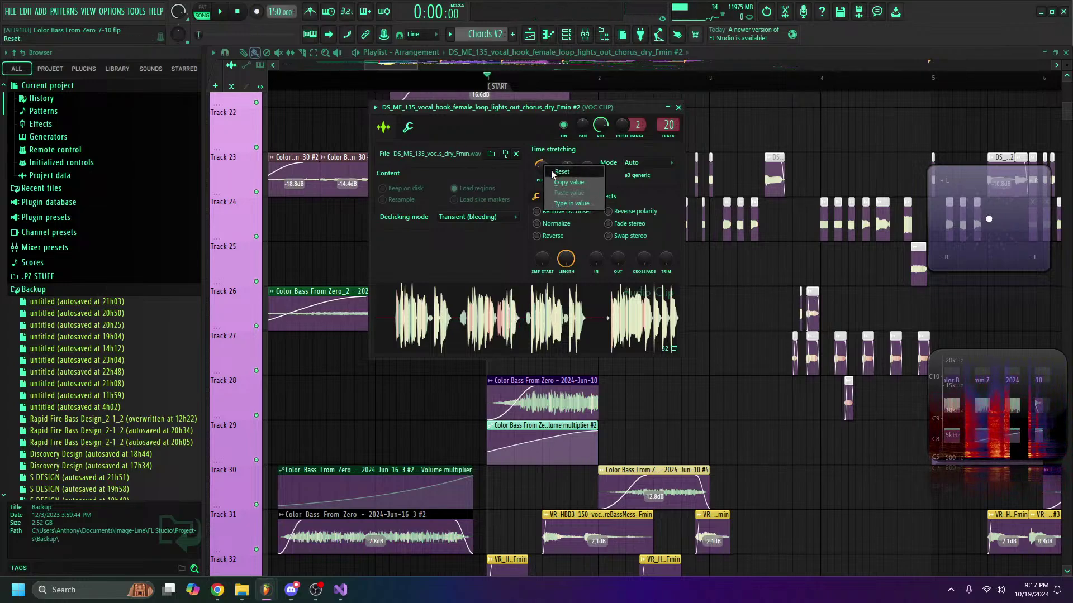
{"action": "left_click", "coordinate": [553, 173]}
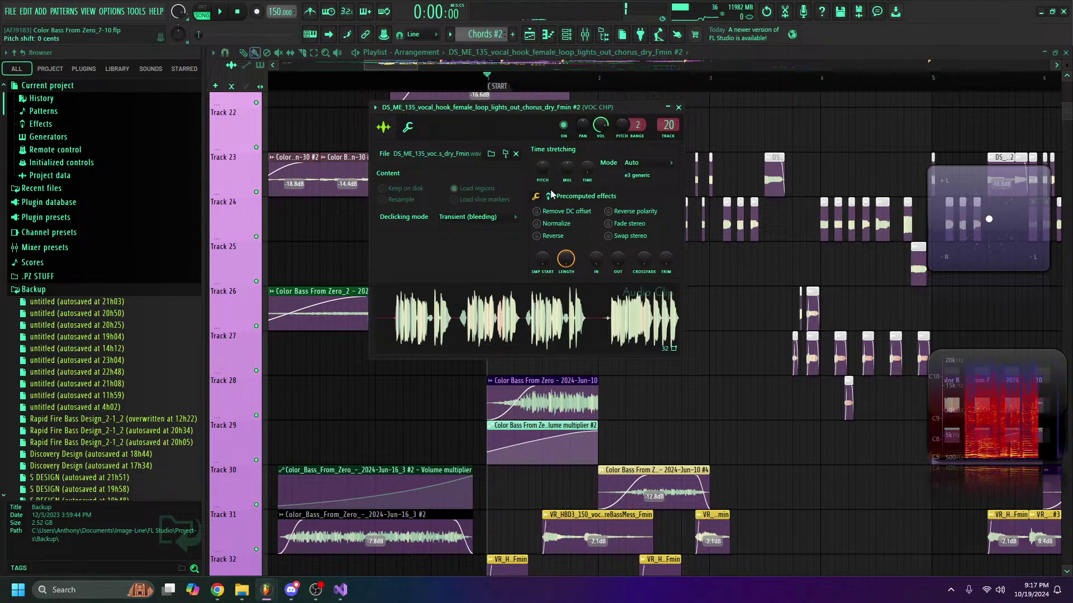
{"action": "key", "text": "Escape"}
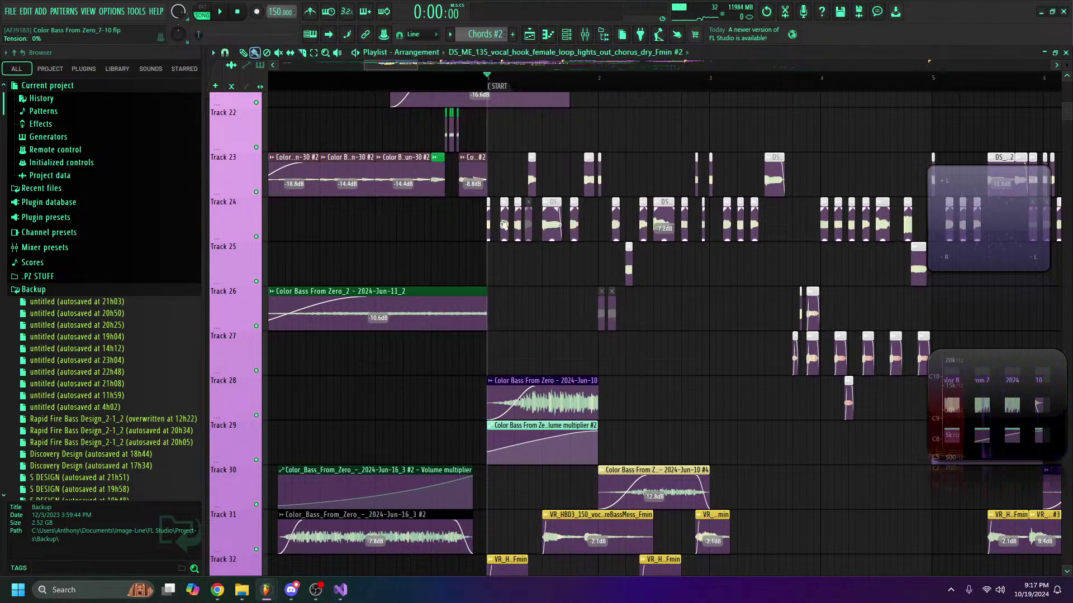
Step: Inspect another vocal chop clip near the start of Track 24, and listen to the chops from the START marker
{"action": "scroll", "coordinate": [519, 253], "scroll_direction": "up", "scroll_amount": 3}
{"action": "scroll", "coordinate": [519, 253], "scroll_direction": "left", "scroll_amount": 1}
{"action": "scroll", "coordinate": [455, 454], "scroll_direction": "up", "scroll_amount": 4}
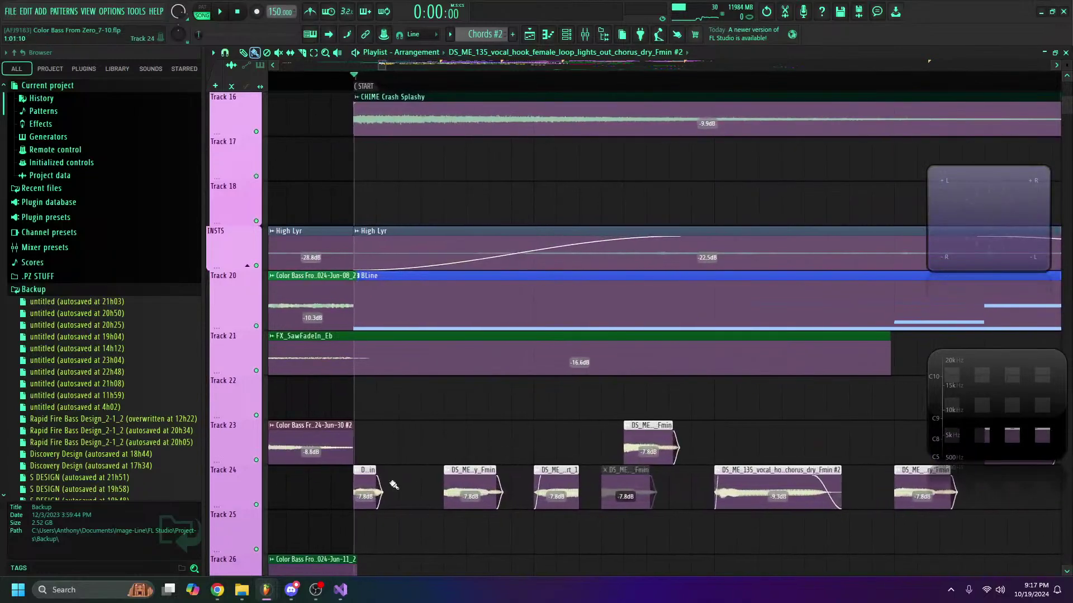
{"action": "double_click", "coordinate": [497, 480]}
{"action": "left_click", "coordinate": [728, 122]}
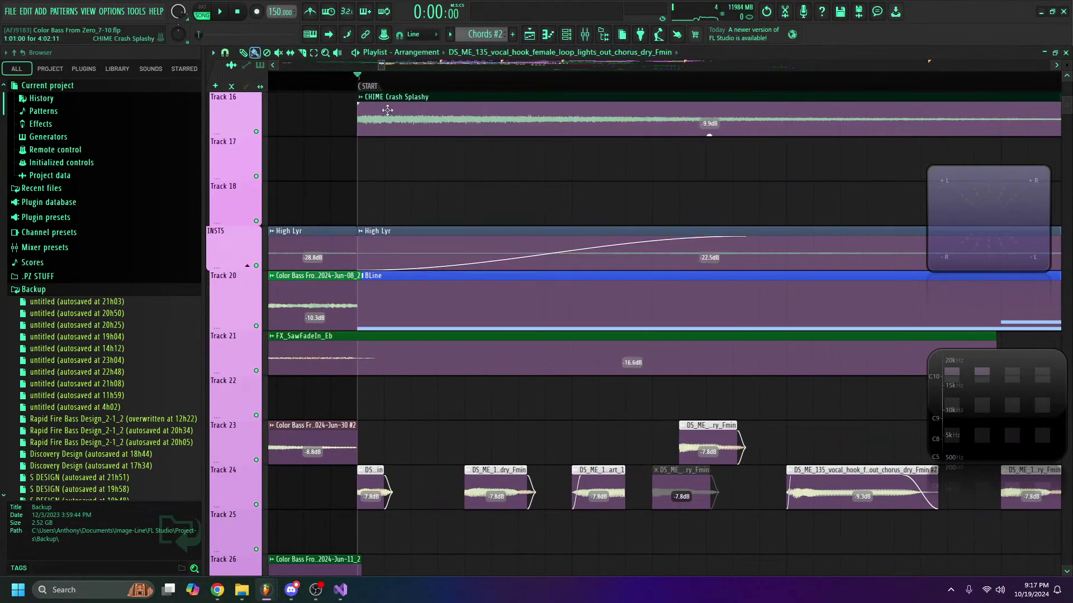
{"action": "scroll", "coordinate": [321, 84], "scroll_direction": "down", "scroll_amount": 2}
{"action": "key", "text": "space"}
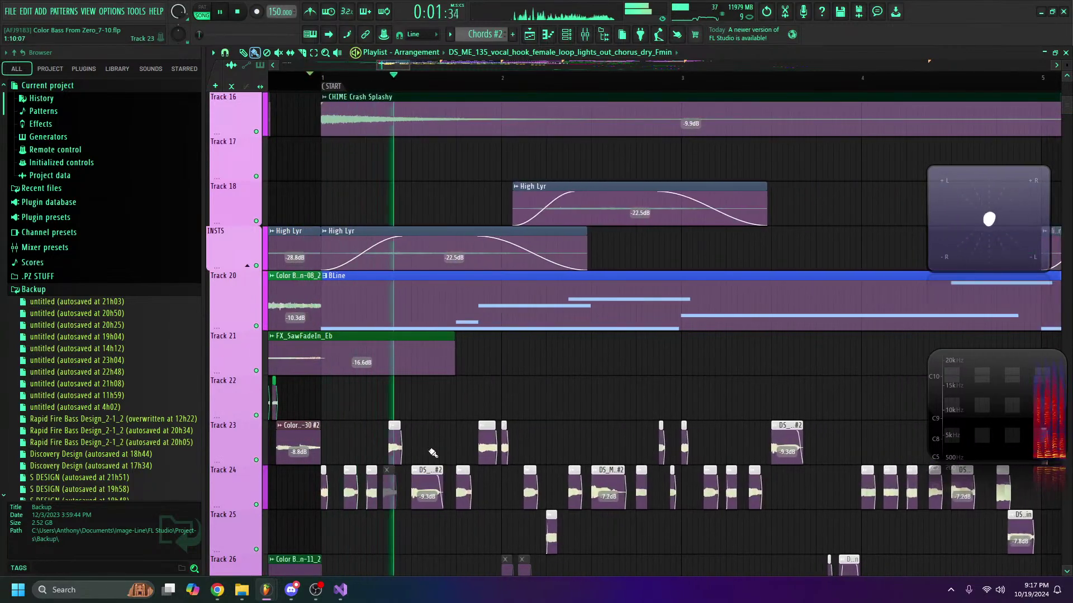
{"action": "scroll", "coordinate": [417, 178], "scroll_direction": "down", "scroll_amount": 2}
{"action": "key", "text": "space"}
Step: Show the VOC CHP mixer track assigned to the lights_out_chorus vocal clip and view its Chroma effect settings
{"action": "double_click", "coordinate": [373, 233]}
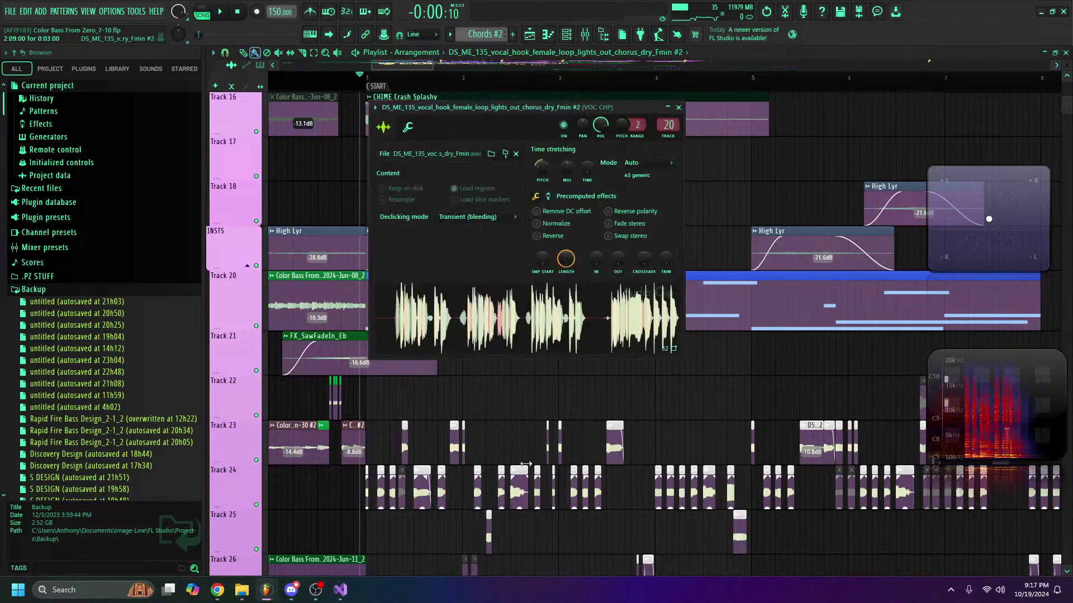
{"action": "double_click", "coordinate": [666, 123]}
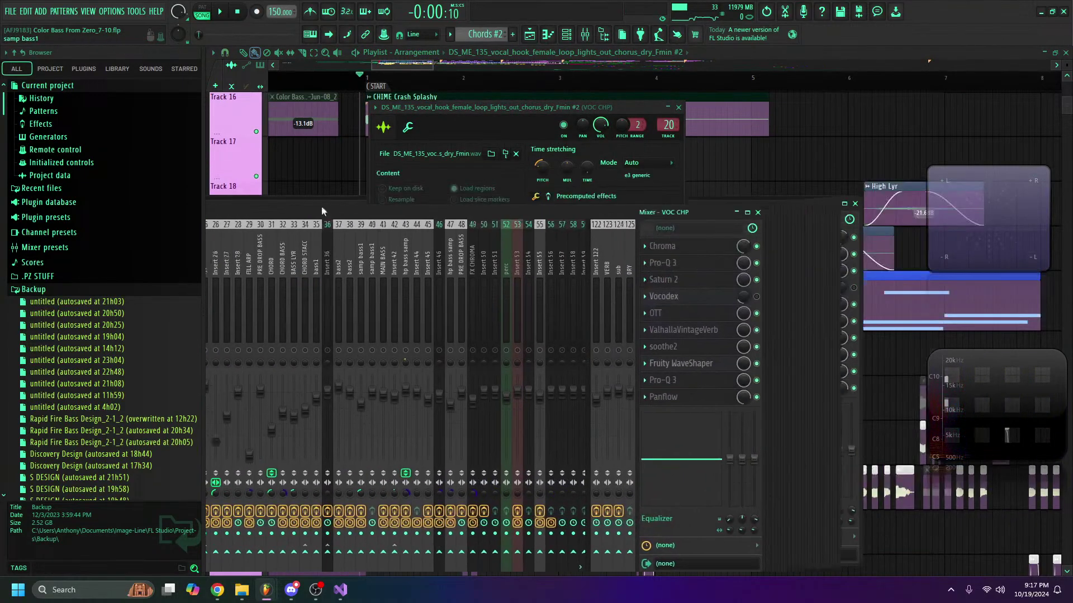
{"action": "left_click", "coordinate": [670, 249]}
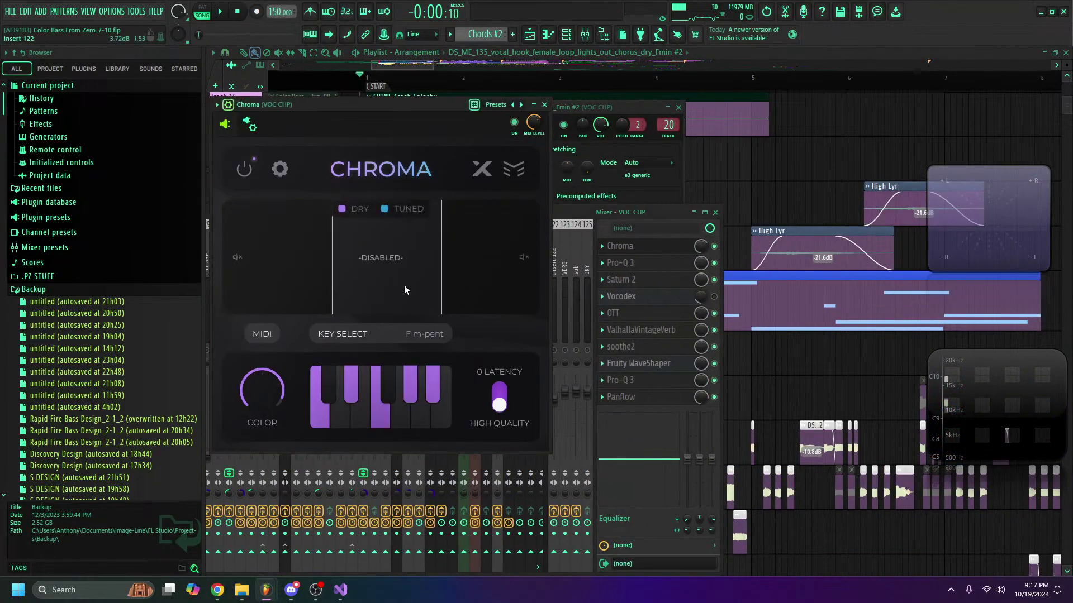
{"action": "left_click", "coordinate": [669, 256]}
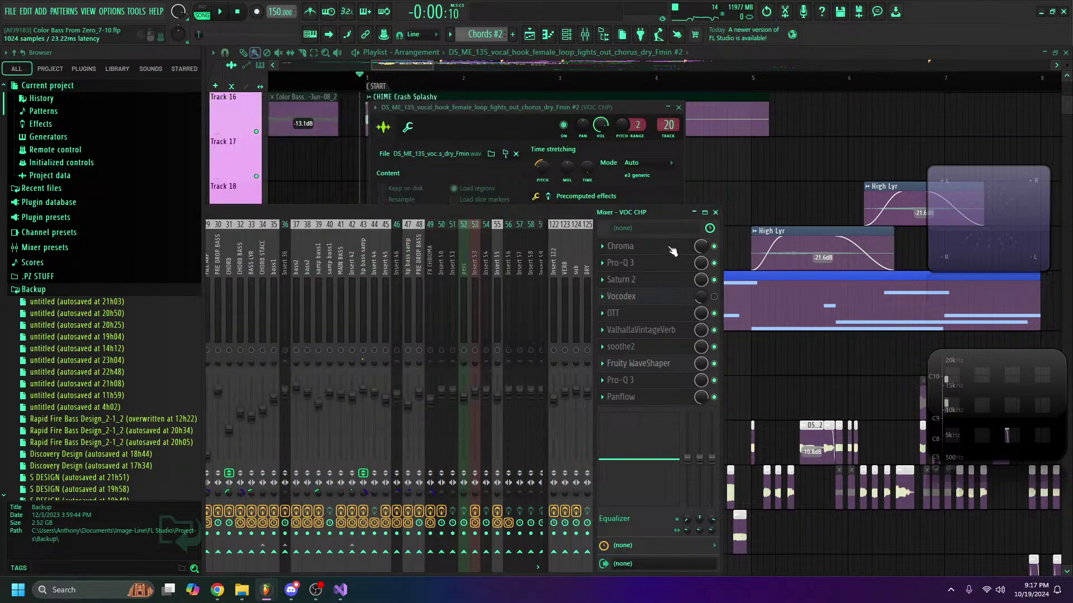
{"action": "left_click", "coordinate": [671, 249]}
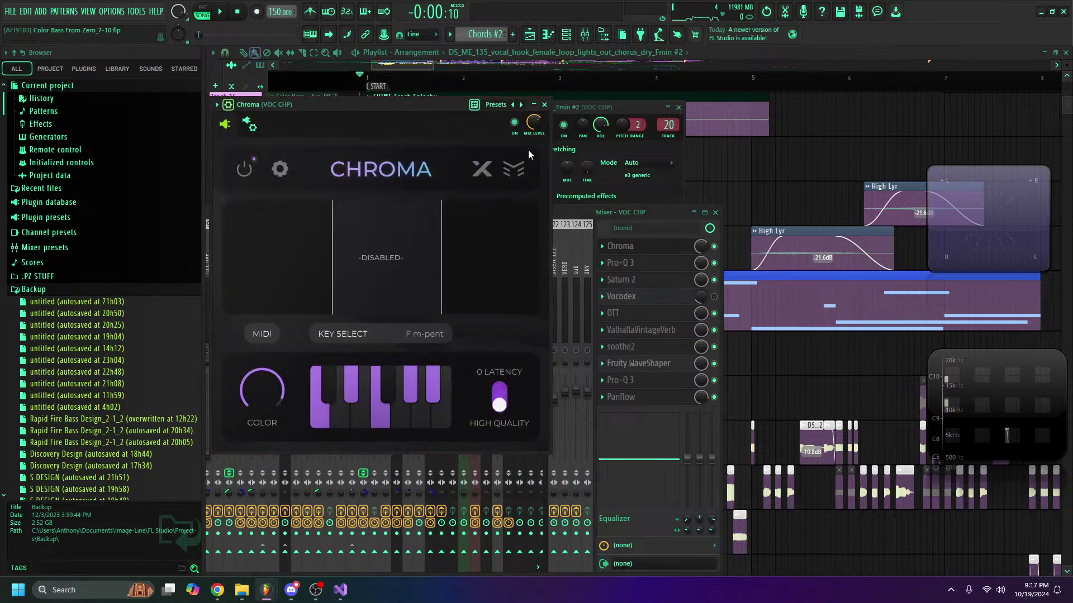
{"action": "left_click", "coordinate": [544, 106]}
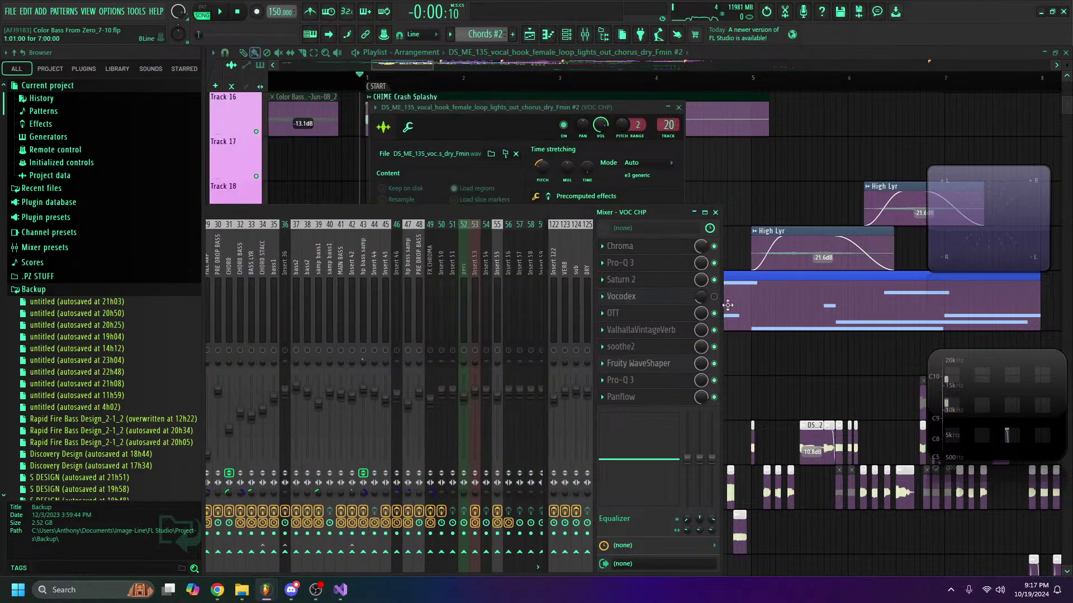
Step: View the Saturn 2 settings on the VOC CHP track, and compare the chops with Saturn 2 bypassed and enabled during playback
{"action": "left_click", "coordinate": [652, 278]}
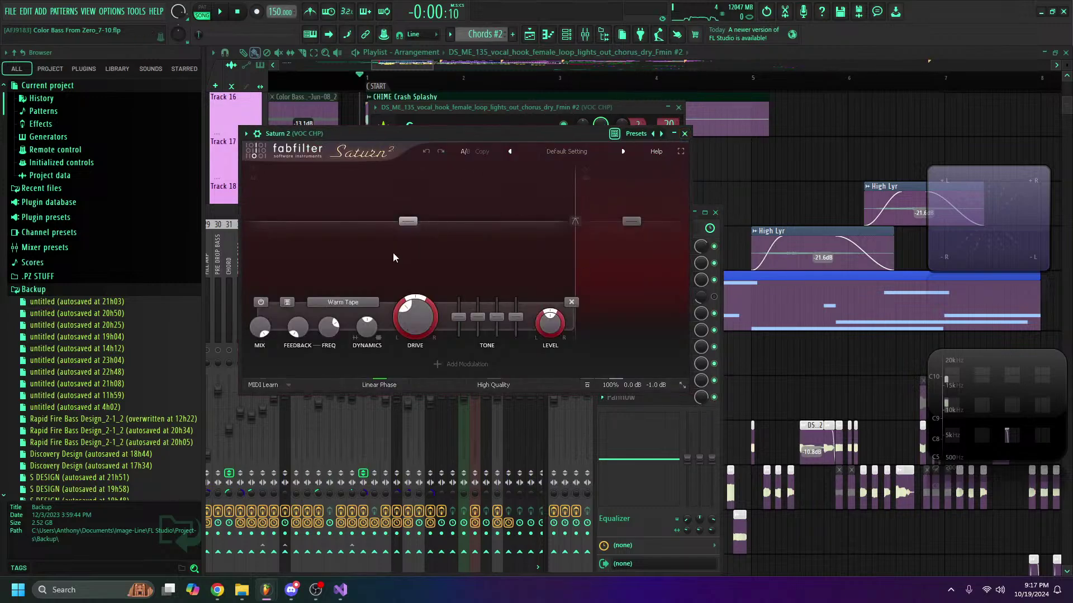
{"action": "left_click_drag", "start_coordinate": [440, 133], "coordinate": [515, 175]}
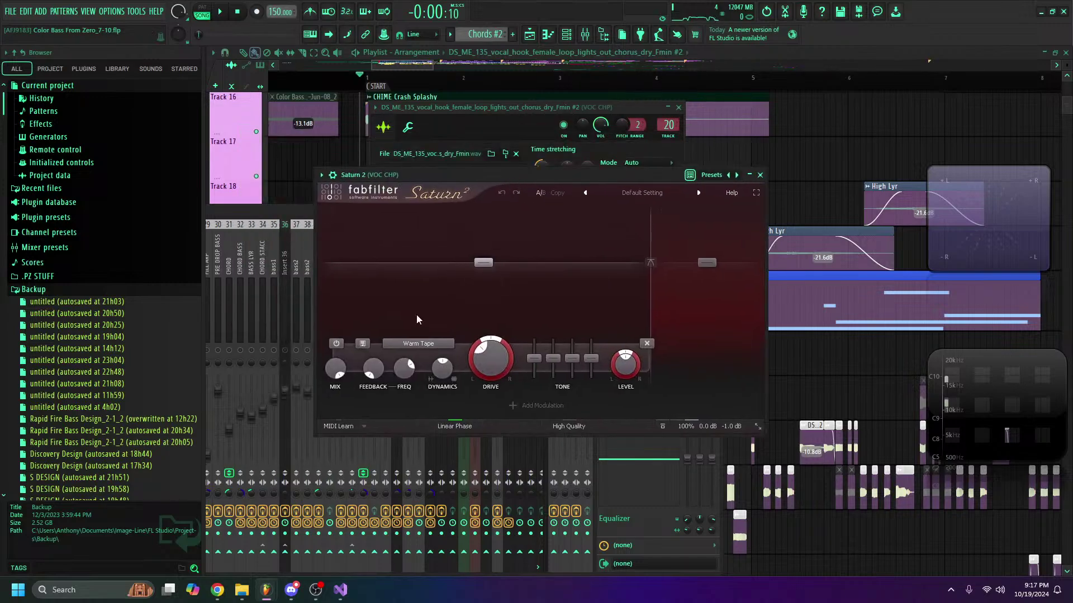
{"action": "left_click", "coordinate": [760, 175]}
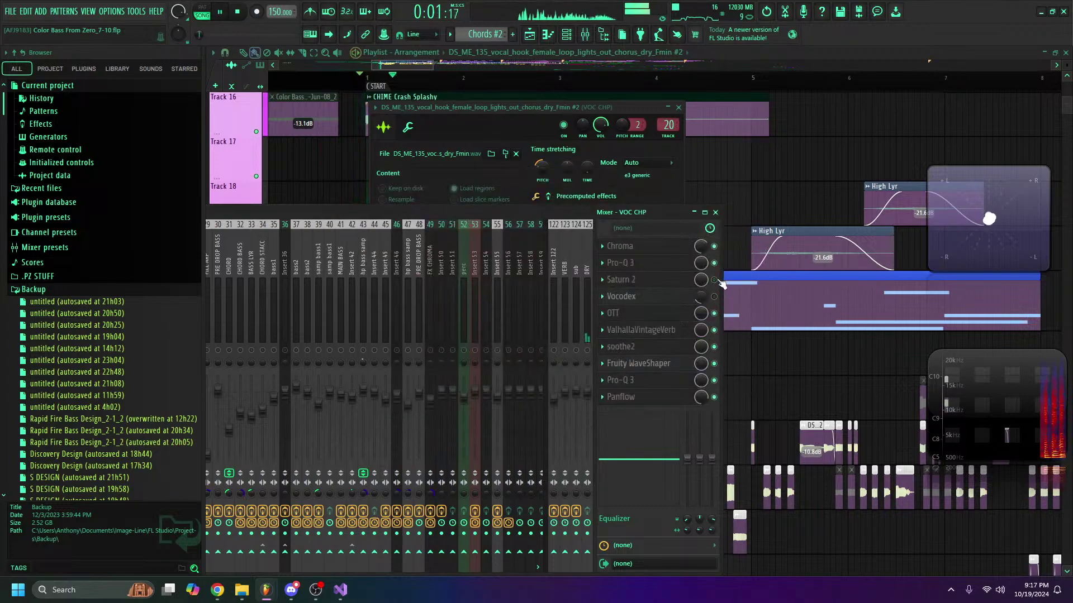
{"action": "left_click", "coordinate": [715, 280]}
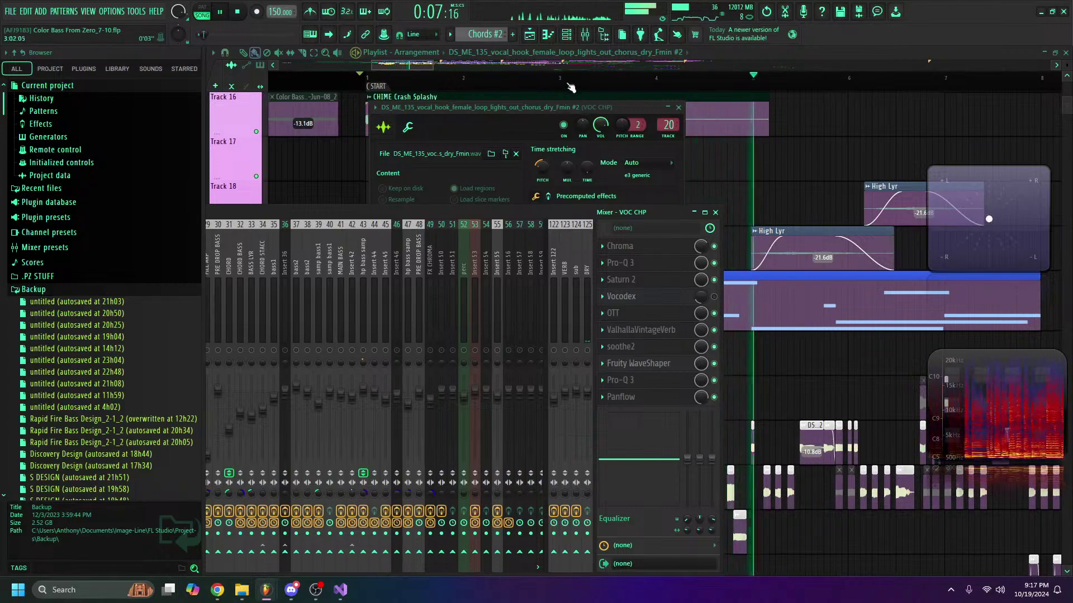
{"action": "left_click", "coordinate": [627, 95]}
{"action": "key", "text": "space"}
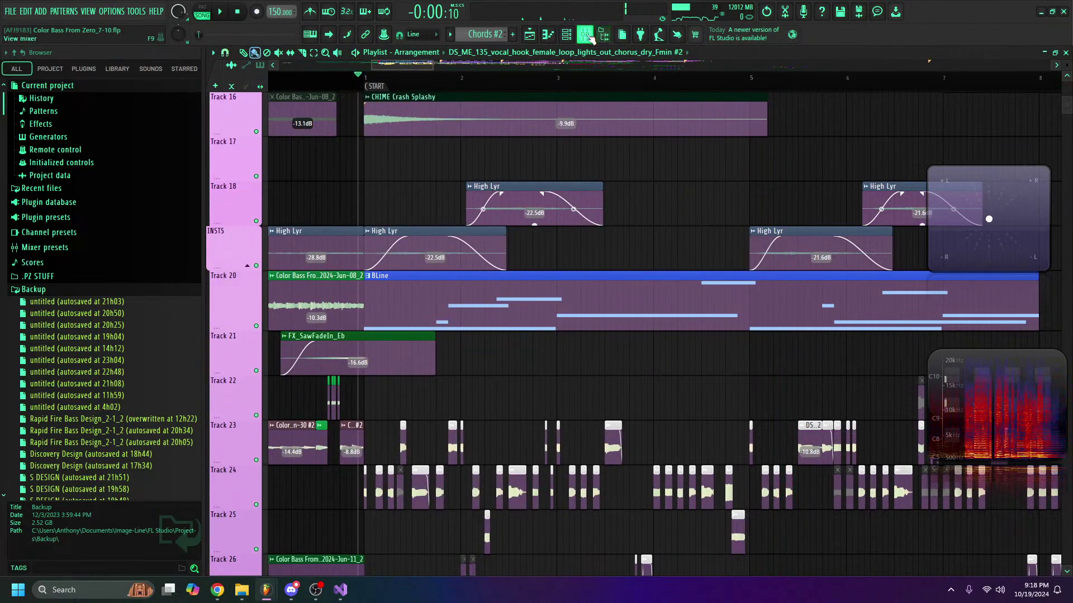
Step: Bring back the VOC CHP effect chain, view the OTT multiband compressor settings, and close them
{"action": "key", "text": "F9"}
{"action": "left_click", "coordinate": [620, 313]}
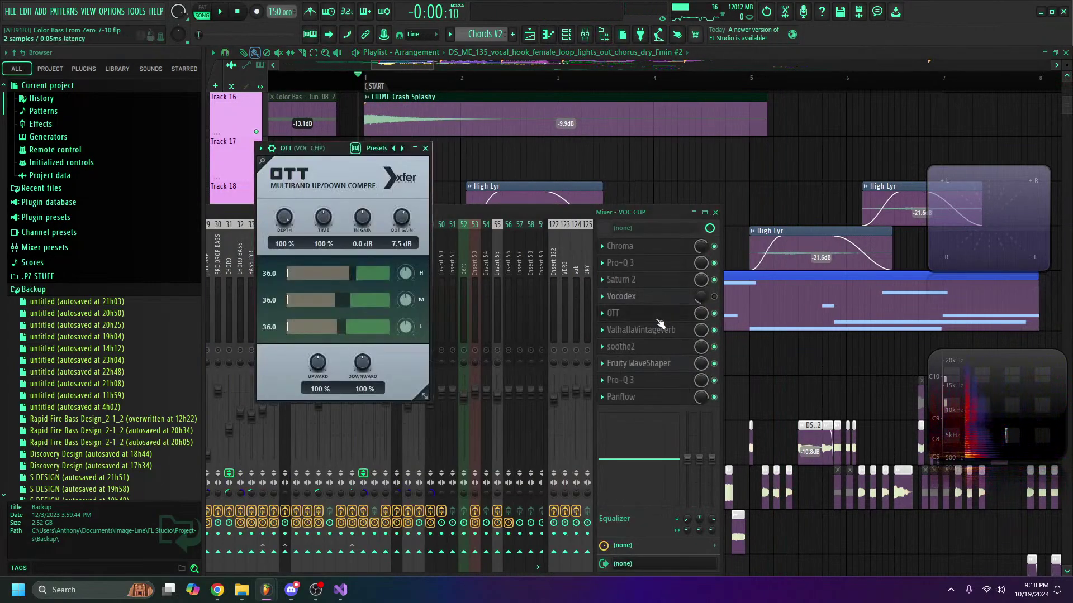
{"action": "left_click", "coordinate": [683, 315]}
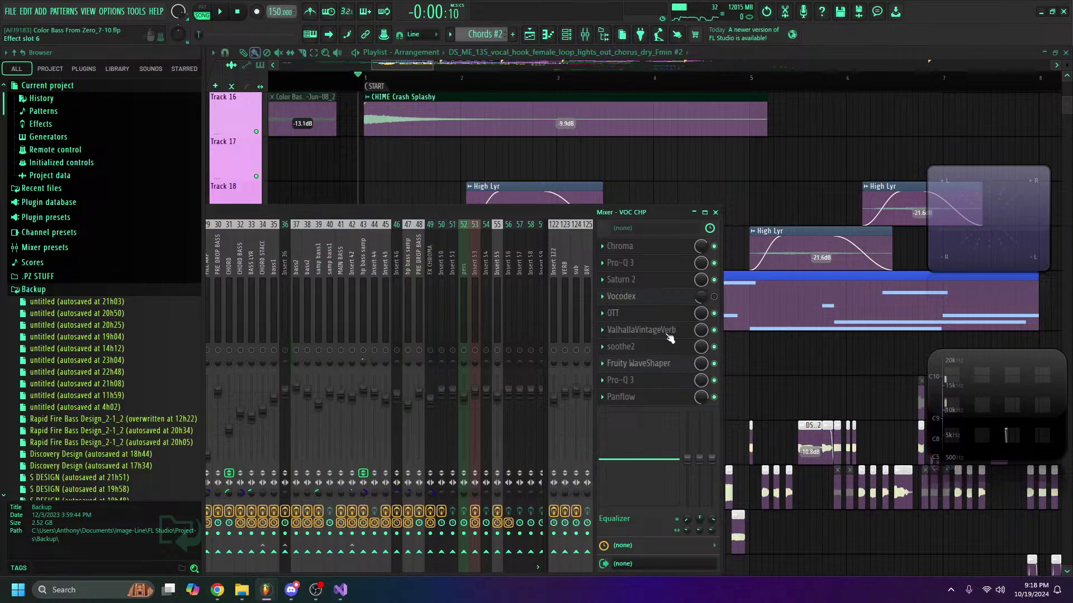
Step: Set ValhallaVintageVerb's predelay to 2.97 ms, size to 36.4 % and attack to 28.4 %, and listen to the chops
{"action": "left_click", "coordinate": [668, 331]}
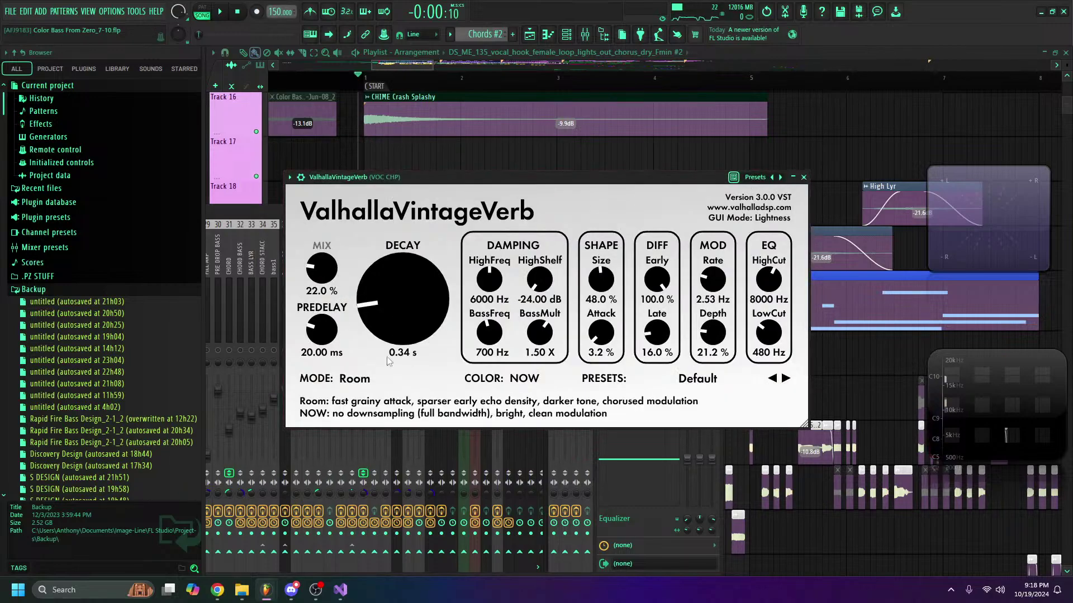
{"action": "left_click_drag", "start_coordinate": [329, 337], "coordinate": [326, 354]}
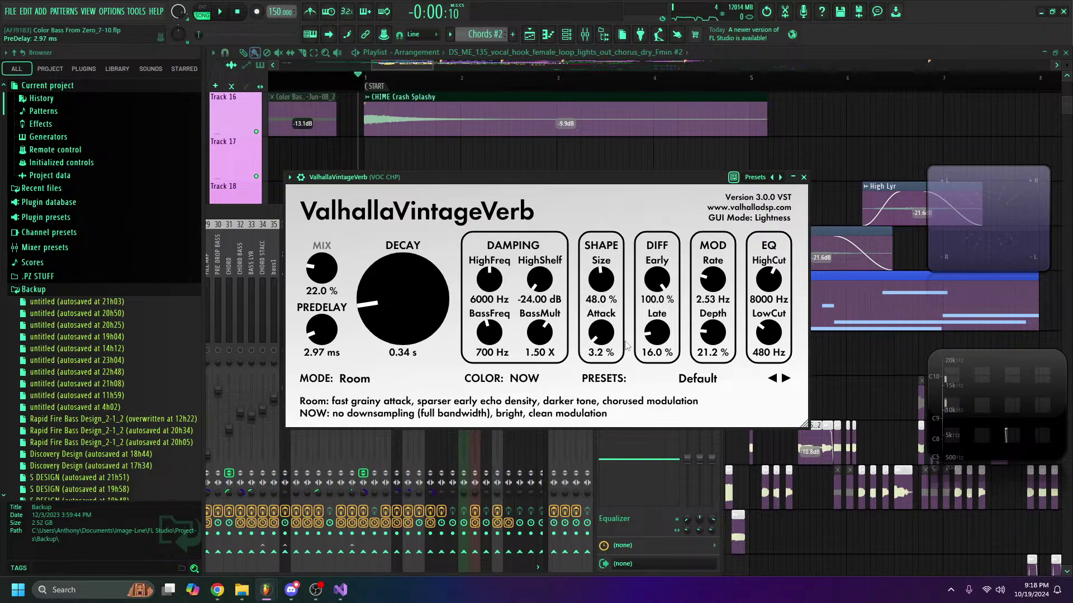
{"action": "left_click_drag", "start_coordinate": [602, 334], "coordinate": [603, 299]}
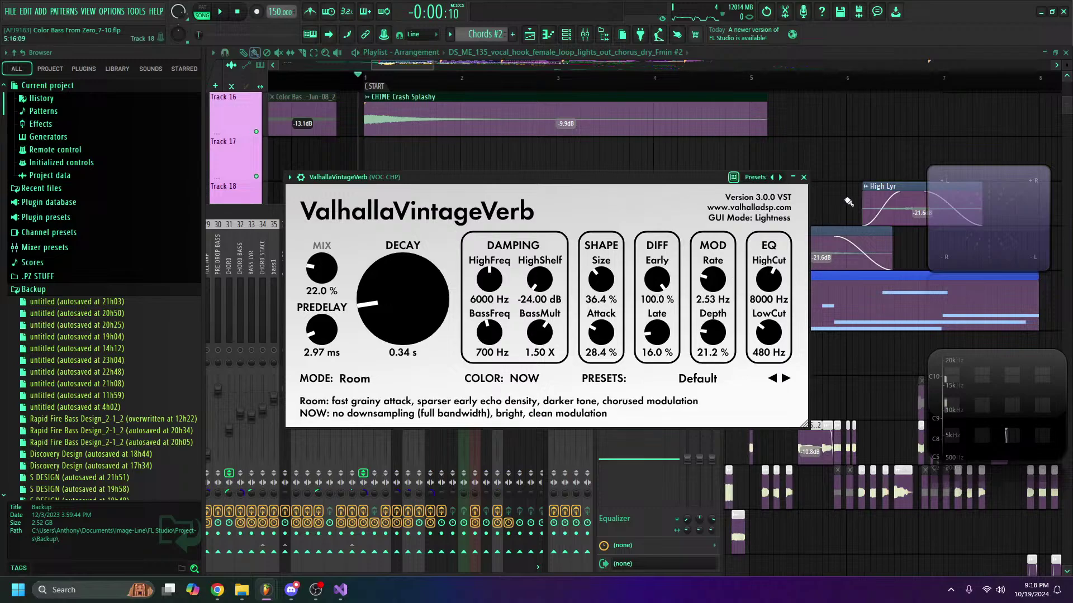
{"action": "left_click", "coordinate": [804, 177]}
{"action": "key", "text": "space"}
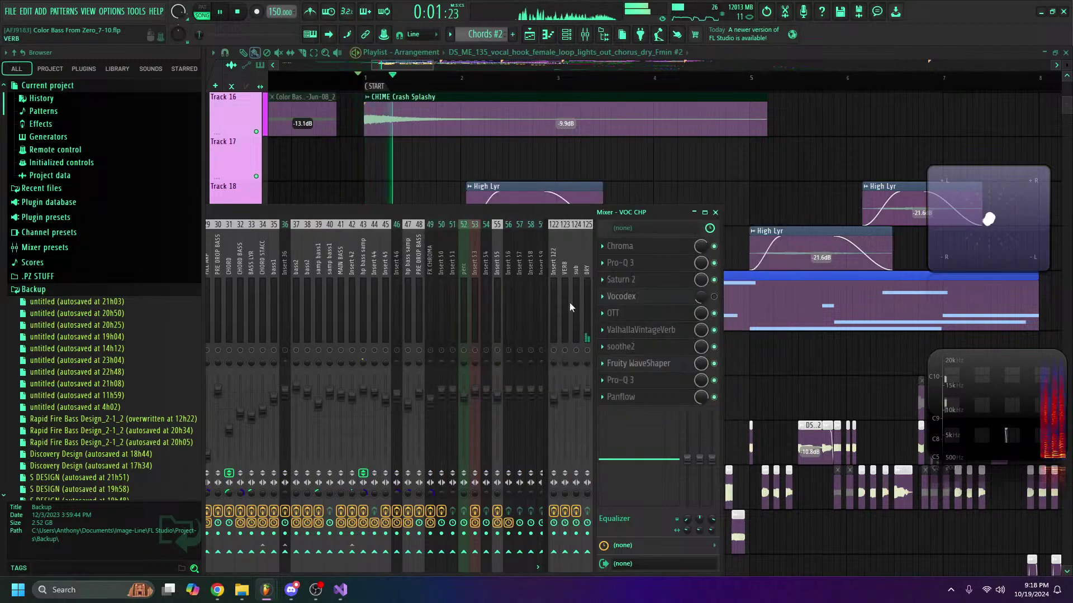
{"action": "key", "text": "space"}
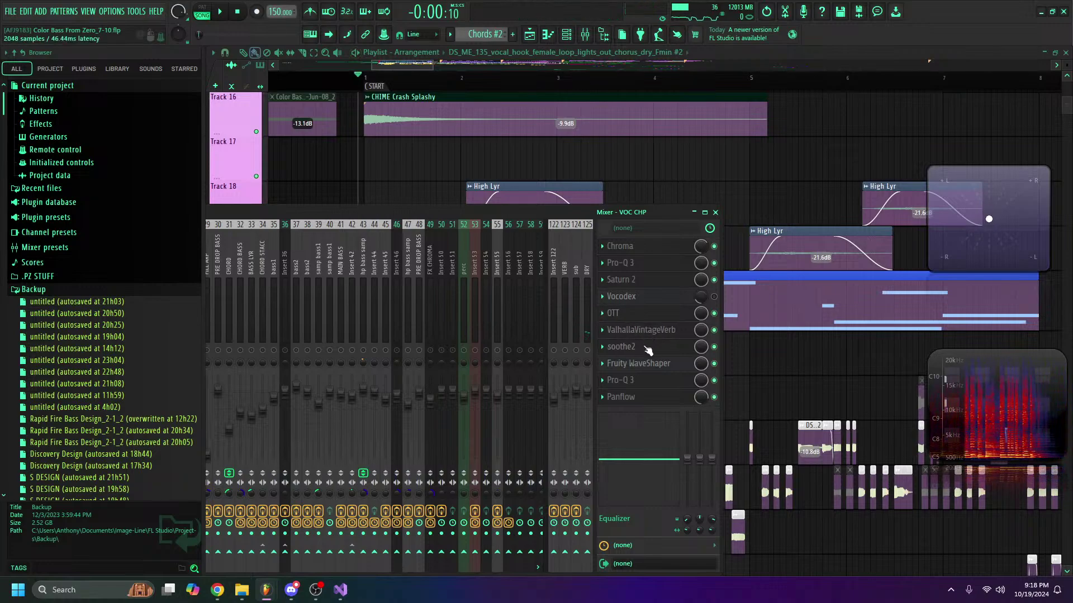
Step: Play the chops while lowering the soothe2 depth to -11.0, raise it to about 6.9, and stop playback
{"action": "left_click", "coordinate": [645, 348]}
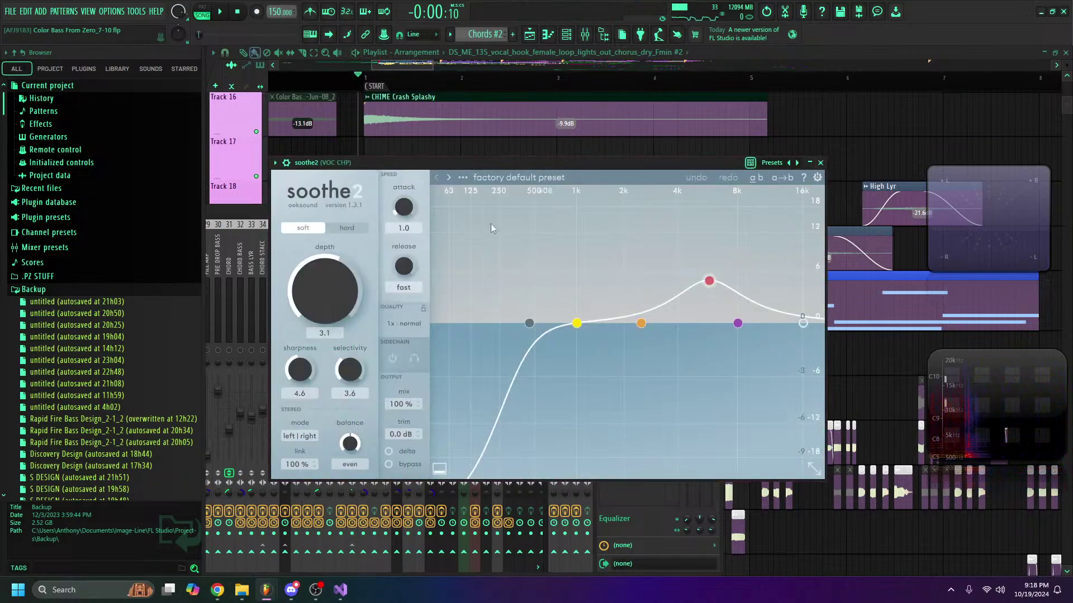
{"action": "key", "text": "space"}
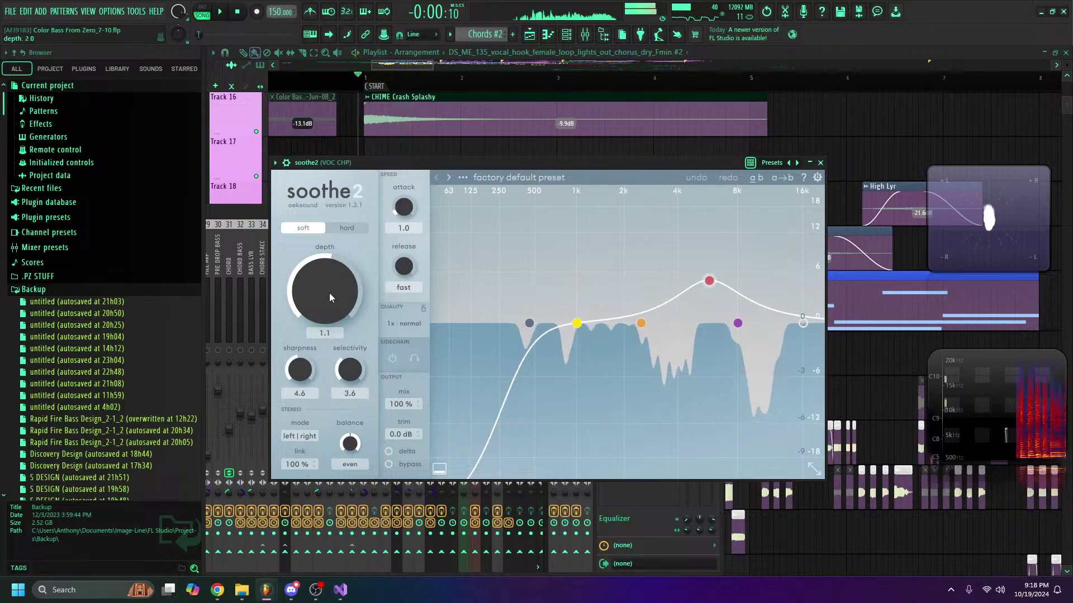
{"action": "left_click_drag", "start_coordinate": [330, 288], "coordinate": [323, 337]}
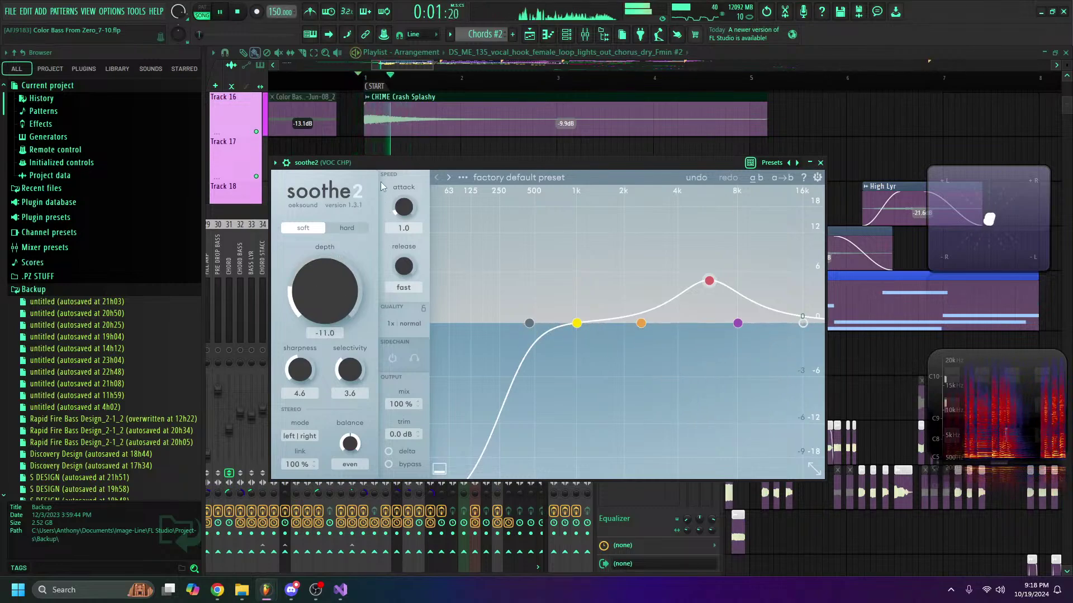
{"action": "left_click_drag", "start_coordinate": [350, 255], "coordinate": [357, 226]}
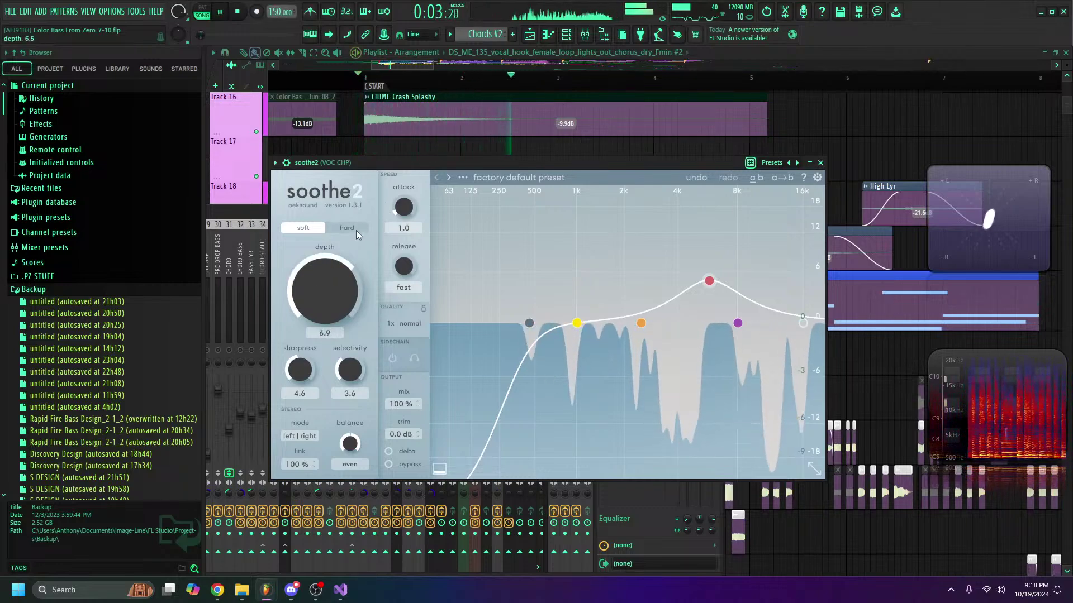
{"action": "key", "text": "Escape"}
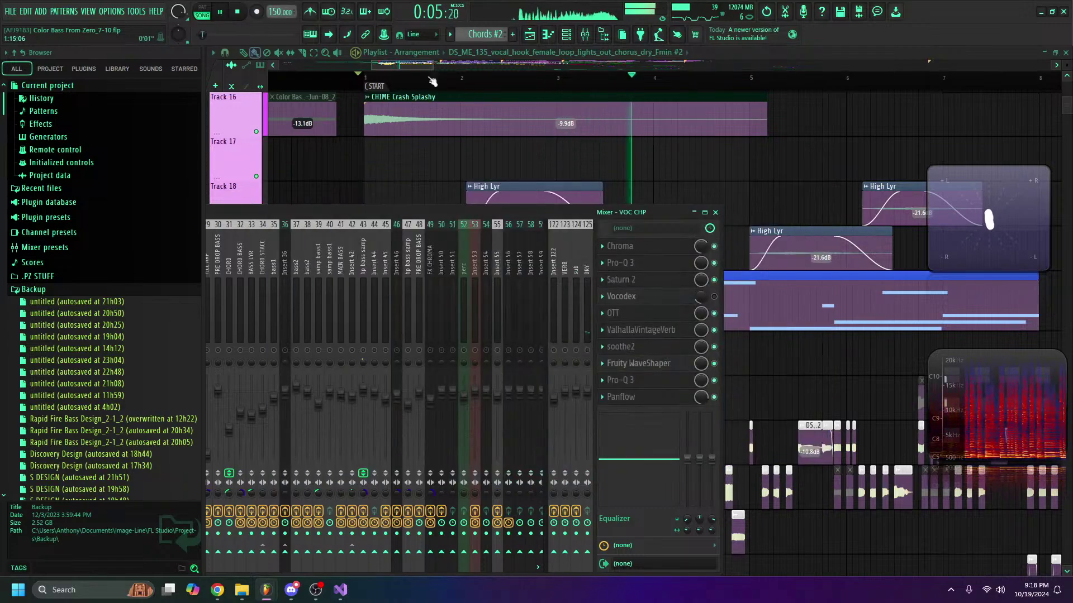
{"action": "key", "text": "space"}
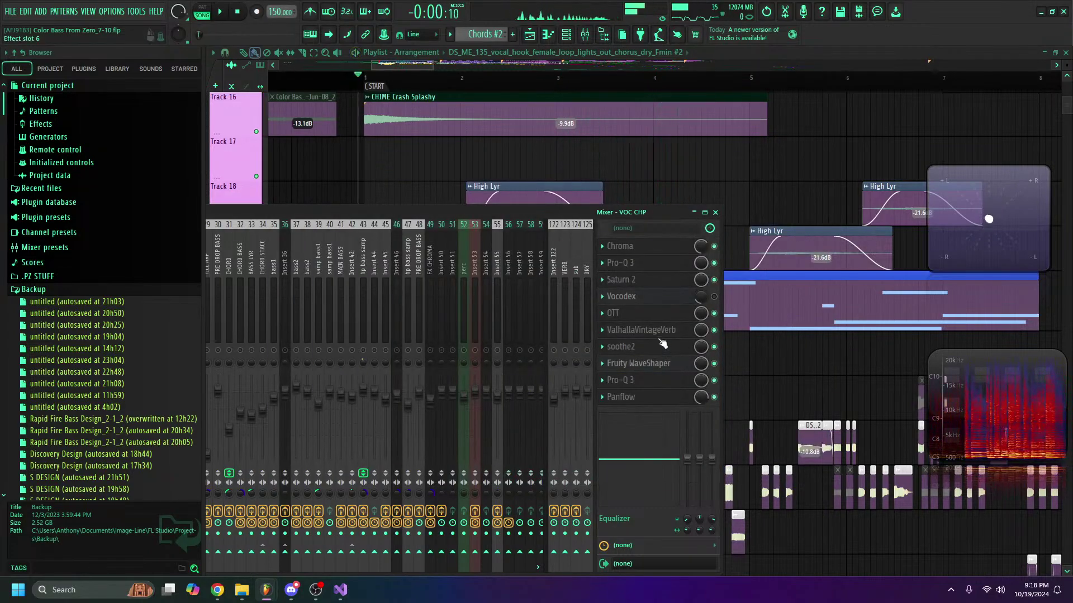
Step: Try Fruity WaveShaper above soothe2 in the VOC CHP chain, and review the OTT and ValhallaVintageVerb settings
{"action": "key", "text": "ctrl+z"}
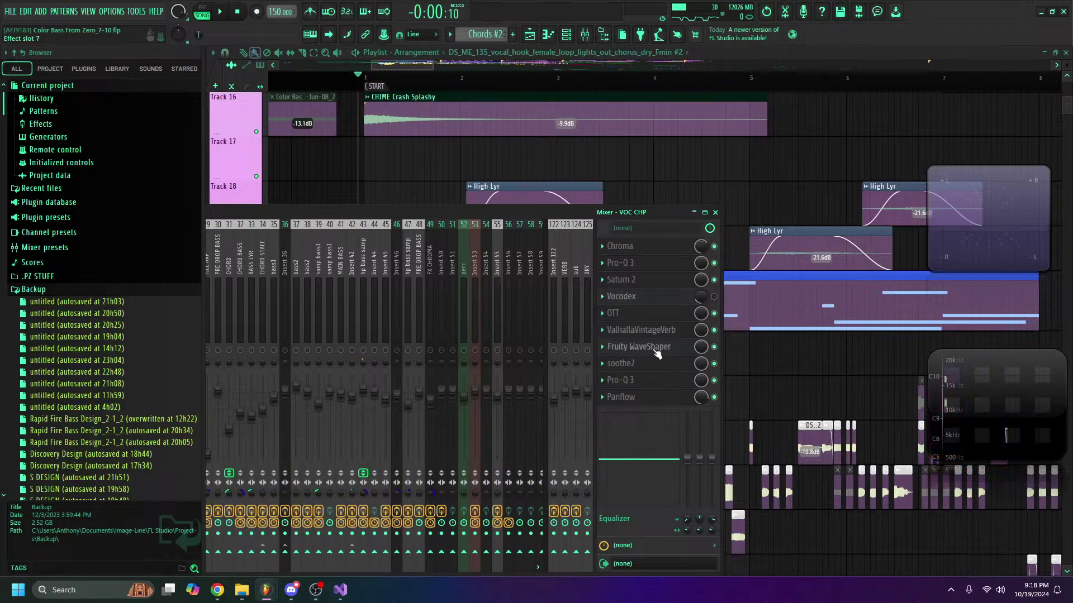
{"action": "left_click", "coordinate": [649, 330]}
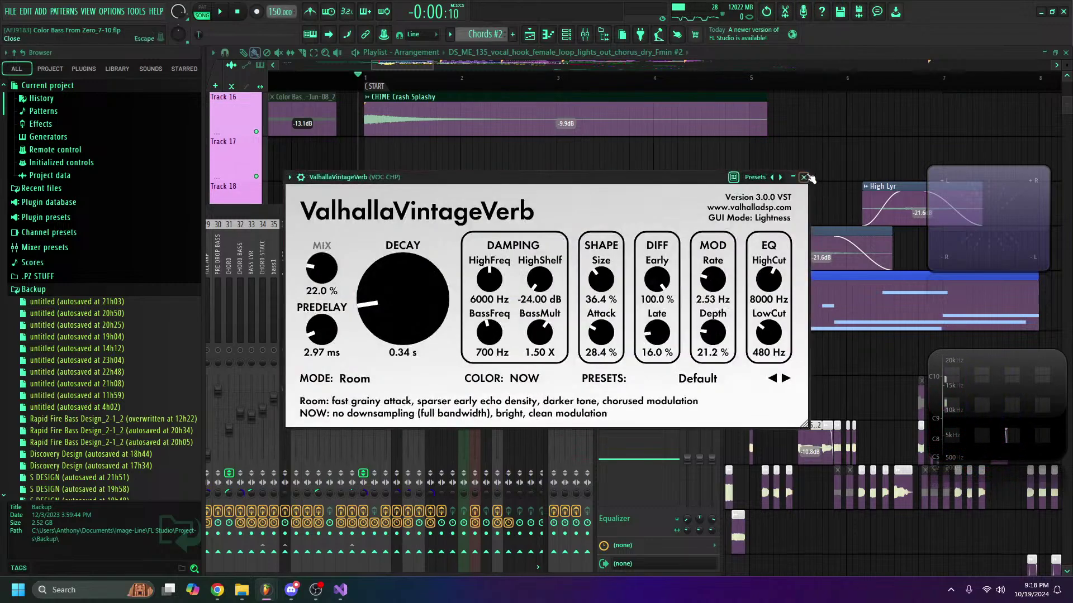
{"action": "key", "text": "Escape"}
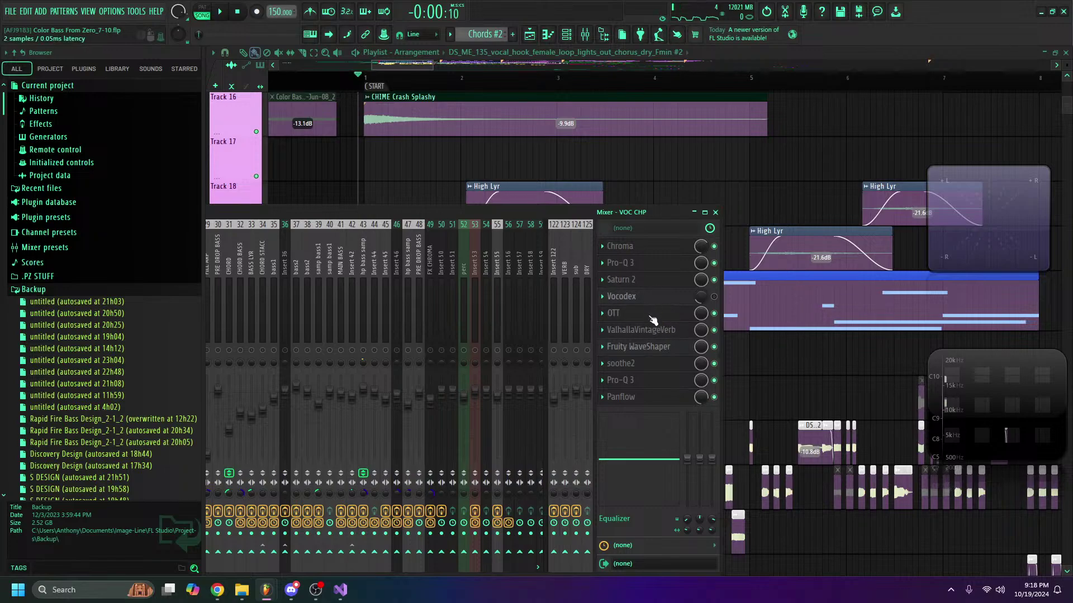
{"action": "left_click", "coordinate": [653, 314]}
{"action": "left_click", "coordinate": [654, 330]}
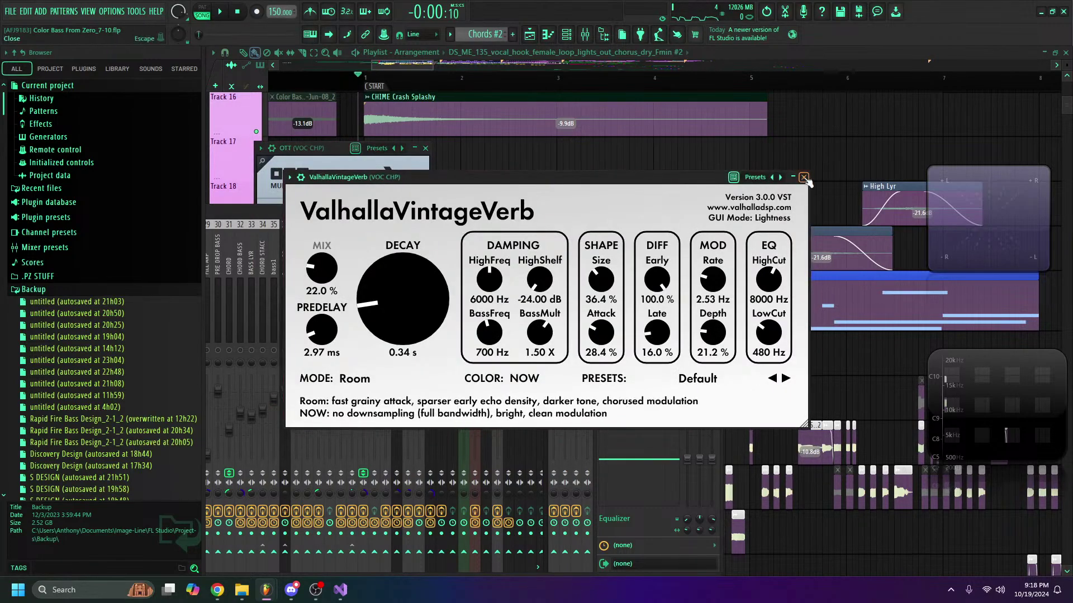
{"action": "key", "text": "Escape"}
Step: View the Fruity WaveShaper curve on VOC CHP, and play the chops to hear its effect
{"action": "left_click", "coordinate": [646, 347]}
{"action": "left_click_drag", "start_coordinate": [327, 178], "coordinate": [574, 180]}
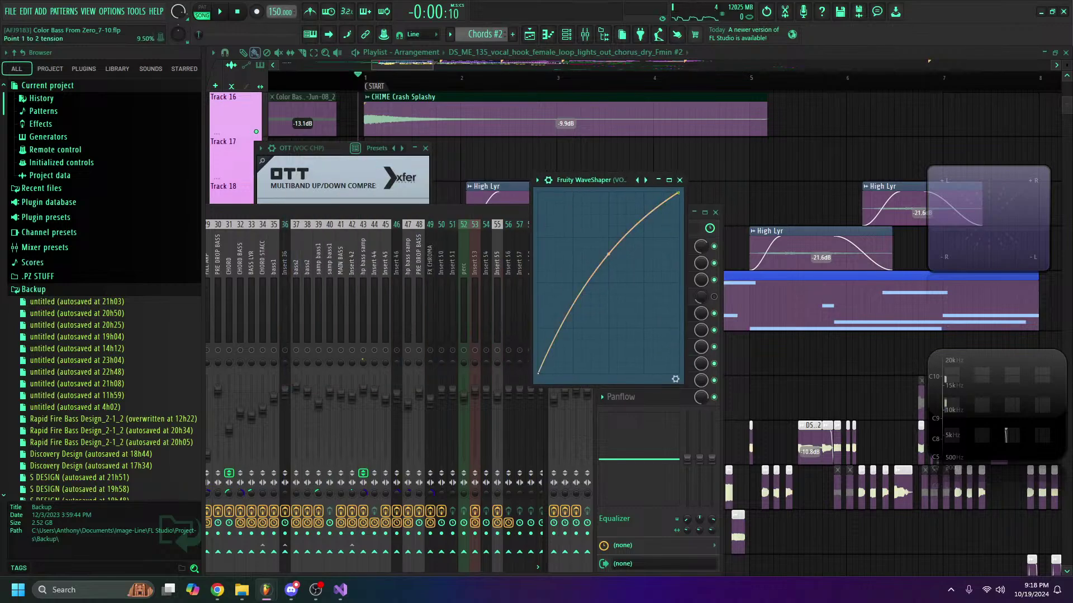
{"action": "left_click", "coordinate": [679, 180]}
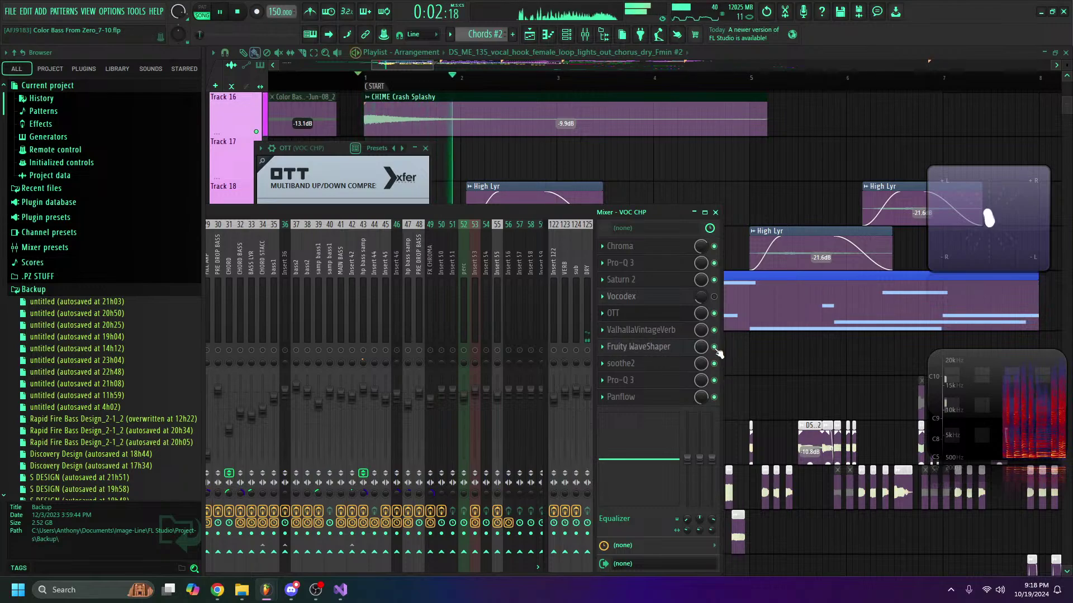
{"action": "key", "text": "space"}
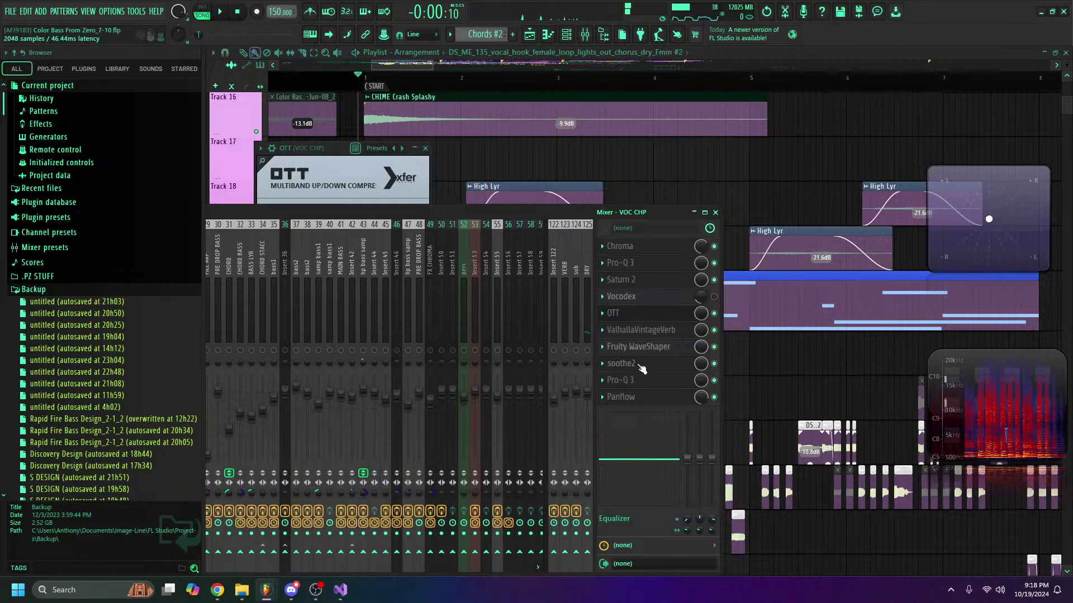
Step: Look at the second Pro-Q 3, undo the Fruity WaveShaper mute change and its move in the chain, and view its curve
{"action": "left_click", "coordinate": [639, 382]}
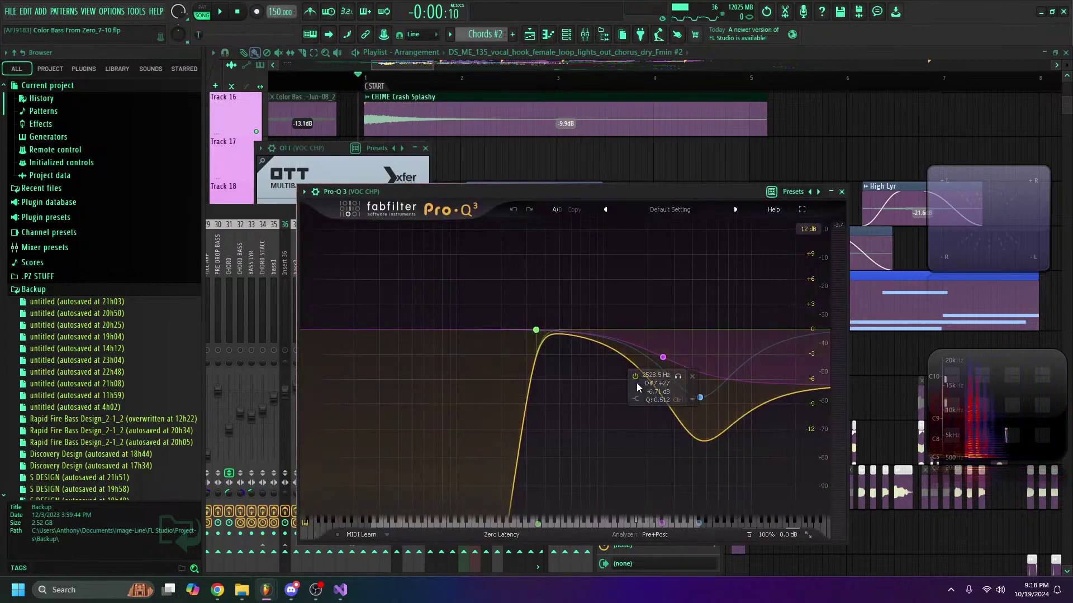
{"action": "left_click", "coordinate": [841, 192]}
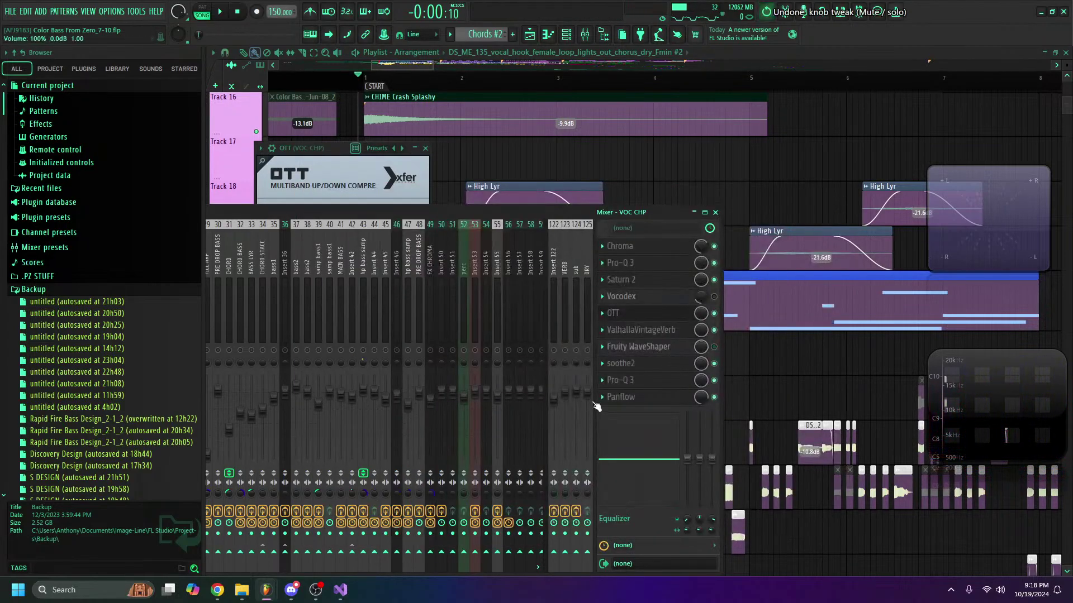
{"action": "left_click", "coordinate": [639, 347]}
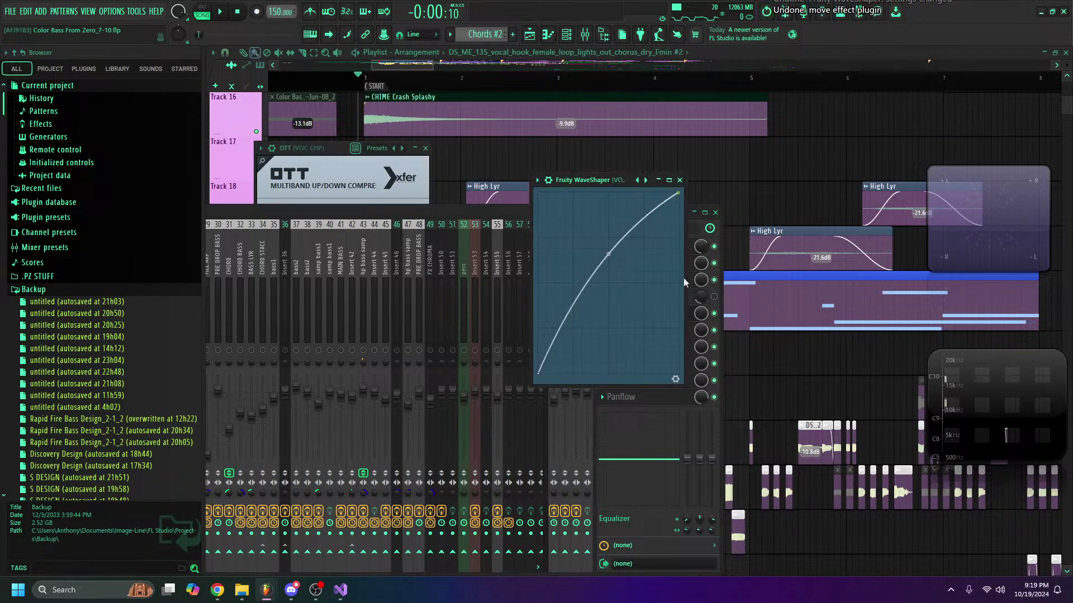
{"action": "left_click", "coordinate": [680, 179]}
{"action": "left_click", "coordinate": [631, 367]}
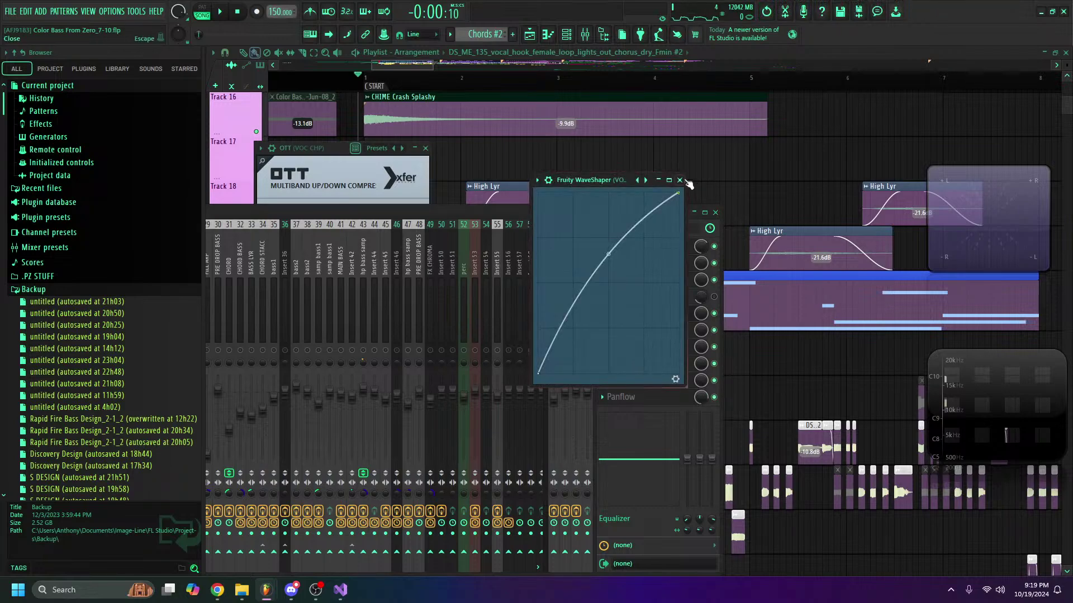
{"action": "left_click", "coordinate": [681, 180]}
Step: In the second Pro-Q 3, move the high shelf to about 3374 Hz at -7.05 dB and the bell cut to about 4161 Hz
{"action": "left_click", "coordinate": [632, 384]}
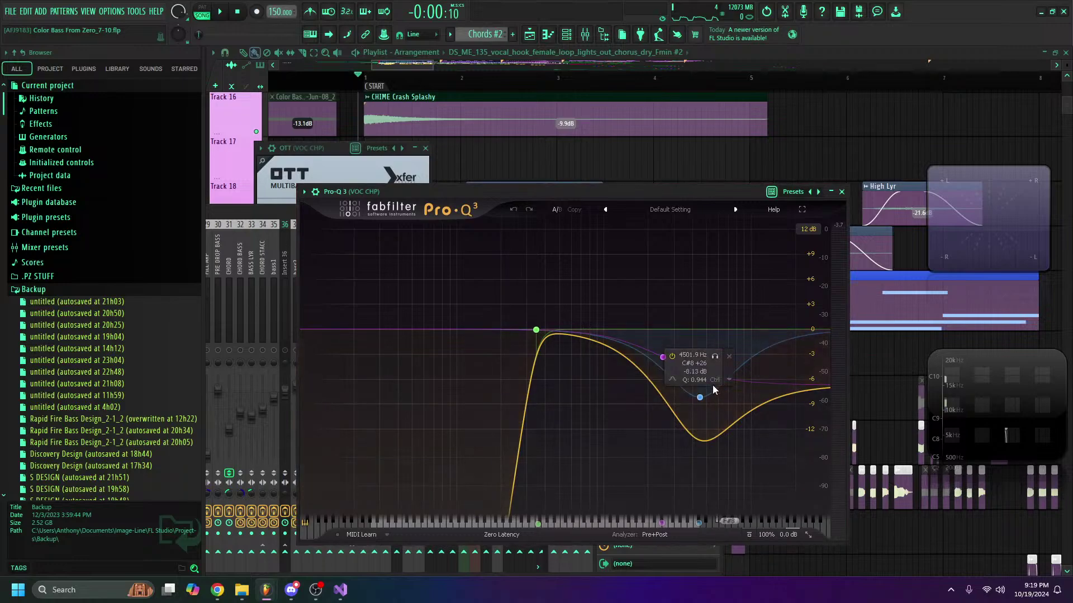
{"action": "left_click_drag", "start_coordinate": [664, 359], "coordinate": [682, 360]}
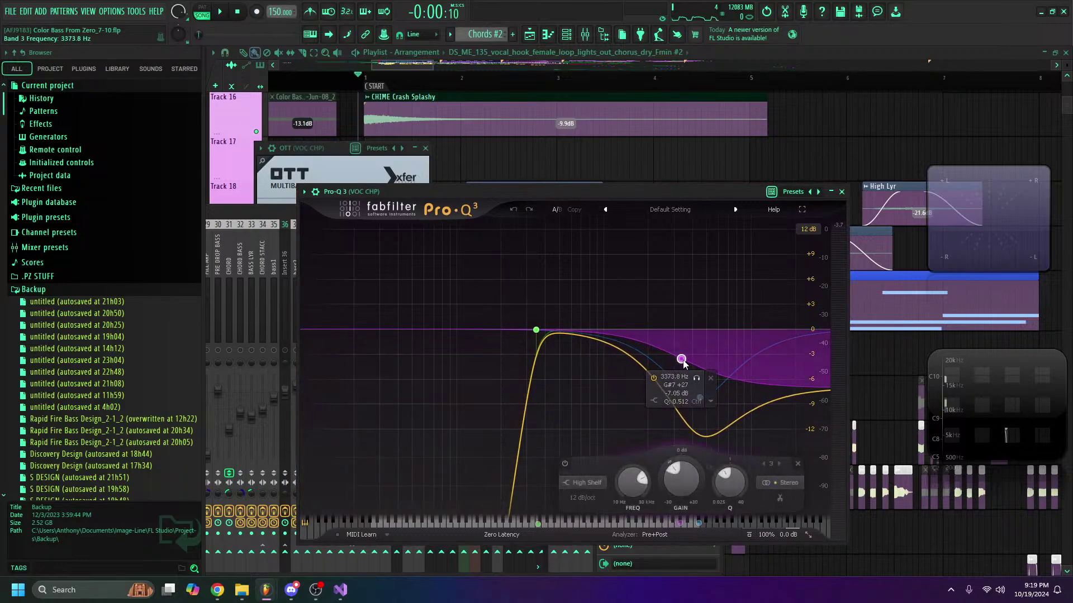
{"action": "left_click", "coordinate": [696, 397]}
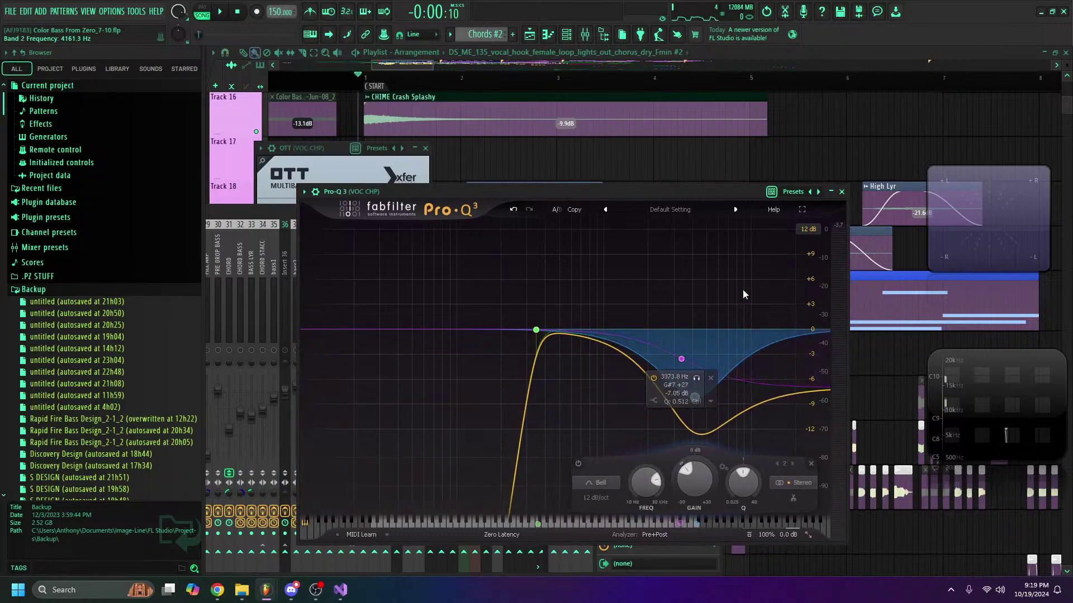
{"action": "left_click", "coordinate": [842, 191]}
Step: Play the chops with the second Pro-Q 3's analyzer in view, compare with it bypassed, and view its curve again
{"action": "key", "text": "space"}
{"action": "left_click", "coordinate": [671, 385]}
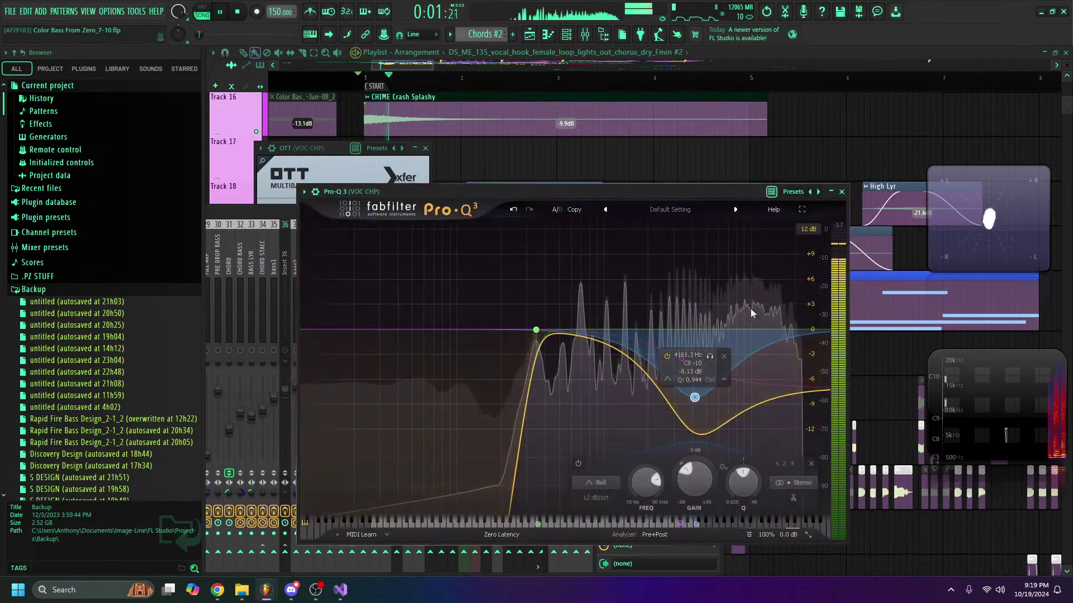
{"action": "key", "text": "Escape"}
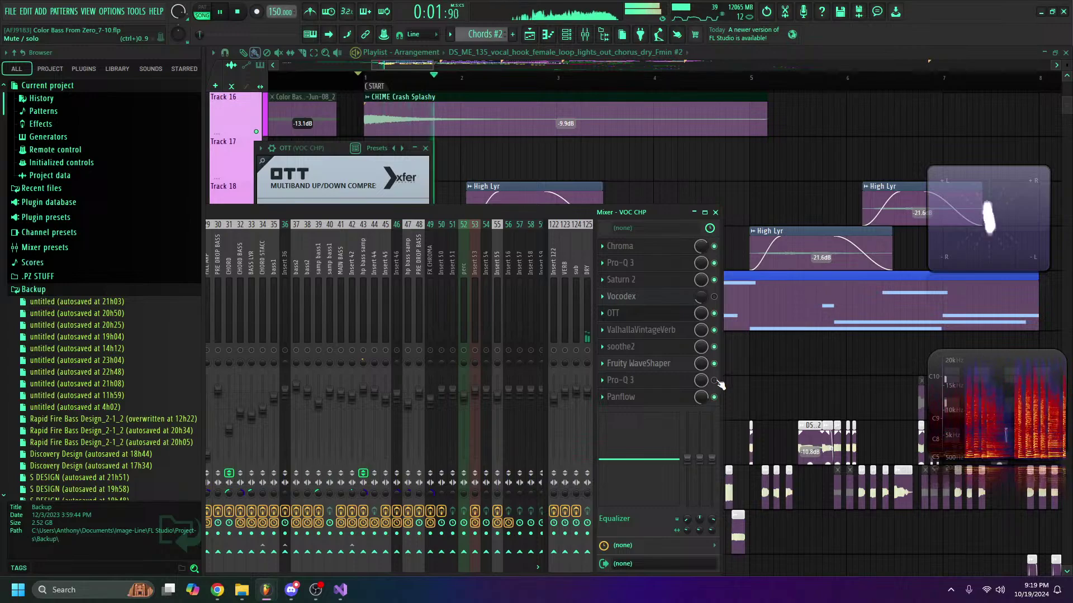
{"action": "key", "text": "space"}
{"action": "left_click", "coordinate": [659, 386]}
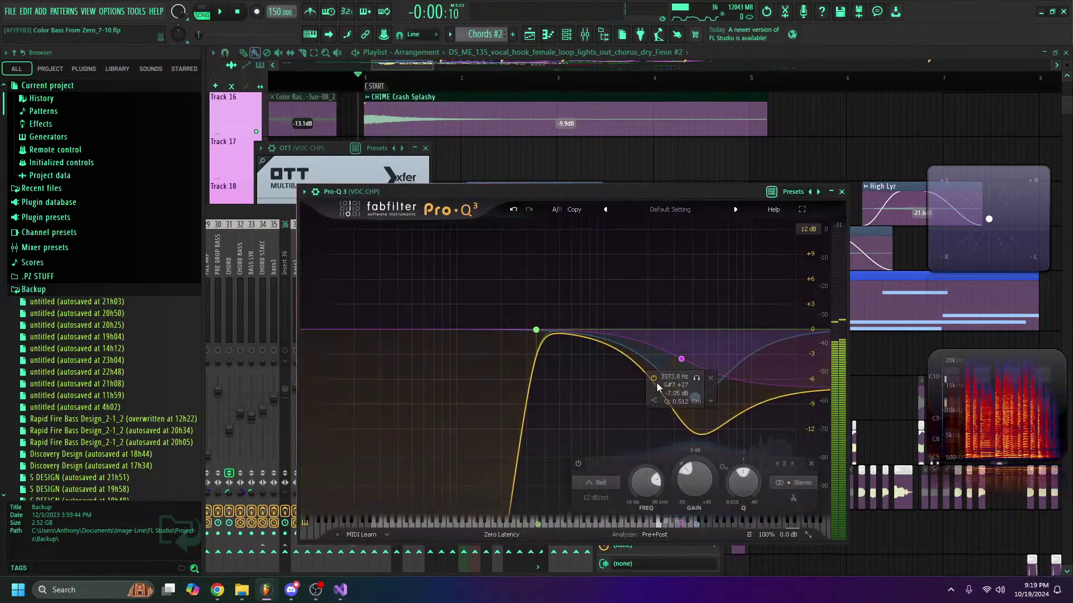
Step: View the Panflow settings on the VOC CHP track and play the chops to hear its effect
{"action": "key", "text": "Escape"}
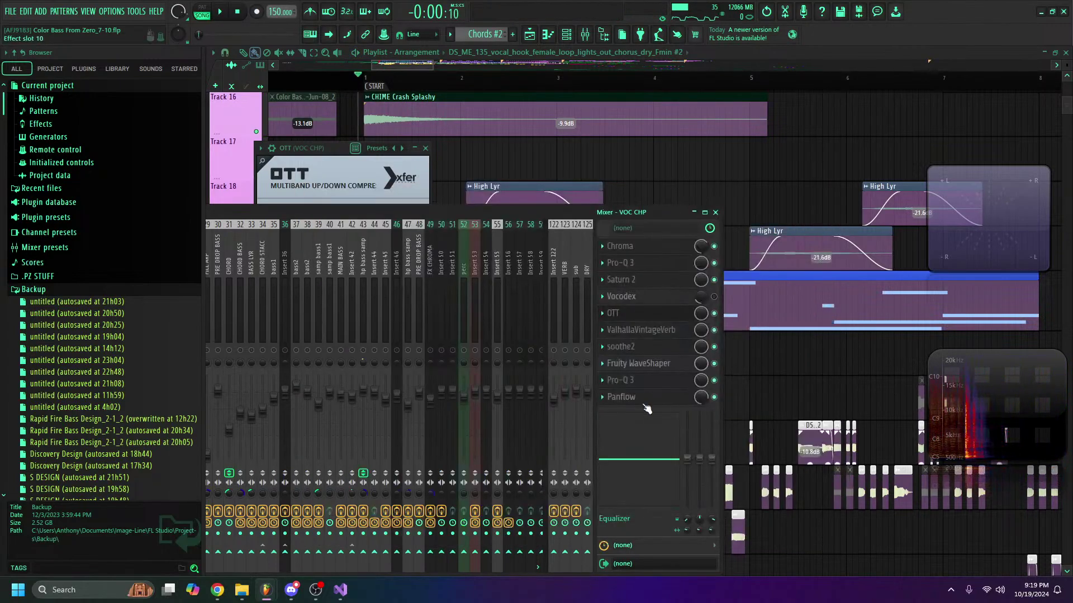
{"action": "left_click", "coordinate": [658, 395]}
{"action": "left_click_drag", "start_coordinate": [638, 207], "coordinate": [663, 121]}
{"action": "key", "text": "space"}
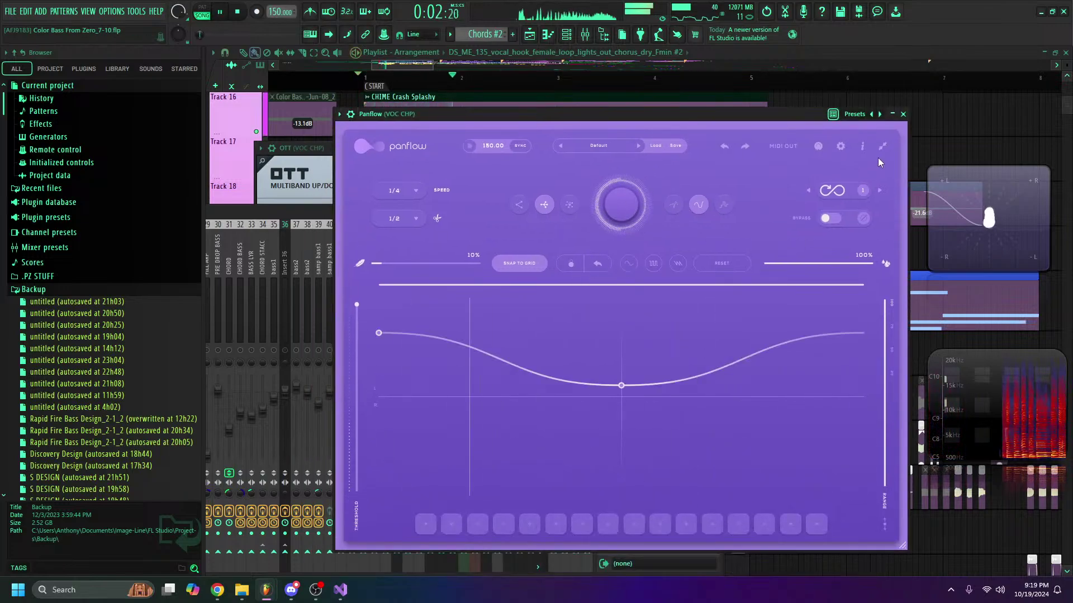
{"action": "key", "text": "space"}
{"action": "key", "text": "Escape"}
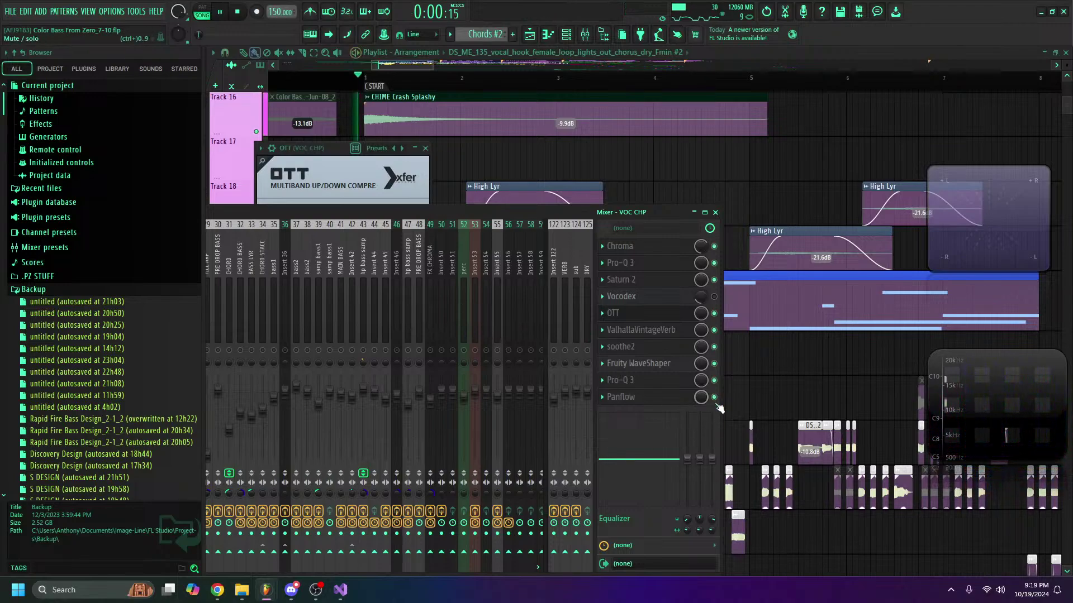
{"action": "left_click_drag", "start_coordinate": [702, 400], "coordinate": [702, 419]}
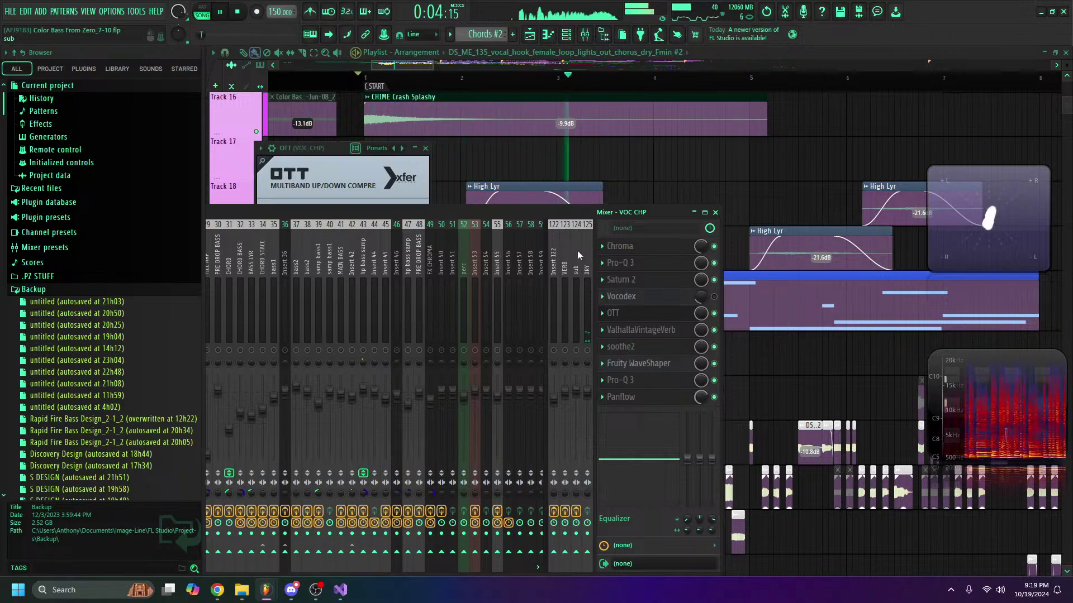
{"action": "key", "text": "space"}
{"action": "key", "text": "alt+Tab"}
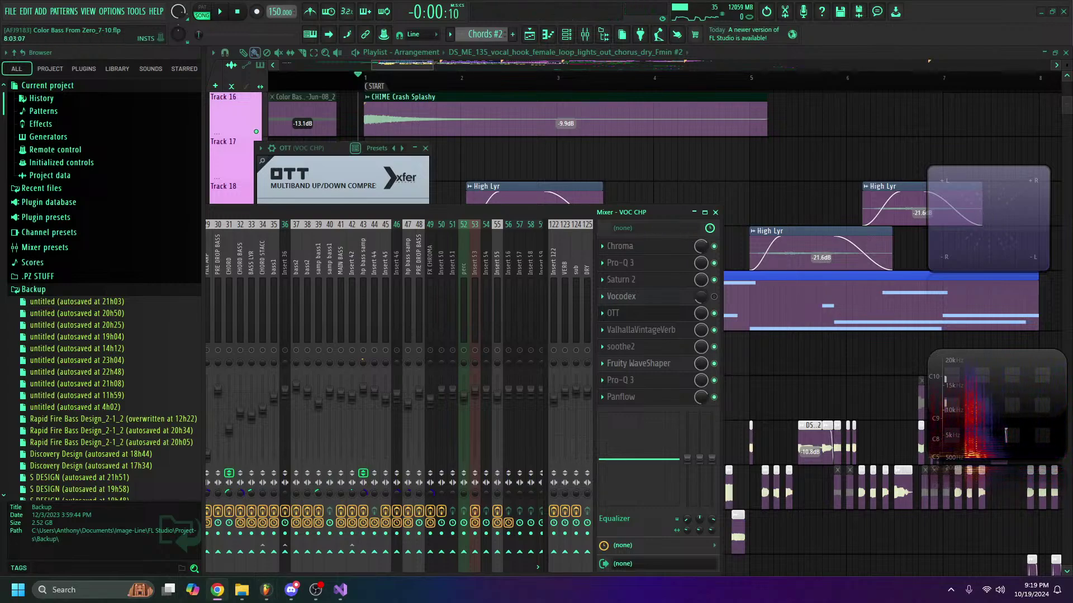
Step: Open the settings of the VR_HBD3_150 vocal chops clip on Track 31 and show its VOC CHP2 mixer track
{"action": "left_click_drag", "start_coordinate": [475, 211], "coordinate": [710, 199]}
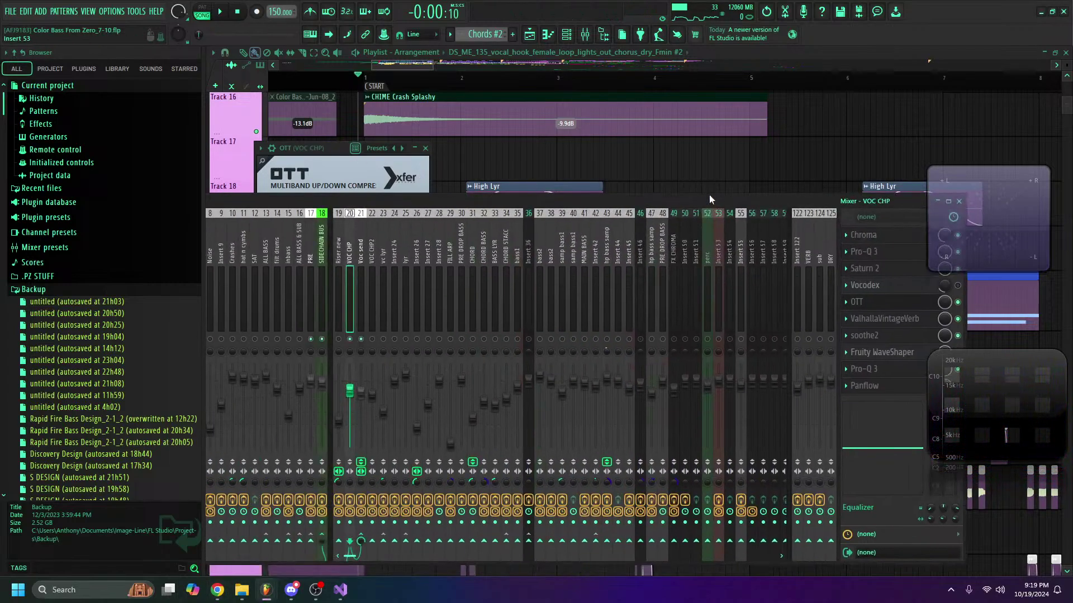
{"action": "left_click", "coordinate": [369, 84]}
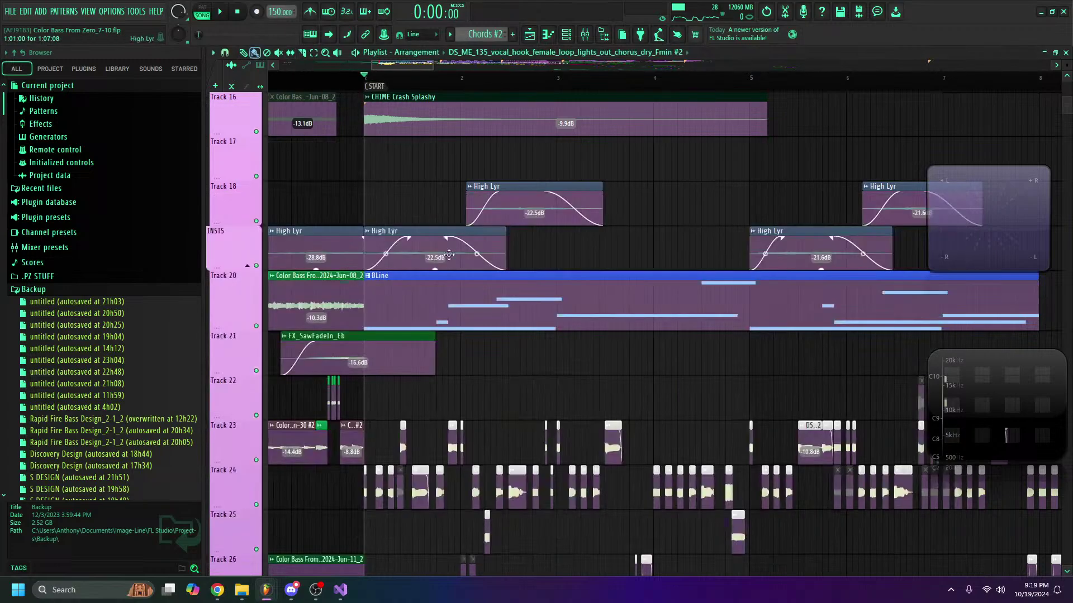
{"action": "scroll", "coordinate": [407, 152], "scroll_direction": "down", "scroll_amount": 10}
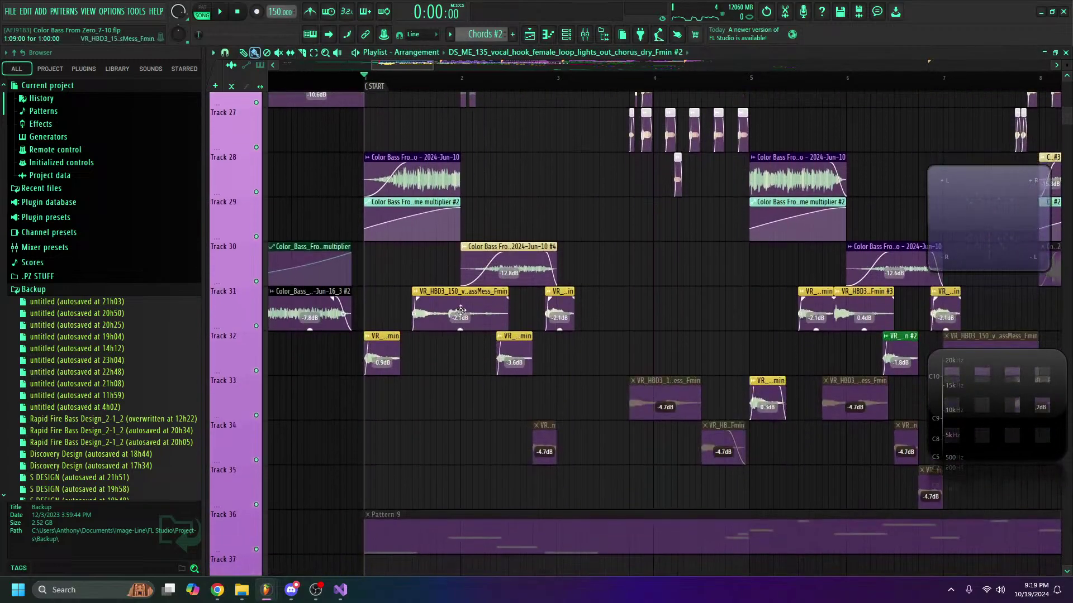
{"action": "double_click", "coordinate": [468, 313]}
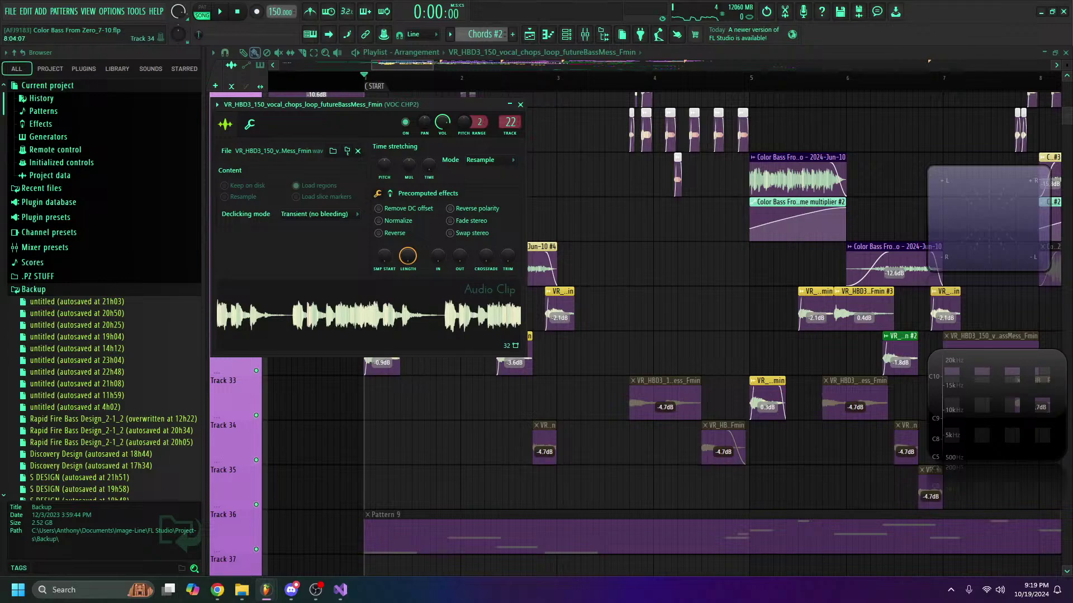
{"action": "left_click", "coordinate": [586, 34]}
{"action": "left_click", "coordinate": [374, 118]}
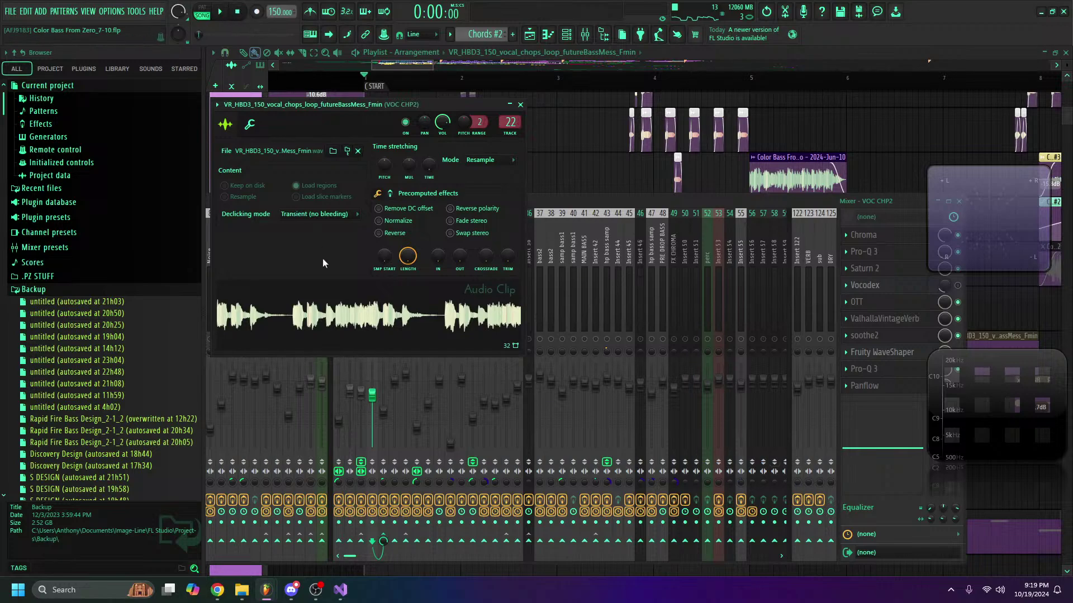
Step: Close the clip settings and play the start of the arrangement with the vocal chop mixer tracks soloed
{"action": "left_click", "coordinate": [520, 104]}
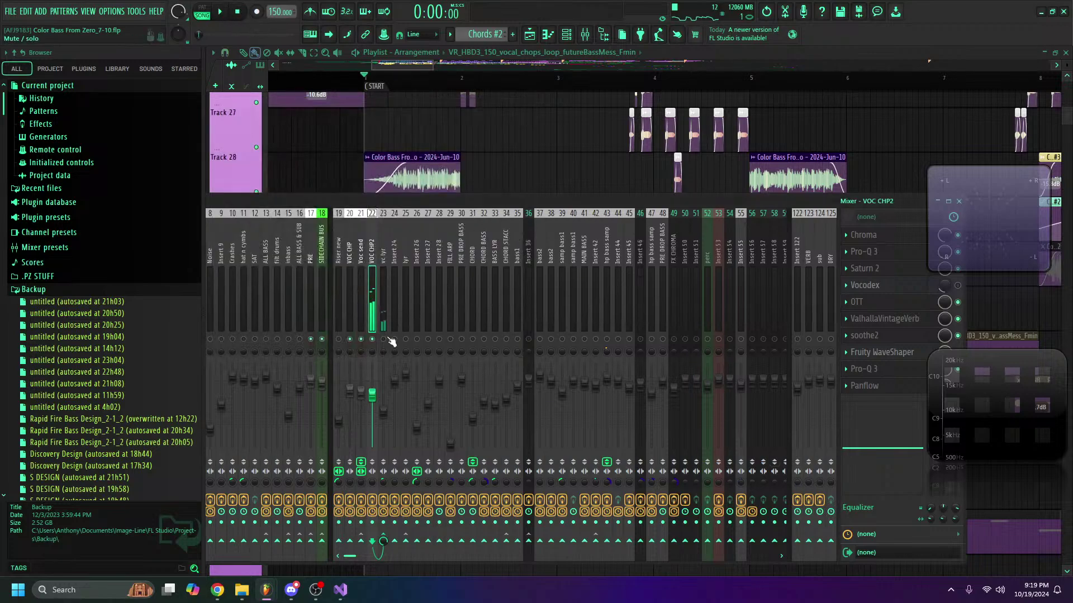
{"action": "left_click", "coordinate": [371, 84]}
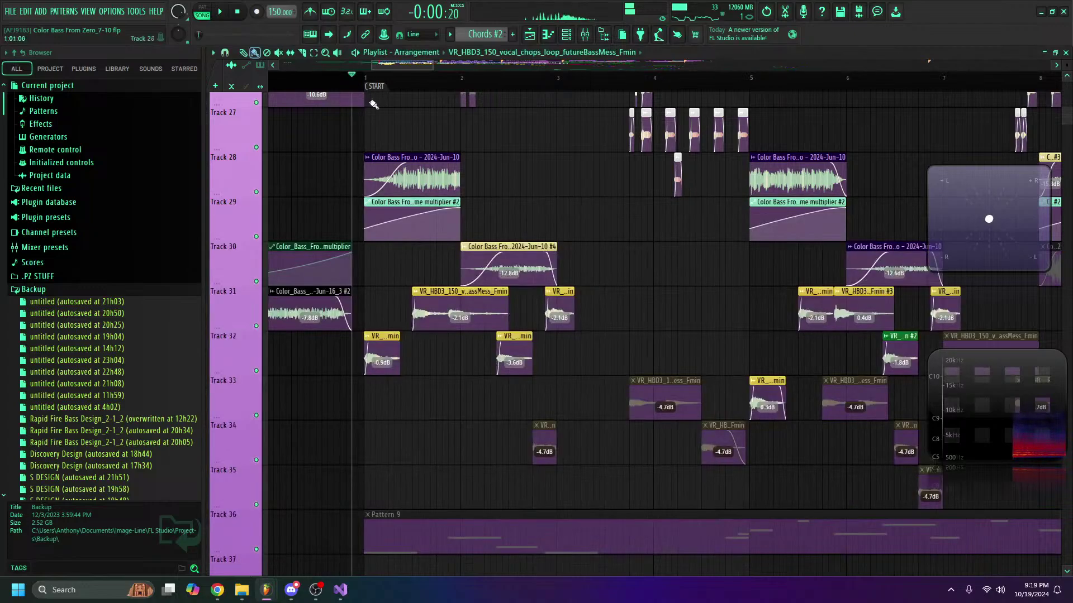
{"action": "key", "text": "space"}
{"action": "scroll", "coordinate": [373, 246], "scroll_direction": "down", "scroll_amount": 5}
{"action": "scroll", "coordinate": [426, 148], "scroll_direction": "up", "scroll_amount": 4}
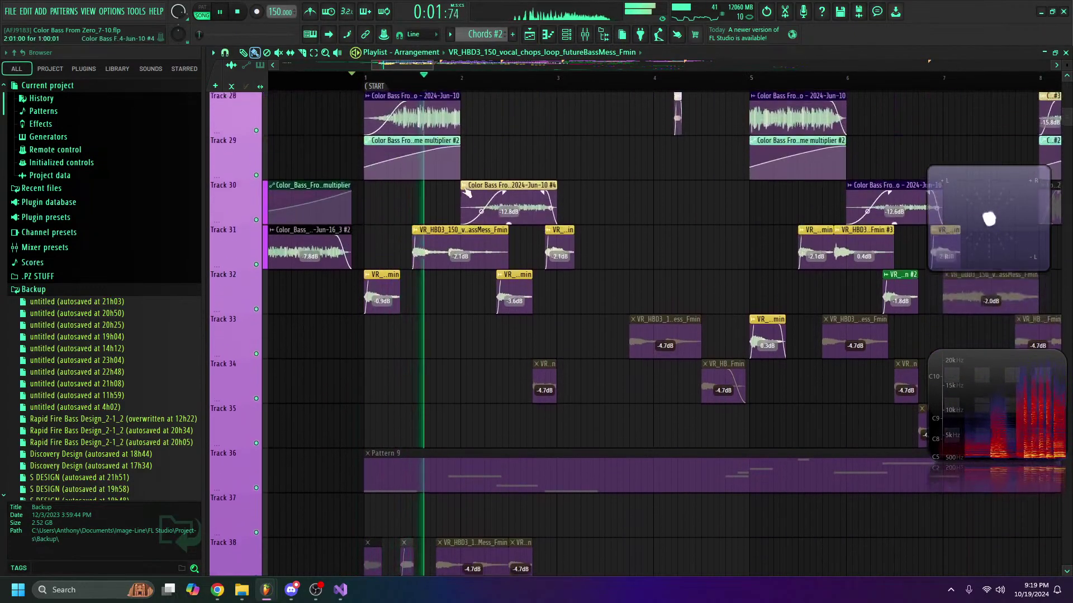
{"action": "scroll", "coordinate": [592, 85], "scroll_direction": "down", "scroll_amount": 2}
{"action": "scroll", "coordinate": [592, 85], "scroll_direction": "down", "scroll_amount": 3}
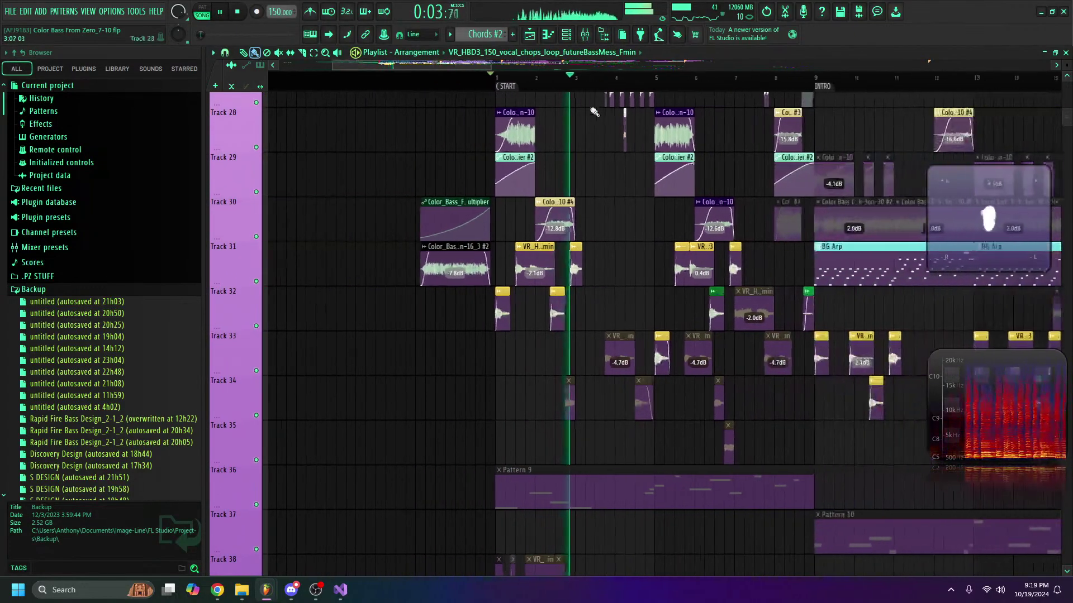
{"action": "key", "text": "space"}
Step: Solo VOC CHP2 with the PRE and SIDECHAIN BUS tracks, and play its chops from the START marker
{"action": "key", "text": "F9"}
{"action": "key", "text": "space"}
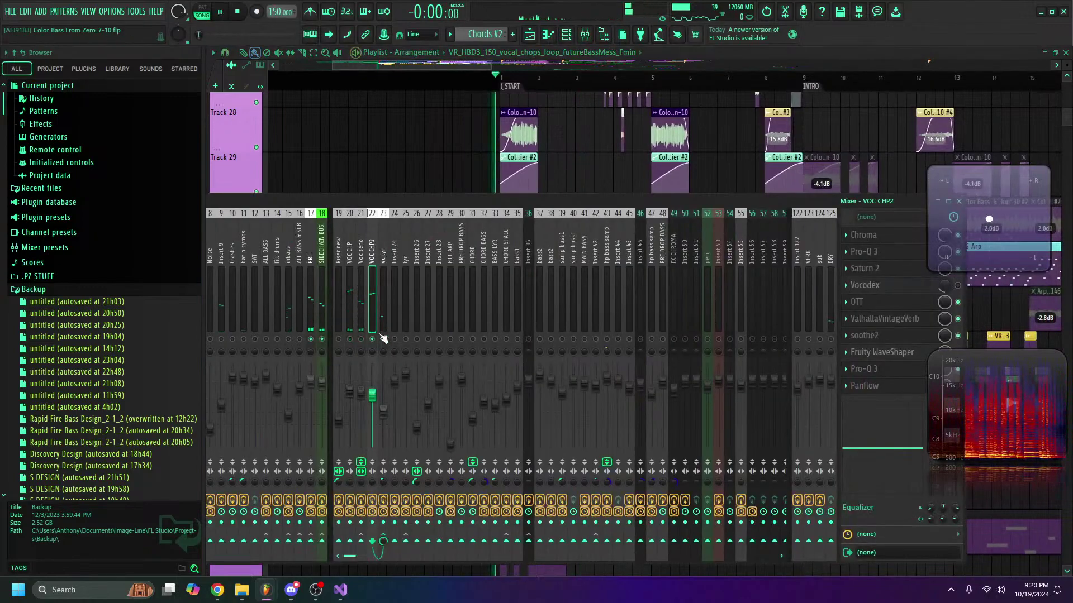
{"action": "key", "text": "F9"}
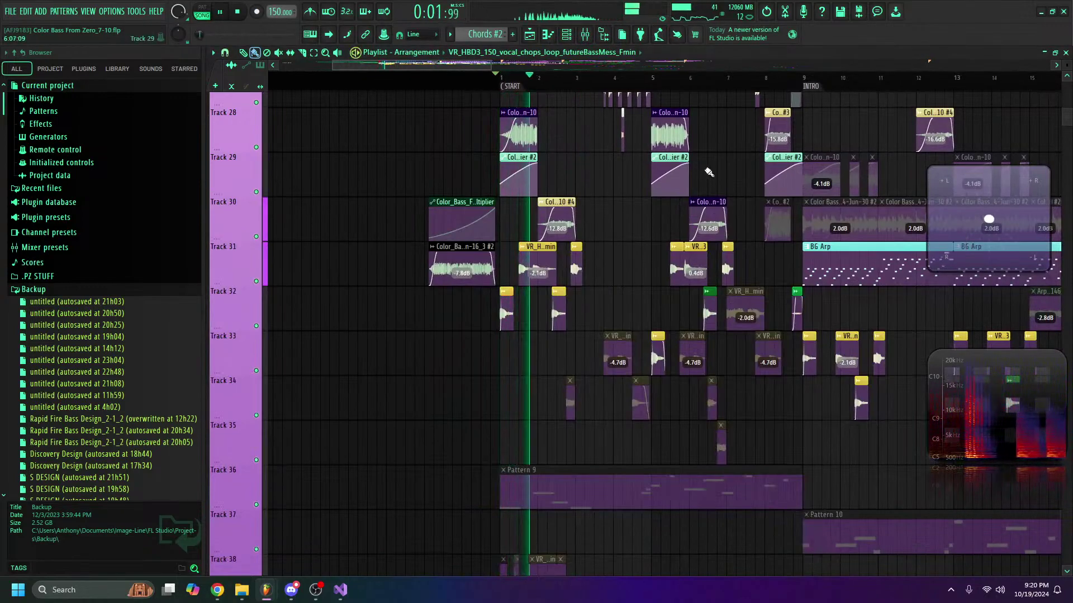
{"action": "scroll", "coordinate": [706, 176], "scroll_direction": "up", "scroll_amount": 2}
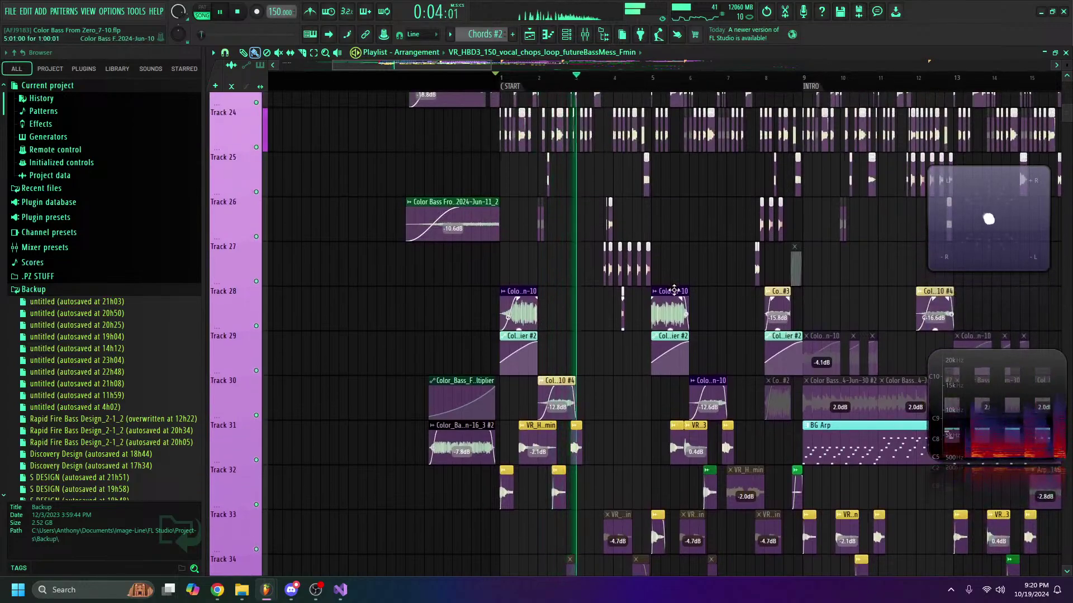
{"action": "scroll", "coordinate": [651, 282], "scroll_direction": "up", "scroll_amount": 4, "text": "ctrl"}
{"action": "scroll", "coordinate": [661, 257], "scroll_direction": "down", "scroll_amount": 7}
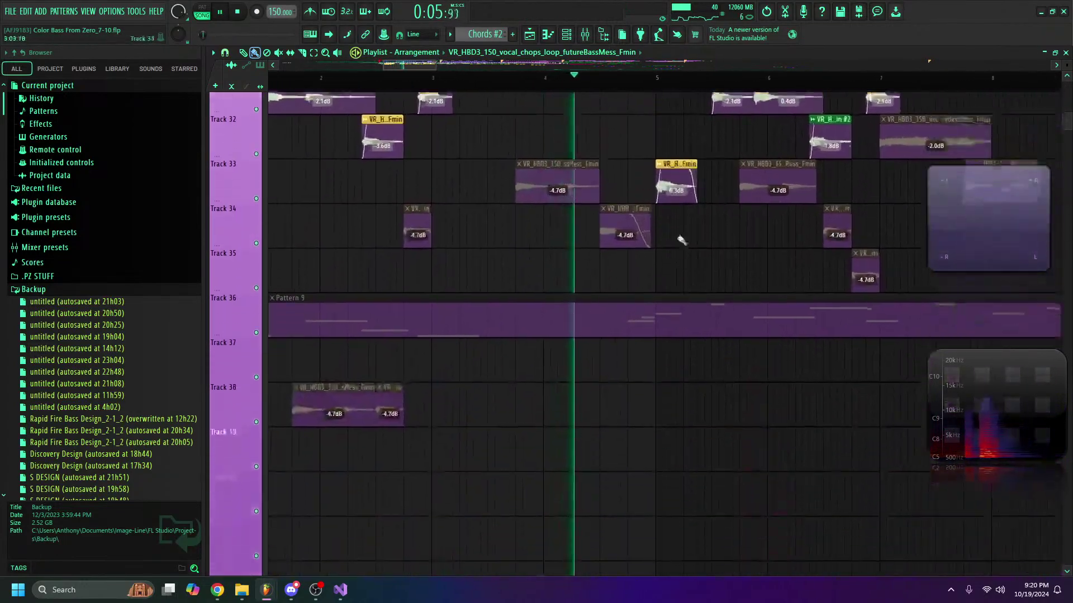
{"action": "scroll", "coordinate": [630, 311], "scroll_direction": "up", "scroll_amount": 6}
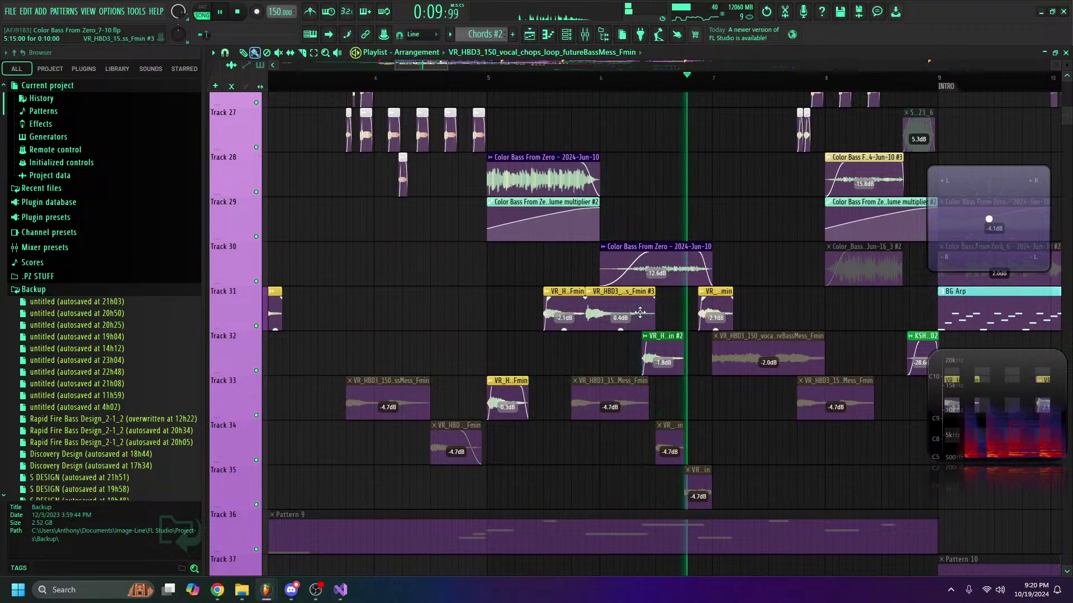
{"action": "key", "text": "space"}
{"action": "scroll", "coordinate": [447, 144], "scroll_direction": "down", "scroll_amount": 4, "text": "ctrl"}
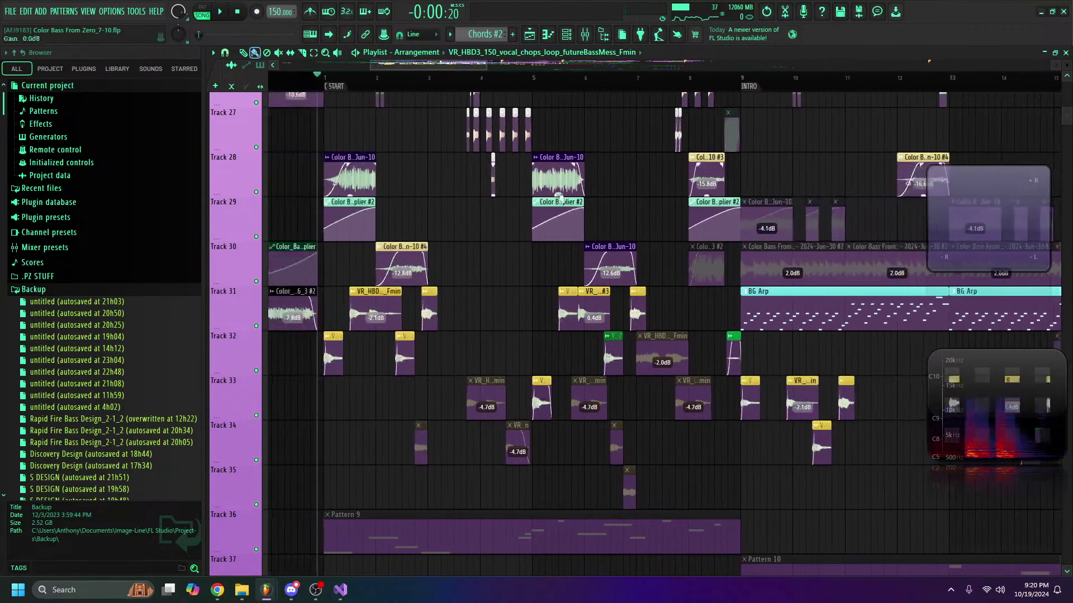
Step: Restore all mixer tracks from solo and briefly play the full mix around the START marker
{"action": "key", "text": "F9"}
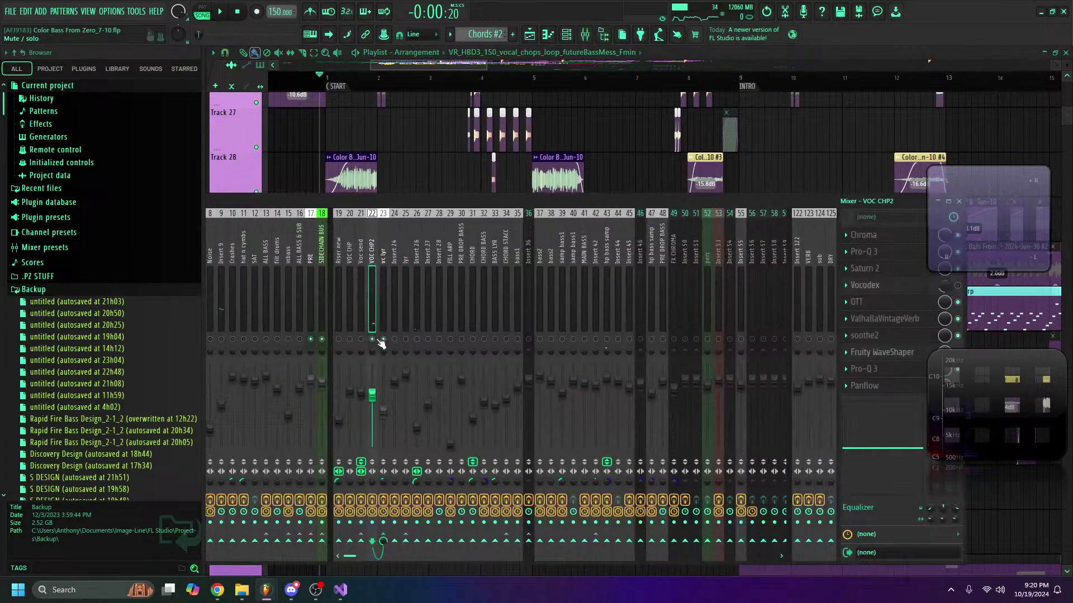
{"action": "key", "text": "space"}
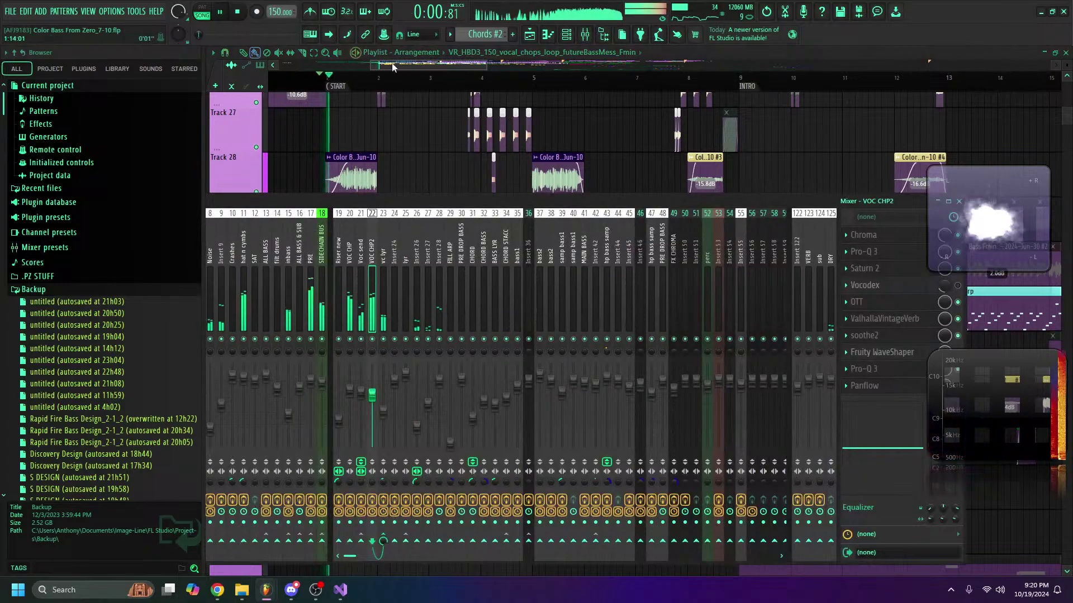
{"action": "key", "text": "space"}
{"action": "key", "text": "F9"}
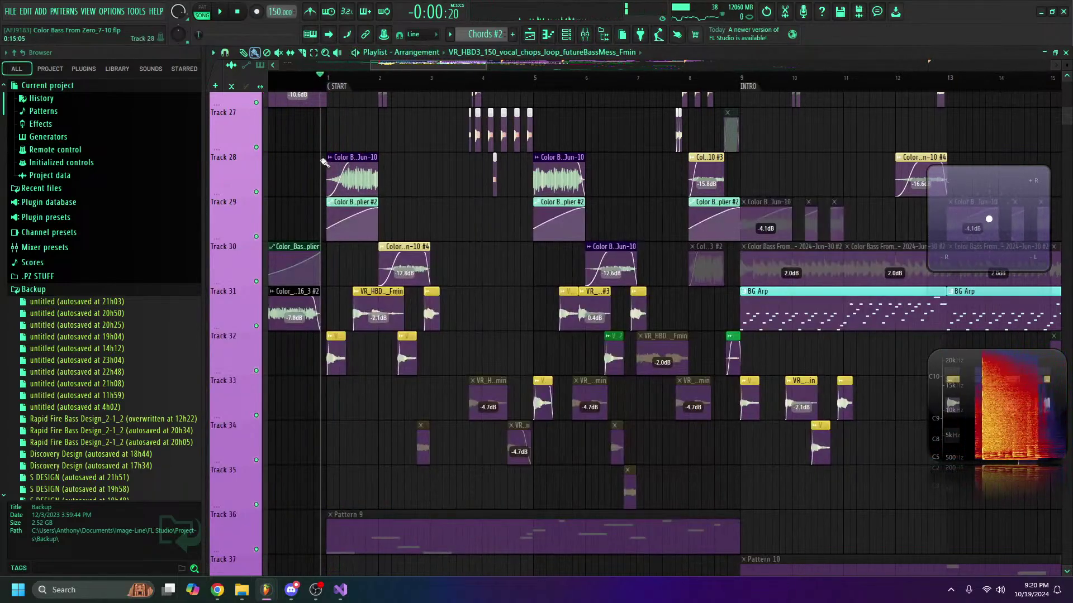
Step: Delete the KSHMR Medium Sweep 12 clip on Track 14 and lower the CHIME Crash Splashy clip to -20.1 dB
{"action": "scroll", "coordinate": [349, 332], "scroll_direction": "up", "scroll_amount": 6}
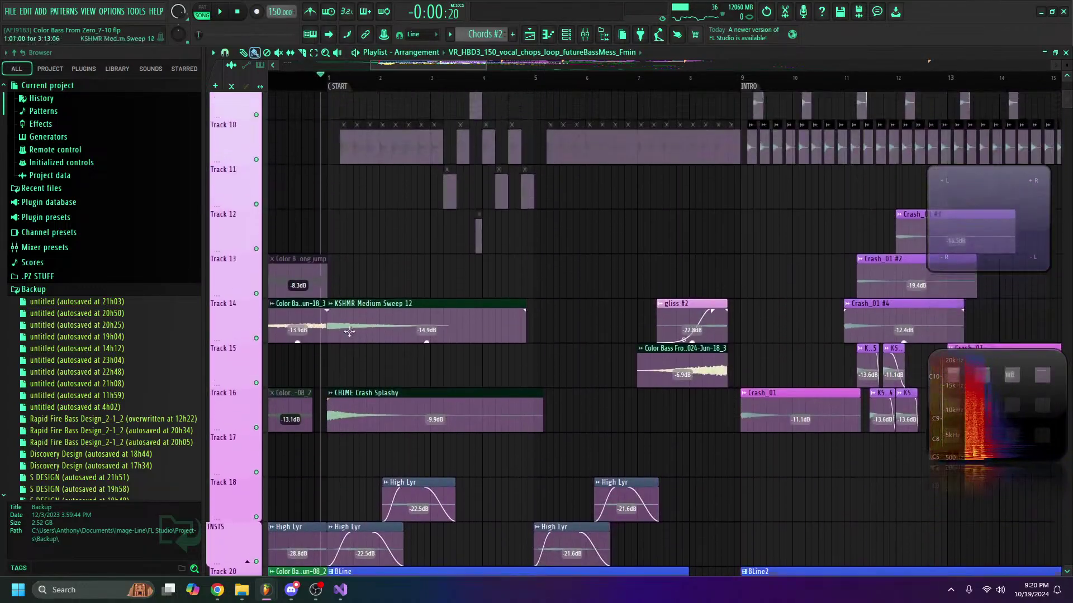
{"action": "right_click", "coordinate": [352, 335]}
{"action": "left_click_drag", "start_coordinate": [435, 447], "coordinate": [436, 446]}
Step: Play the full mix through the START section and the lead-in before it
{"action": "key", "text": "space"}
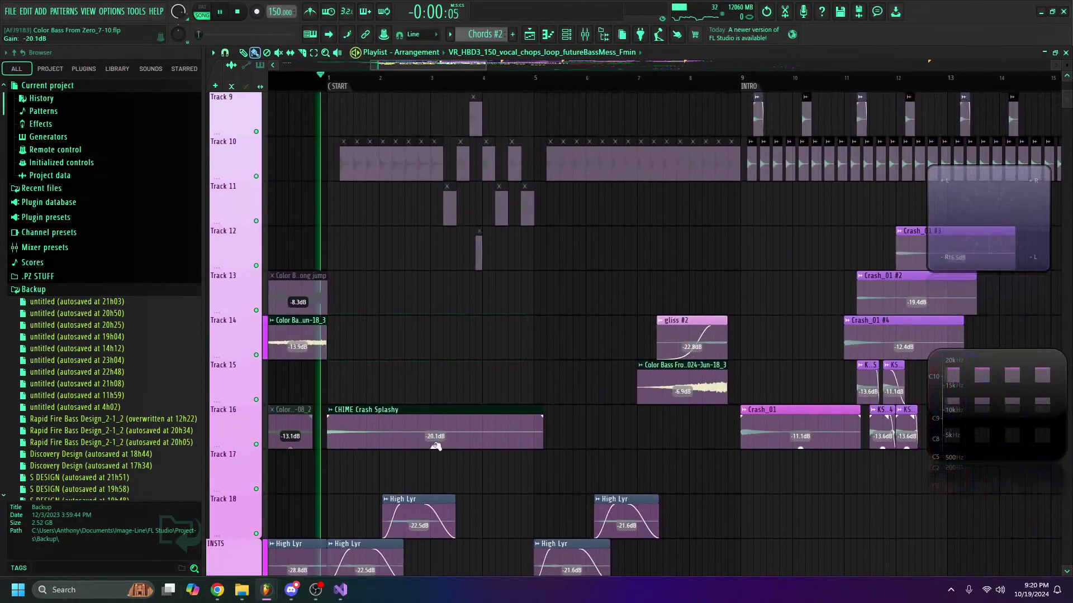
{"action": "scroll", "coordinate": [422, 222], "scroll_direction": "down", "scroll_amount": 5}
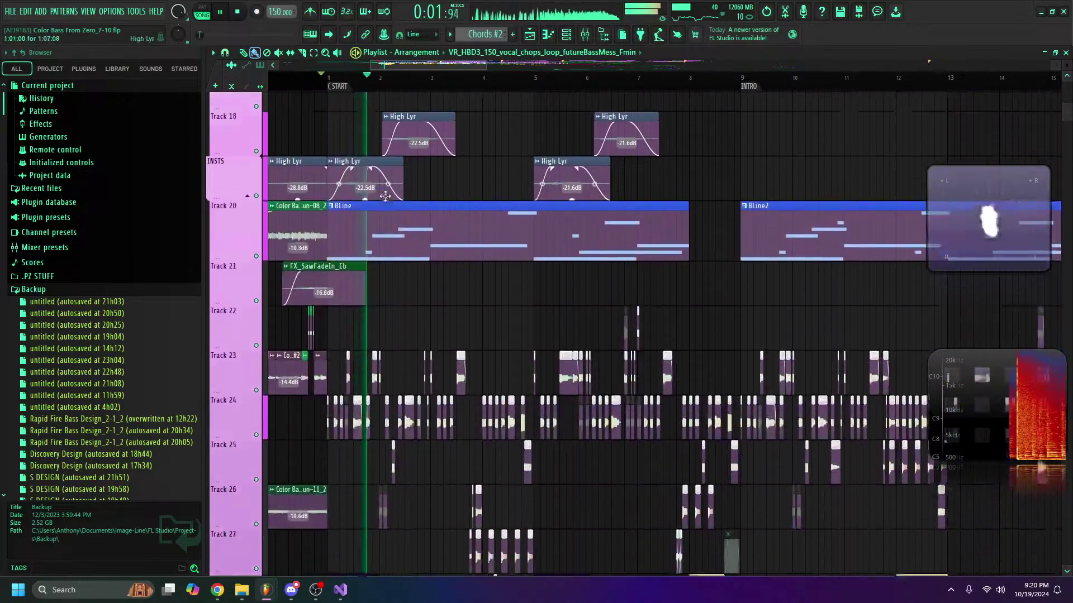
{"action": "scroll", "coordinate": [430, 215], "scroll_direction": "down", "scroll_amount": 2}
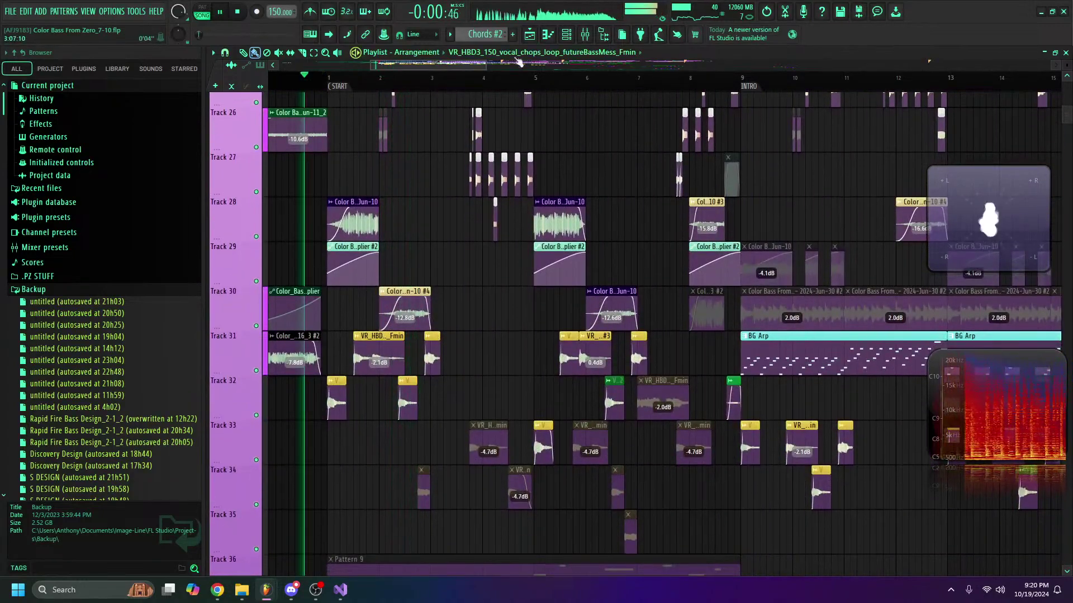
{"action": "left_click", "coordinate": [595, 35]}
{"action": "key", "text": "F9"}
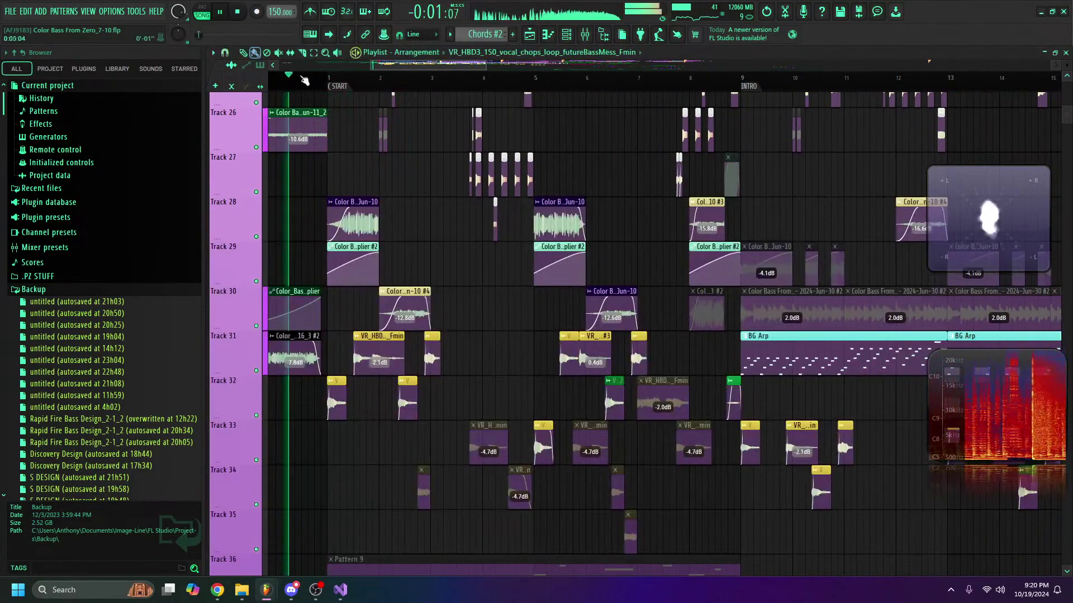
{"action": "left_click_drag", "start_coordinate": [439, 67], "coordinate": [409, 67]}
{"action": "scroll", "coordinate": [520, 240], "scroll_direction": "up", "scroll_amount": 5}
{"action": "key", "text": "space"}
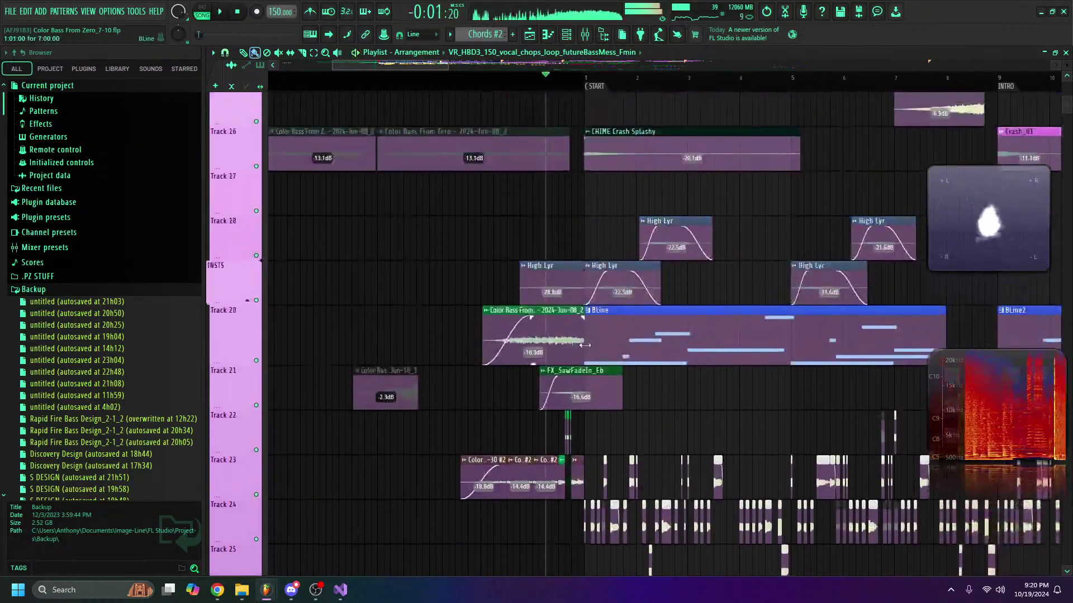
Step: Solo playlist Track 23, add Track 22 to the solo, and play their clips before the START marker
{"action": "scroll", "coordinate": [565, 319], "scroll_direction": "down", "scroll_amount": 1}
{"action": "scroll", "coordinate": [567, 321], "scroll_direction": "down", "scroll_amount": 1}
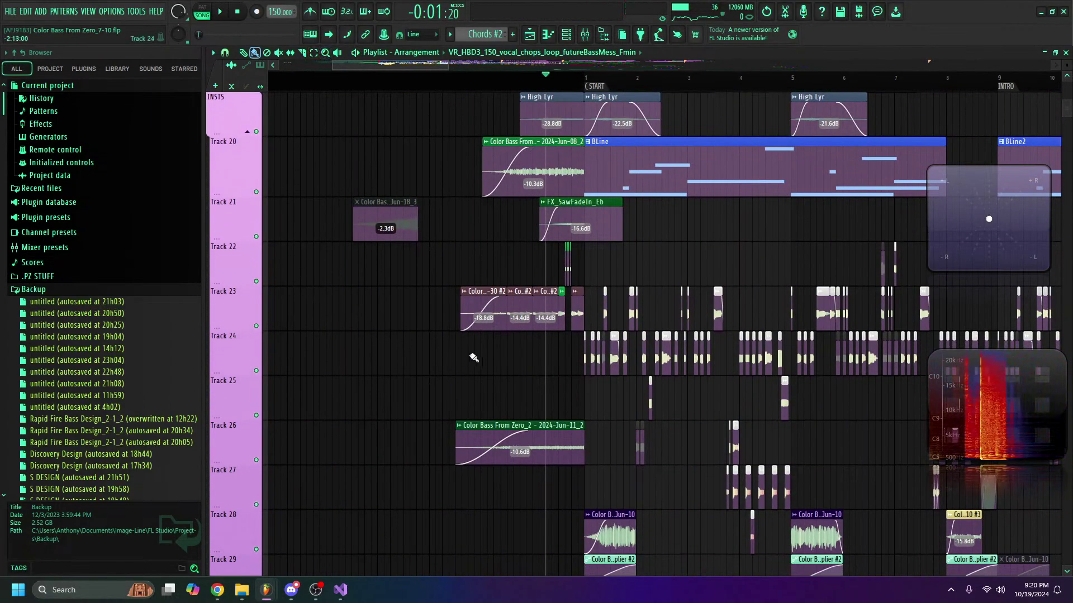
{"action": "right_click", "coordinate": [256, 326]}
{"action": "key", "text": "space"}
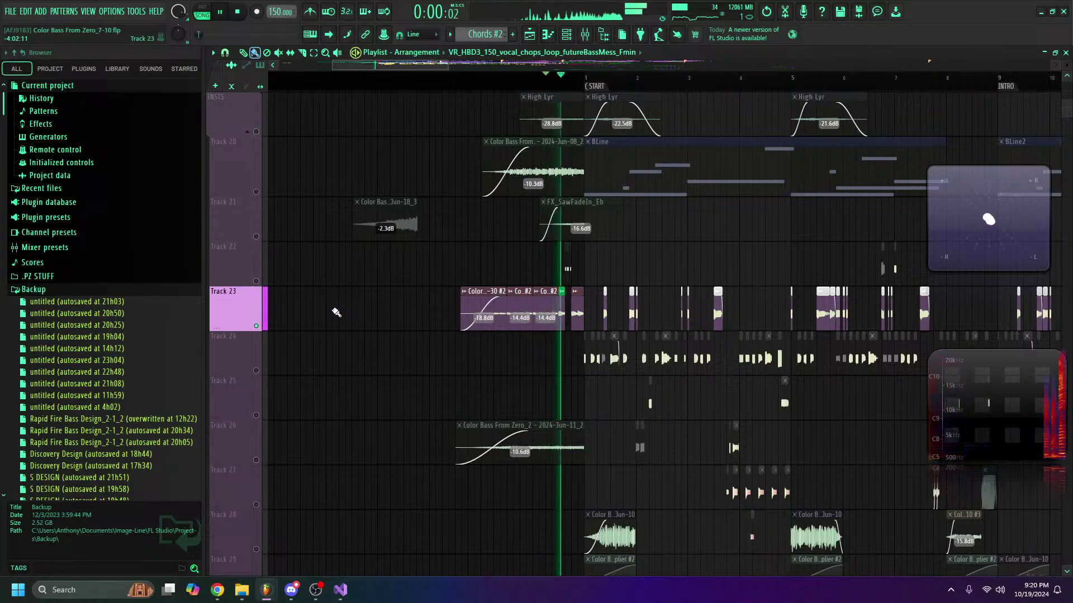
{"action": "left_click", "coordinate": [256, 281]}
{"action": "key", "text": "space"}
{"action": "scroll", "coordinate": [574, 83], "scroll_direction": "up", "scroll_amount": 5}
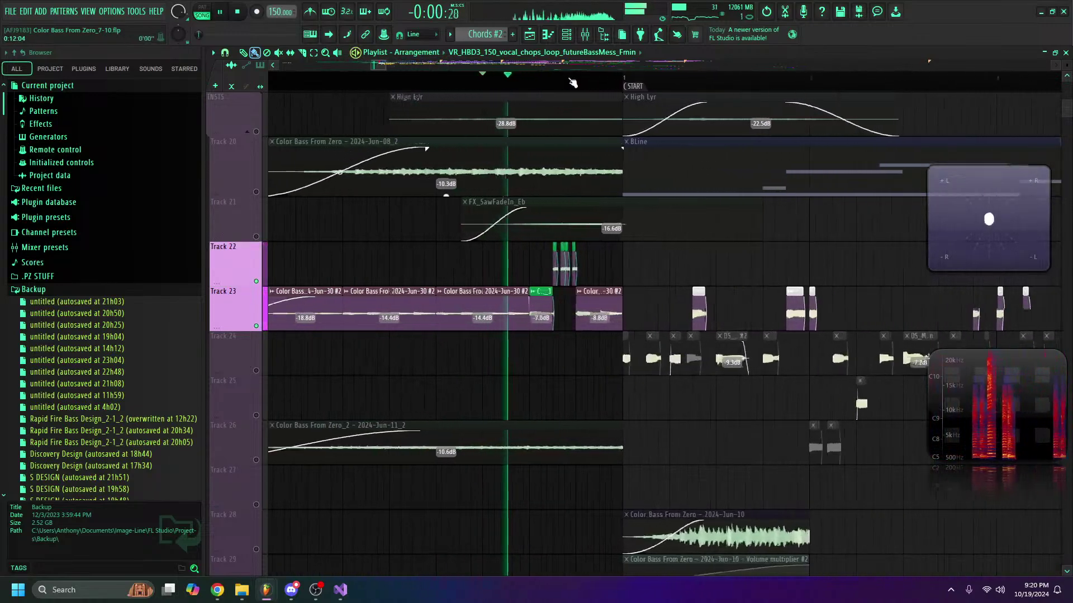
{"action": "scroll", "coordinate": [574, 83], "scroll_direction": "down", "scroll_amount": 5}
{"action": "key", "text": "space"}
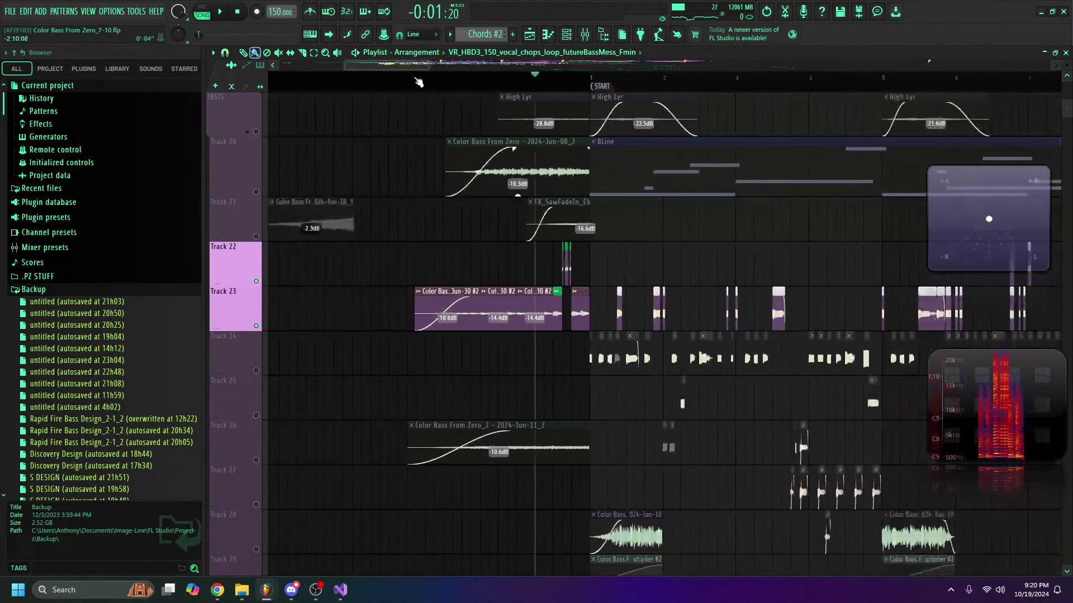
Step: Restore all playlist tracks from solo and play the lead-in to the START marker with every track audible
{"action": "right_click", "coordinate": [256, 325]}
{"action": "right_click", "coordinate": [256, 326]}
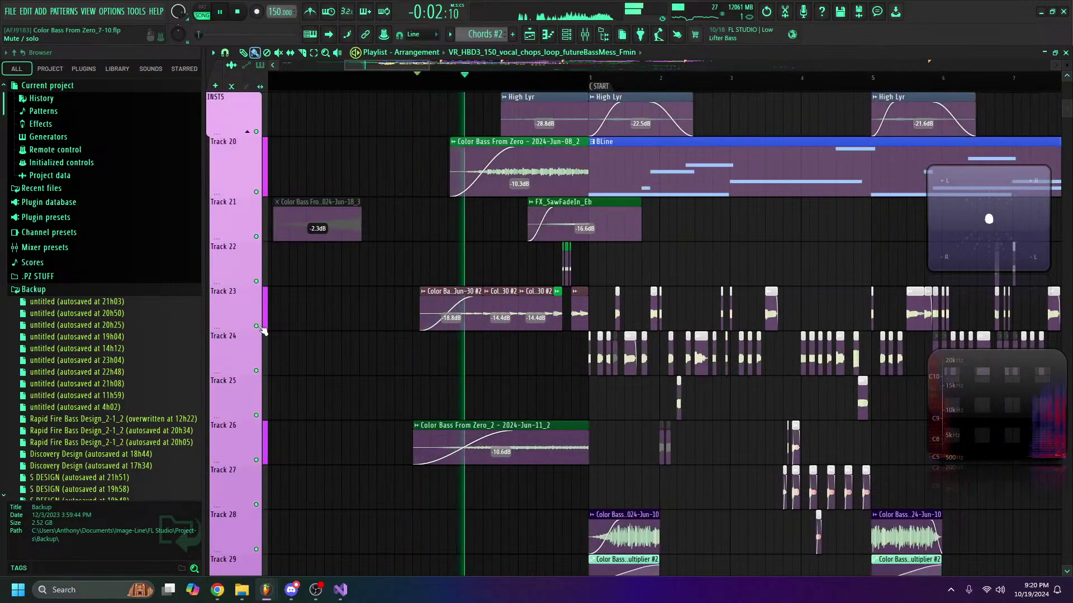
{"action": "scroll", "coordinate": [507, 77], "scroll_direction": "down", "scroll_amount": 3}
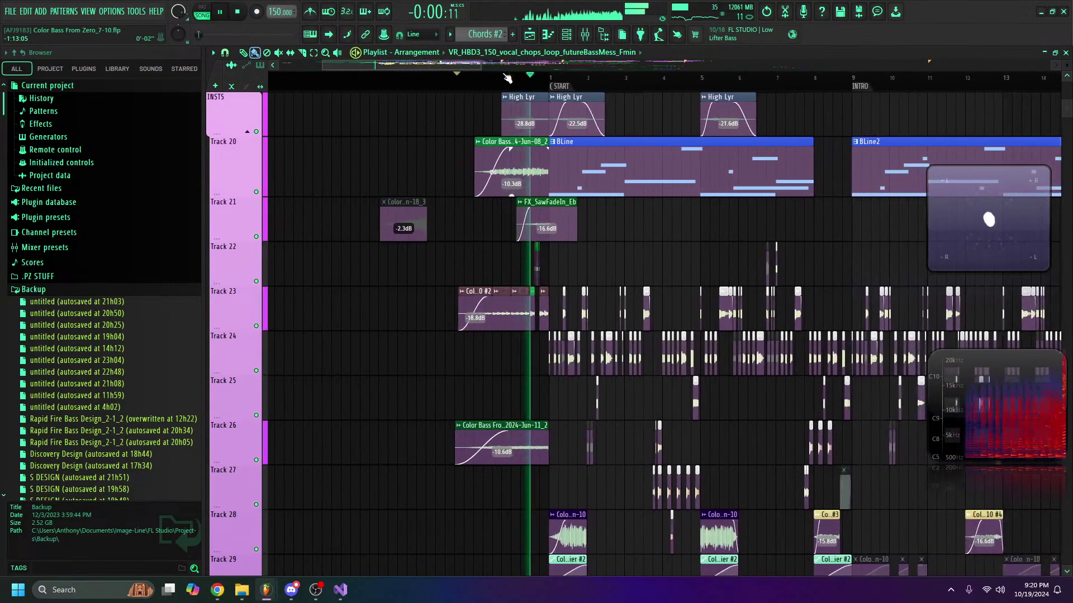
Step: Play through the START section while reviewing the clips on Tracks 20 to 38
{"action": "scroll", "coordinate": [488, 68], "scroll_direction": "down", "scroll_amount": 1}
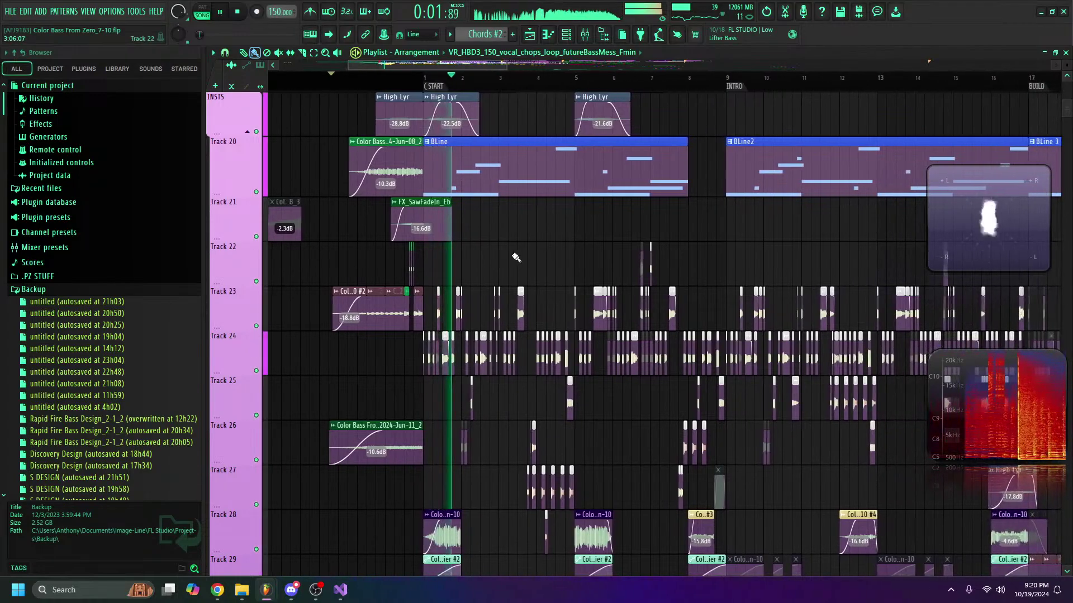
{"action": "scroll", "coordinate": [522, 192], "scroll_direction": "down", "scroll_amount": 8}
{"action": "scroll", "coordinate": [579, 96], "scroll_direction": "up", "scroll_amount": 4}
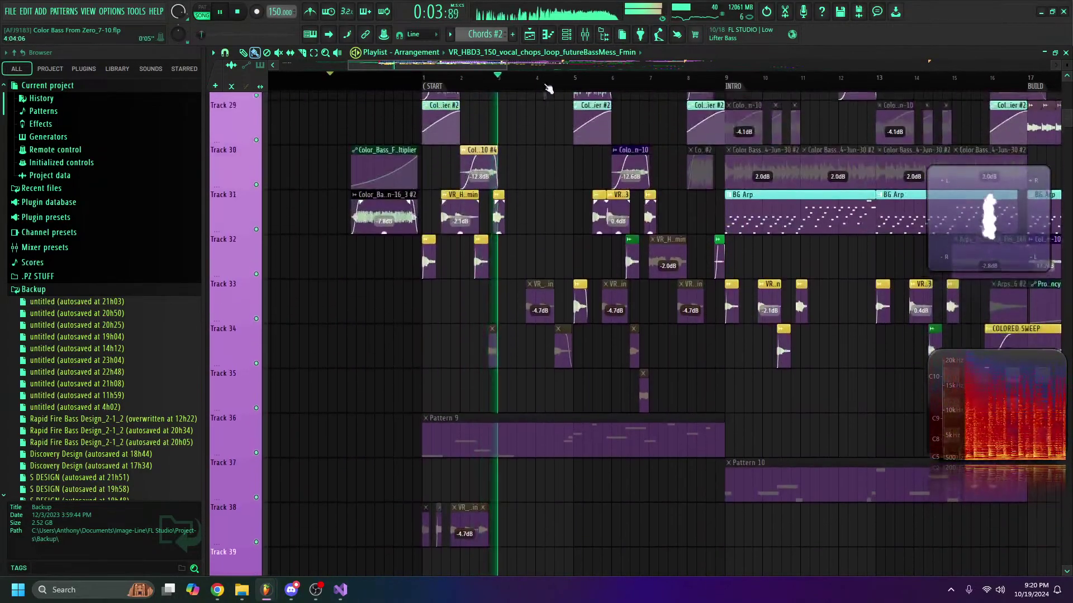
{"action": "scroll", "coordinate": [593, 232], "scroll_direction": "left", "scroll_amount": 1}
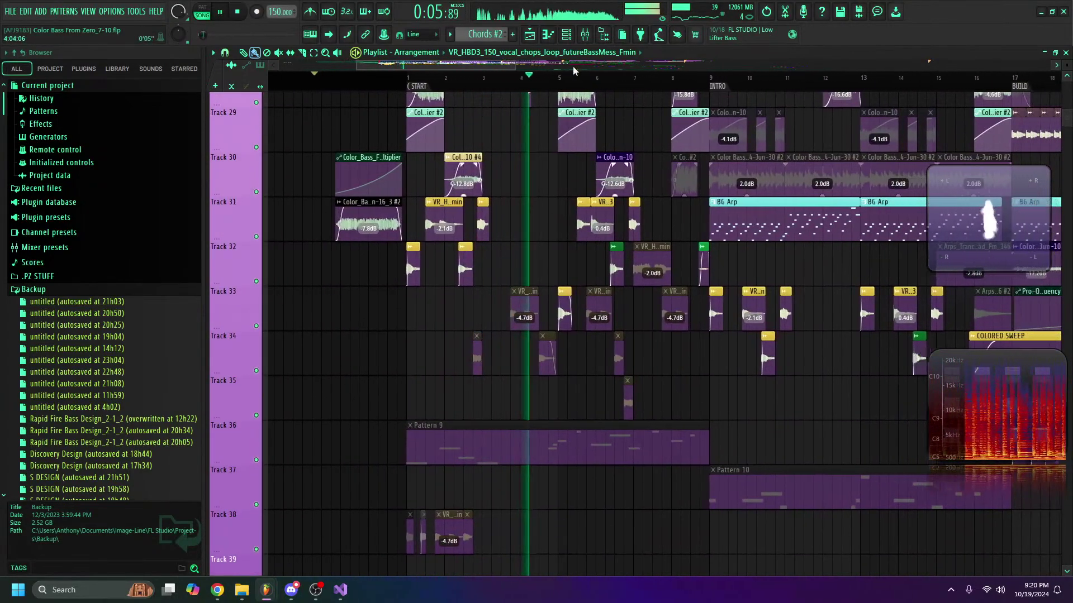
{"action": "scroll", "coordinate": [572, 70], "scroll_direction": "up", "scroll_amount": 3}
{"action": "scroll", "coordinate": [600, 169], "scroll_direction": "up", "scroll_amount": 5}
Step: Audition the Color Bass From Zero clip at bar 5 on Track 28 in isolation
{"action": "key", "text": "y"}
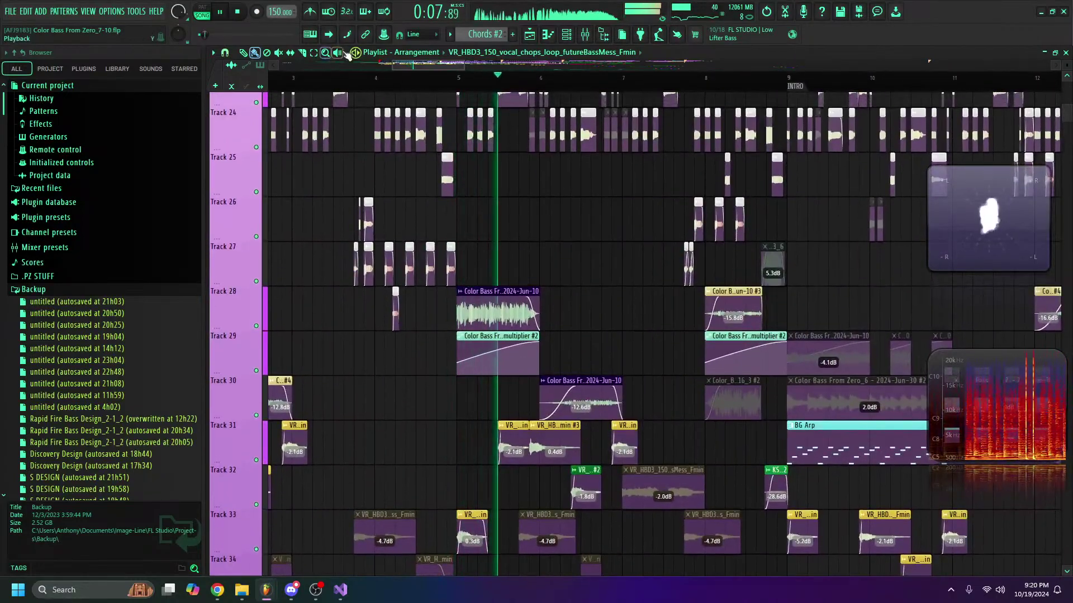
{"action": "left_click", "coordinate": [462, 319]}
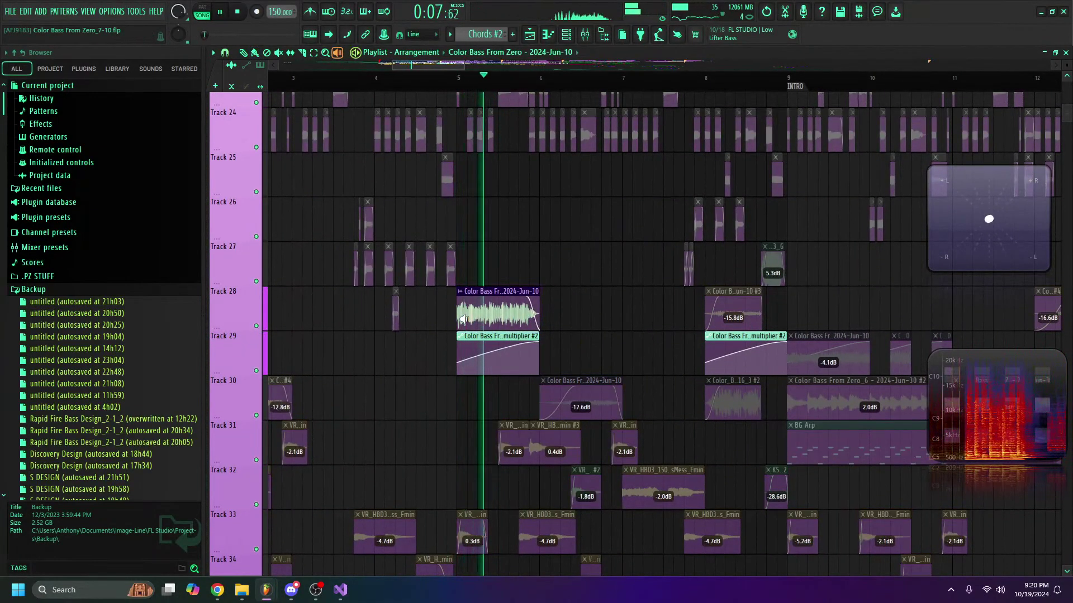
{"action": "left_click", "coordinate": [276, 89]}
Step: Open the Track 28 clip's channel settings and its Insert 26 mixer track, and check the Snap Heap effect
{"action": "double_click", "coordinate": [505, 302]}
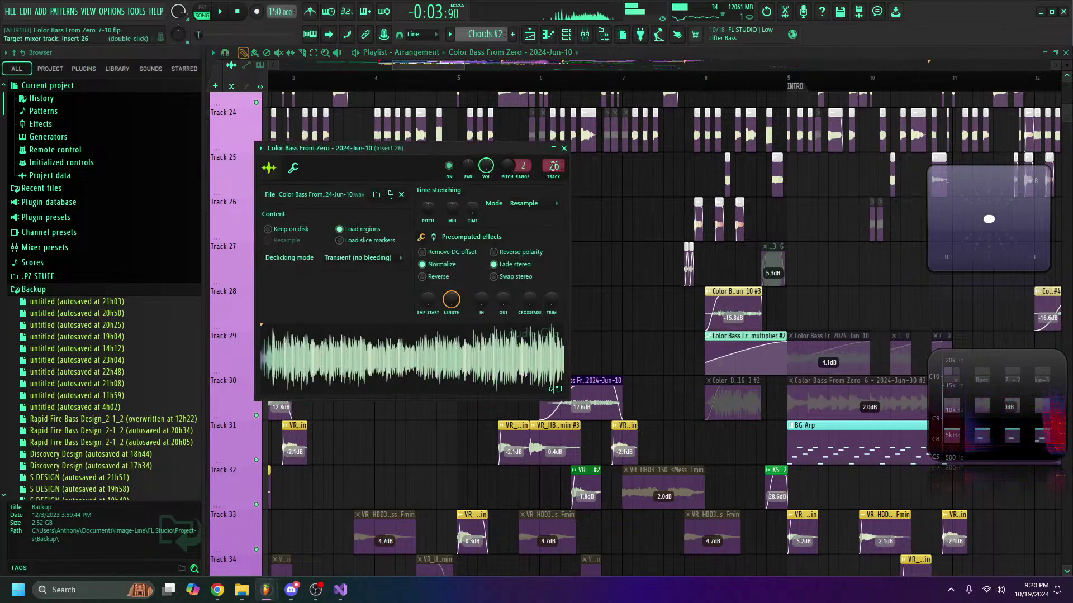
{"action": "double_click", "coordinate": [552, 168]}
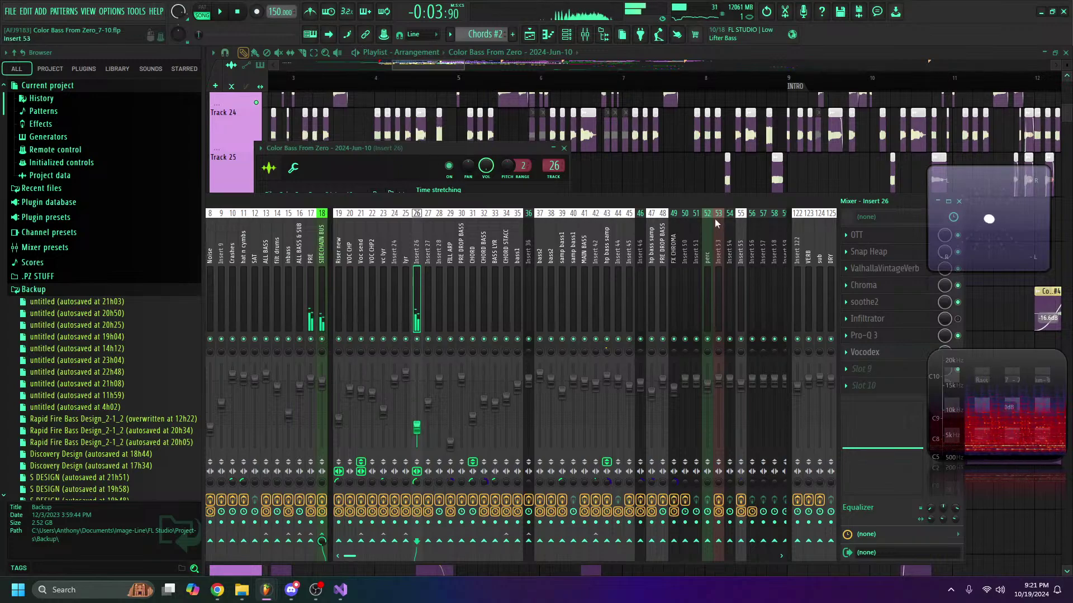
{"action": "left_click_drag", "start_coordinate": [697, 198], "coordinate": [428, 196]}
{"action": "left_click", "coordinate": [627, 252]}
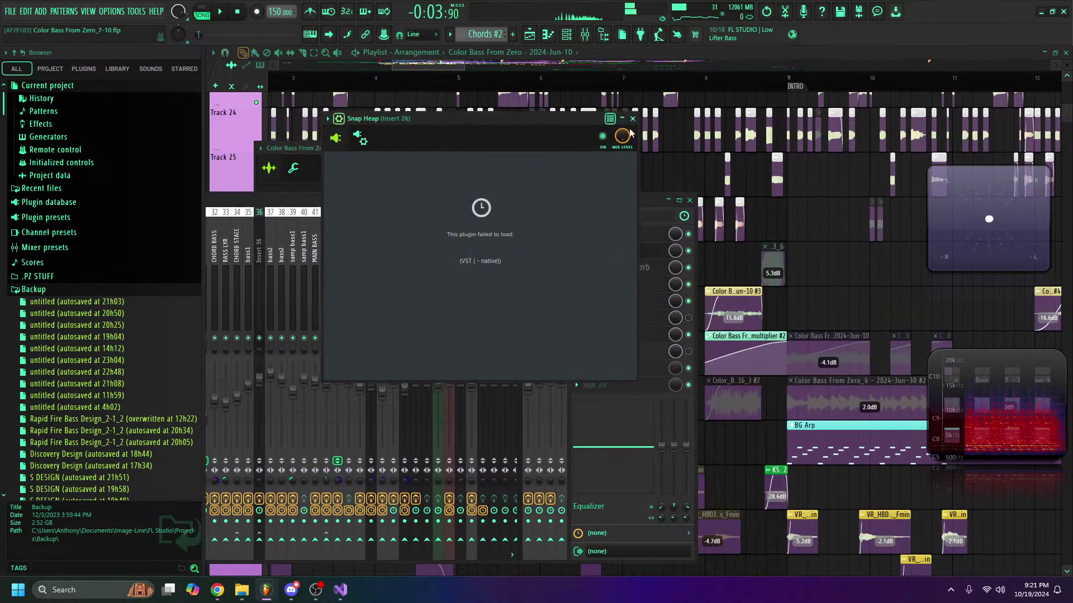
Step: Review the ValhallaVintageVerb and Chroma effects on Insert 26
{"action": "left_click", "coordinate": [614, 267]}
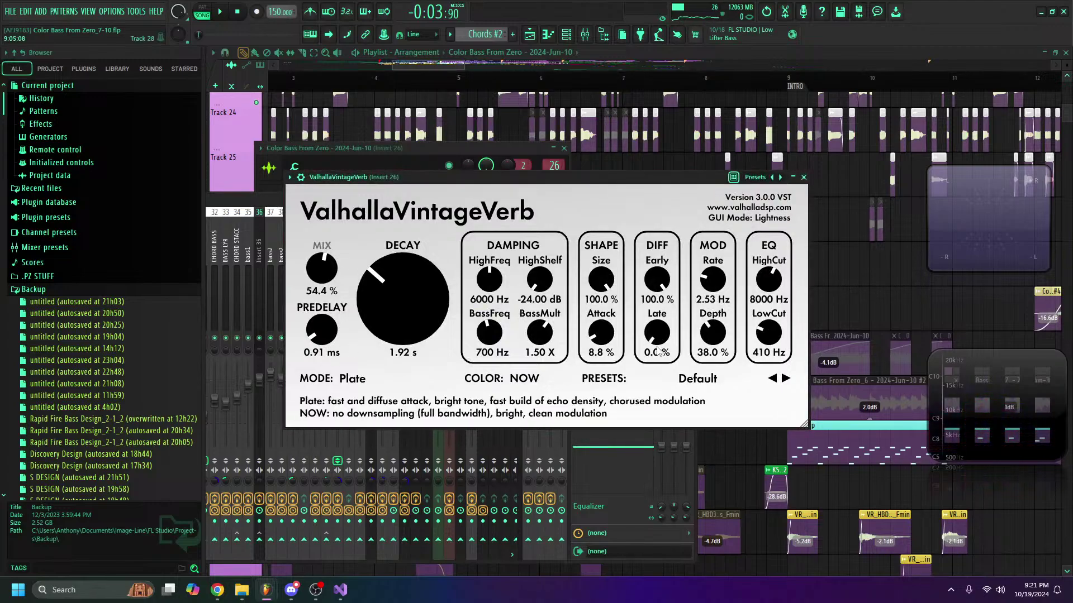
{"action": "left_click", "coordinate": [804, 177]}
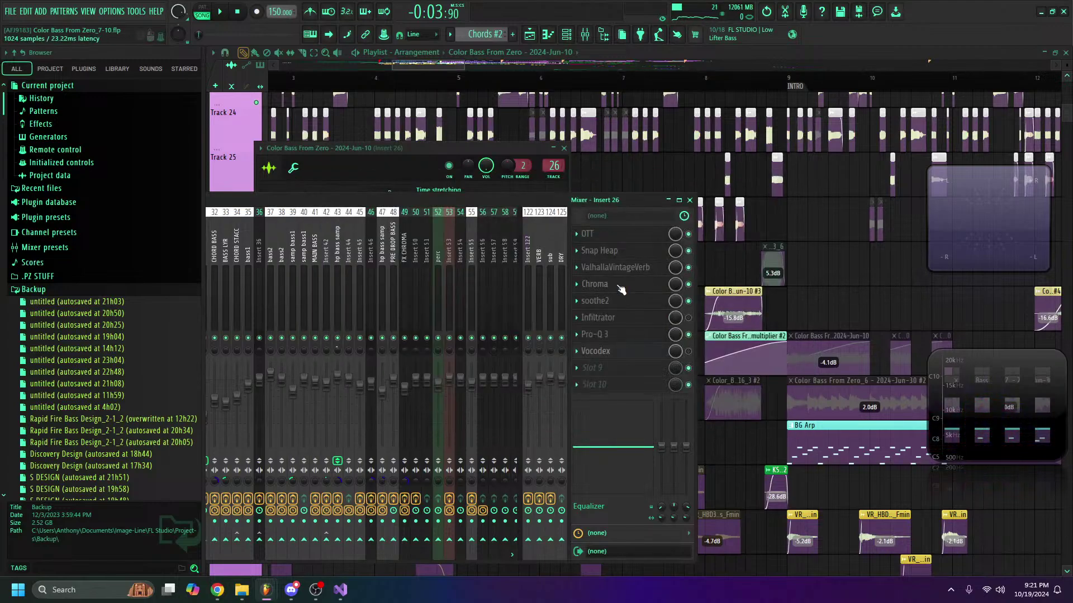
{"action": "left_click", "coordinate": [621, 288]}
{"action": "left_click", "coordinate": [821, 196]}
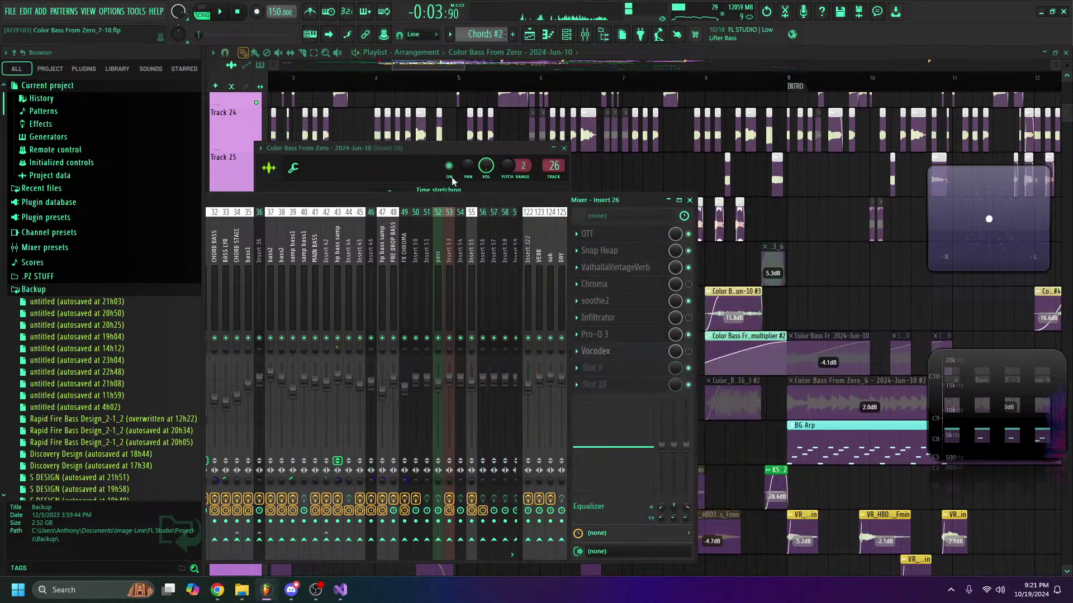
Step: Solo Insert 26 in the mixer and play the Track 28 clip from bar 5 with Chroma enabled
{"action": "left_click_drag", "start_coordinate": [415, 212], "coordinate": [748, 180]}
{"action": "key", "text": "space"}
{"action": "left_click_drag", "start_coordinate": [357, 90], "coordinate": [435, 88]}
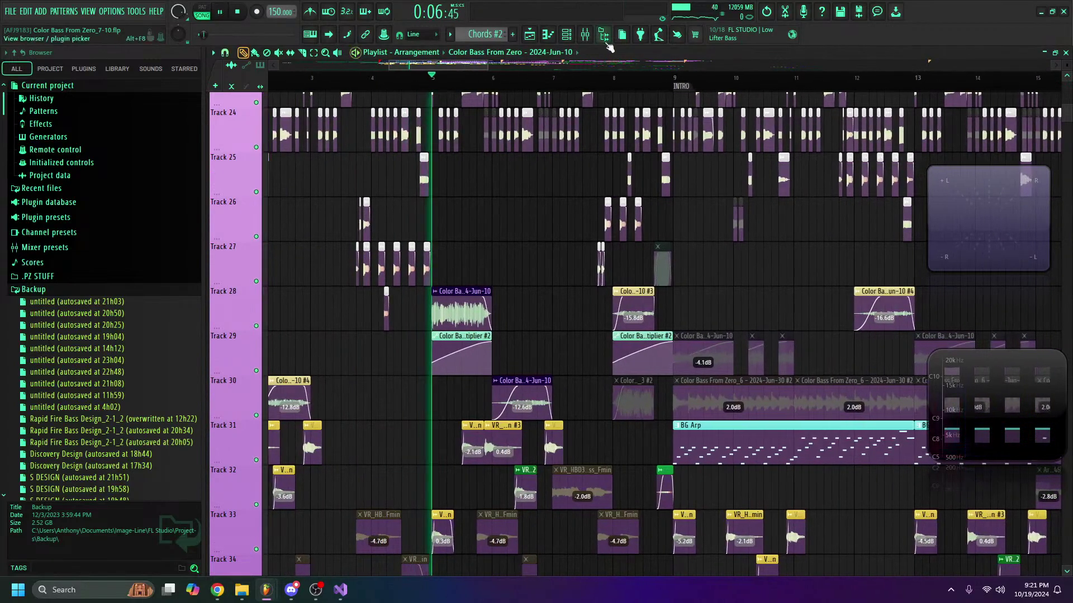
{"action": "left_click", "coordinate": [584, 34]}
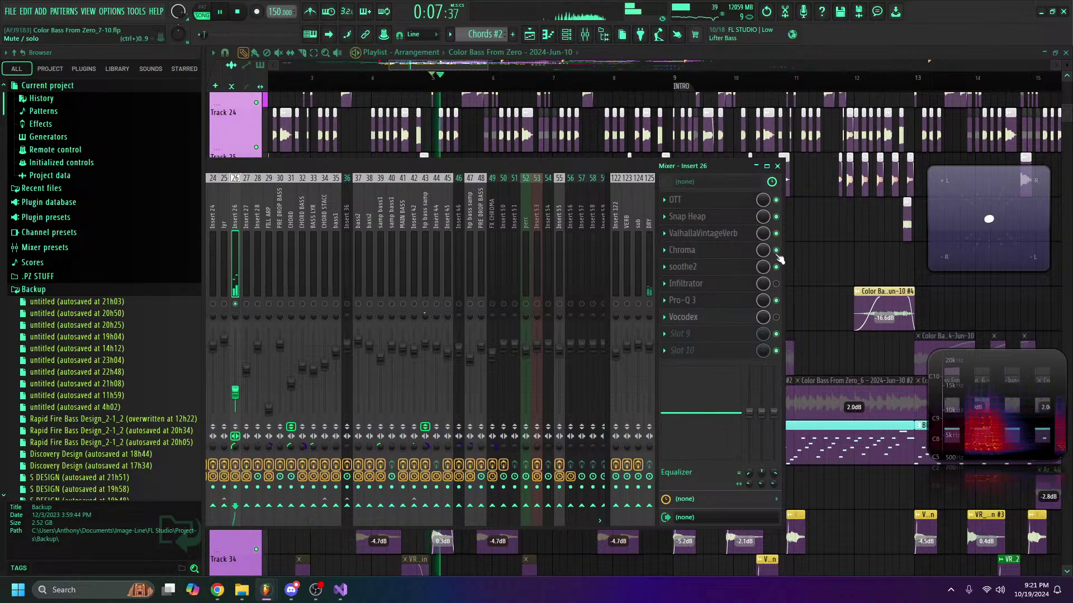
{"action": "key", "text": "space"}
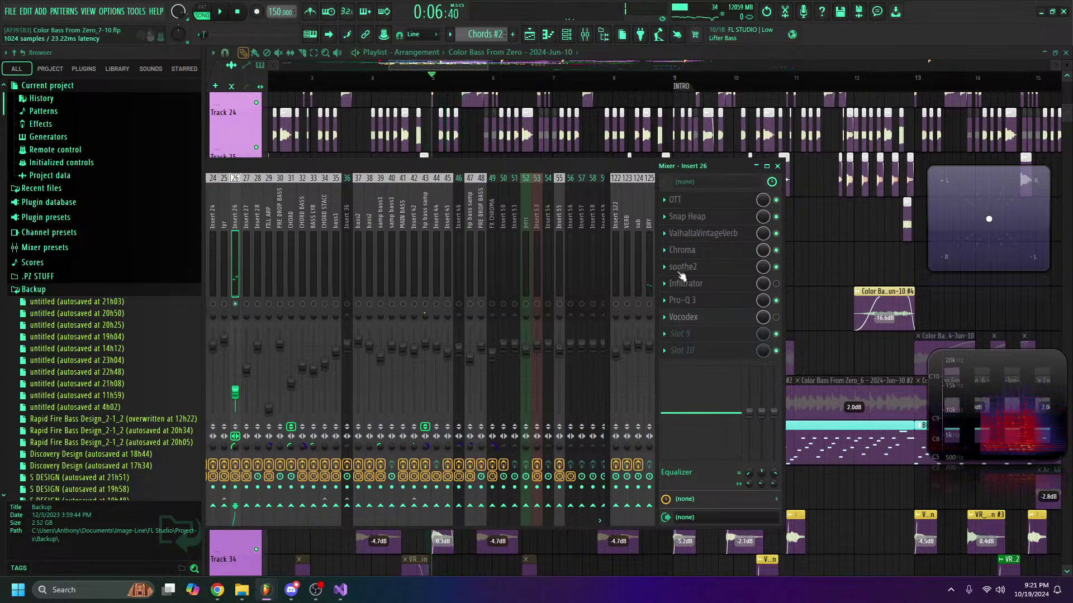
Step: Replay the Insert 26 sound with Chroma bypassed for comparison and inspect Chroma's key and color settings
{"action": "key", "text": "space"}
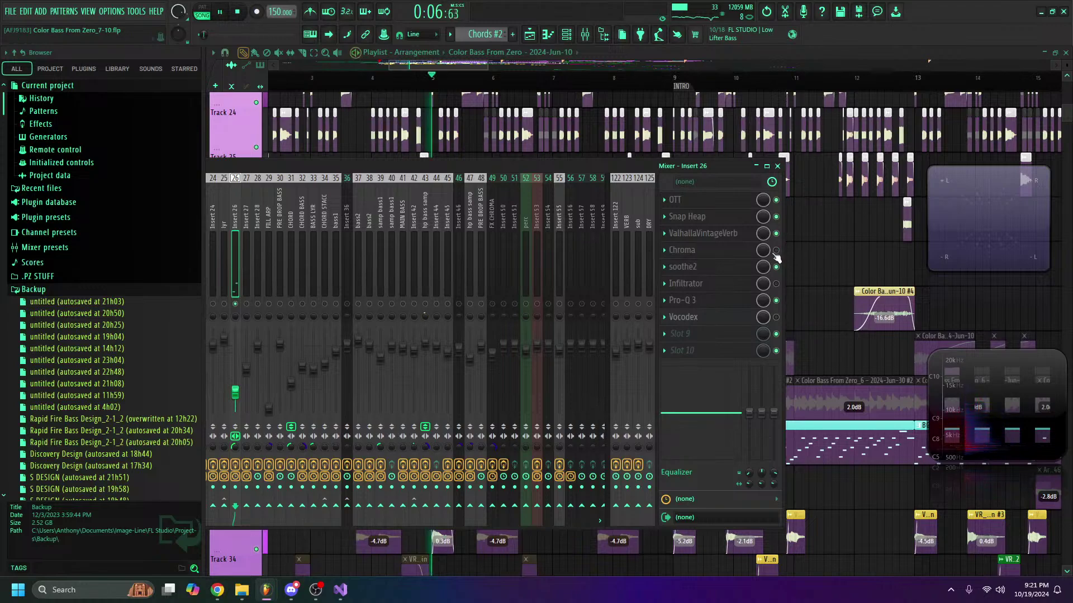
{"action": "left_click", "coordinate": [722, 251]}
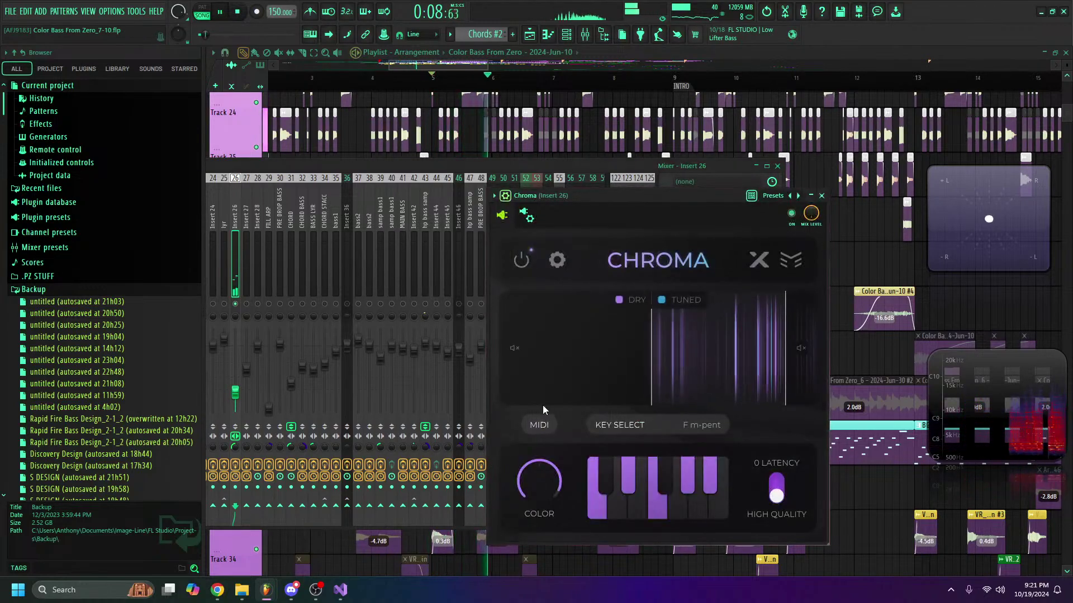
{"action": "left_click", "coordinate": [811, 197]}
{"action": "key", "text": "space"}
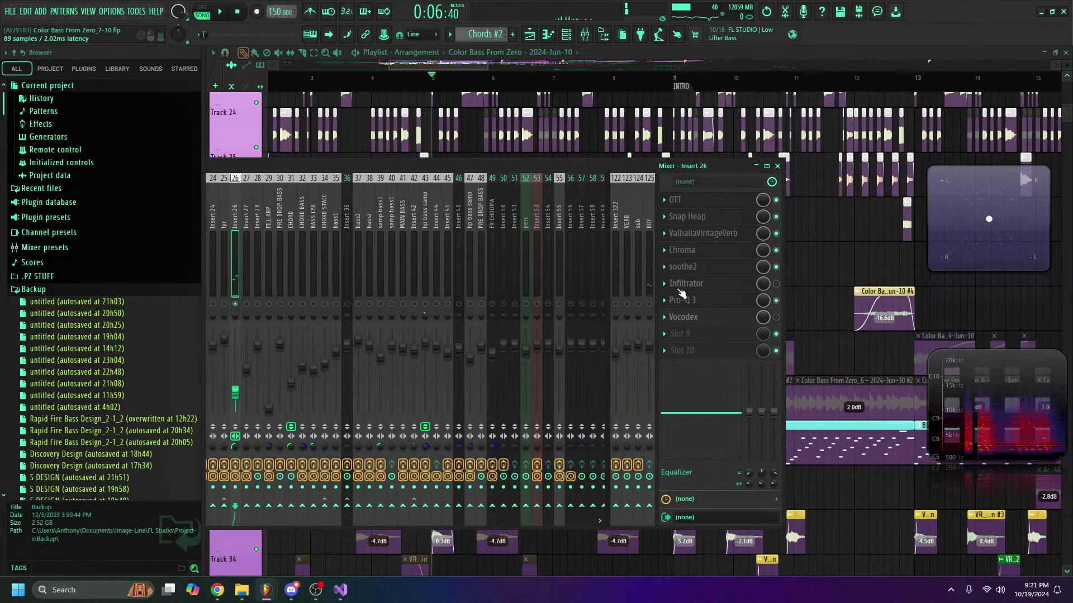
Step: Lower the Pro-Q 3 low-cut band on Insert 26 to about 1234 Hz and play the sound in the full mix
{"action": "left_click", "coordinate": [711, 302]}
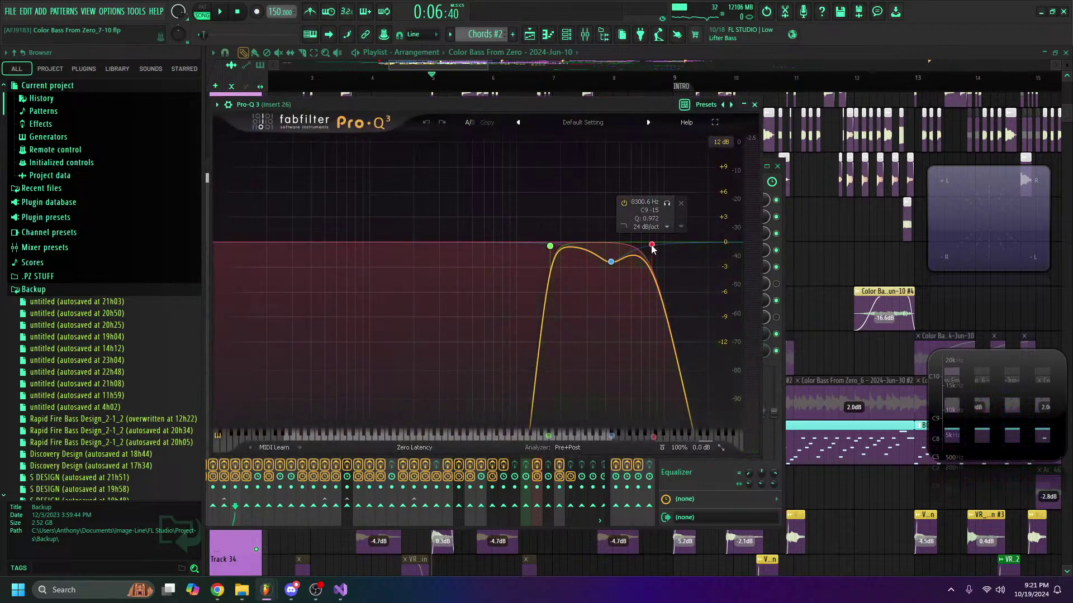
{"action": "left_click_drag", "start_coordinate": [550, 247], "coordinate": [532, 248]}
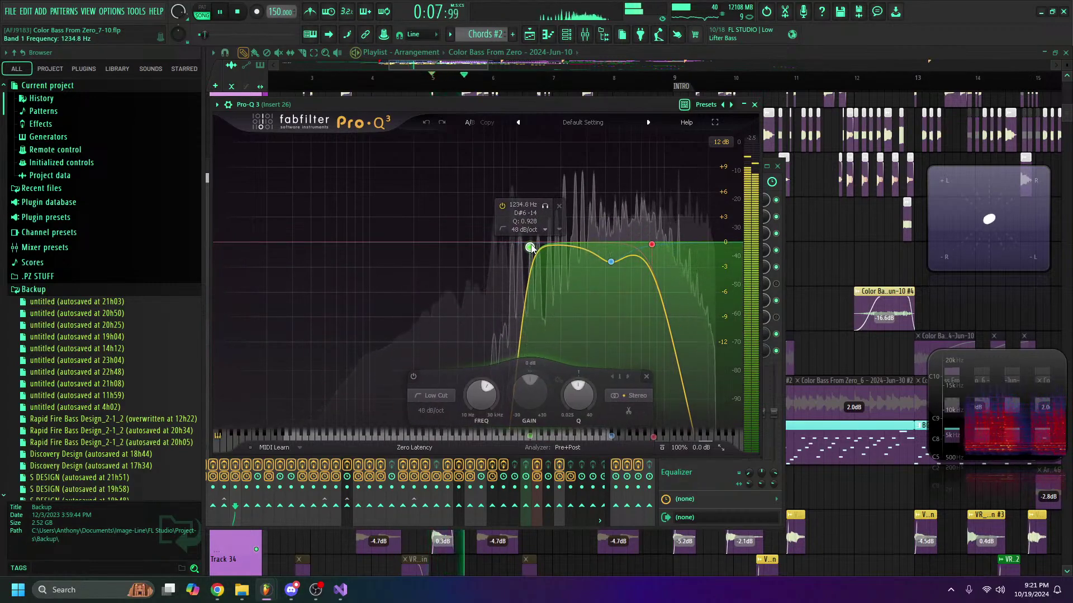
{"action": "key", "text": "space"}
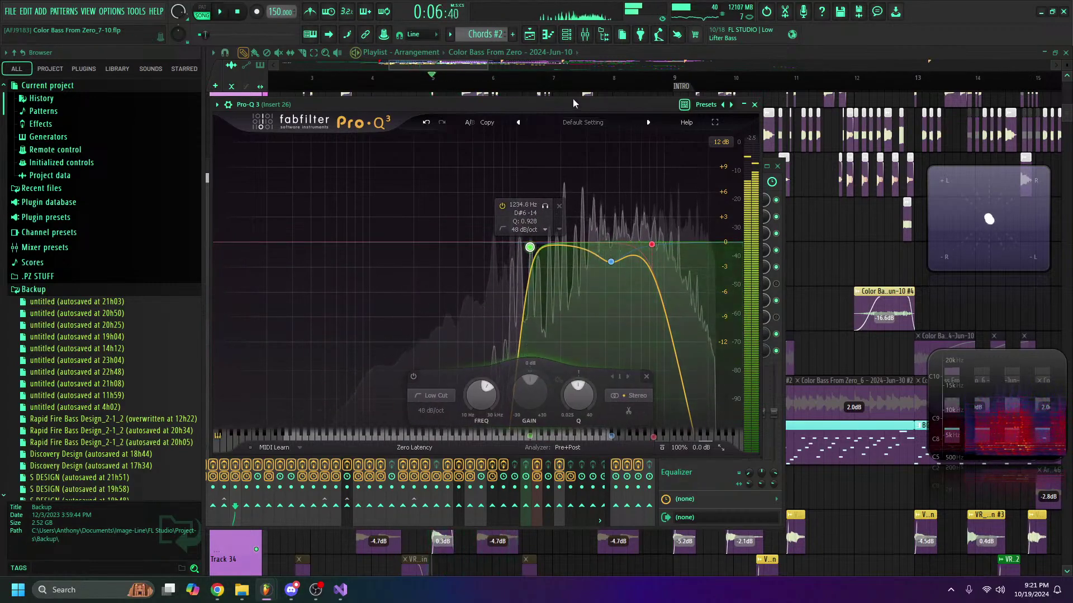
{"action": "left_click", "coordinate": [754, 105]}
{"action": "key", "text": "space"}
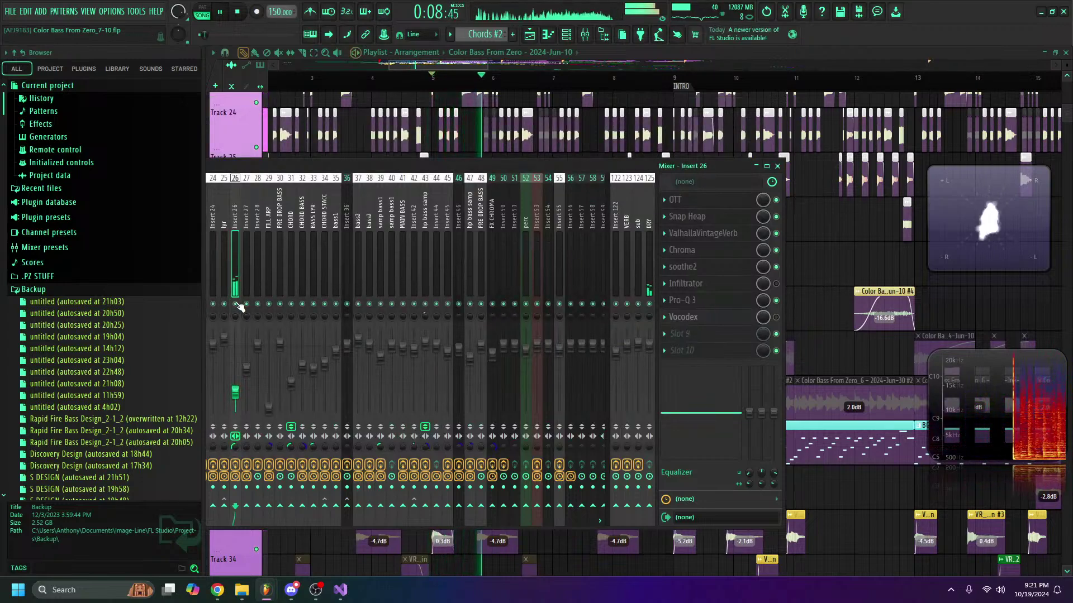
{"action": "key", "text": "space"}
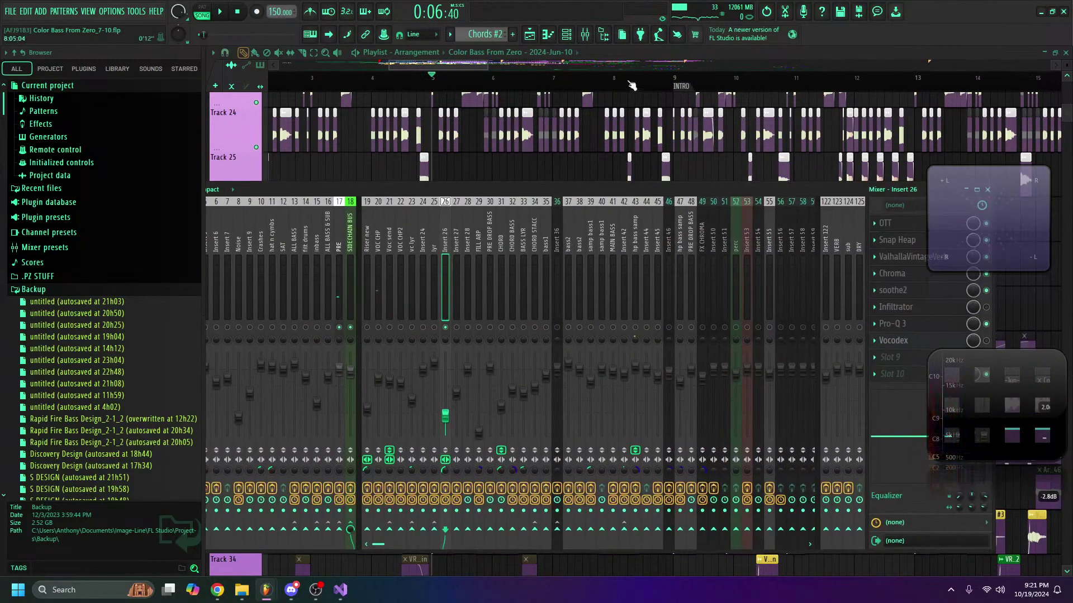
Step: Hide the browser and review the effect chain on the SIDECHAIN BUS mixer track
{"action": "left_click", "coordinate": [598, 42]}
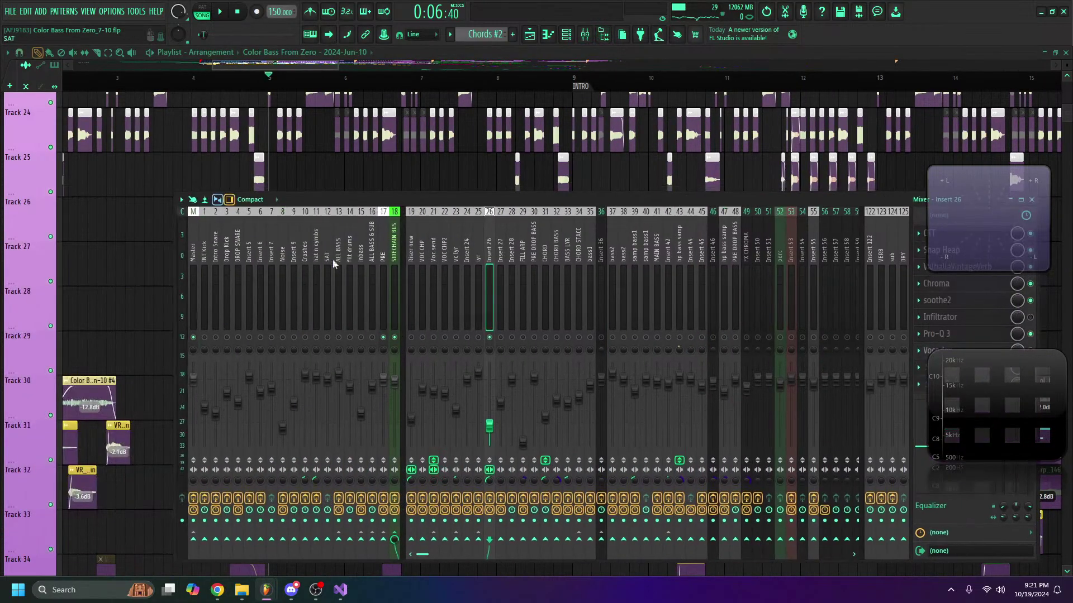
{"action": "left_click", "coordinate": [391, 260]}
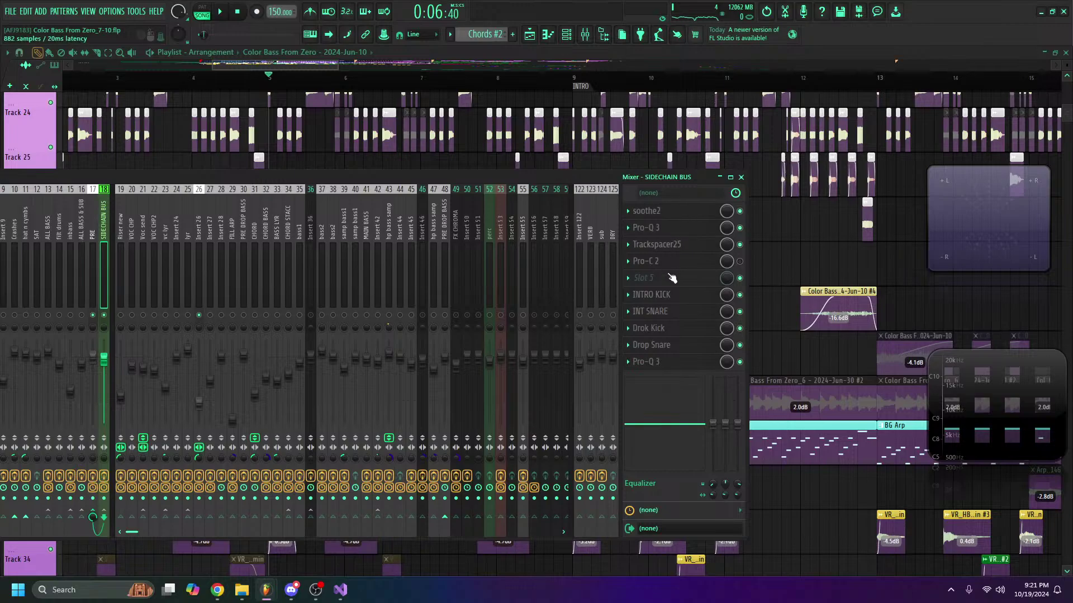
{"action": "left_click", "coordinate": [588, 35]}
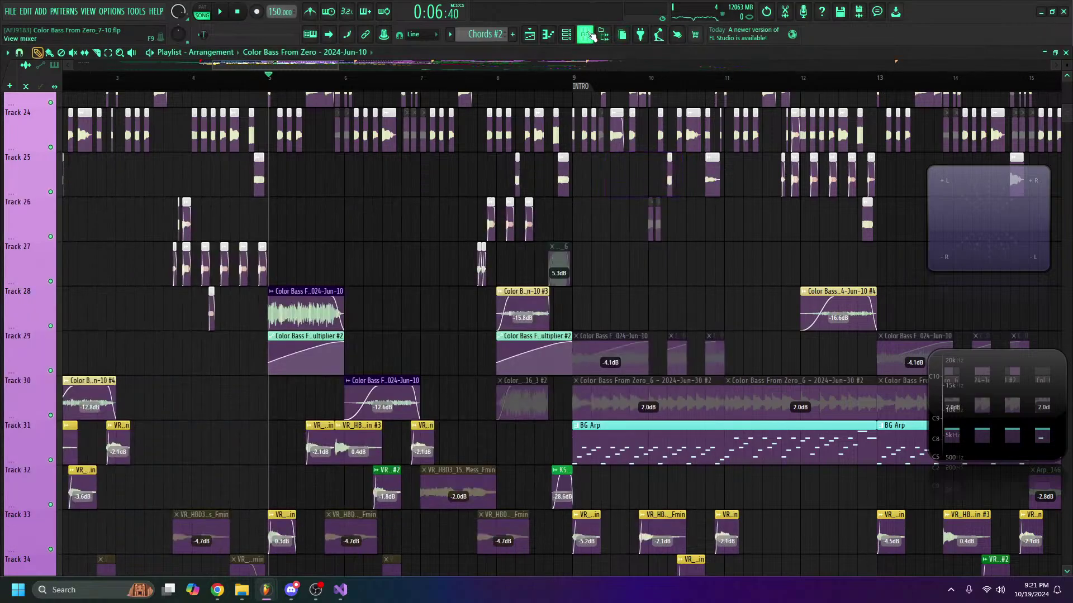
Step: Reopen the mixer and examine the effects on the PRE track, including its Pro-Q 3
{"action": "left_click", "coordinate": [587, 35]}
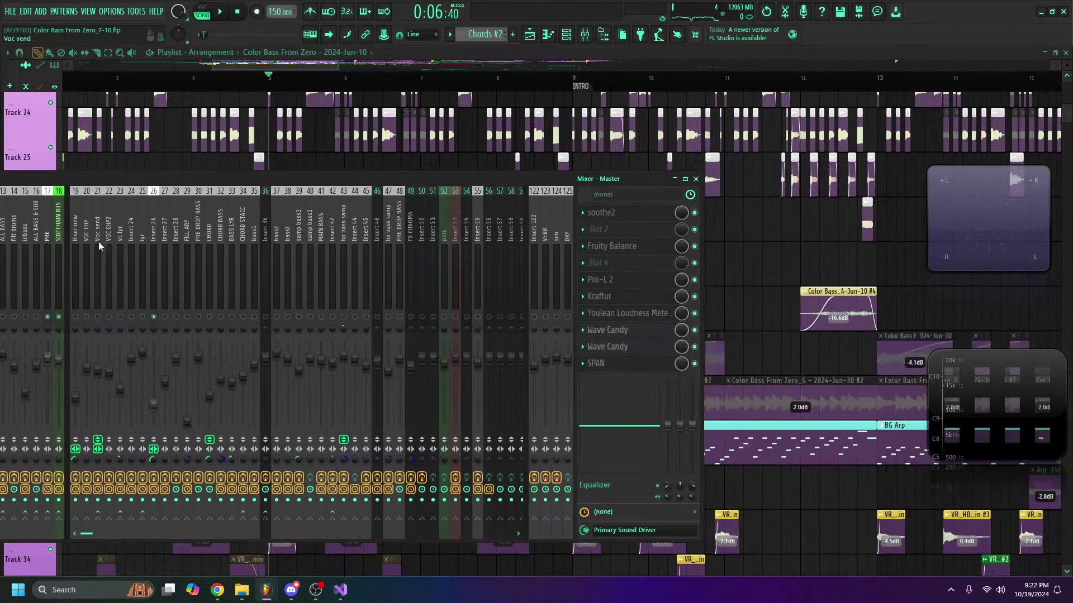
{"action": "left_click", "coordinate": [52, 236]}
{"action": "left_click", "coordinate": [613, 253]}
{"action": "left_click", "coordinate": [617, 252]}
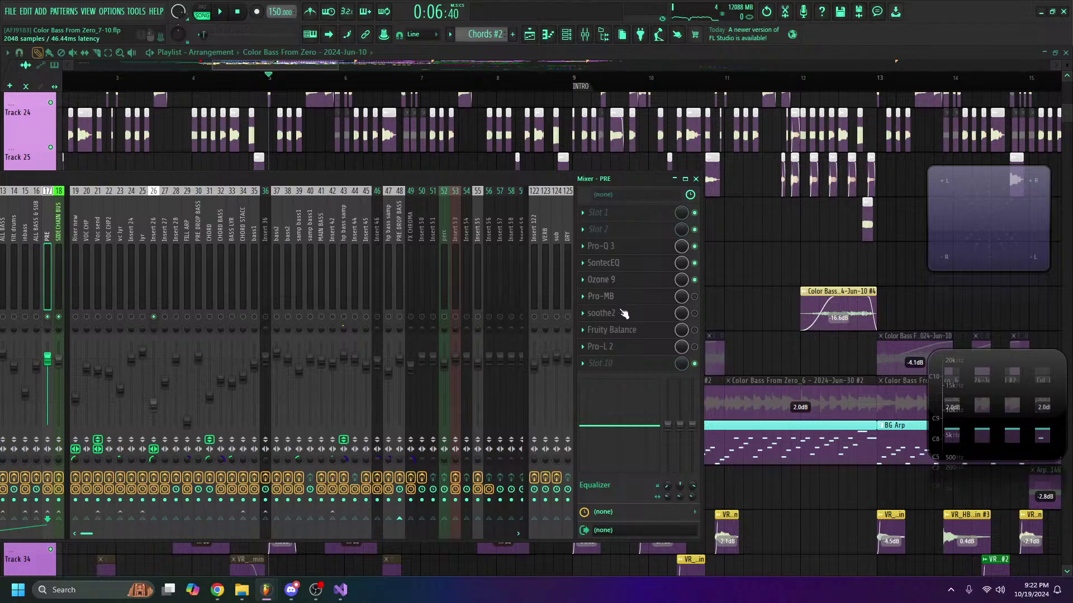
Step: Delete the two lowest-frequency bands from the last Pro-Q 3 on the SIDECHAIN BUS and bypass that effect
{"action": "left_click", "coordinate": [63, 225]}
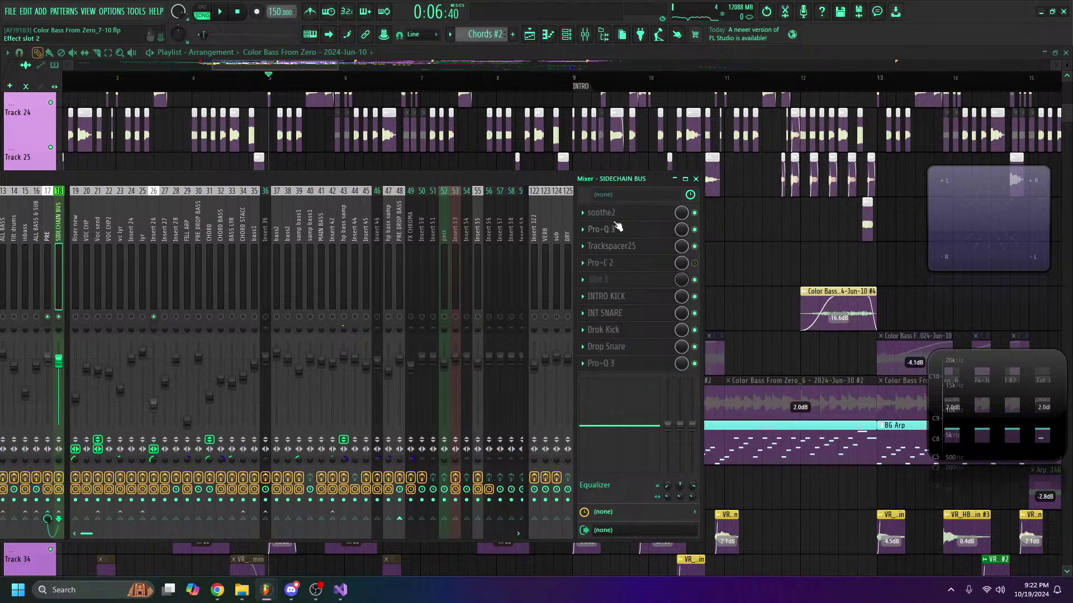
{"action": "left_click", "coordinate": [620, 235]}
{"action": "key", "text": "Escape"}
{"action": "left_click", "coordinate": [635, 368]}
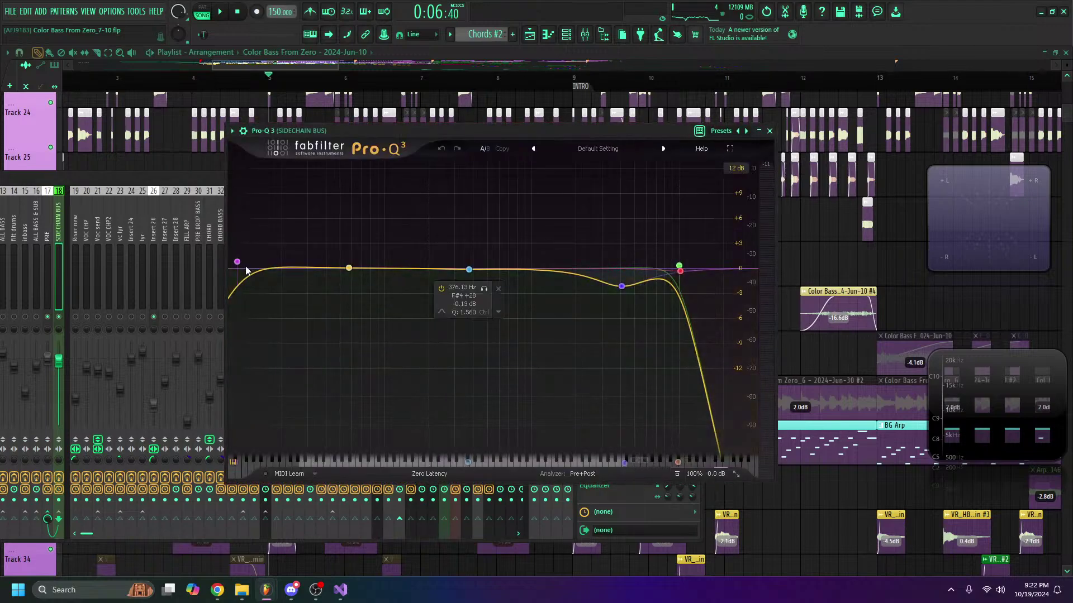
{"action": "left_click", "coordinate": [295, 222]}
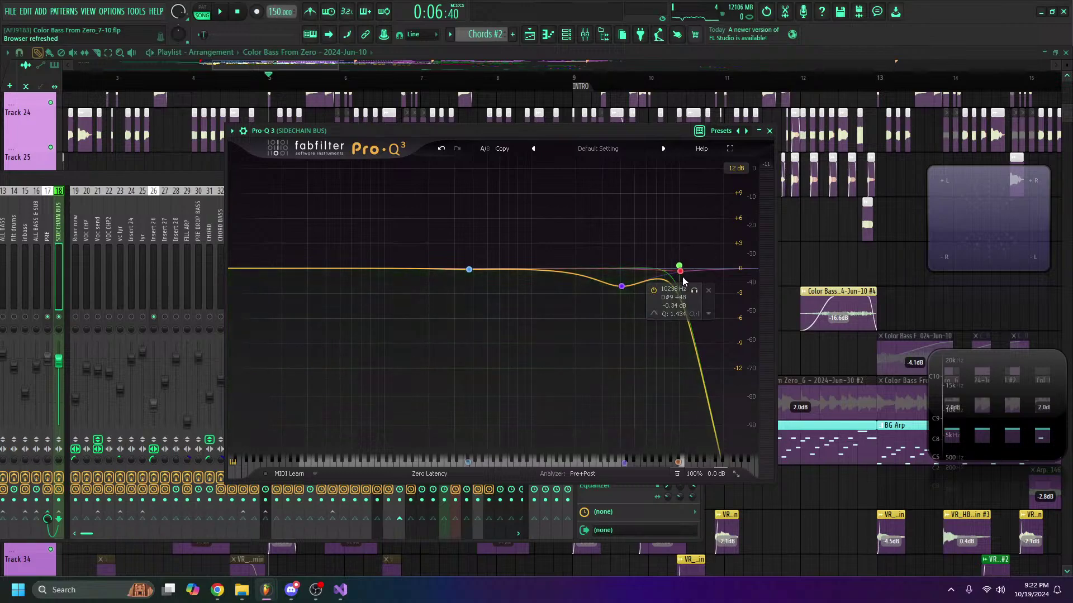
{"action": "left_click", "coordinate": [117, 188]}
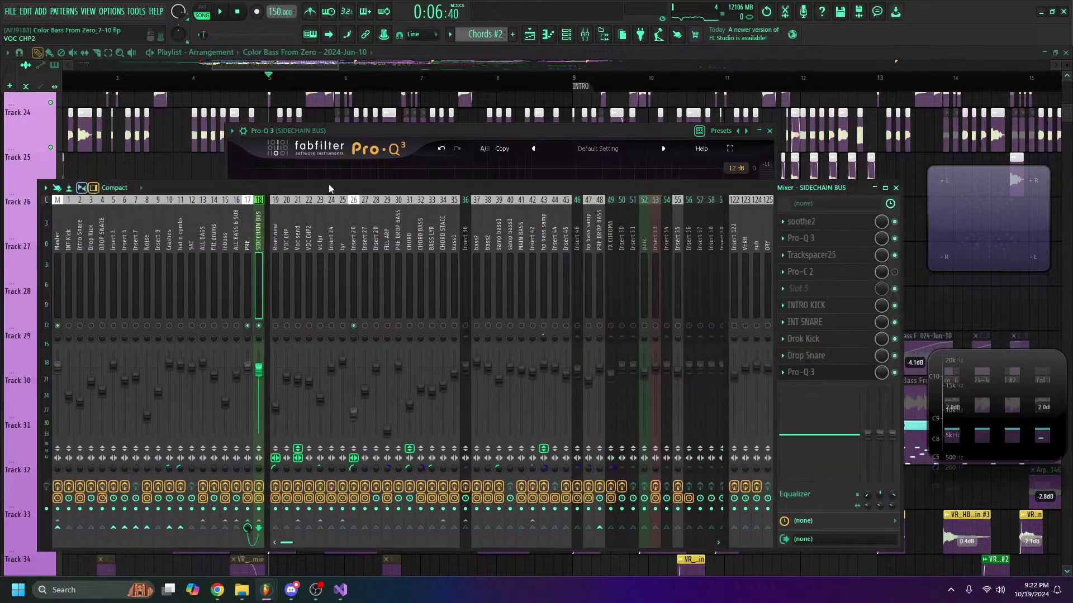
Step: Move the playback position to just before the DROP marker and play from there
{"action": "scroll", "coordinate": [616, 80], "scroll_direction": "down", "scroll_amount": 5}
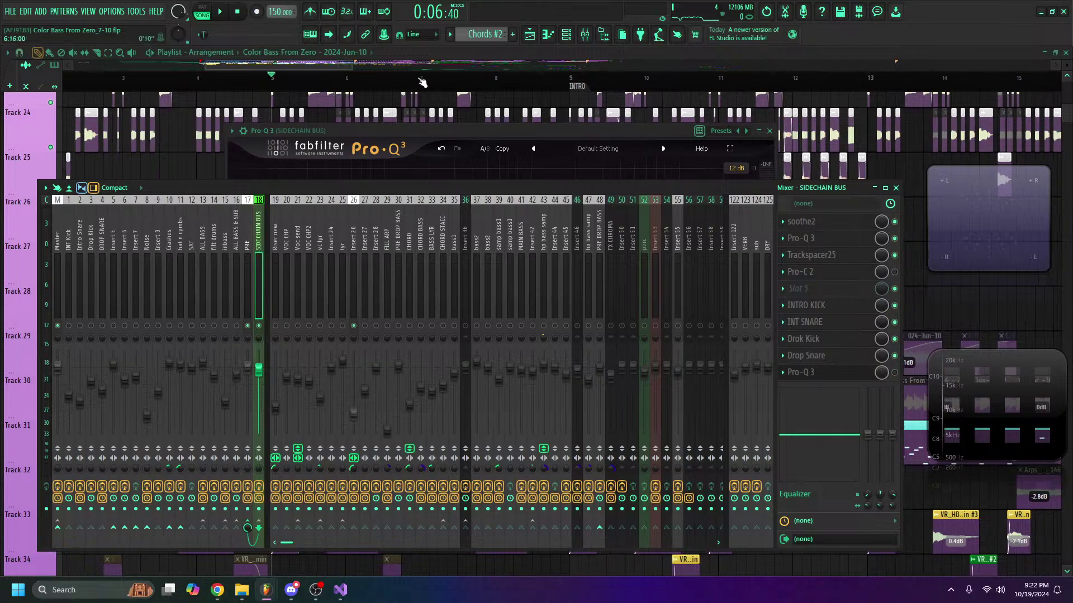
{"action": "left_click", "coordinate": [616, 79]}
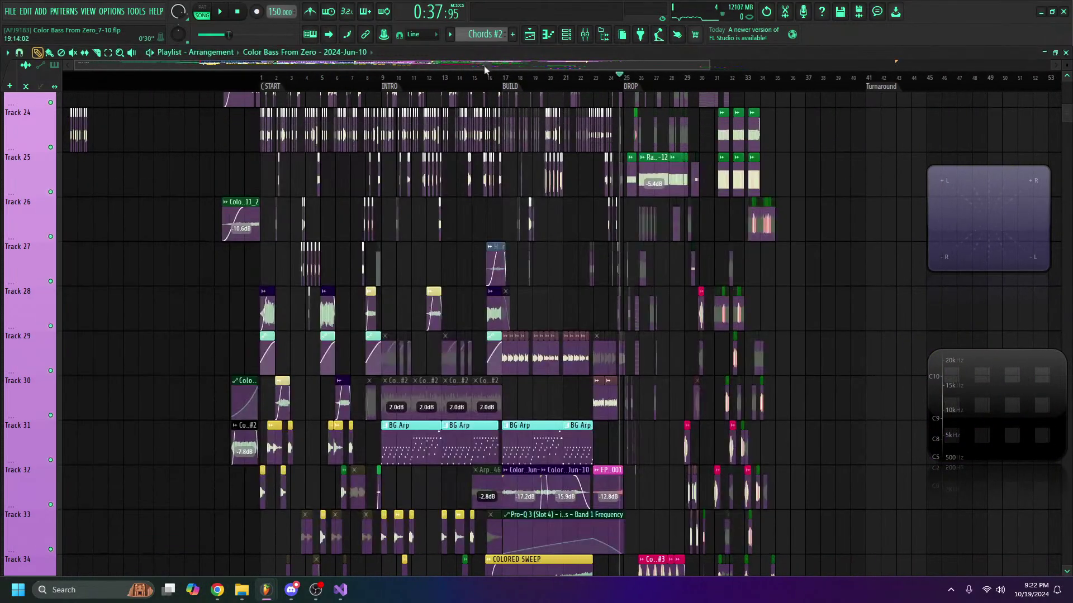
{"action": "key", "text": "space"}
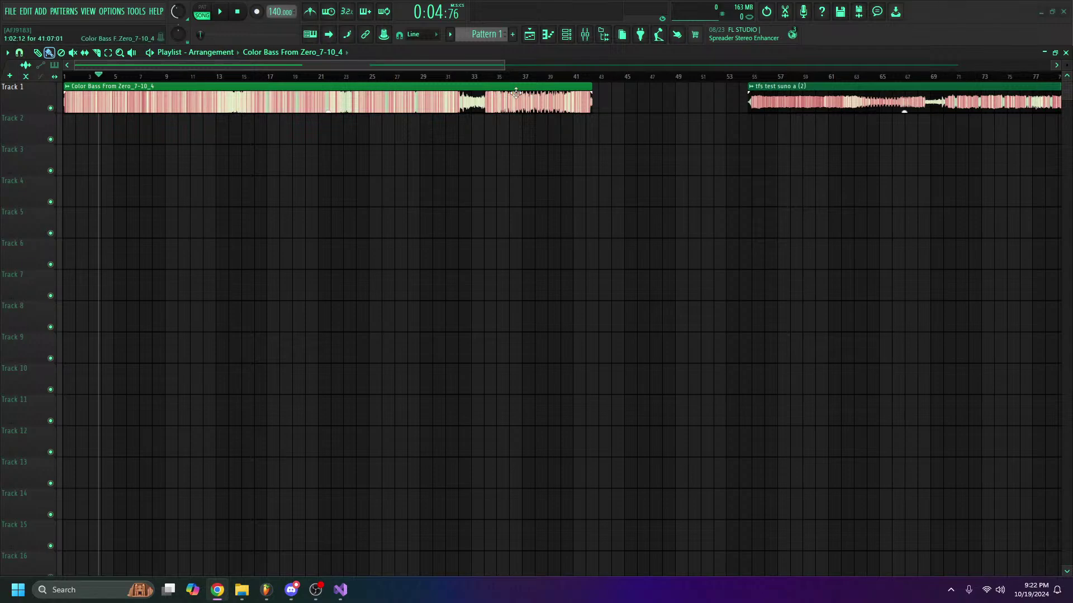
Step: Switch to the project holding the rendered Color Bass From Zero_7-10_4 audio and set its playback position to about bar 23
{"action": "scroll", "coordinate": [456, 82], "scroll_direction": "down", "scroll_amount": 3}
{"action": "left_click_drag", "start_coordinate": [218, 76], "coordinate": [228, 76]}
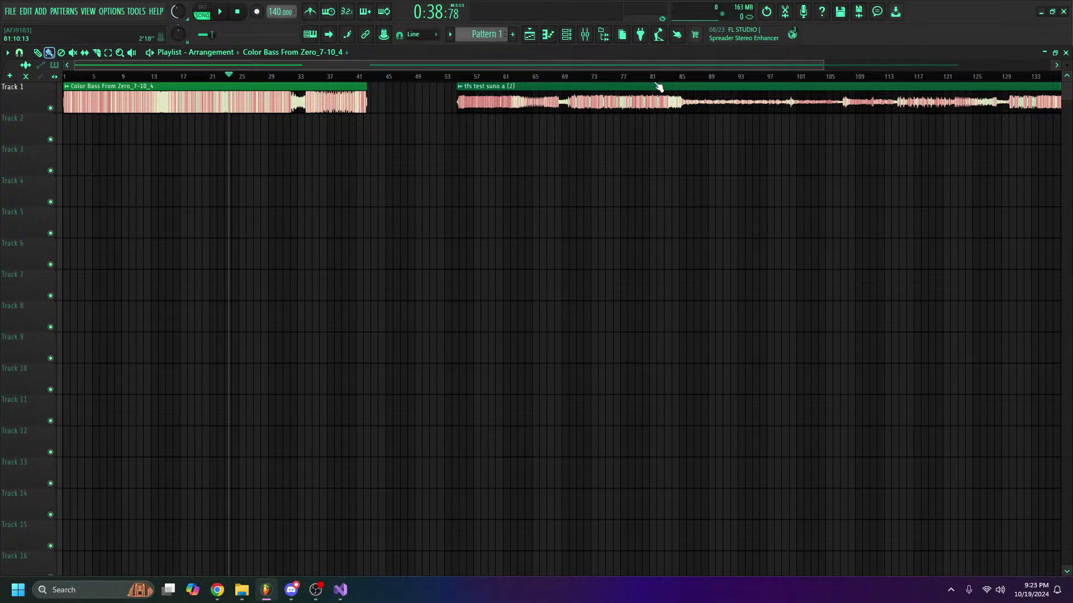
Step: Set the playback position to about bar 19 and move the tfs test suno a (2) clip earlier to start at about bar 45
{"action": "left_click", "coordinate": [199, 76]}
{"action": "scroll", "coordinate": [201, 76], "scroll_direction": "up", "scroll_amount": 8}
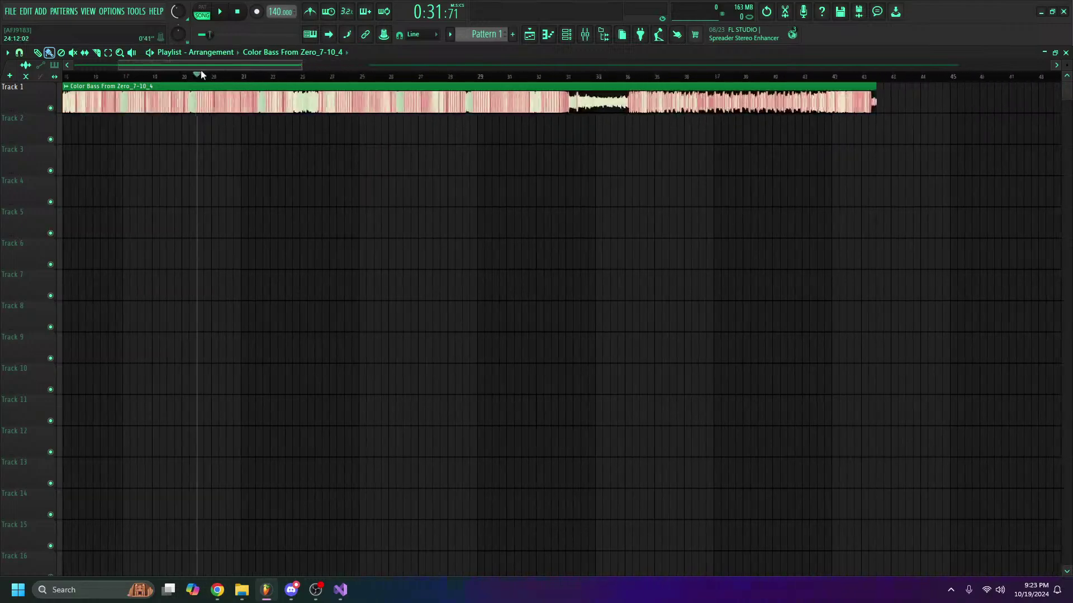
{"action": "scroll", "coordinate": [443, 213], "scroll_direction": "down", "scroll_amount": 3}
{"action": "scroll", "coordinate": [443, 212], "scroll_direction": "up", "scroll_amount": 3}
{"action": "scroll", "coordinate": [462, 88], "scroll_direction": "down", "scroll_amount": 6}
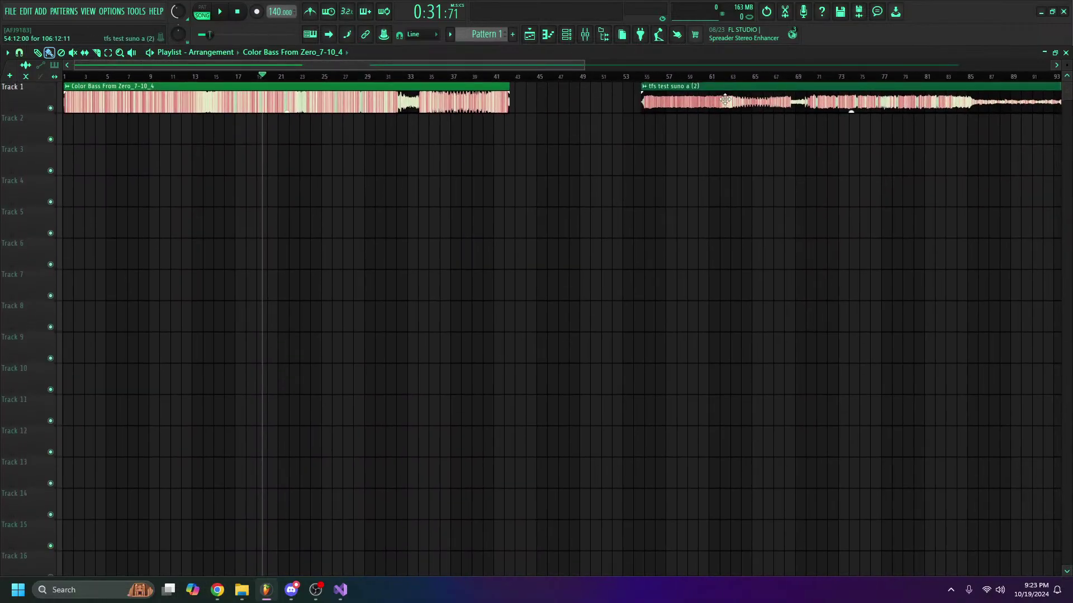
{"action": "left_click_drag", "start_coordinate": [726, 100], "coordinate": [579, 84]}
{"action": "left_click", "coordinate": [9, 12]}
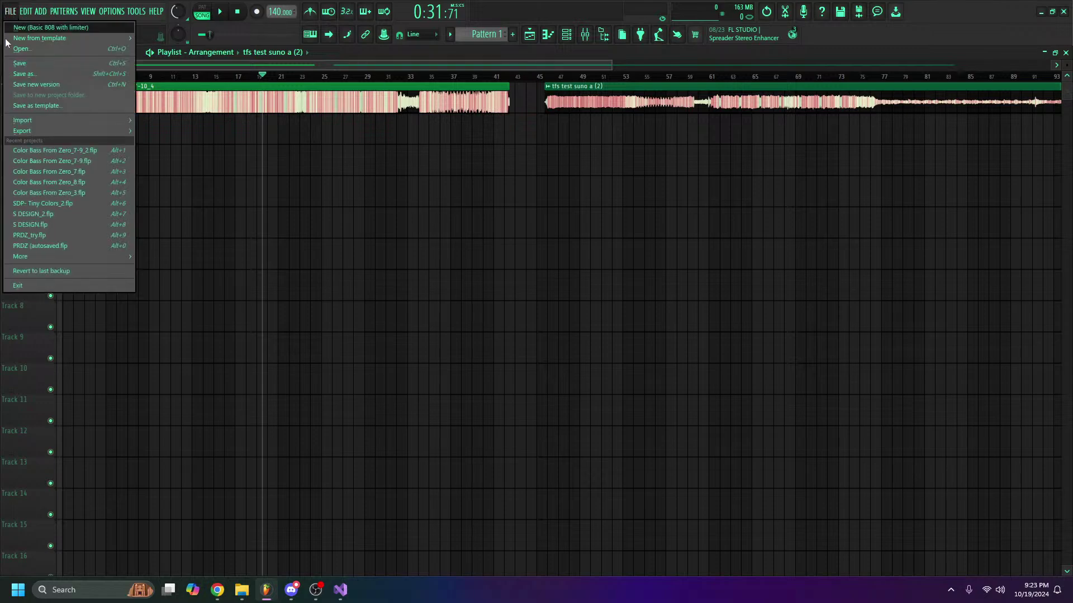
{"action": "left_click", "coordinate": [23, 50]}
{"action": "left_click", "coordinate": [590, 323]}
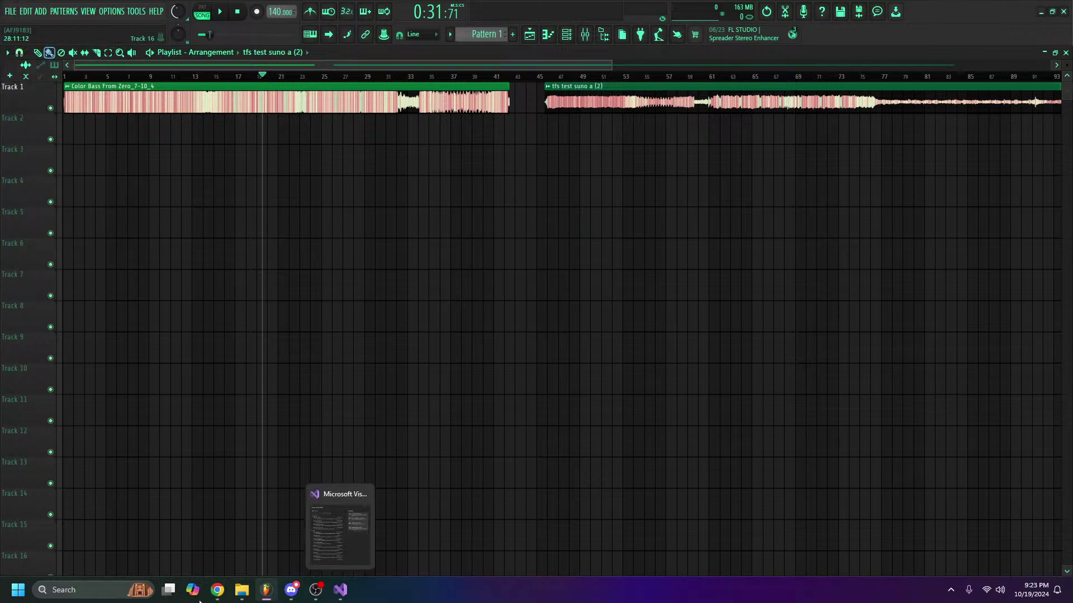
Step: Start a second FL Studio instance and open the Discovery Design project, browsing to the 1 hour SD folder within Projects
{"action": "left_click", "coordinate": [18, 590]}
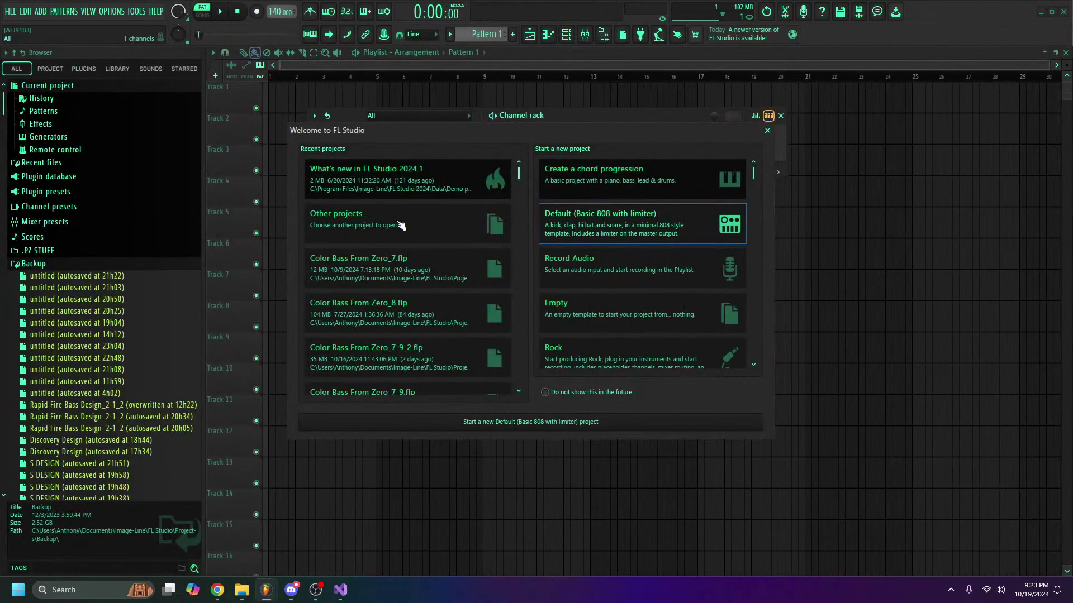
{"action": "left_click", "coordinate": [417, 228]}
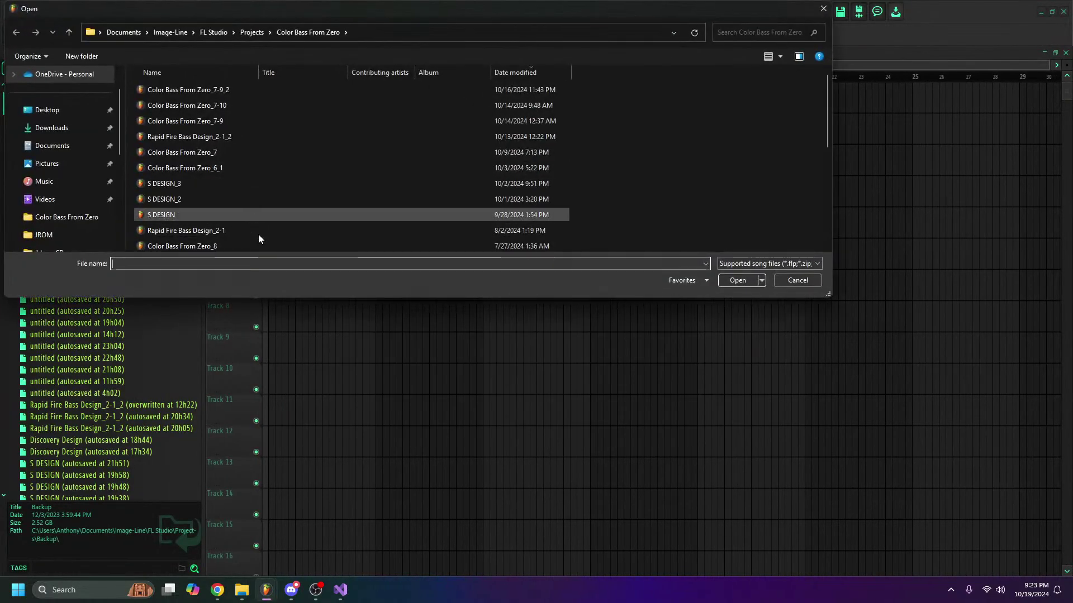
{"action": "scroll", "coordinate": [259, 233], "scroll_direction": "down", "scroll_amount": 5}
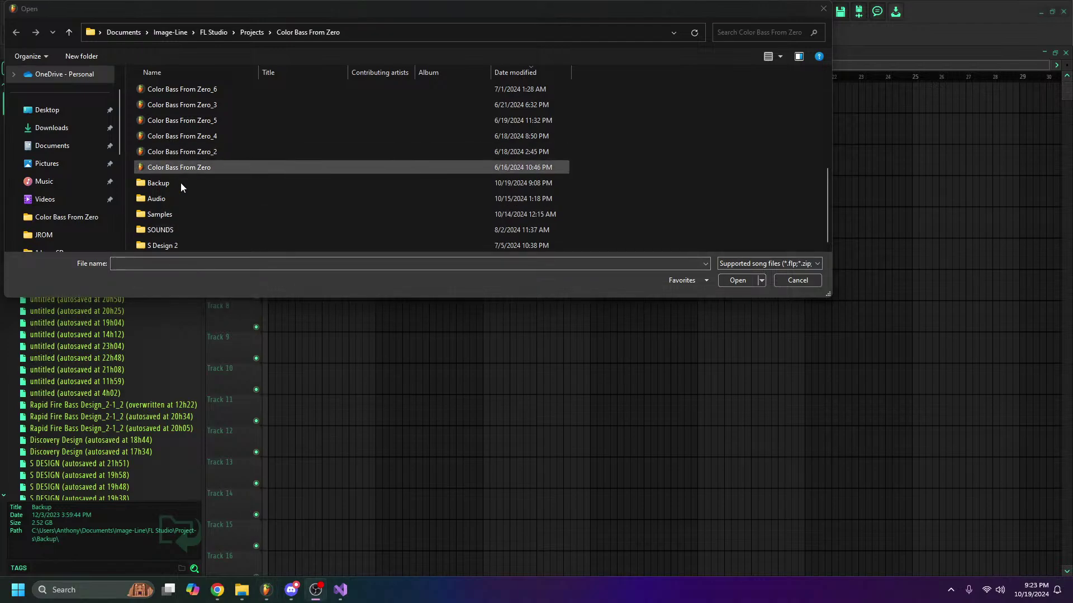
{"action": "scroll", "coordinate": [217, 214], "scroll_direction": "up", "scroll_amount": 5}
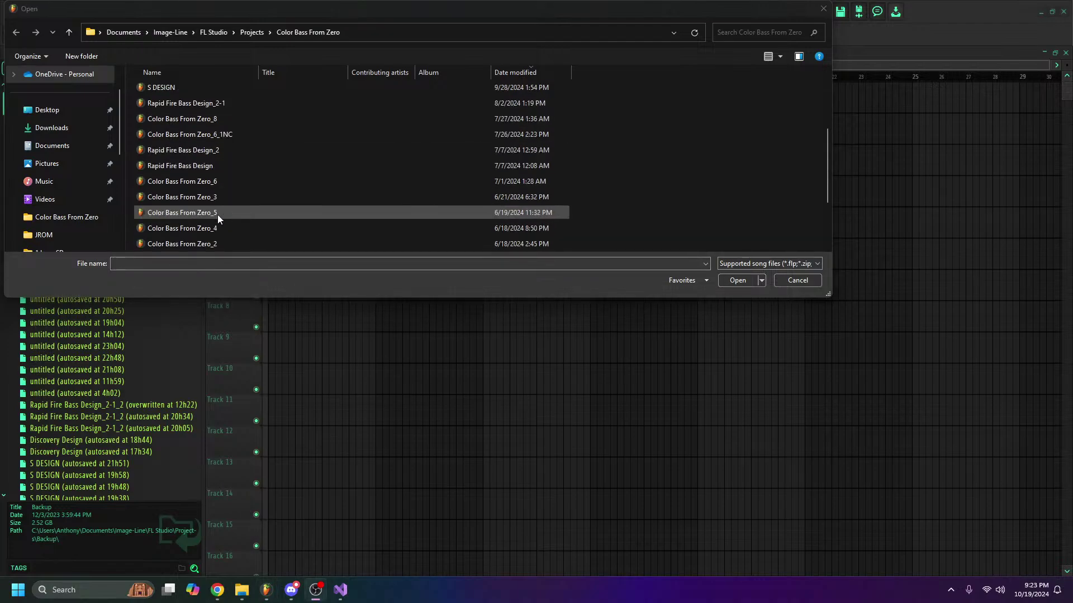
{"action": "left_click", "coordinate": [257, 35]}
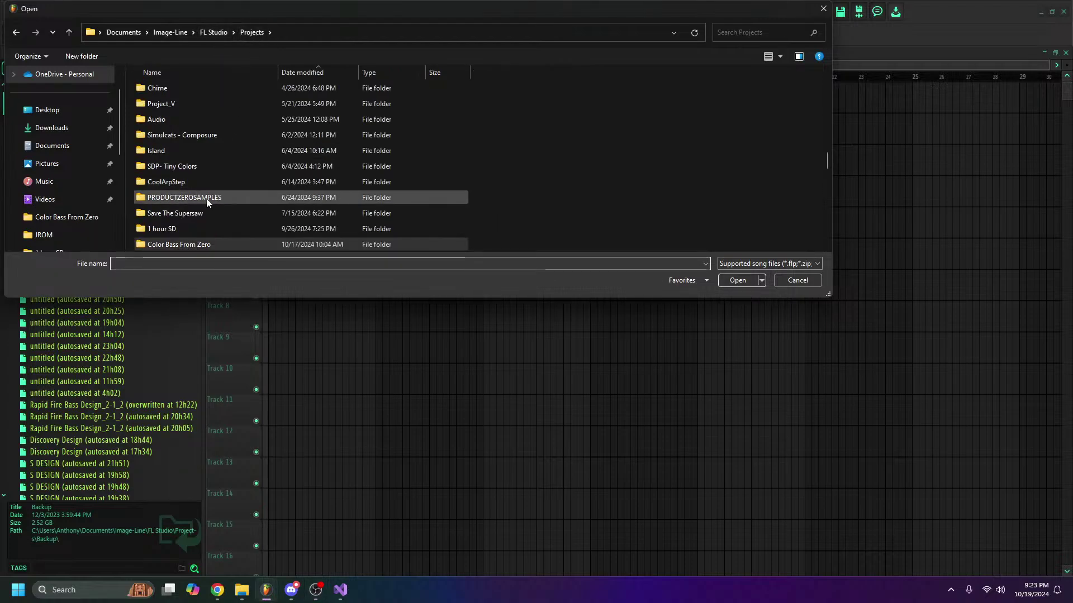
{"action": "double_click", "coordinate": [211, 227]}
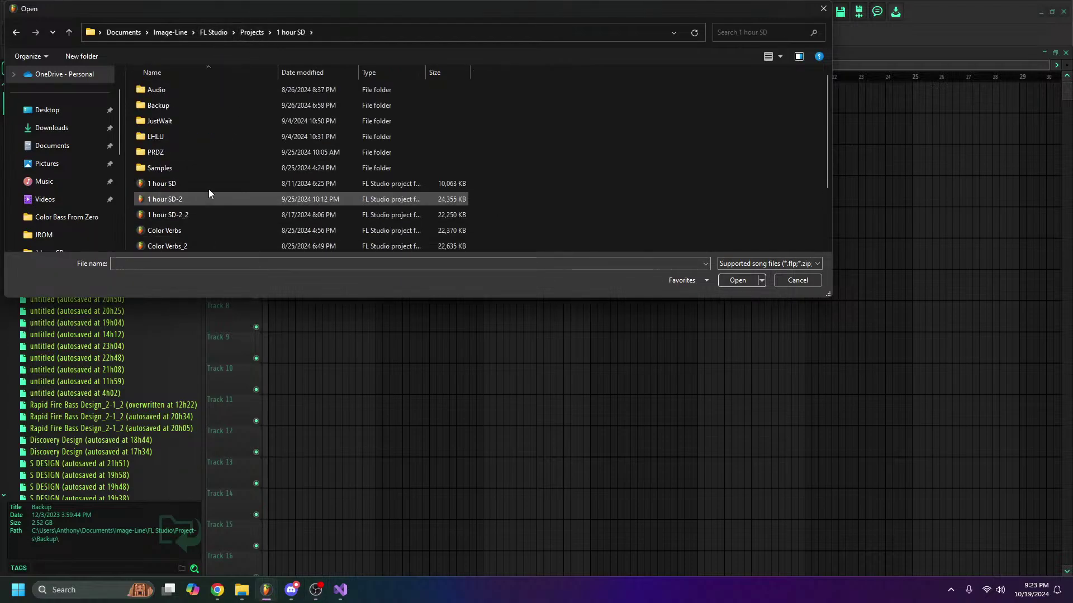
{"action": "key", "text": "Escape"}
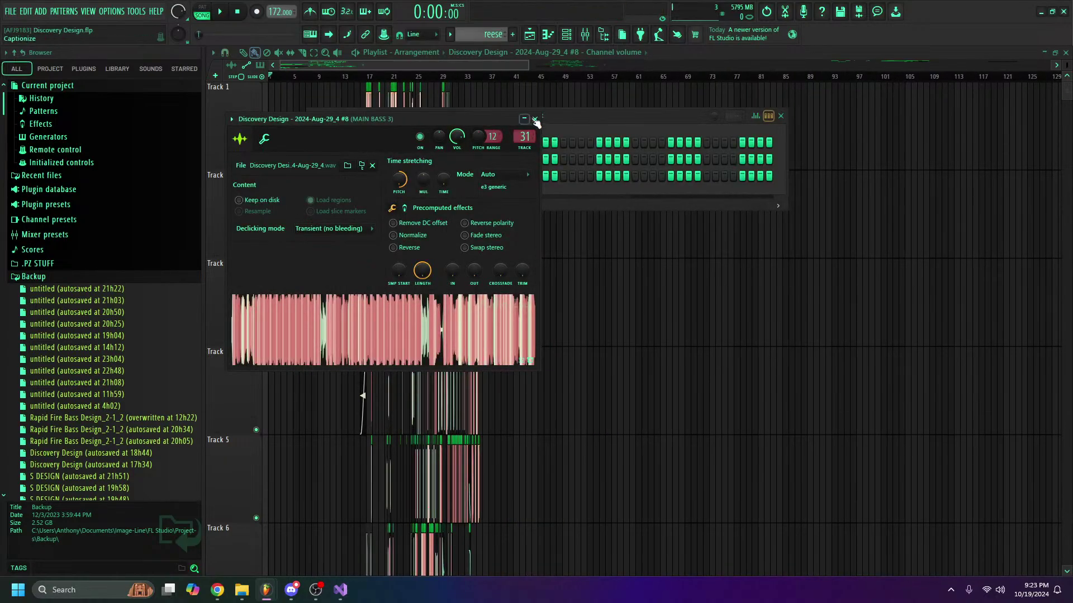
Step: Close the open sample settings and channel rack, and look over the clips on all tracks of the arrangement
{"action": "left_click", "coordinate": [533, 119]}
{"action": "key", "text": "F6"}
{"action": "scroll", "coordinate": [637, 309], "scroll_direction": "down", "scroll_amount": 4}
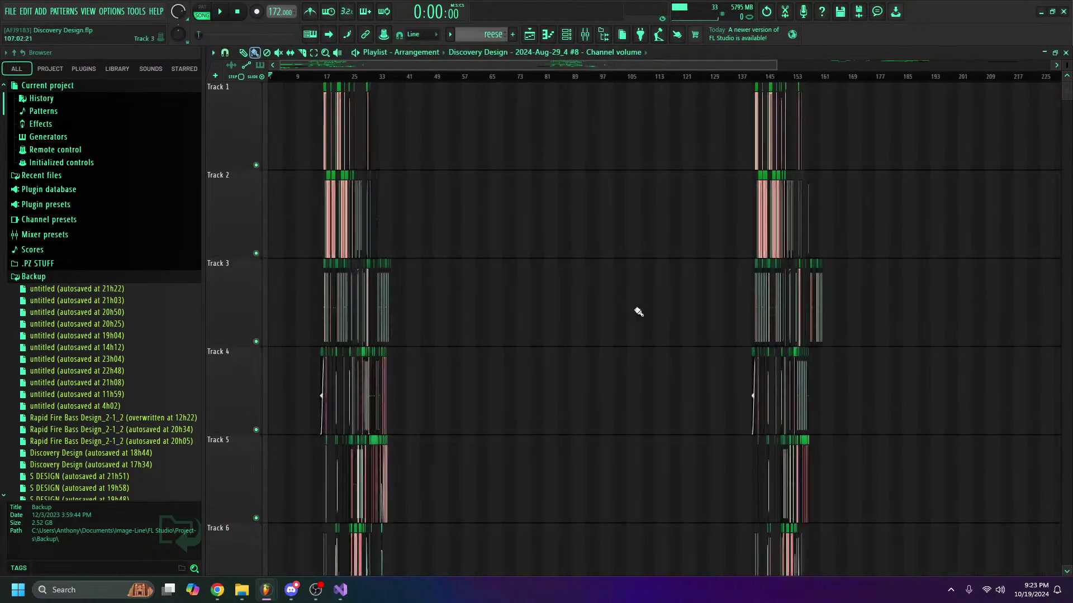
{"action": "scroll", "coordinate": [705, 317], "scroll_direction": "down", "scroll_amount": 4}
{"action": "scroll", "coordinate": [503, 293], "scroll_direction": "down", "scroll_amount": 5}
{"action": "scroll", "coordinate": [503, 300], "scroll_direction": "up", "scroll_amount": 3}
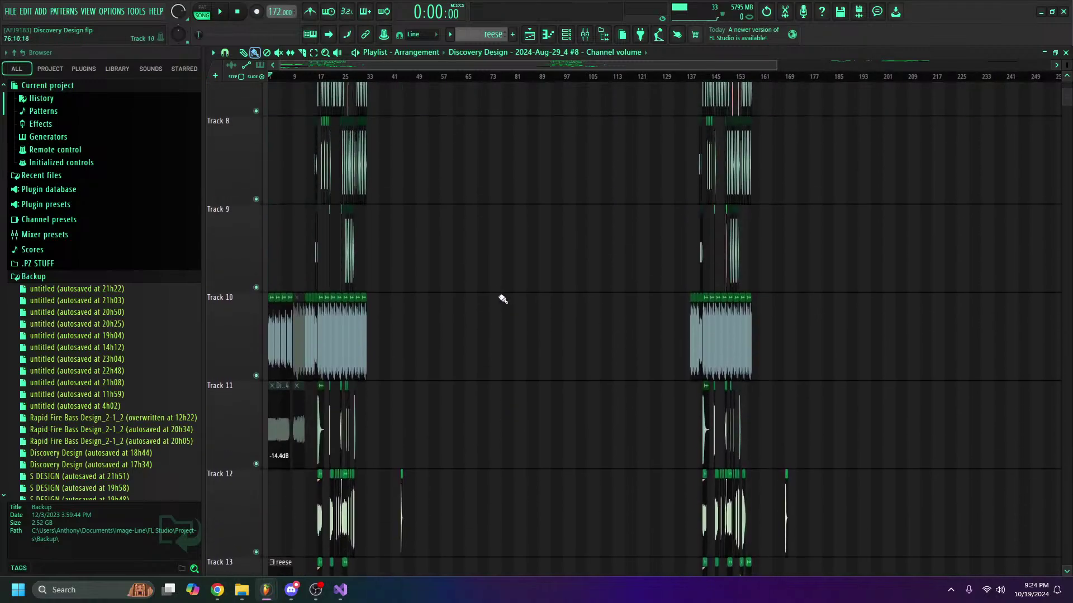
{"action": "scroll", "coordinate": [352, 287], "scroll_direction": "down", "scroll_amount": 6}
{"action": "scroll", "coordinate": [343, 234], "scroll_direction": "up", "scroll_amount": 4}
{"action": "scroll", "coordinate": [341, 223], "scroll_direction": "up", "scroll_amount": 4, "text": "ctrl"}
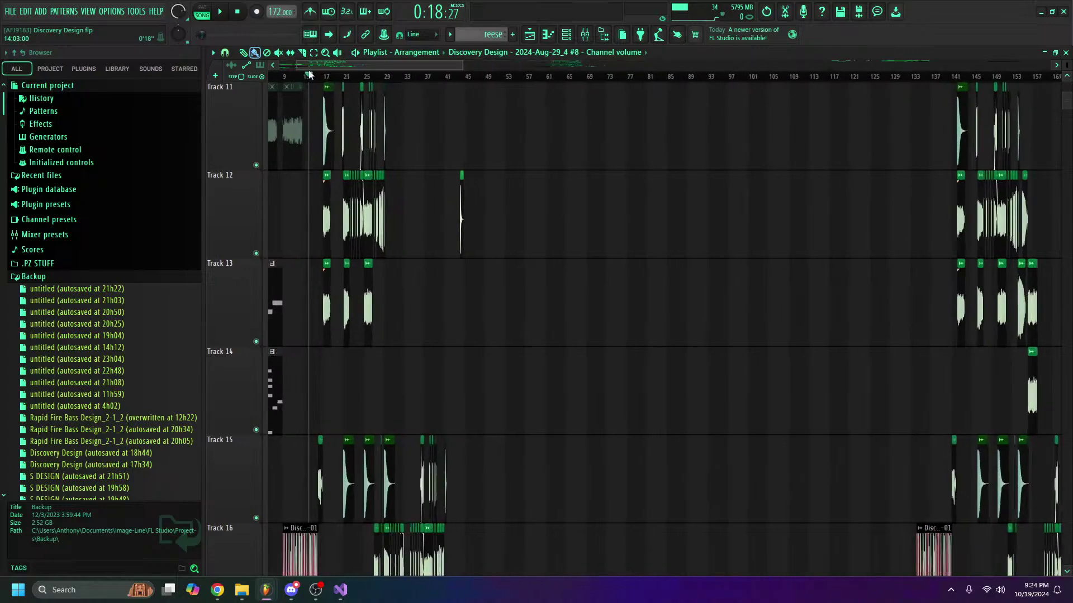
Step: Play the arrangement from about bar 15 and follow the first drop's clips
{"action": "scroll", "coordinate": [349, 308], "scroll_direction": "up", "scroll_amount": 10}
{"action": "left_click", "coordinate": [331, 77]}
{"action": "key", "text": "space"}
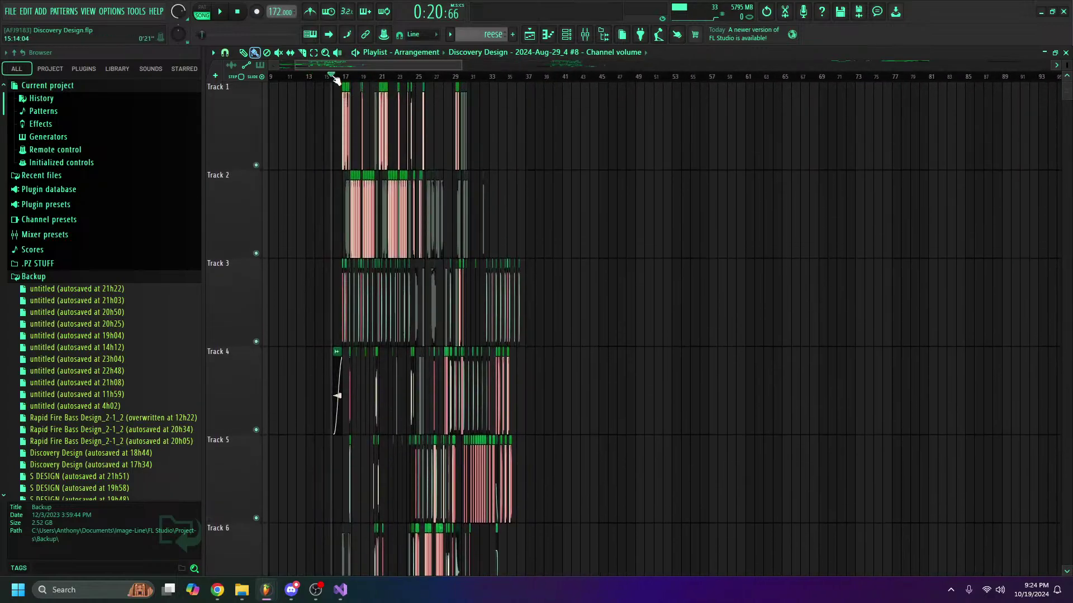
{"action": "scroll", "coordinate": [336, 78], "scroll_direction": "up", "scroll_amount": 4, "text": "ctrl"}
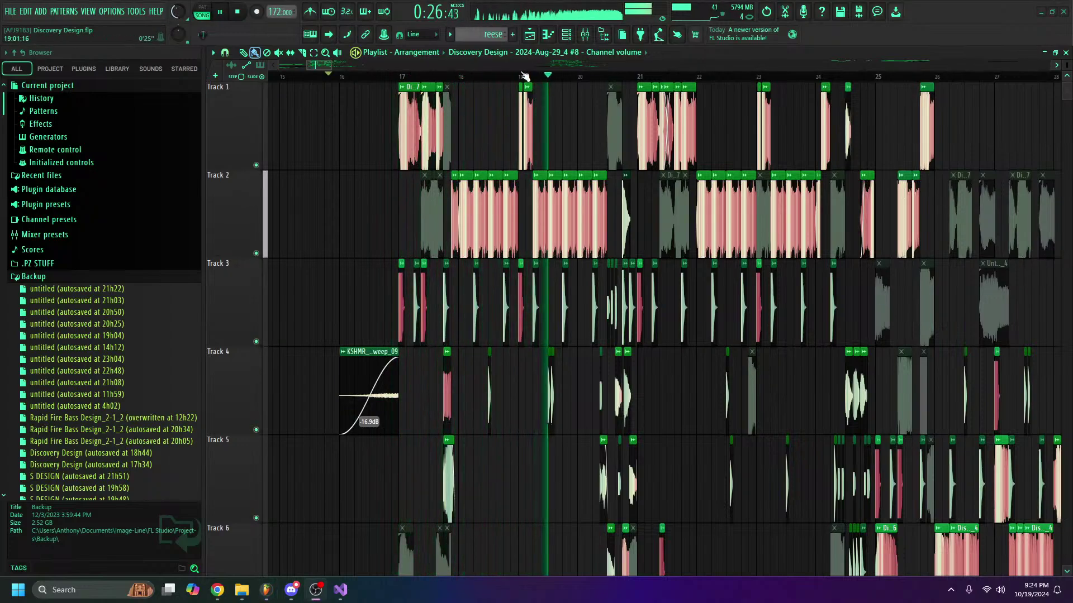
{"action": "scroll", "coordinate": [278, 76], "scroll_direction": "down", "scroll_amount": 3}
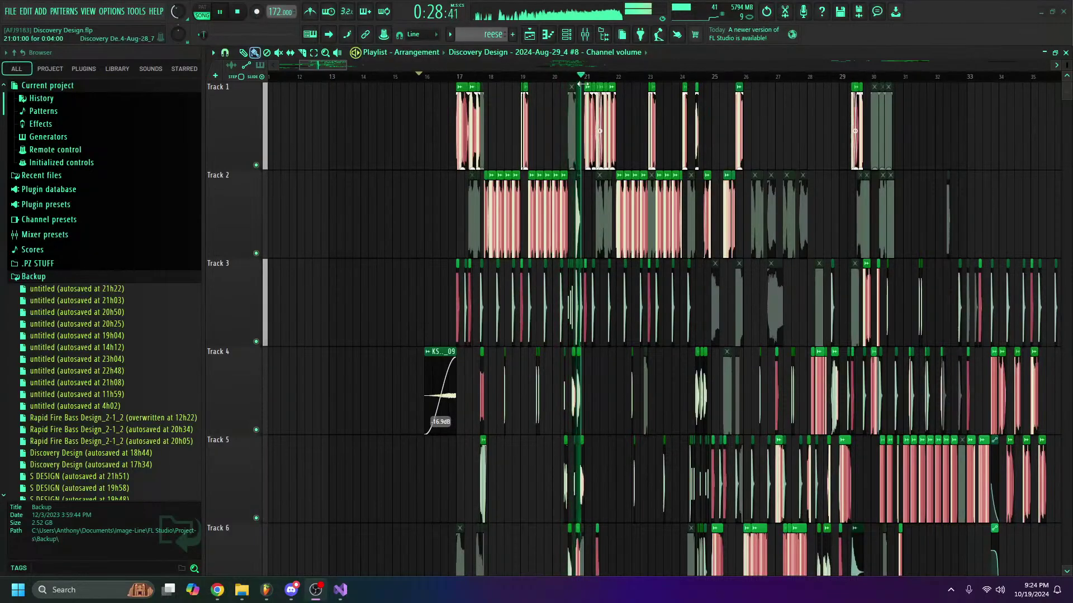
Step: Inspect the sample settings of the Discovery Design Aug-28_7 clip at bar 21 on Track 1, and stop playback
{"action": "scroll", "coordinate": [587, 85], "scroll_direction": "up", "scroll_amount": 5}
{"action": "double_click", "coordinate": [622, 106]}
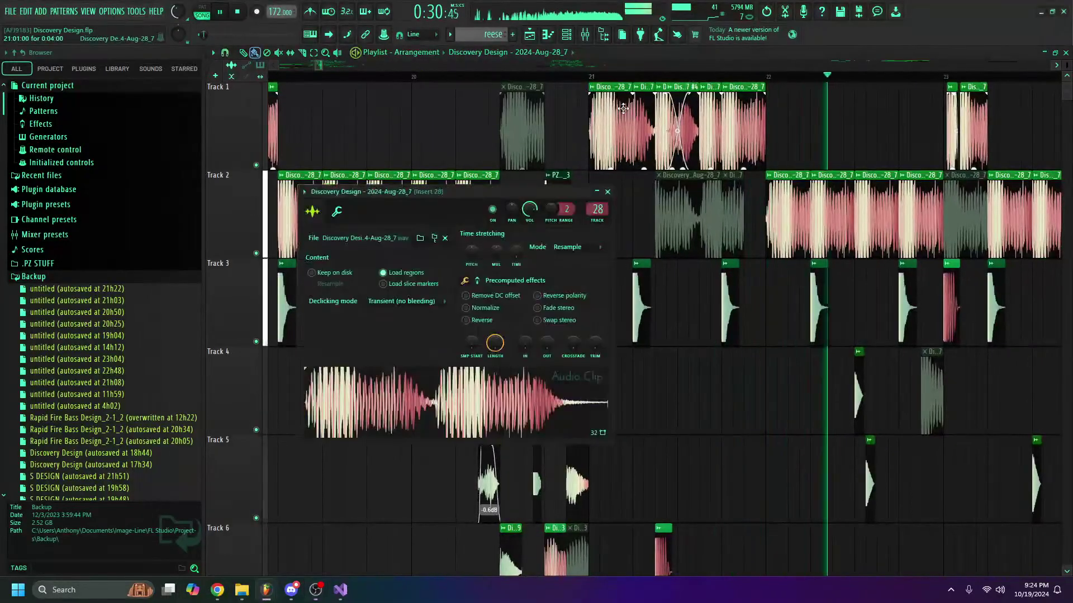
{"action": "left_click", "coordinate": [608, 191]}
{"action": "scroll", "coordinate": [342, 83], "scroll_direction": "down", "scroll_amount": 3}
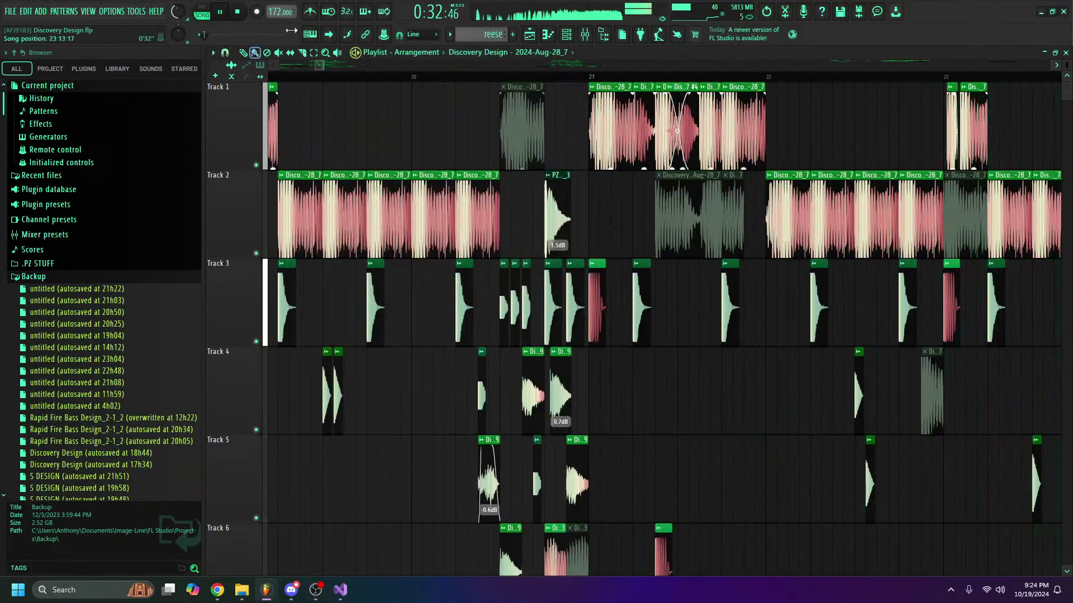
{"action": "scroll", "coordinate": [342, 82], "scroll_direction": "down", "scroll_amount": 3}
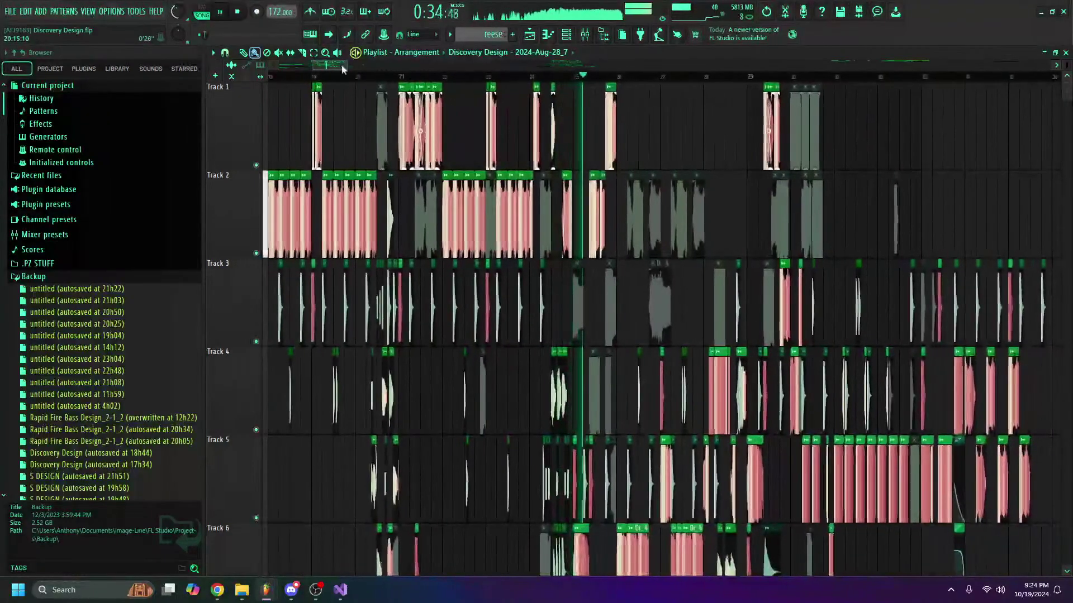
{"action": "key", "text": "space"}
Step: Inspect the source recording of the Discovery Design Aug-29_4 bass clip at about bar 27 on Track 5
{"action": "mouse_move", "coordinate": [340, 66]}
{"action": "left_mouse_down"}
{"action": "mouse_move", "coordinate": [353, 69]}
{"action": "mouse_move", "coordinate": [335, 67]}
{"action": "left_mouse_up"}
{"action": "scroll", "coordinate": [519, 373], "scroll_direction": "down", "scroll_amount": 4}
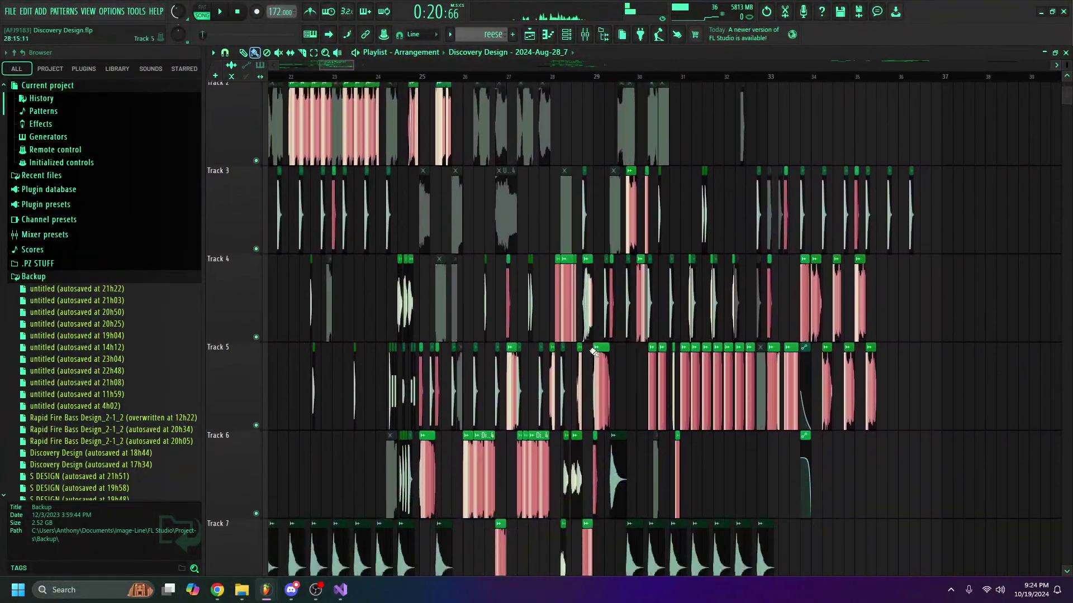
{"action": "double_click", "coordinate": [520, 373]}
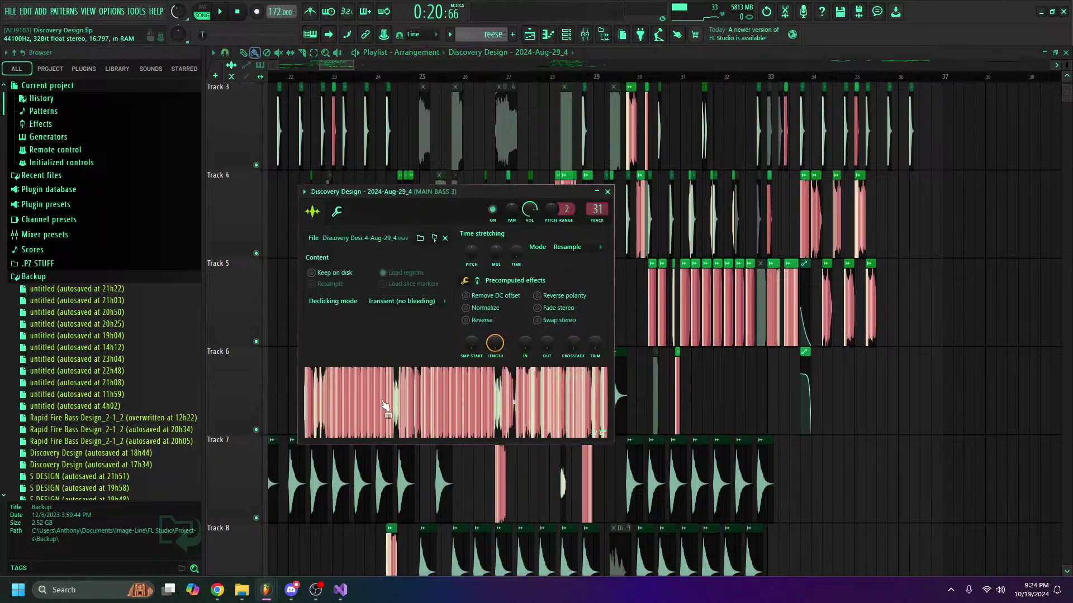
{"action": "left_click", "coordinate": [609, 192]}
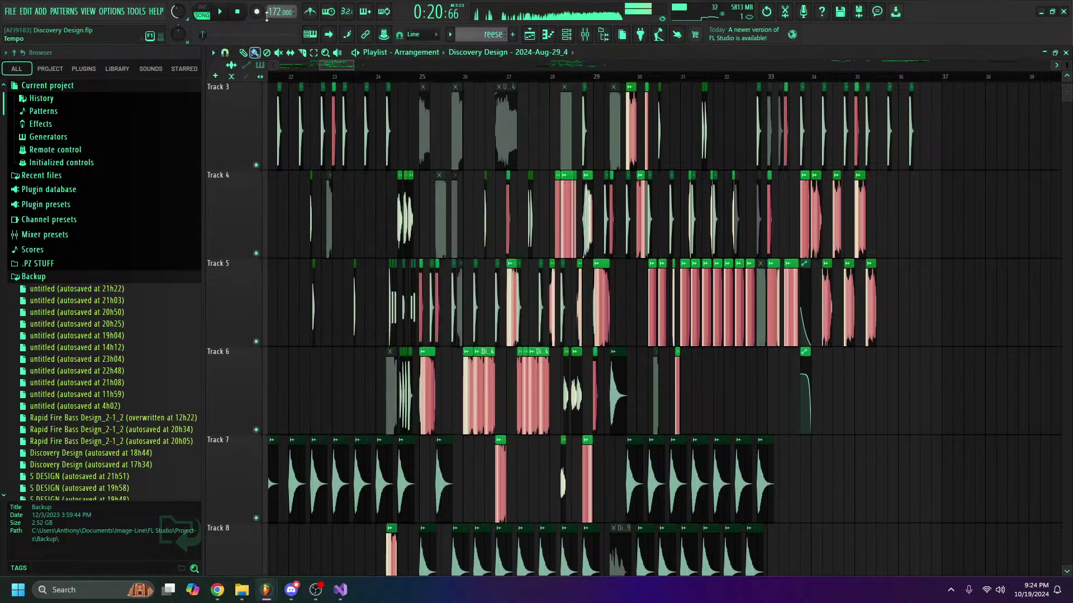
Step: Inspect the TSP_NOISIA_V2_kick_clean_met_noise_lo kick sample from the start of the drop on Track 3
{"action": "scroll", "coordinate": [321, 84], "scroll_direction": "down", "scroll_amount": 3}
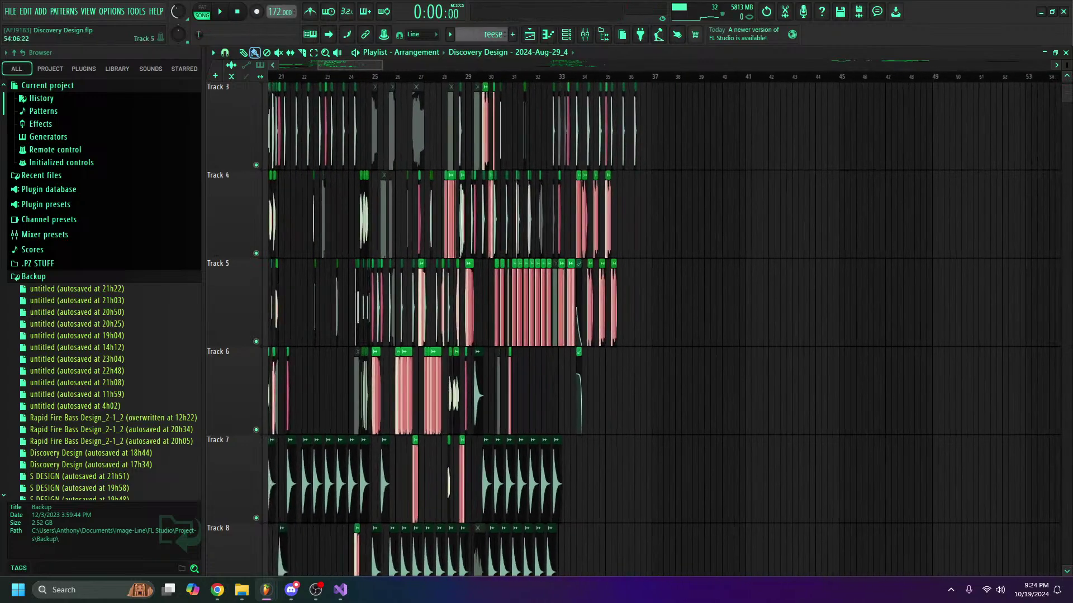
{"action": "scroll", "coordinate": [347, 65], "scroll_direction": "left", "scroll_amount": 5}
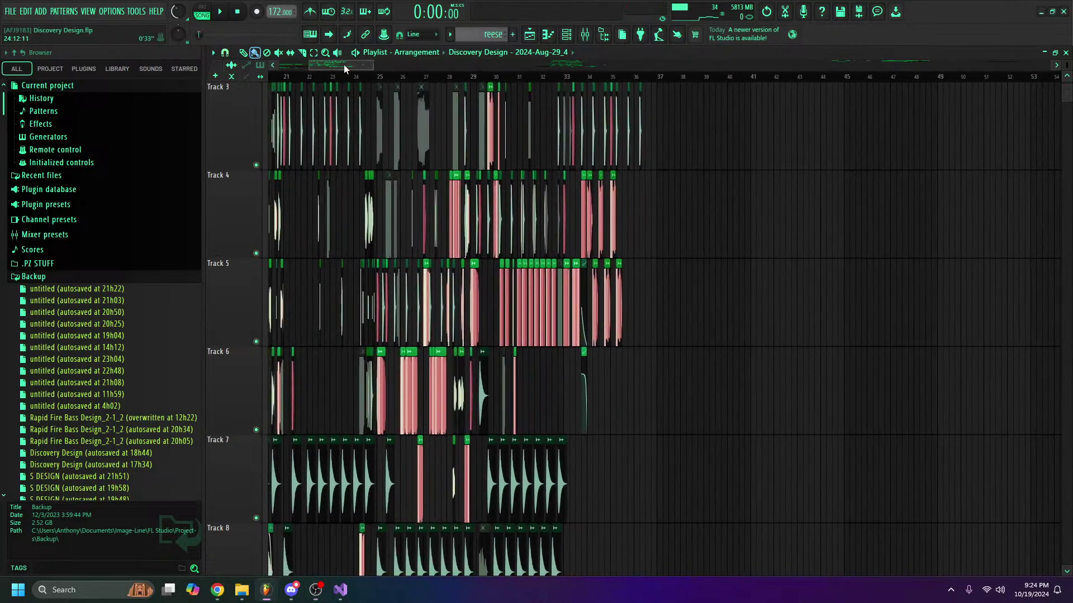
{"action": "scroll", "coordinate": [444, 78], "scroll_direction": "up", "scroll_amount": 6}
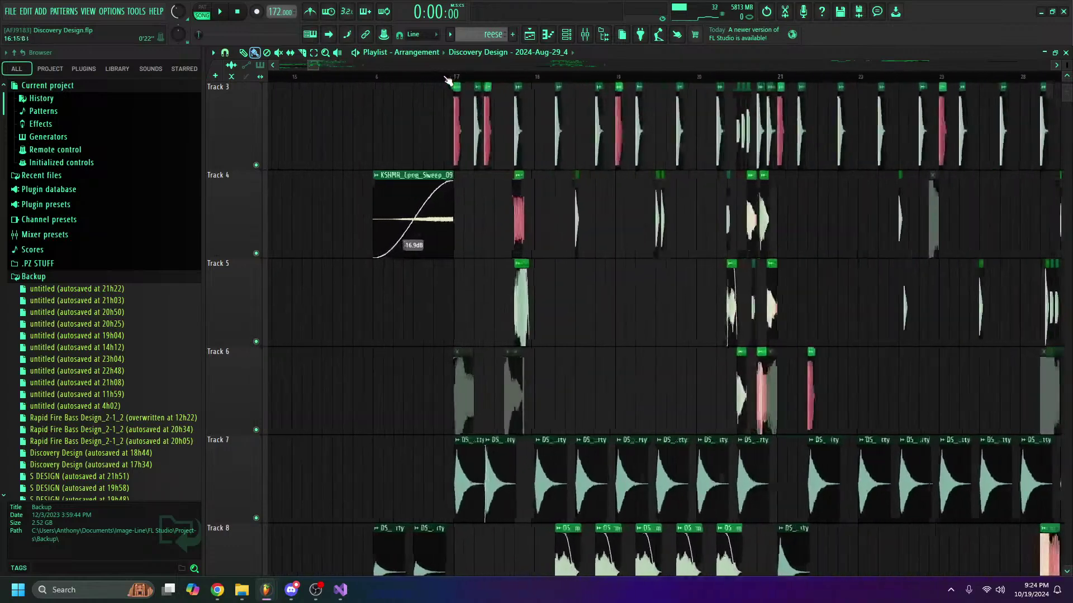
{"action": "double_click", "coordinate": [390, 218]}
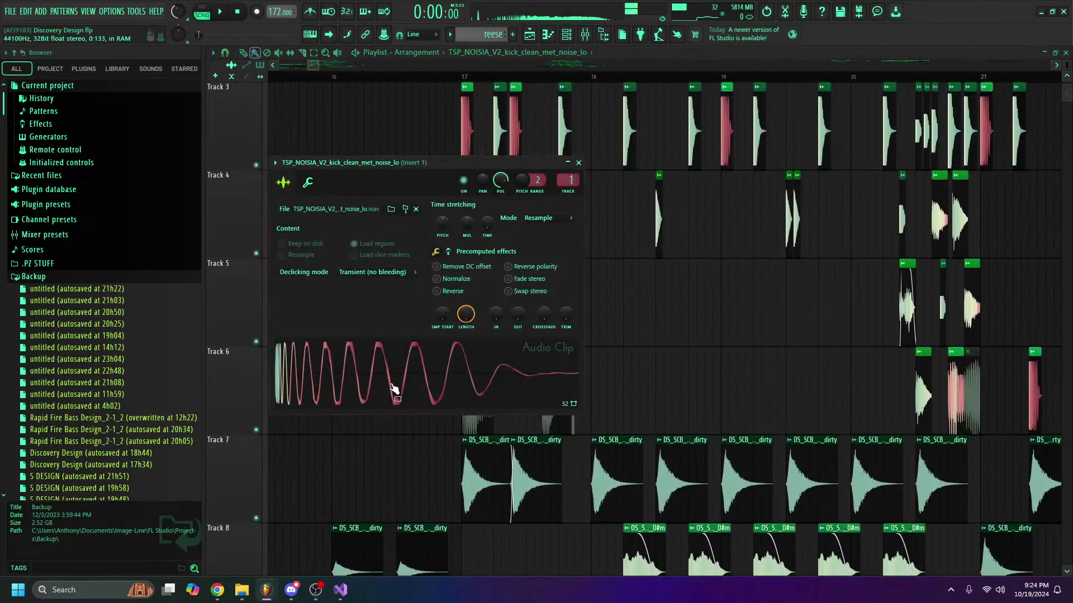
{"action": "left_click", "coordinate": [578, 163]}
Step: Audition the OS_STU_140_vocal_female_utmost_D#m sample from Track 12 with the main volume lowered to 38%
{"action": "scroll", "coordinate": [585, 95], "scroll_direction": "down", "scroll_amount": 6}
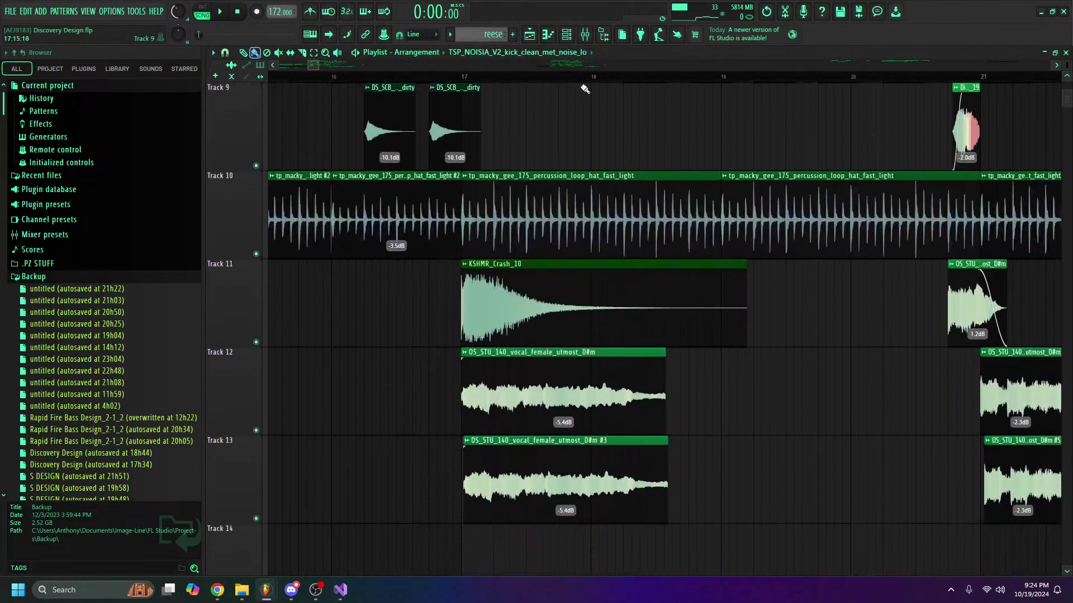
{"action": "scroll", "coordinate": [585, 90], "scroll_direction": "down", "scroll_amount": 5}
{"action": "double_click", "coordinate": [570, 391]}
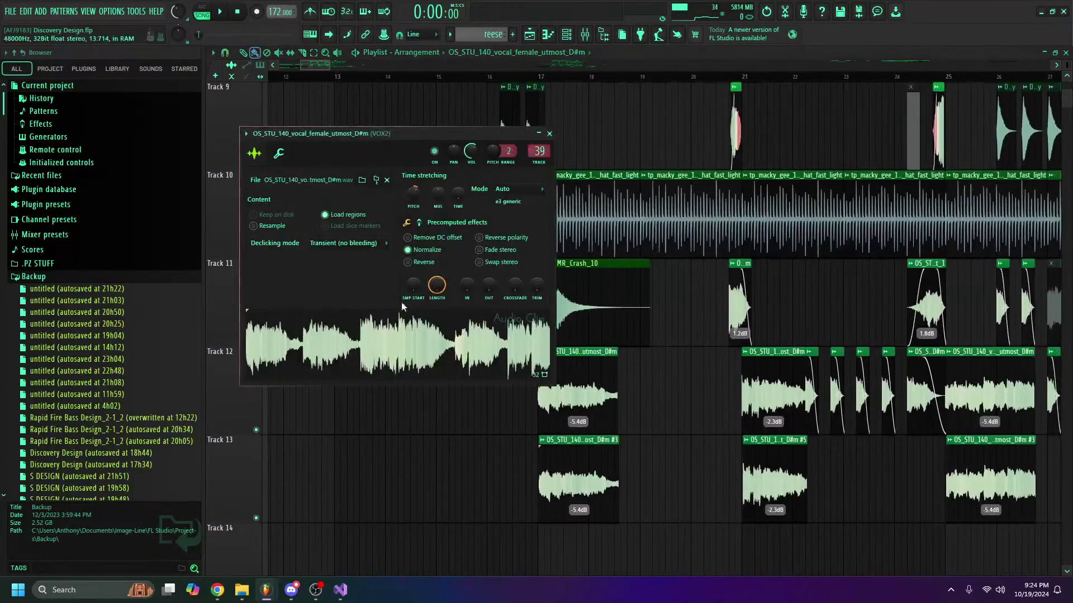
{"action": "left_click", "coordinate": [435, 335]}
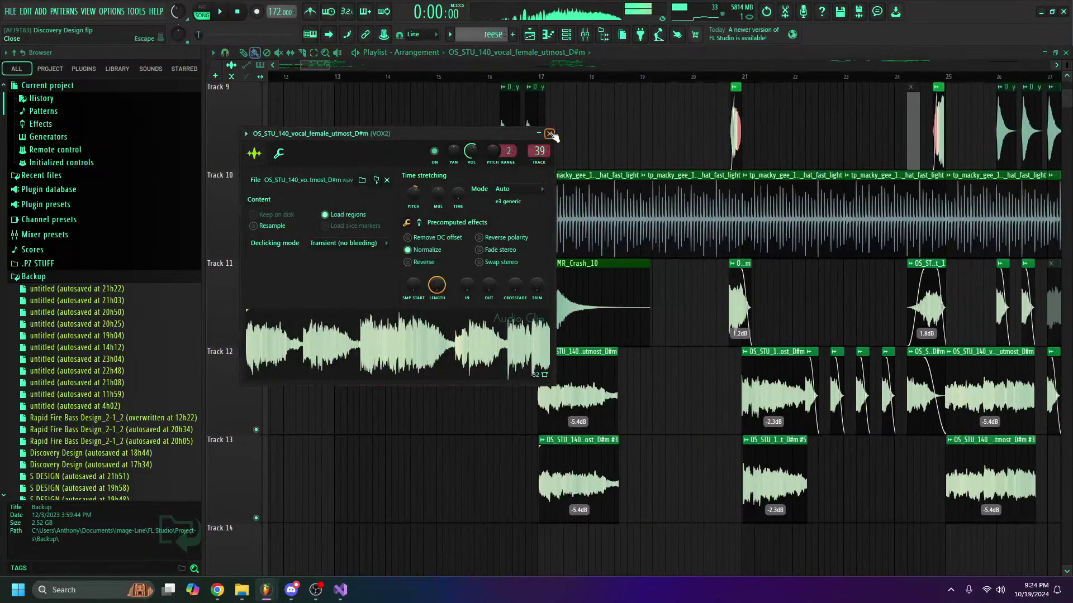
{"action": "left_click_drag", "start_coordinate": [177, 11], "coordinate": [177, 17]}
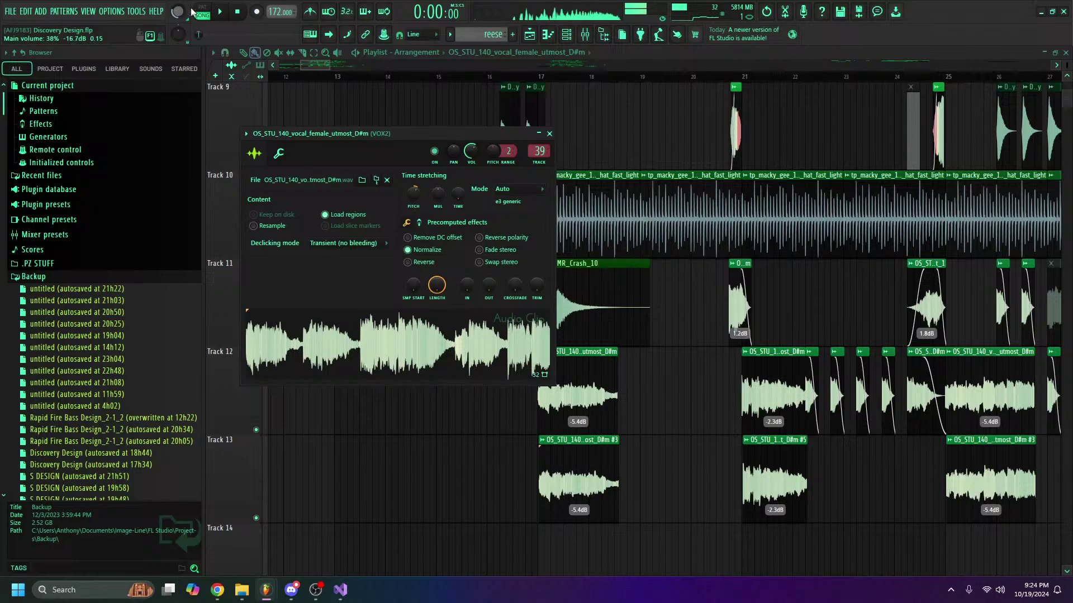
{"action": "left_click", "coordinate": [549, 134]}
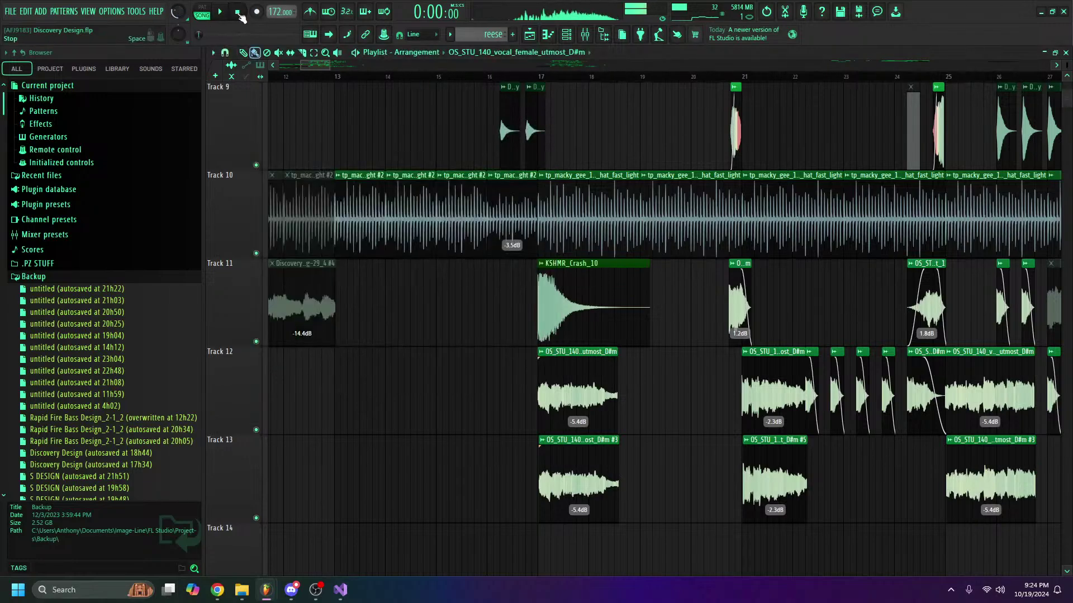
Step: Open the mixer and examine the kHs Distortion and Saturn 2 effects on the VOX2 track
{"action": "key", "text": "F9"}
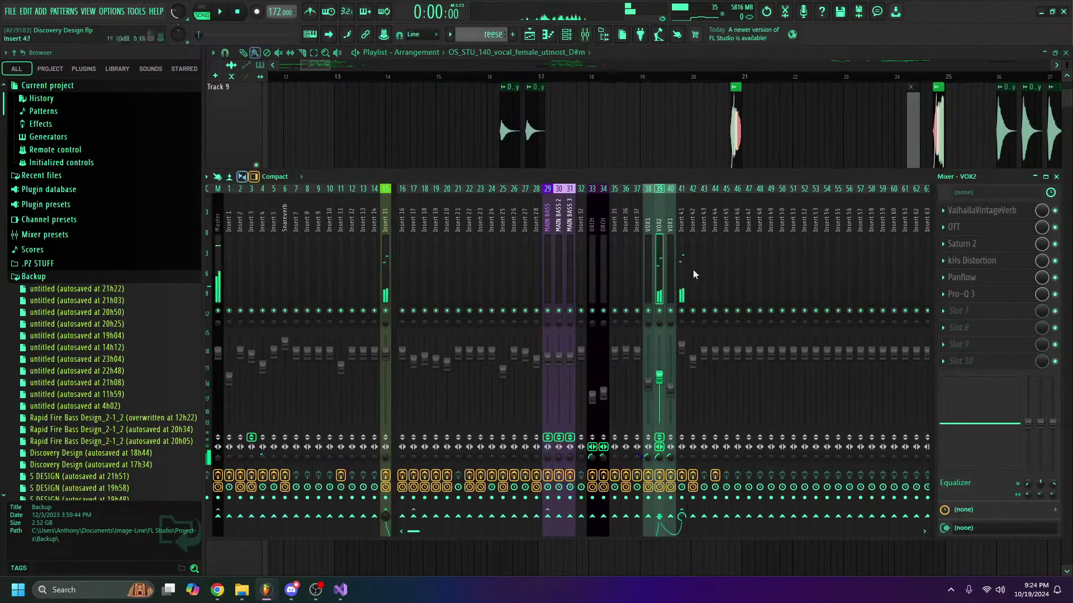
{"action": "left_click", "coordinate": [993, 263]}
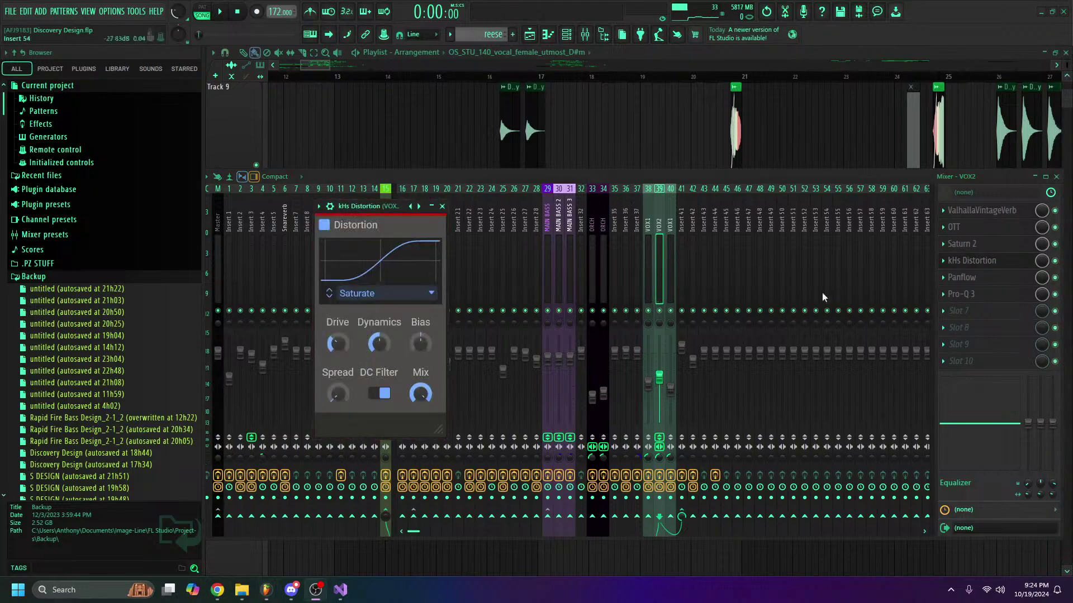
{"action": "left_click", "coordinate": [985, 247]}
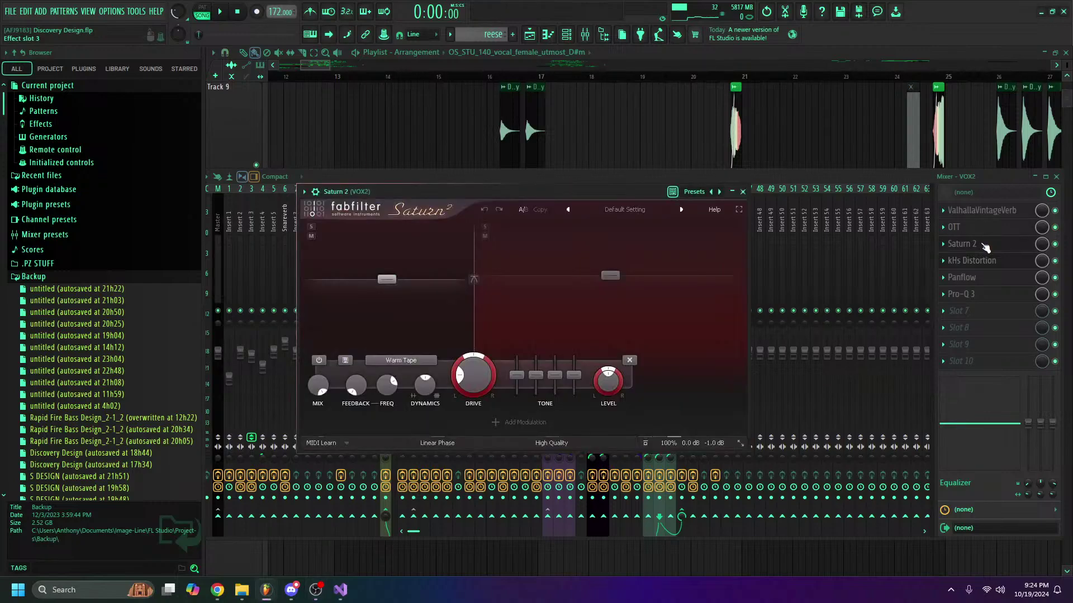
Step: Inspect OTT and ValhallaVintageVerb on the VOX2 mixer track and move the reverb below kHs Distortion in the effect chain
{"action": "left_click", "coordinate": [985, 232]}
{"action": "left_click", "coordinate": [983, 232]}
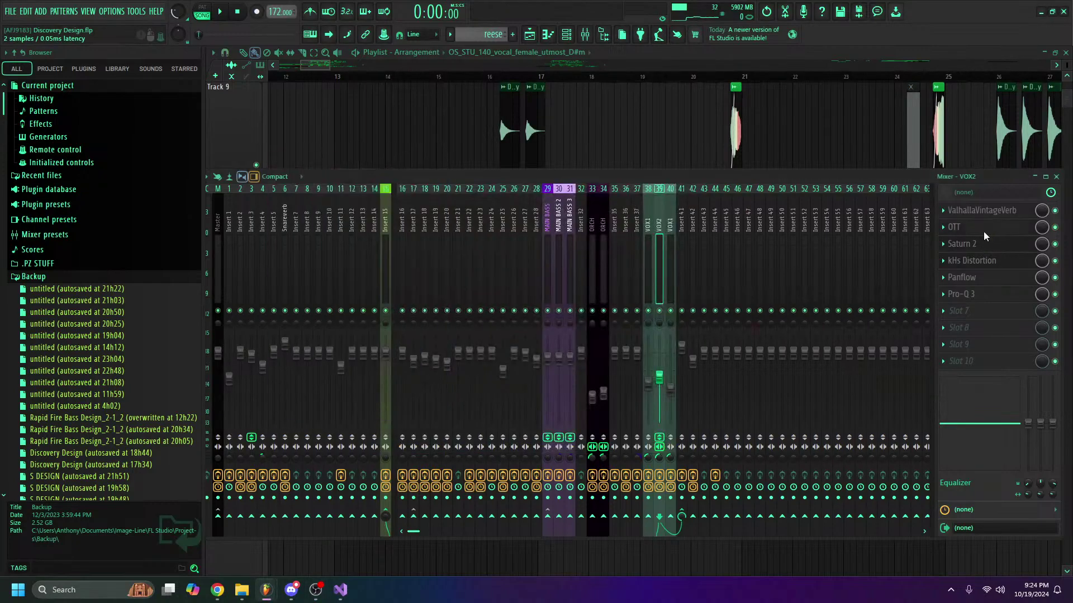
{"action": "left_click", "coordinate": [986, 213]}
{"action": "left_click_drag", "start_coordinate": [997, 214], "coordinate": [997, 266]}
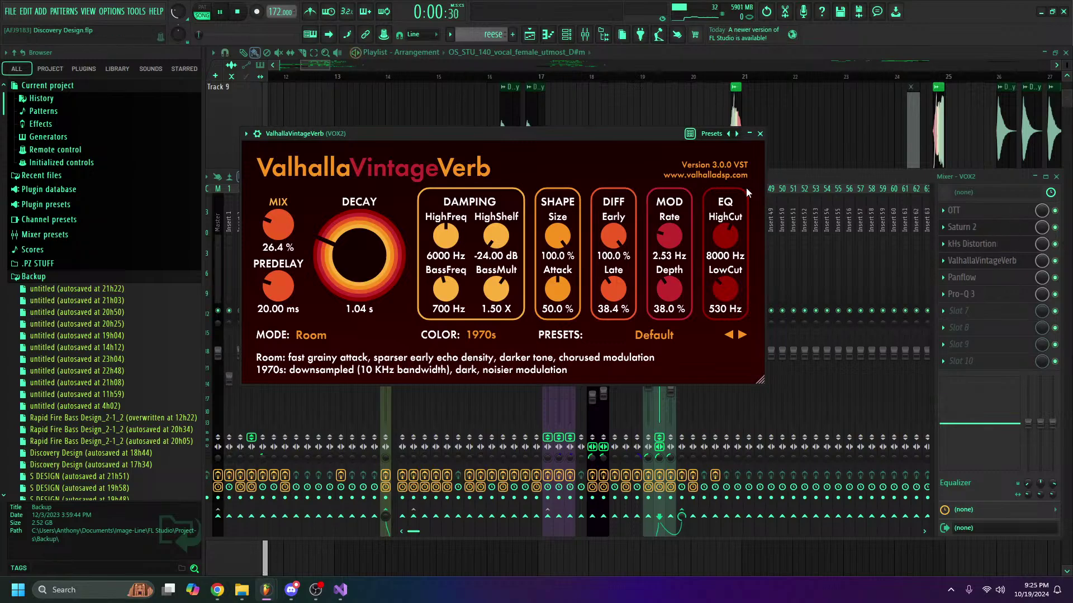
Step: Play the arrangement's intro from about bar 3 and watch the track levels in the mixer
{"action": "left_click", "coordinate": [321, 62]}
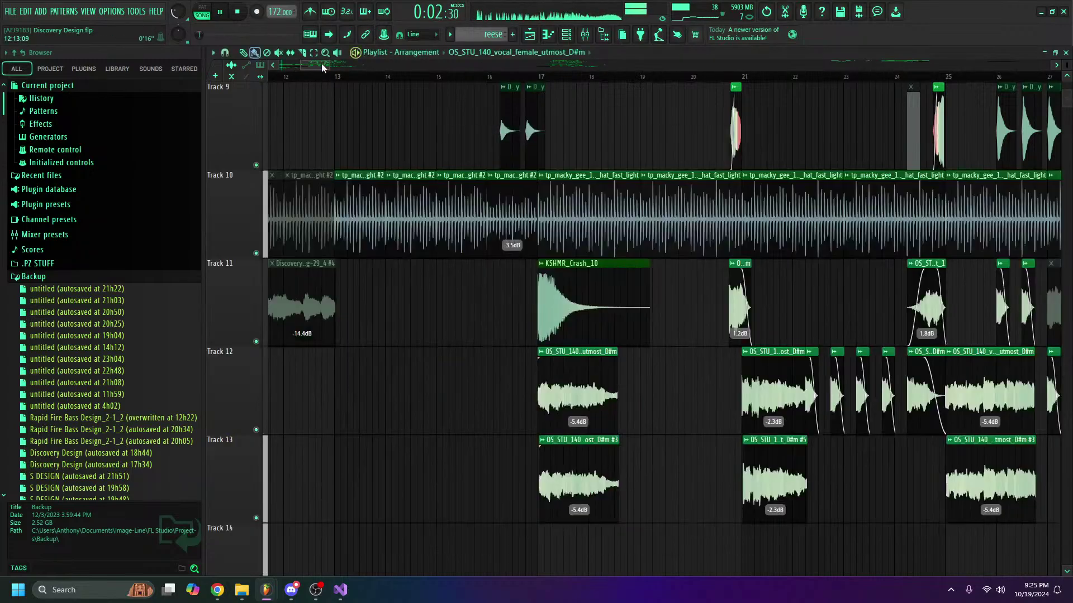
{"action": "scroll", "coordinate": [323, 76], "scroll_direction": "down", "scroll_amount": 3}
{"action": "left_click", "coordinate": [323, 77]}
{"action": "scroll", "coordinate": [326, 81], "scroll_direction": "left", "scroll_amount": 5}
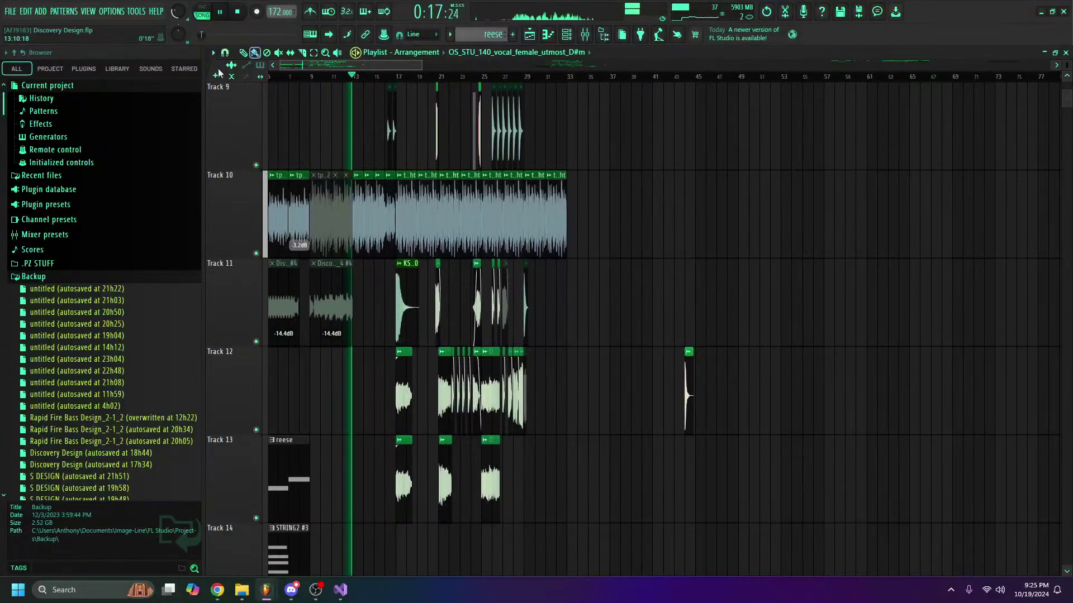
{"action": "left_click", "coordinate": [285, 76]}
{"action": "left_click", "coordinate": [584, 35]}
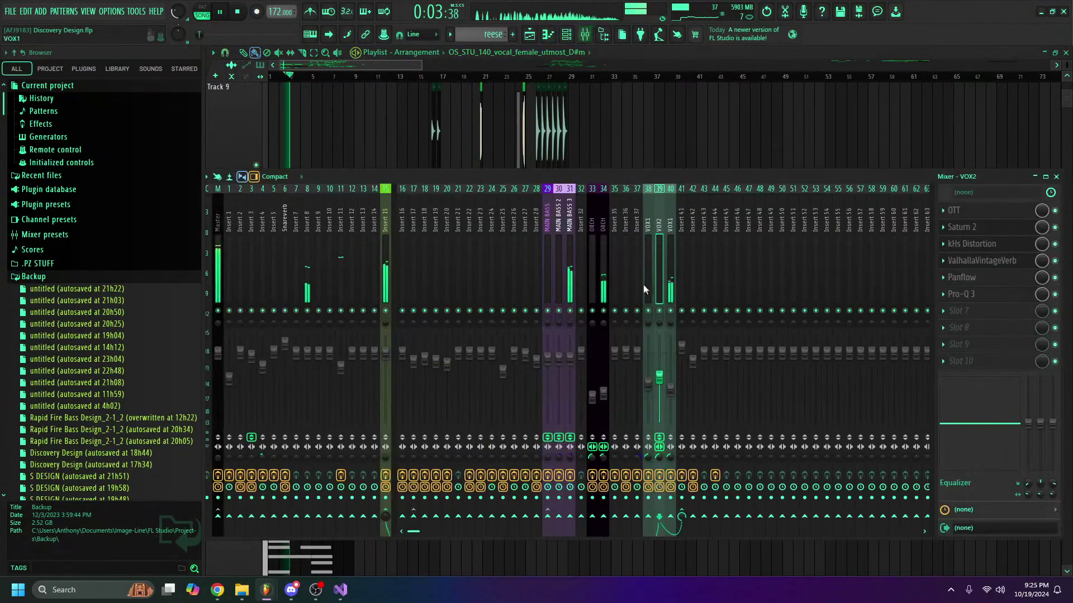
Step: Look through the playlist from Track 1 down to Track 14 while the intro plays, with the Draw tool active
{"action": "left_click", "coordinate": [337, 57]}
{"action": "left_click", "coordinate": [244, 54]}
{"action": "scroll", "coordinate": [376, 275], "scroll_direction": "down", "scroll_amount": 6}
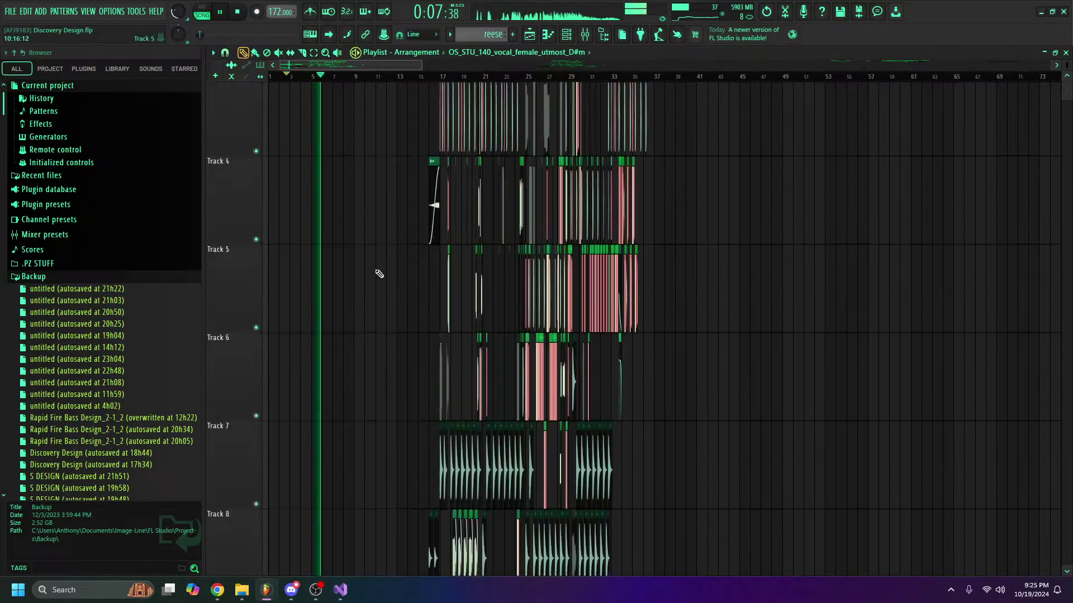
{"action": "scroll", "coordinate": [376, 280], "scroll_direction": "up", "scroll_amount": 6}
{"action": "scroll", "coordinate": [383, 227], "scroll_direction": "down", "scroll_amount": 4}
{"action": "scroll", "coordinate": [383, 227], "scroll_direction": "up", "scroll_amount": 3}
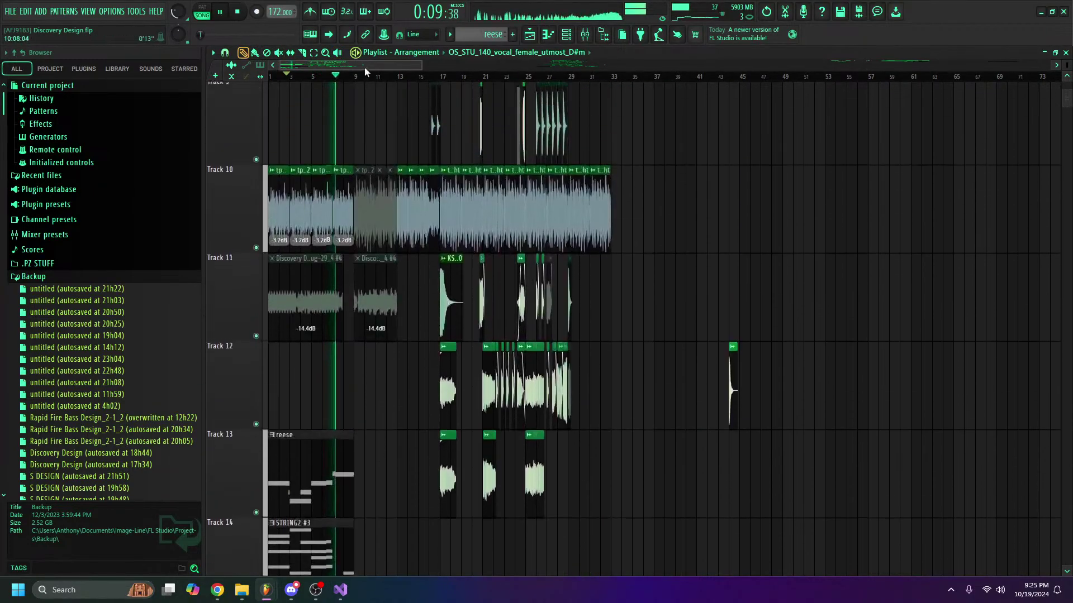
{"action": "scroll", "coordinate": [439, 183], "scroll_direction": "up", "scroll_amount": 6}
{"action": "scroll", "coordinate": [438, 145], "scroll_direction": "up", "scroll_amount": 3}
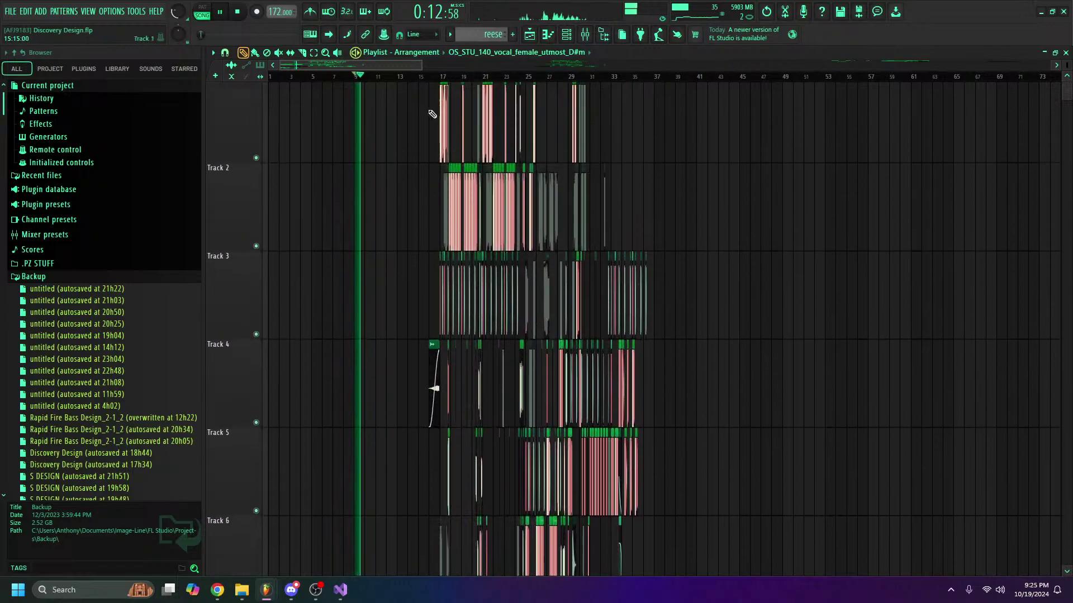
Step: Play the drop from bar 17 and move ValhallaVintageVerb back to the first effect slot of VOX2
{"action": "left_click", "coordinate": [439, 77]}
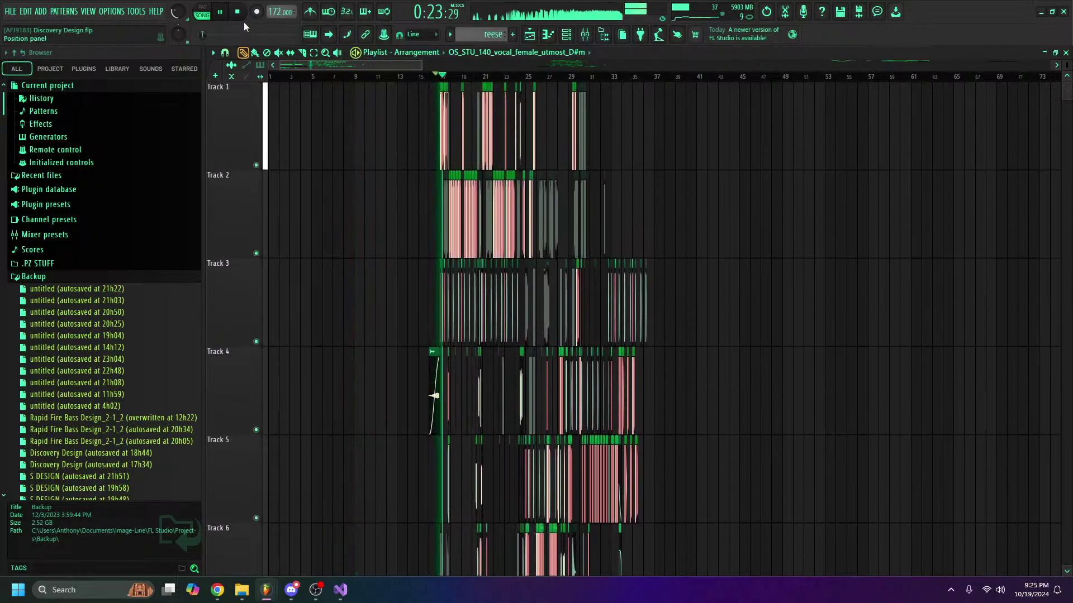
{"action": "left_click", "coordinate": [587, 35]}
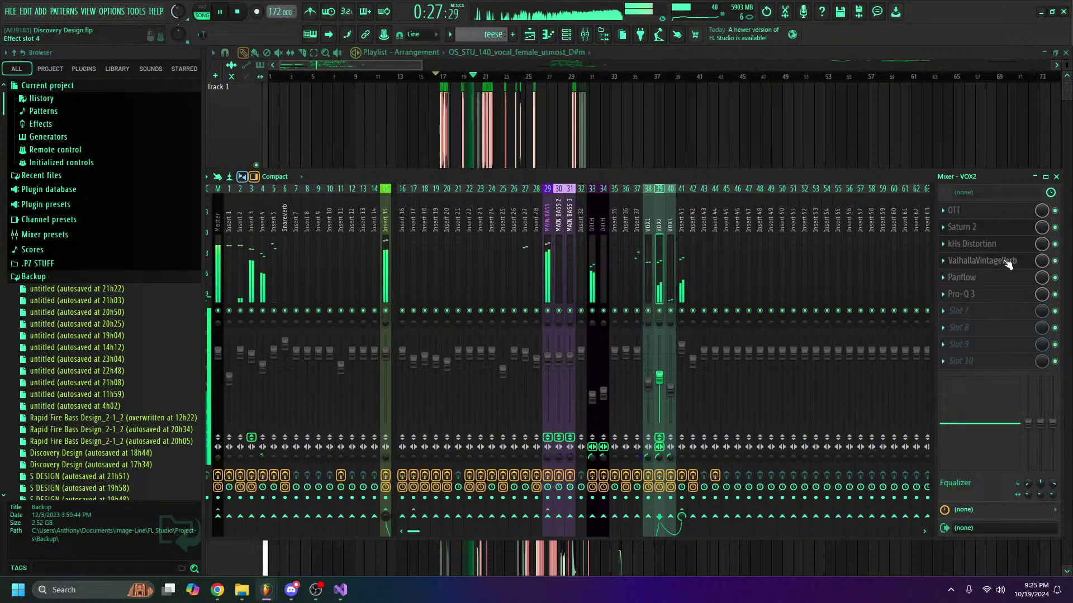
{"action": "left_click_drag", "start_coordinate": [1011, 271], "coordinate": [1012, 215]}
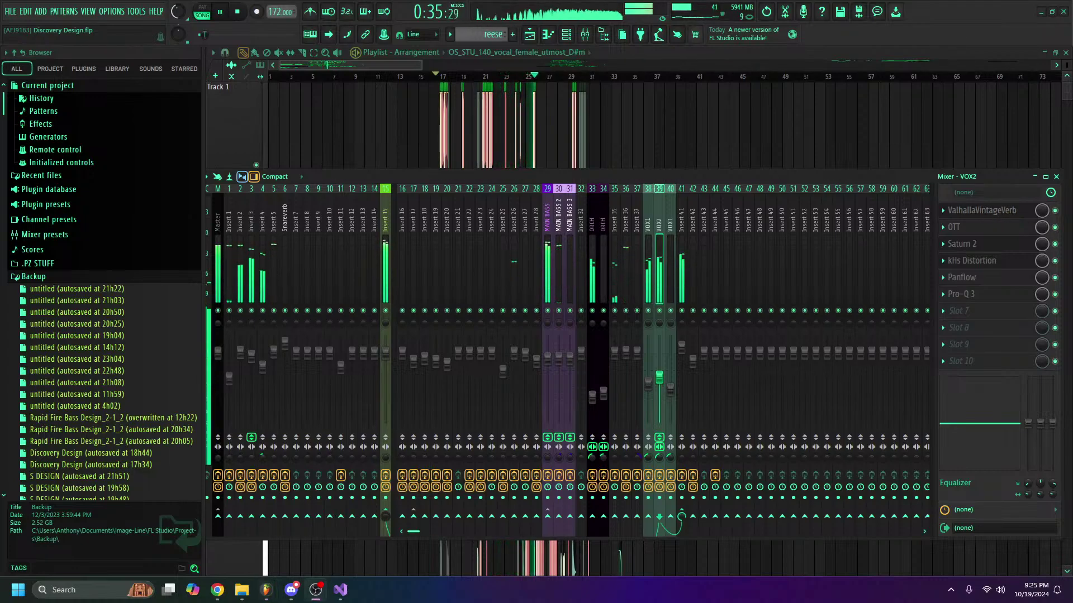
Step: Hide the browser and move the mixer down so that it uncovers the playlist tracks
{"action": "left_click_drag", "start_coordinate": [638, 175], "coordinate": [451, 202]}
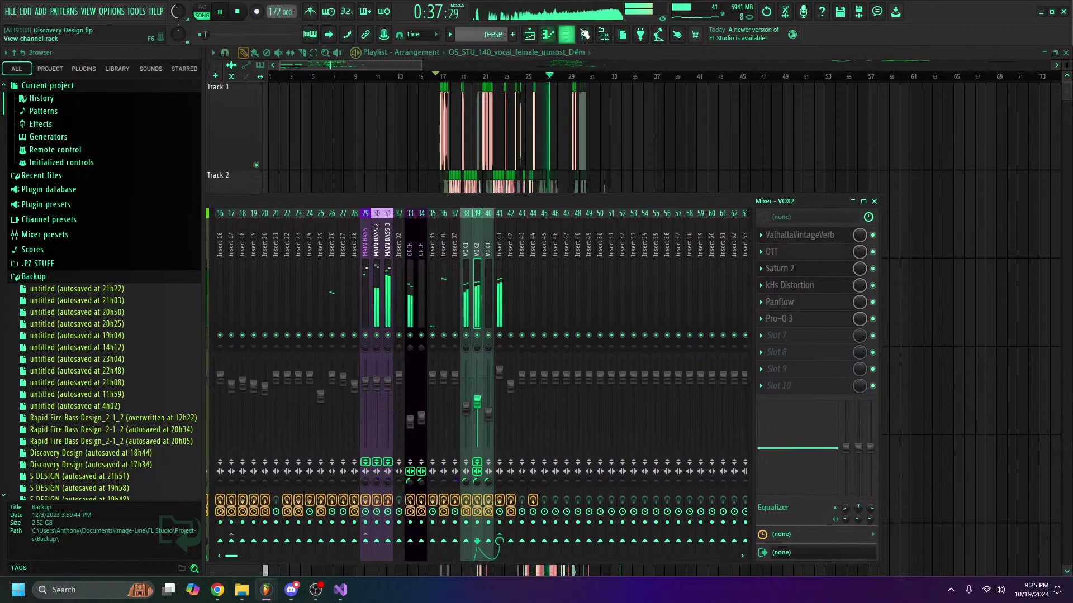
{"action": "left_click", "coordinate": [602, 35]}
{"action": "left_click_drag", "start_coordinate": [641, 206], "coordinate": [641, 251]}
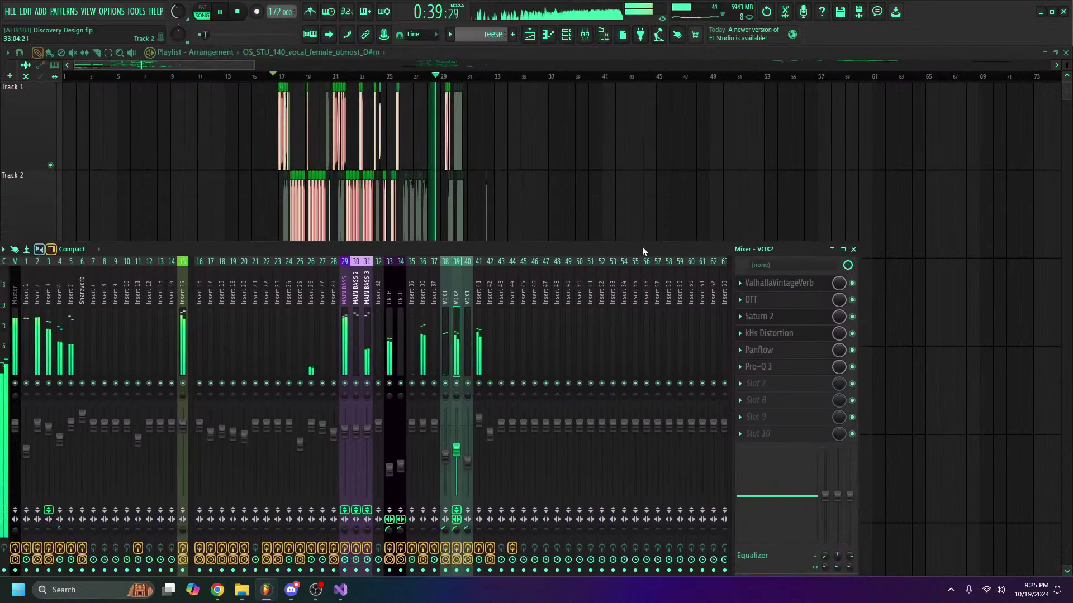
{"action": "scroll", "coordinate": [496, 151], "scroll_direction": "down", "scroll_amount": 3}
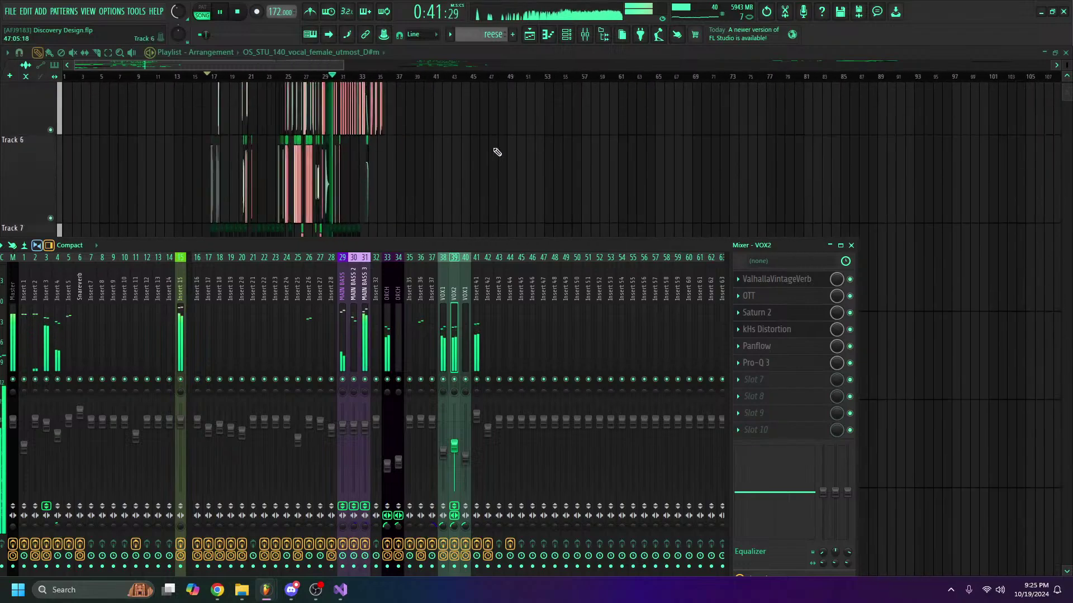
{"action": "left_click_drag", "start_coordinate": [474, 245], "coordinate": [527, 481]}
Step: Examine the clips on Tracks 1 to 10 while the drop plays through, and stop playback past bar 34
{"action": "scroll", "coordinate": [479, 225], "scroll_direction": "down", "scroll_amount": 5}
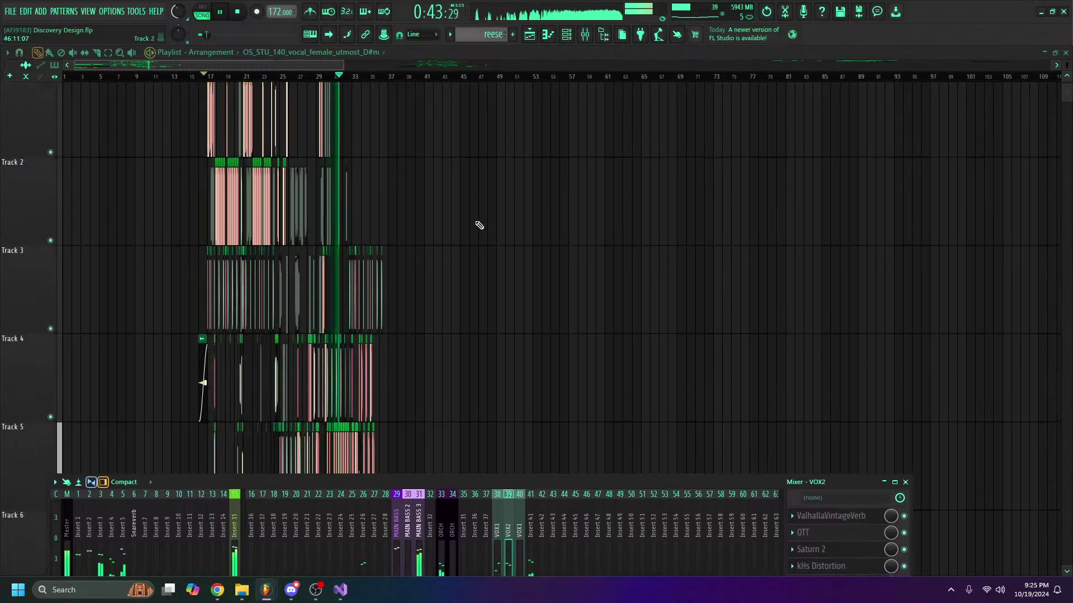
{"action": "scroll", "coordinate": [503, 218], "scroll_direction": "up", "scroll_amount": 7}
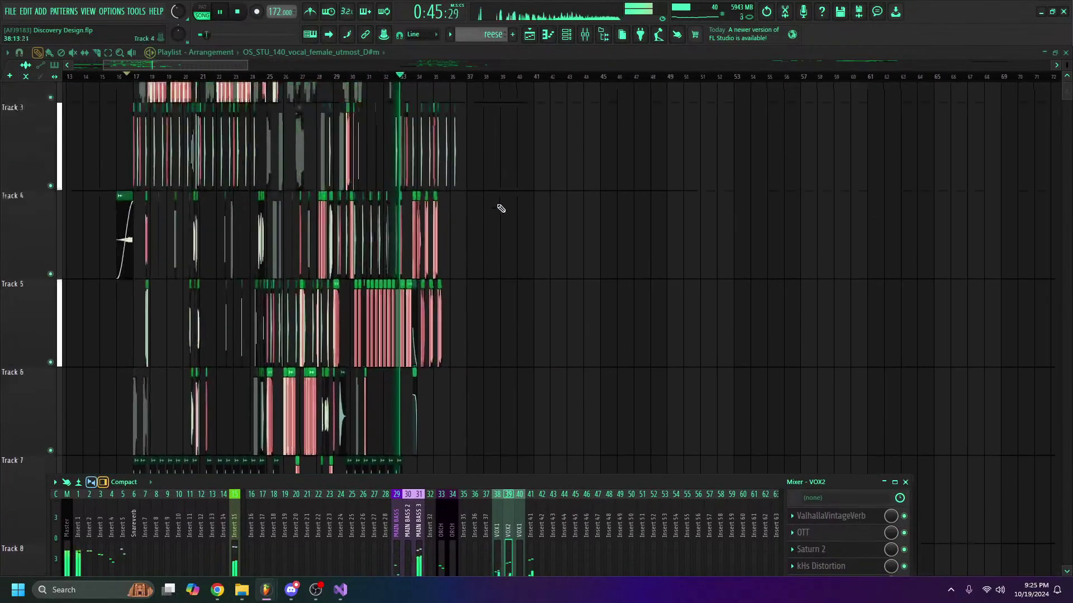
{"action": "scroll", "coordinate": [479, 172], "scroll_direction": "down", "scroll_amount": 5}
{"action": "scroll", "coordinate": [472, 151], "scroll_direction": "up", "scroll_amount": 2}
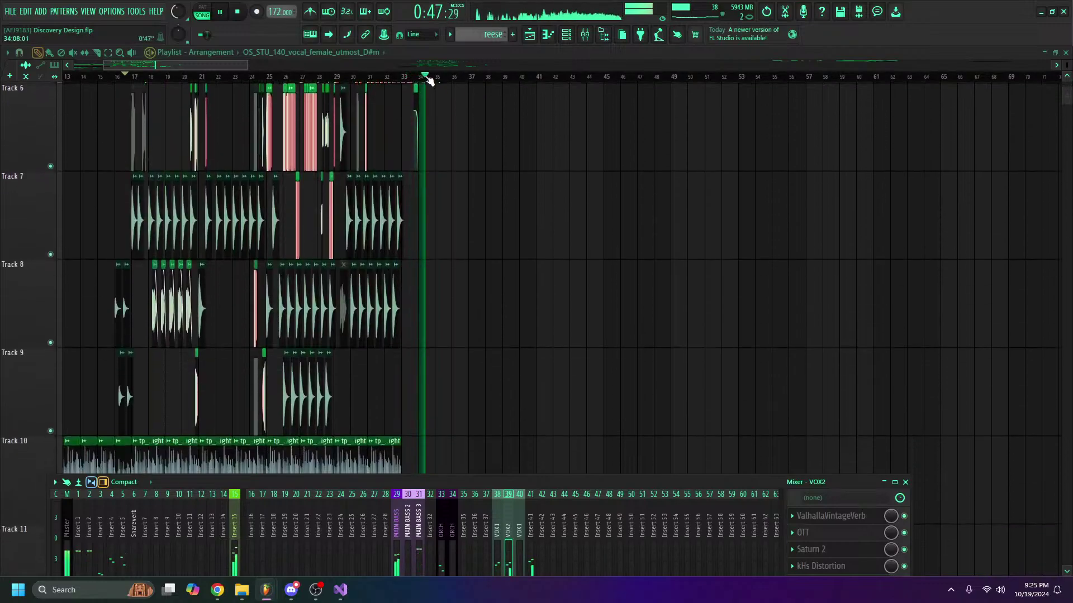
{"action": "scroll", "coordinate": [514, 215], "scroll_direction": "up", "scroll_amount": 5}
{"action": "scroll", "coordinate": [514, 216], "scroll_direction": "up", "scroll_amount": 2}
{"action": "key", "text": "space"}
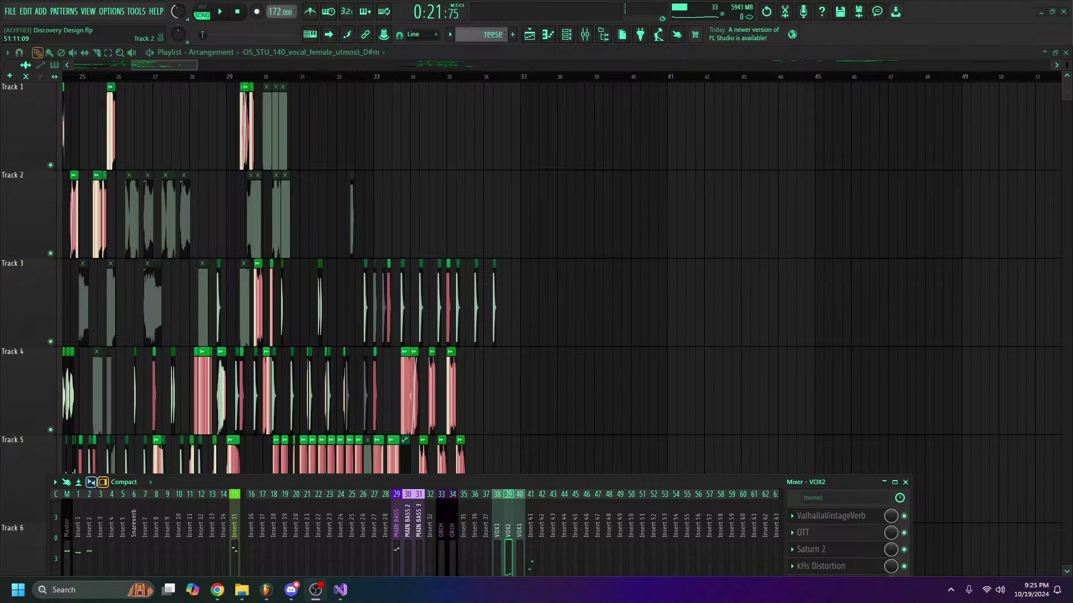
Step: Examine the drop clips on the upper tracks and the vocal, crash and Discovery Design clips on Tracks 12 to 17
{"action": "scroll", "coordinate": [250, 92], "scroll_direction": "down", "scroll_amount": 11}
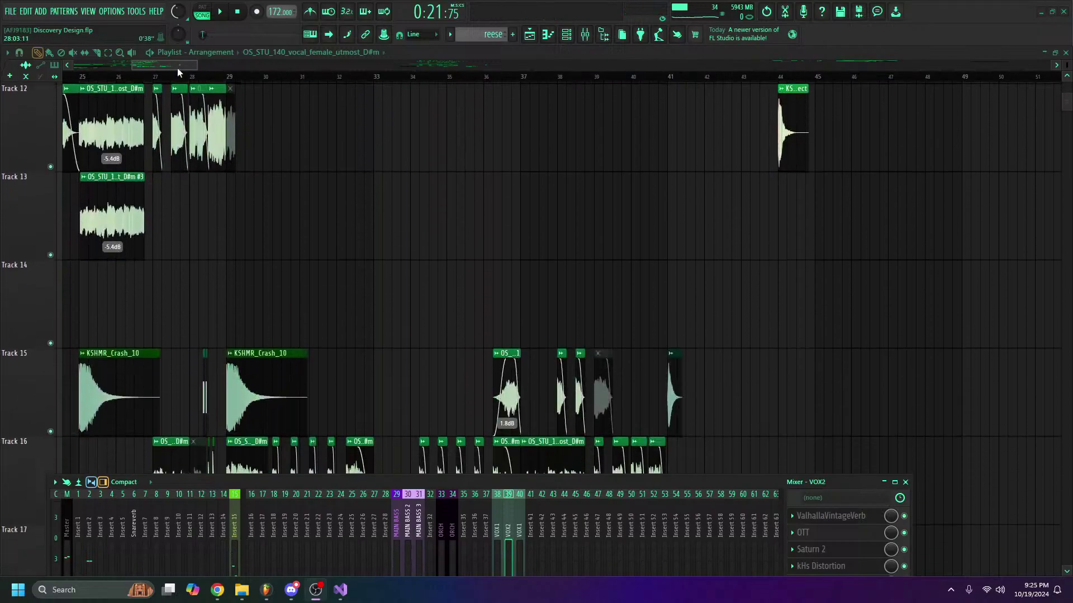
{"action": "scroll", "coordinate": [316, 85], "scroll_direction": "left", "scroll_amount": 5}
{"action": "scroll", "coordinate": [384, 208], "scroll_direction": "up", "scroll_amount": 11}
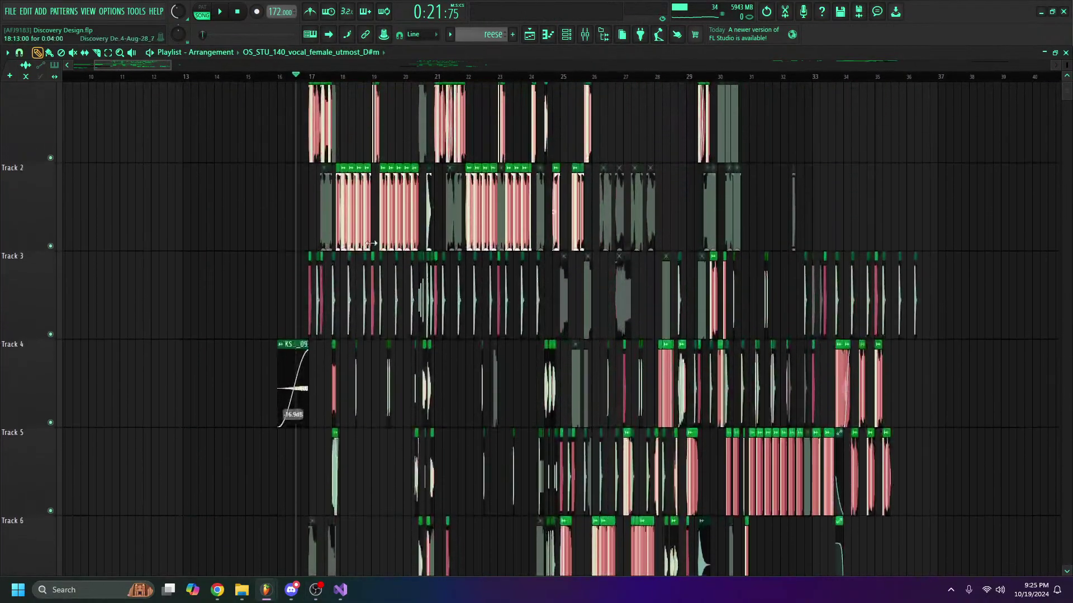
{"action": "scroll", "coordinate": [351, 187], "scroll_direction": "down", "scroll_amount": 12}
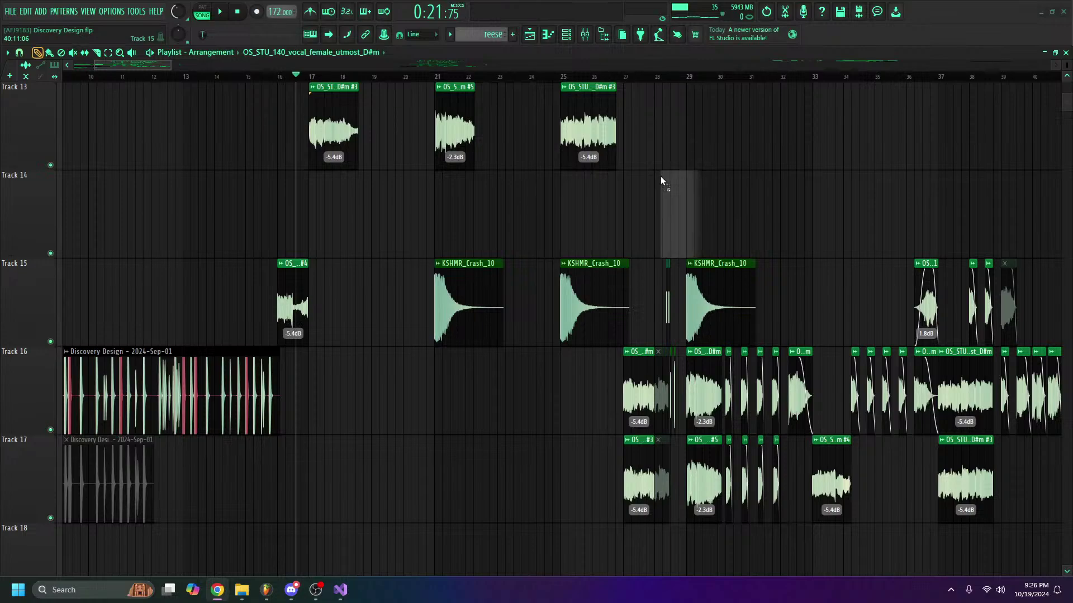
{"action": "scroll", "coordinate": [660, 176], "scroll_direction": "left", "scroll_amount": 1}
Step: Switch to the project holding the Color Bass From Zero_7-10_4 and tfs test suno a (2) clips, and remove the stray clip on Track 7
{"action": "mouse_move", "coordinate": [273, 591]}
{"action": "left_click", "coordinate": [206, 536]}
{"action": "scroll", "coordinate": [708, 84], "scroll_direction": "down", "scroll_amount": 3}
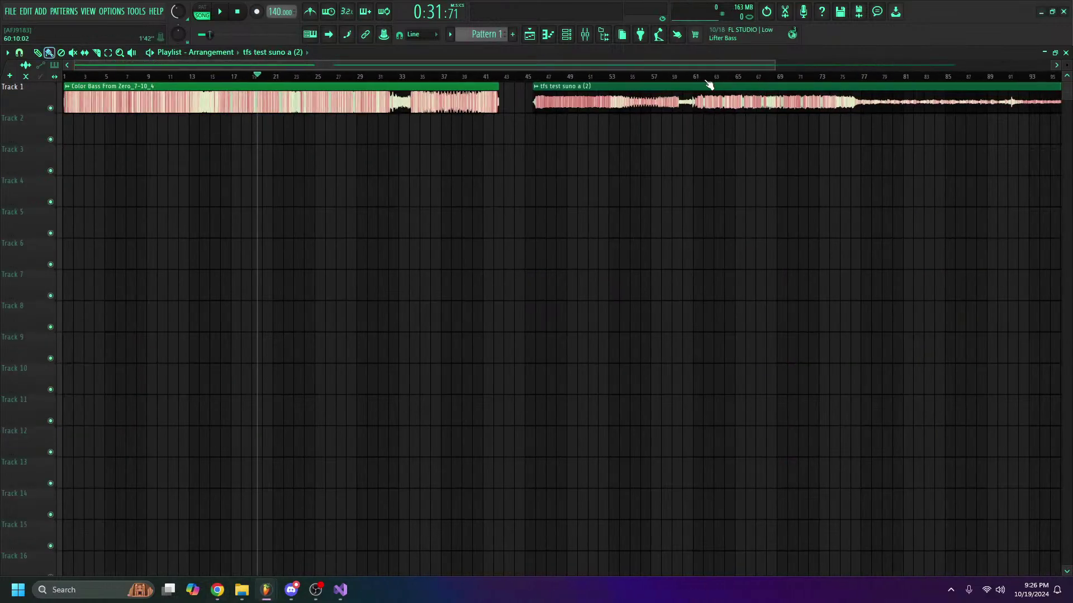
{"action": "left_click_drag", "start_coordinate": [399, 98], "coordinate": [189, 282]}
{"action": "right_click", "coordinate": [274, 289]}
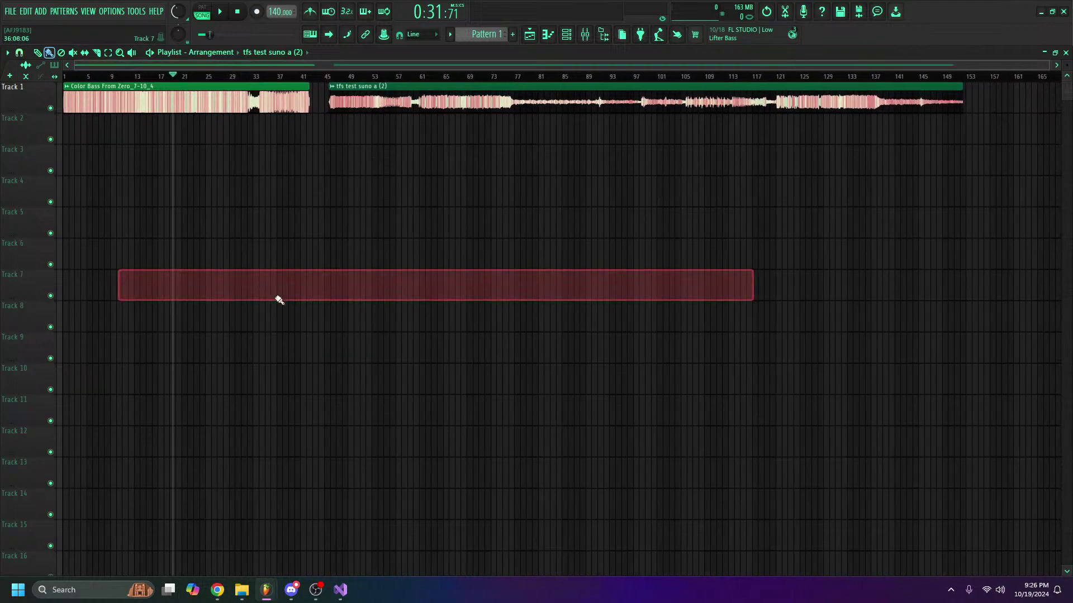
Step: Import the downloaded tfs prompt 0 audio and place its clip on Track 1 at about bar 192
{"action": "mouse_move", "coordinate": [225, 594]}
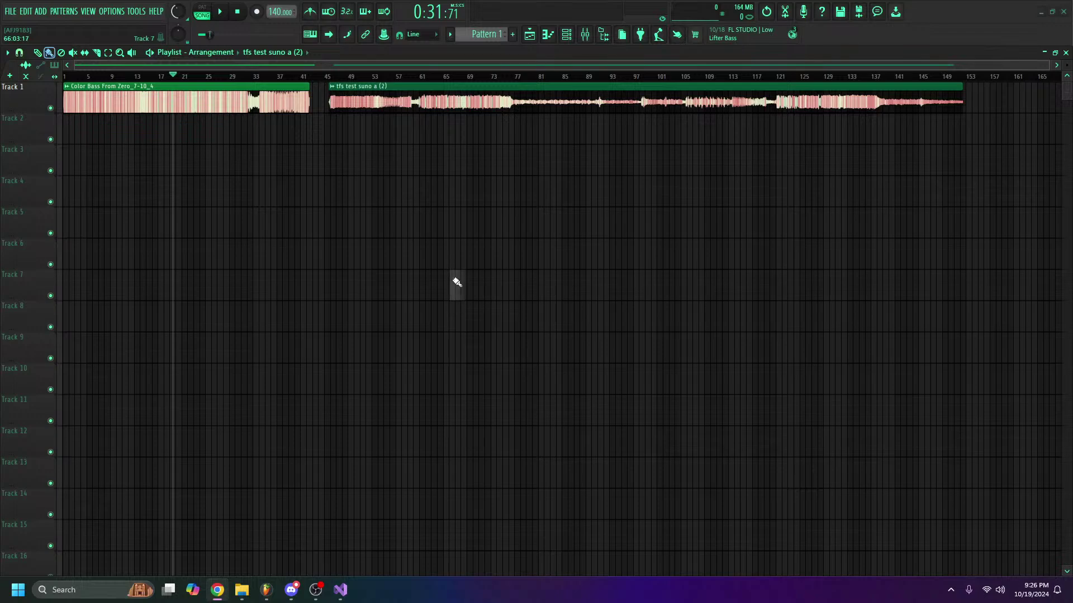
{"action": "left_click_drag", "start_coordinate": [454, 288], "coordinate": [453, 288]}
{"action": "left_click_drag", "start_coordinate": [650, 289], "coordinate": [935, 100]}
{"action": "scroll", "coordinate": [960, 80], "scroll_direction": "down", "scroll_amount": 3}
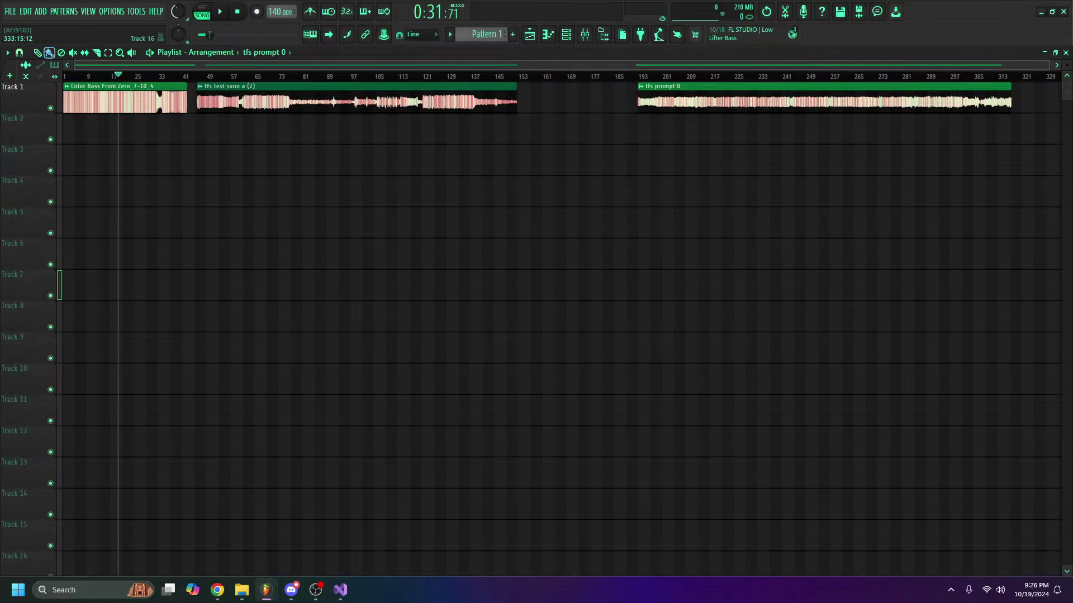
Step: Switch to the Suno create page in Chrome, minimizing OBS and closing the recent download history
{"action": "key", "text": "alt+Tab"}
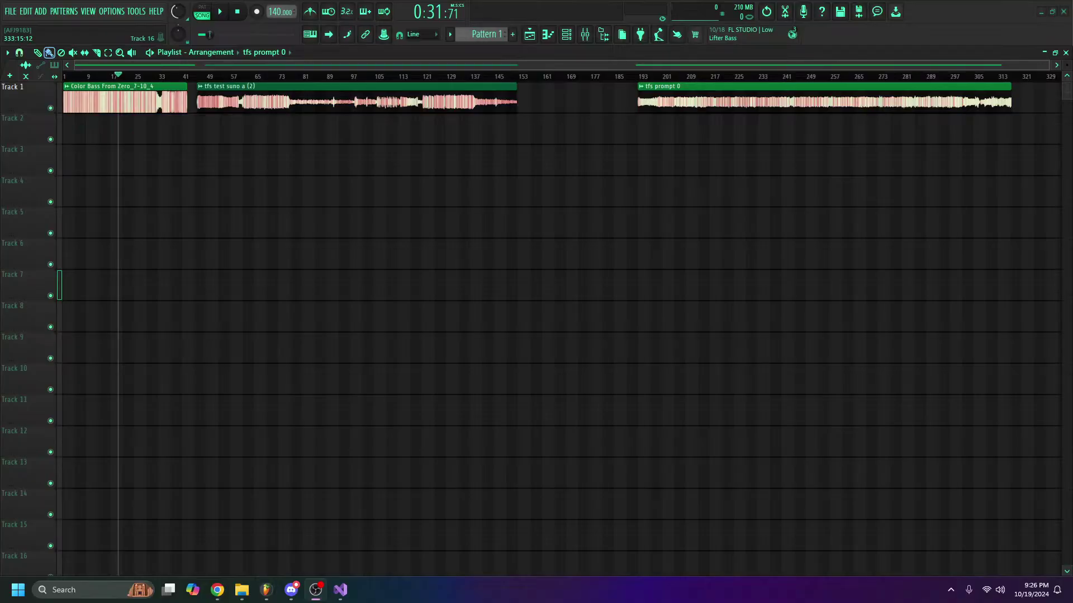
{"action": "left_click", "coordinate": [233, 390]}
{"action": "left_click_drag", "start_coordinate": [238, 50], "coordinate": [227, 59]}
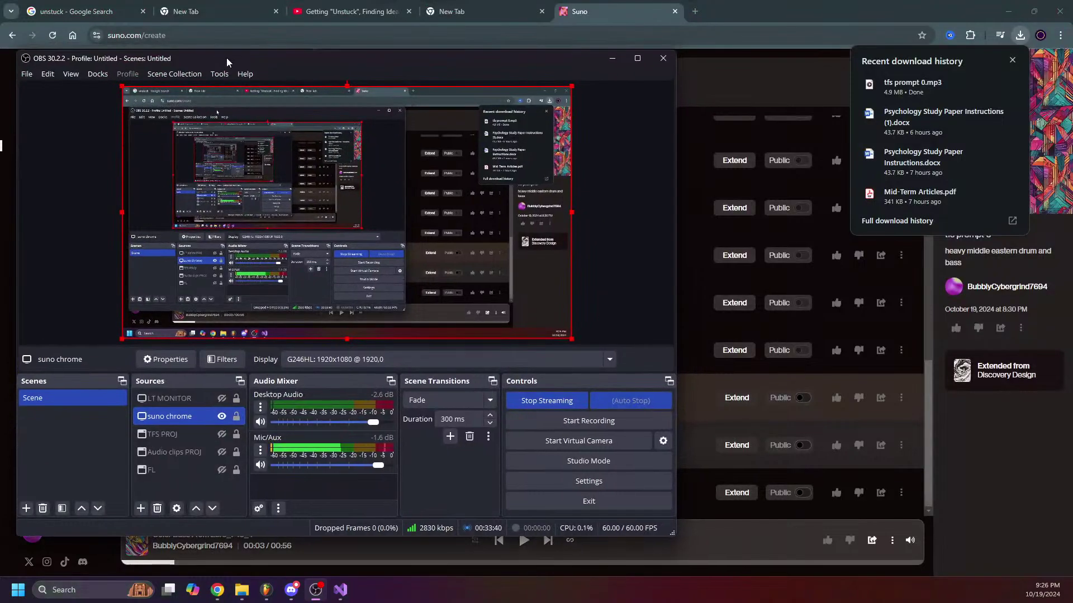
{"action": "left_click", "coordinate": [612, 58]}
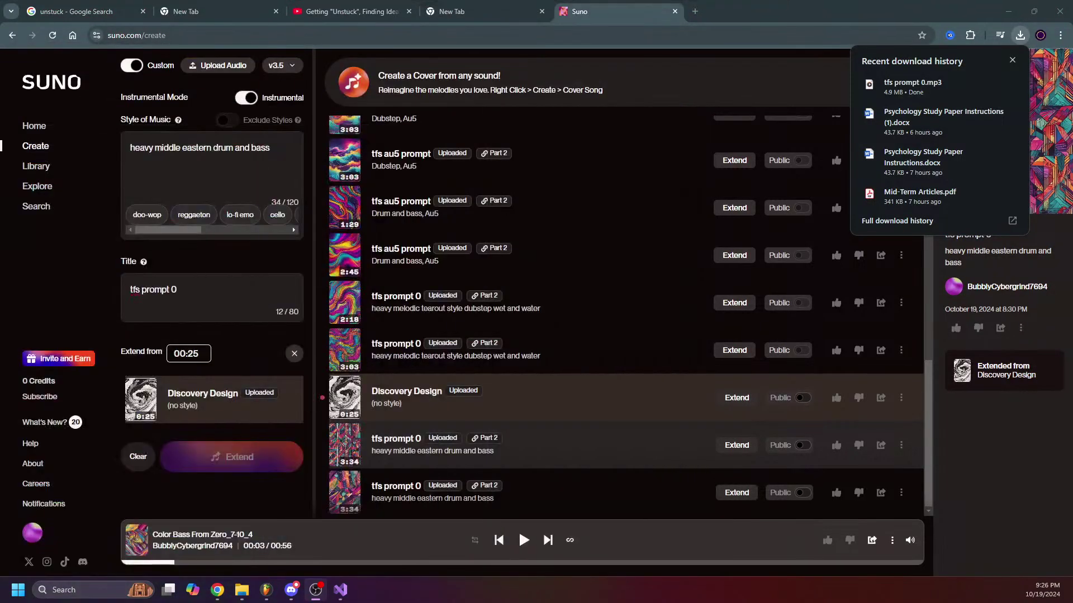
{"action": "left_click", "coordinate": [1012, 60]}
Step: Browse the song list and audition the first few seconds of the tfs test suno a song in Sharks style dubstep
{"action": "scroll", "coordinate": [525, 425], "scroll_direction": "up", "scroll_amount": 1}
{"action": "scroll", "coordinate": [525, 422], "scroll_direction": "up", "scroll_amount": 10}
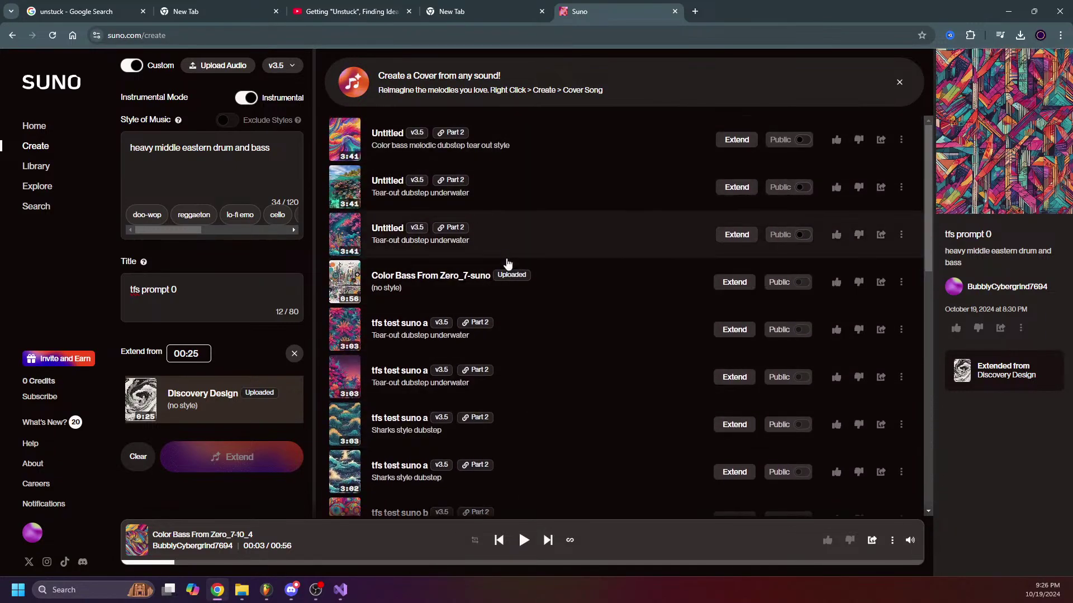
{"action": "scroll", "coordinate": [482, 223], "scroll_direction": "down", "scroll_amount": 4}
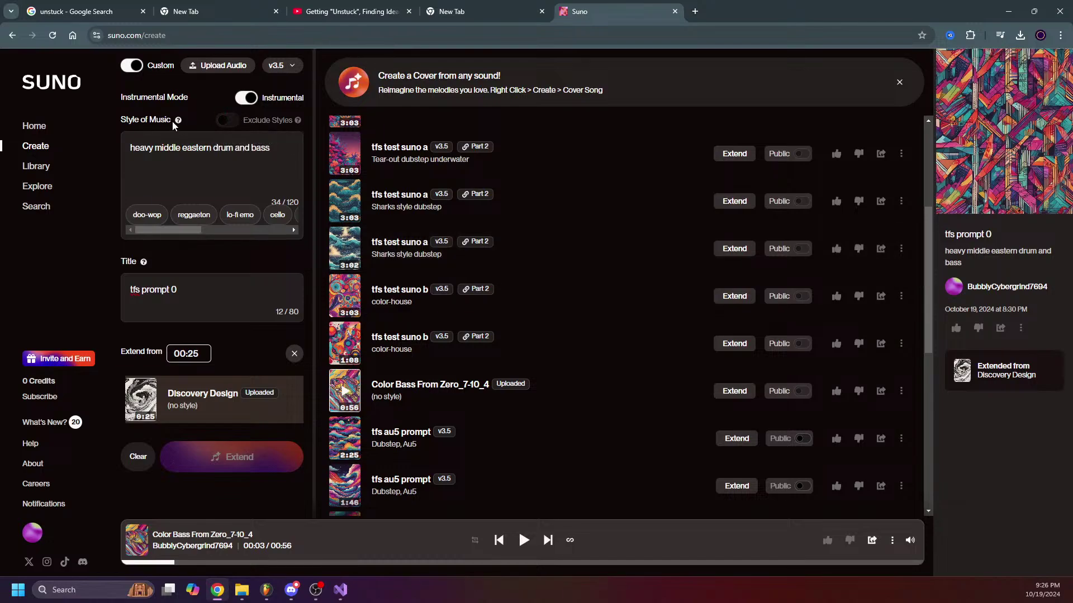
{"action": "mouse_move", "coordinate": [180, 122]}
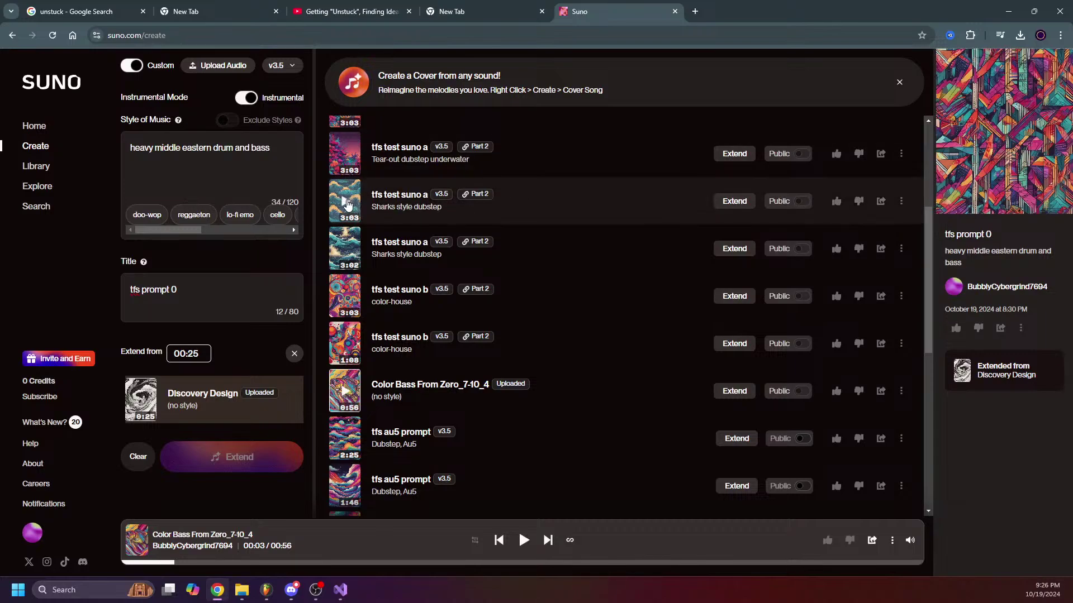
{"action": "left_click", "coordinate": [344, 204]}
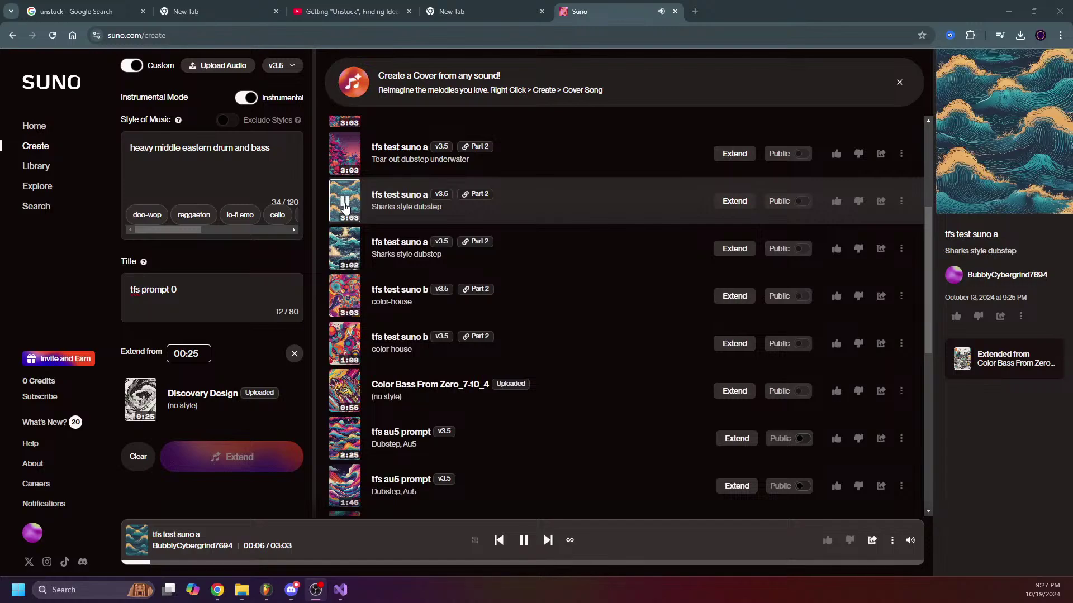
{"action": "left_click", "coordinate": [345, 207]}
Step: Move the Getting "Unstuck" video tab out of the Suno browser window and go back to the top of the song list
{"action": "scroll", "coordinate": [380, 291], "scroll_direction": "down", "scroll_amount": 2}
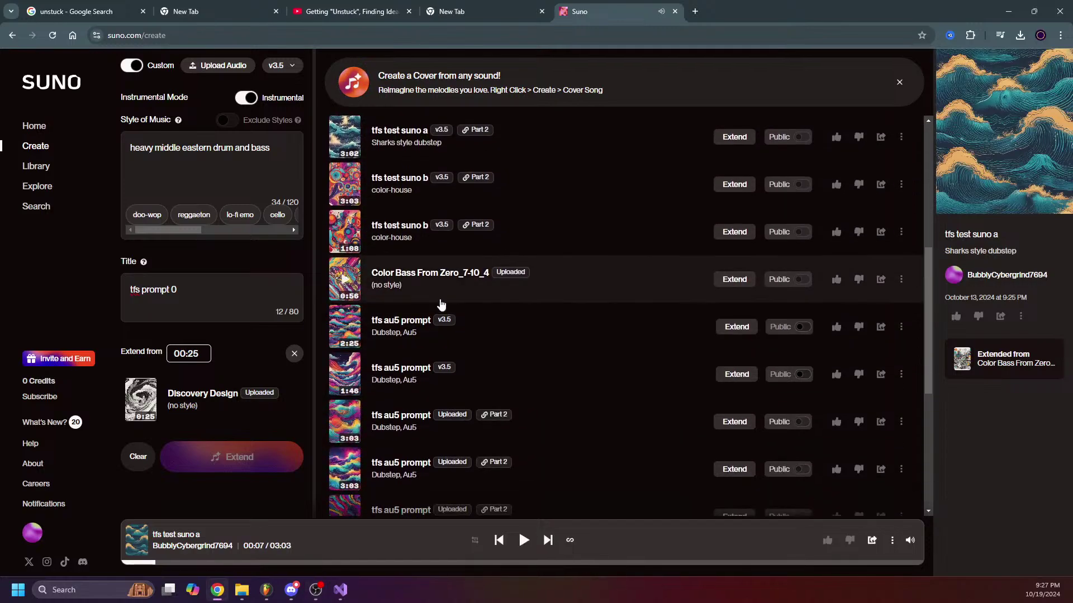
{"action": "left_click_drag", "start_coordinate": [385, 11], "coordinate": [559, 168]}
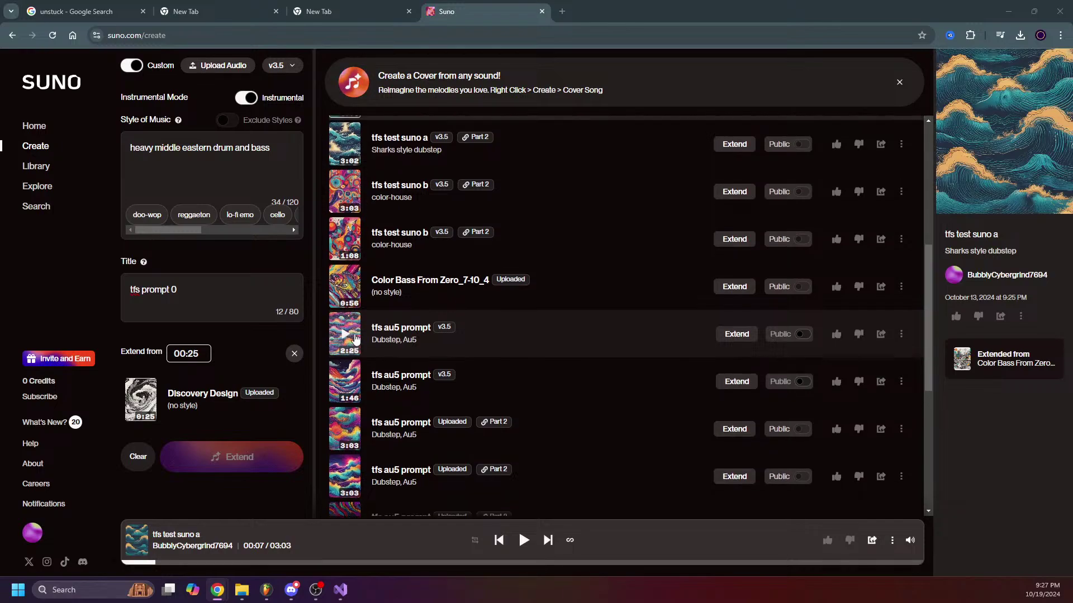
{"action": "scroll", "coordinate": [421, 293], "scroll_direction": "up", "scroll_amount": 5}
{"action": "scroll", "coordinate": [421, 293], "scroll_direction": "up", "scroll_amount": 2}
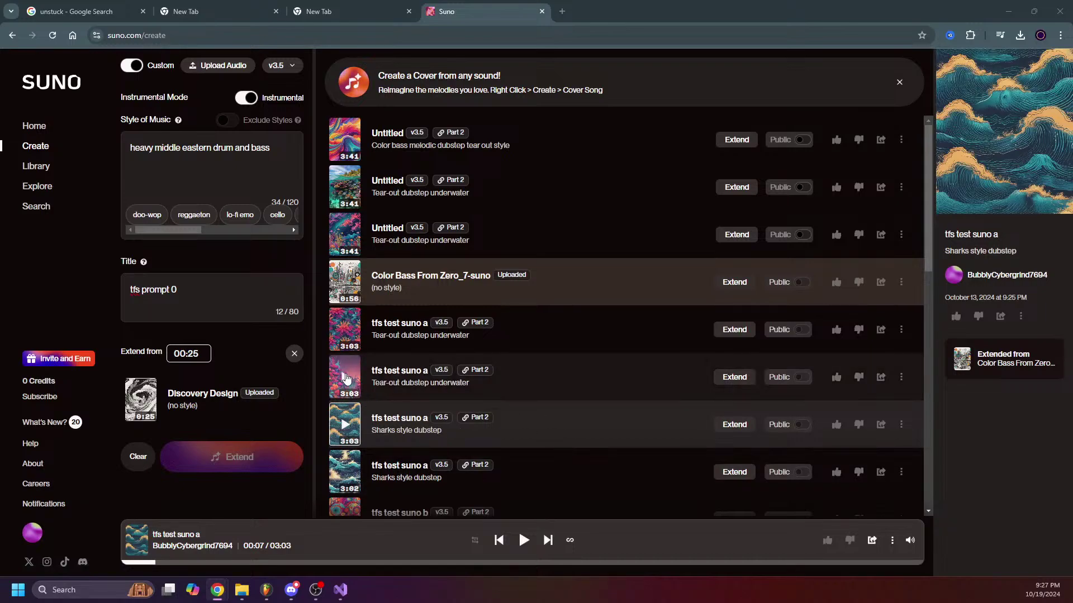
Step: Audition the opening seconds of both tfs test suno a songs in Tear-out dubstep underwater style
{"action": "left_click", "coordinate": [346, 330]}
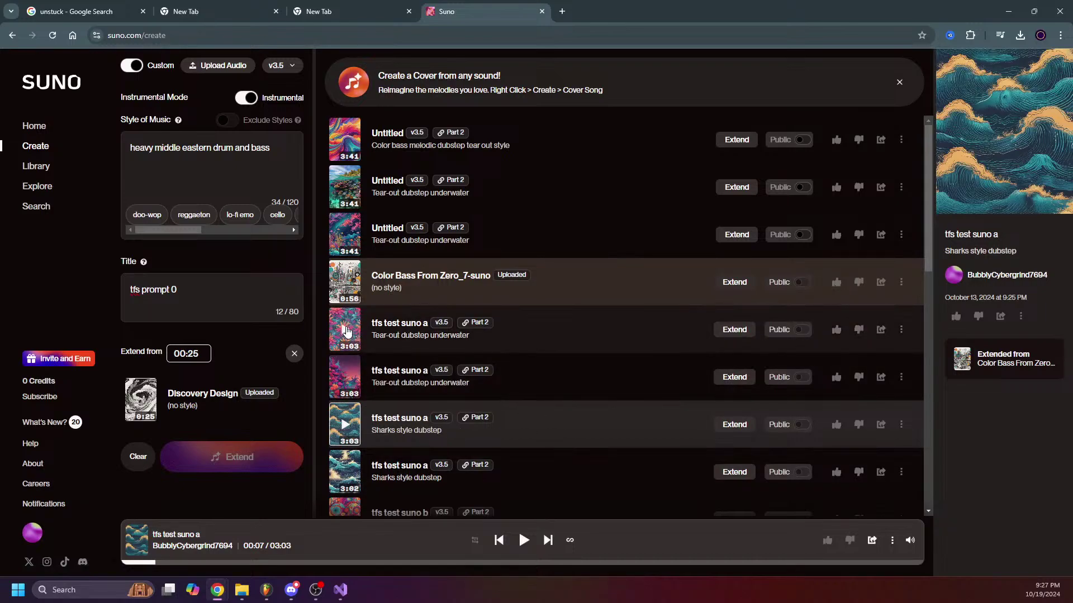
{"action": "left_click", "coordinate": [347, 332]}
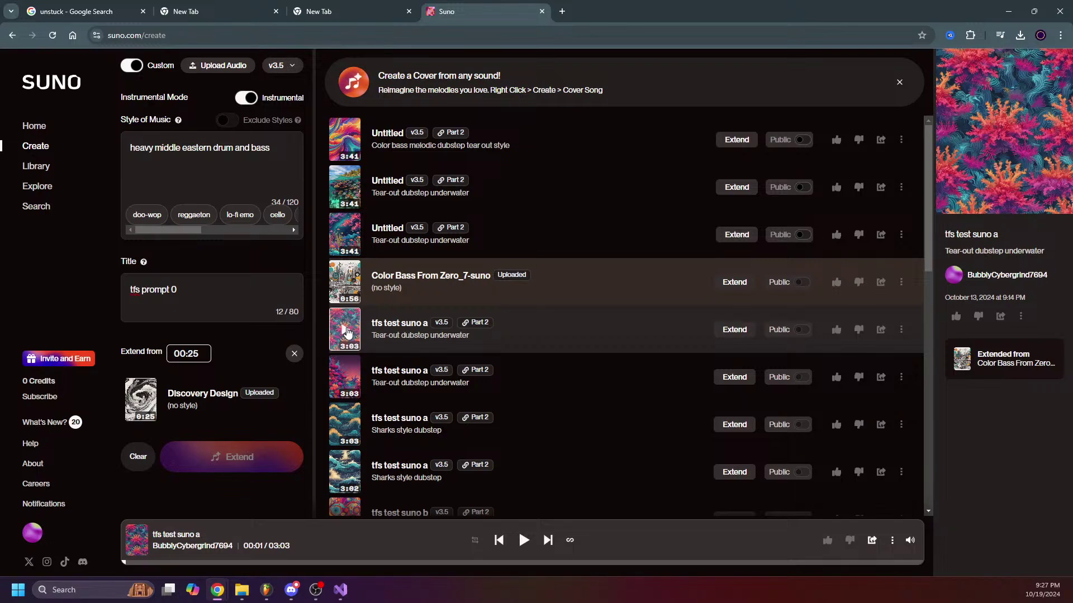
{"action": "scroll", "coordinate": [347, 333], "scroll_direction": "down", "scroll_amount": 2}
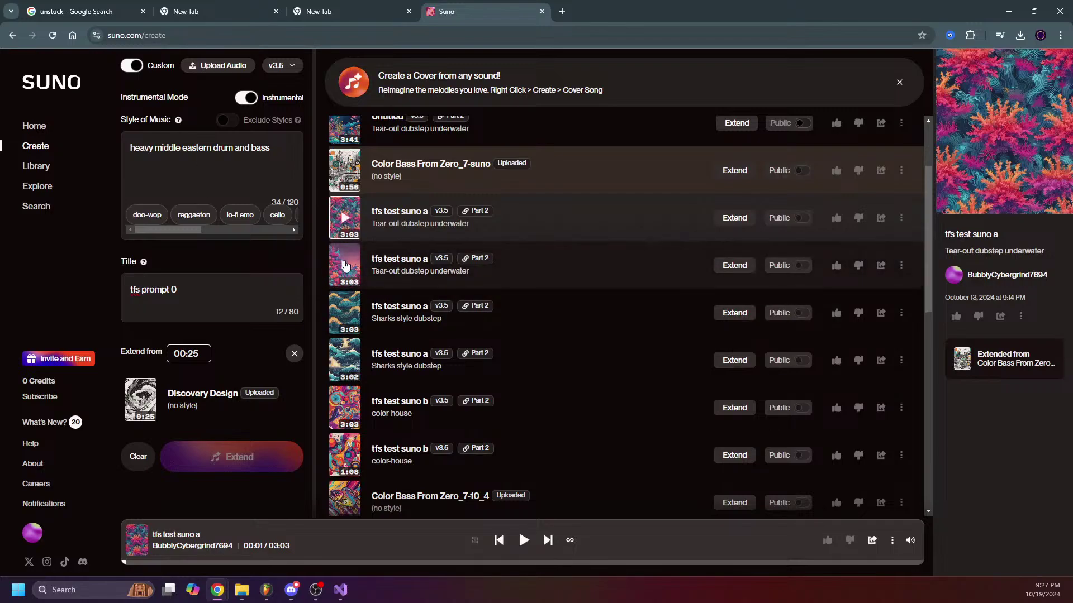
{"action": "left_click", "coordinate": [345, 266]}
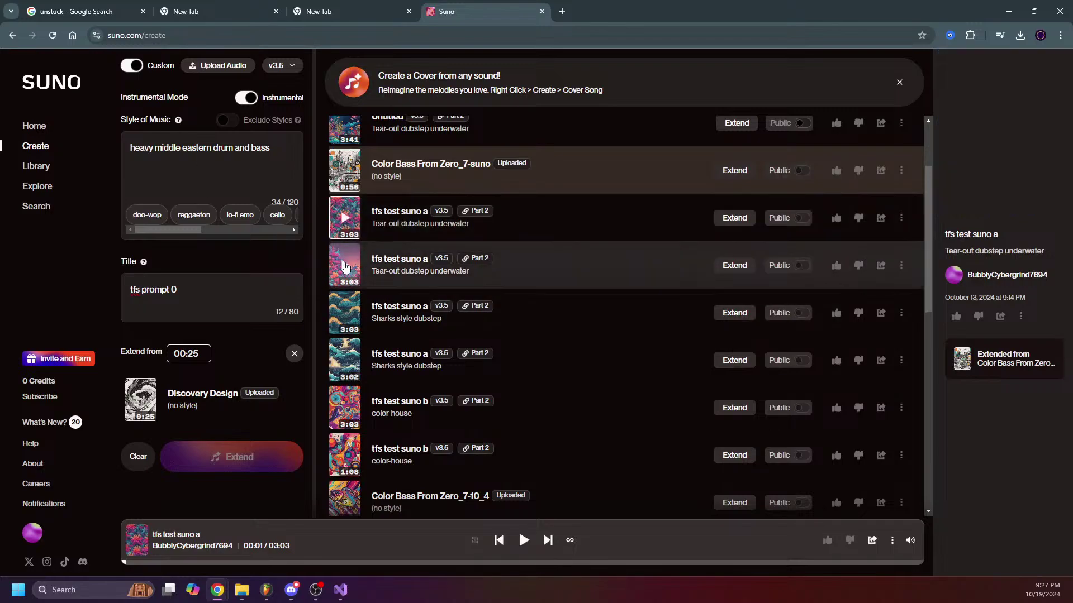
{"action": "left_click", "coordinate": [346, 268]}
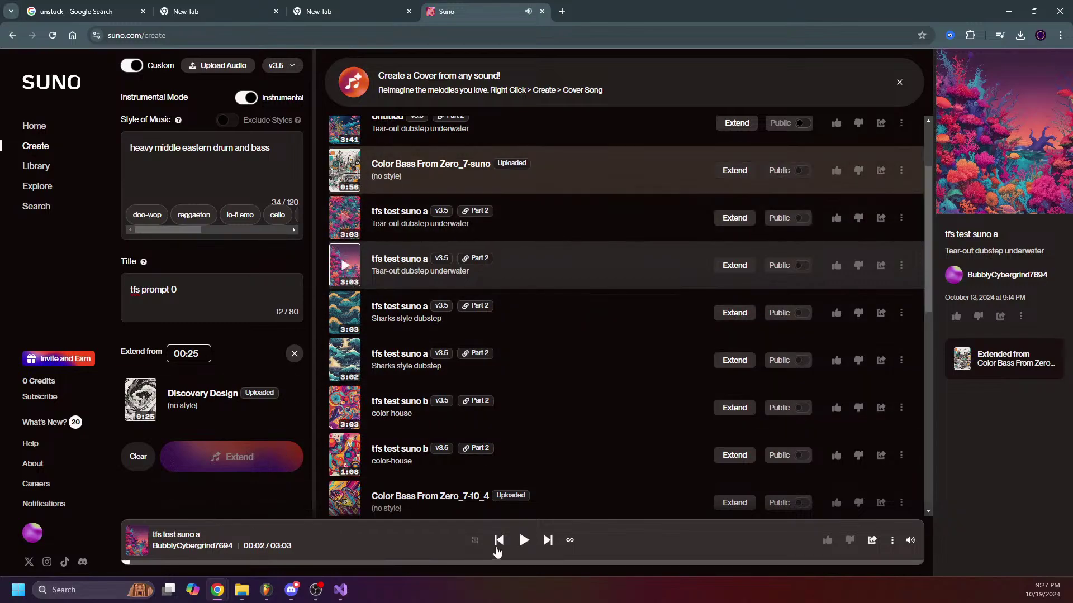
Step: Play the Untitled Tear-out dubstep underwater song just above Color Bass From Zero_7-suno, skip ahead, and return to its beginning
{"action": "scroll", "coordinate": [374, 241], "scroll_direction": "up", "scroll_amount": 2}
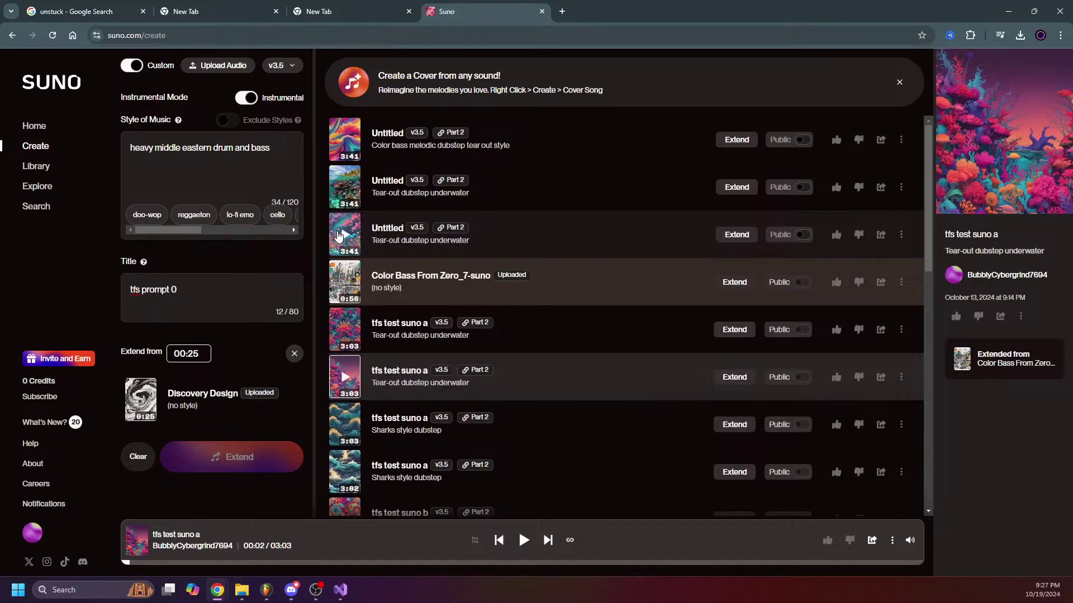
{"action": "left_click", "coordinate": [339, 235]}
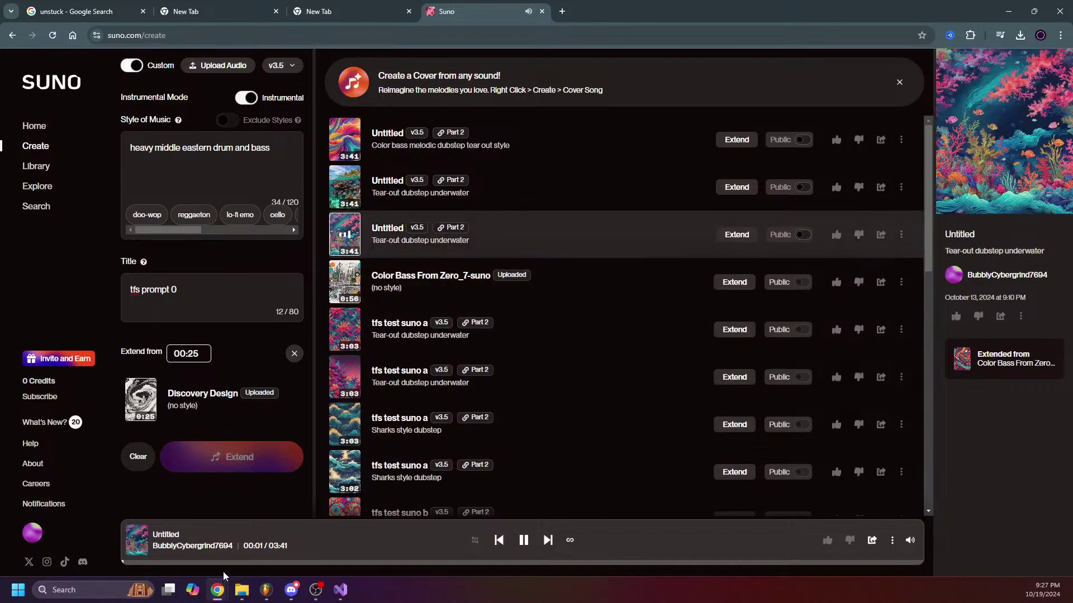
{"action": "left_click", "coordinate": [258, 563]}
{"action": "left_click", "coordinate": [119, 563]}
Step: Start and immediately stop the 2:25 tfs au5 prompt song in Dubstep, Au5 style
{"action": "scroll", "coordinate": [344, 391], "scroll_direction": "down", "scroll_amount": 4}
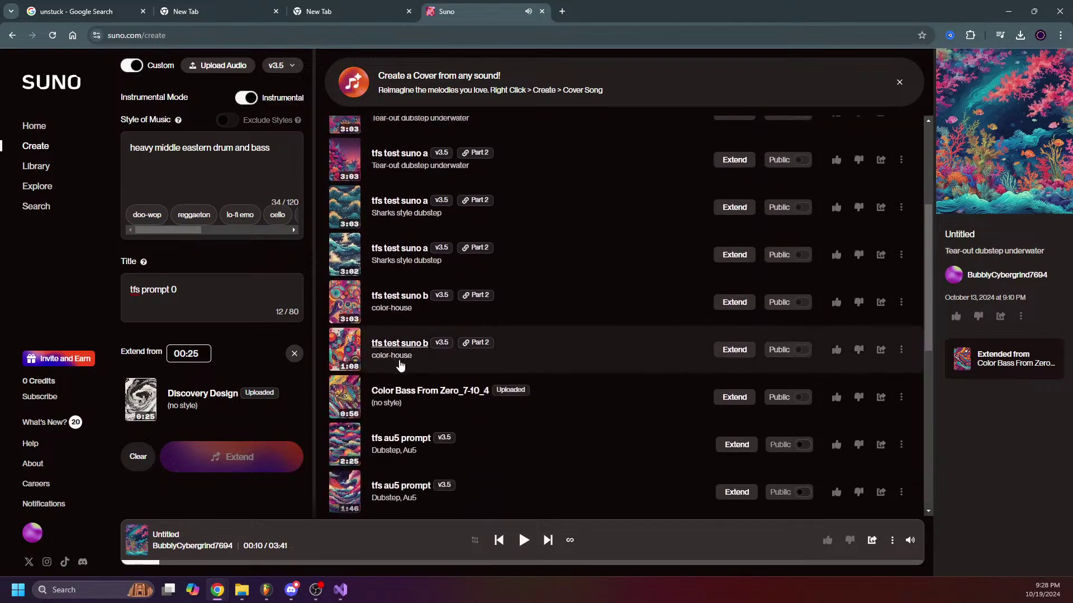
{"action": "left_click", "coordinate": [344, 439]}
{"action": "left_click", "coordinate": [344, 440]}
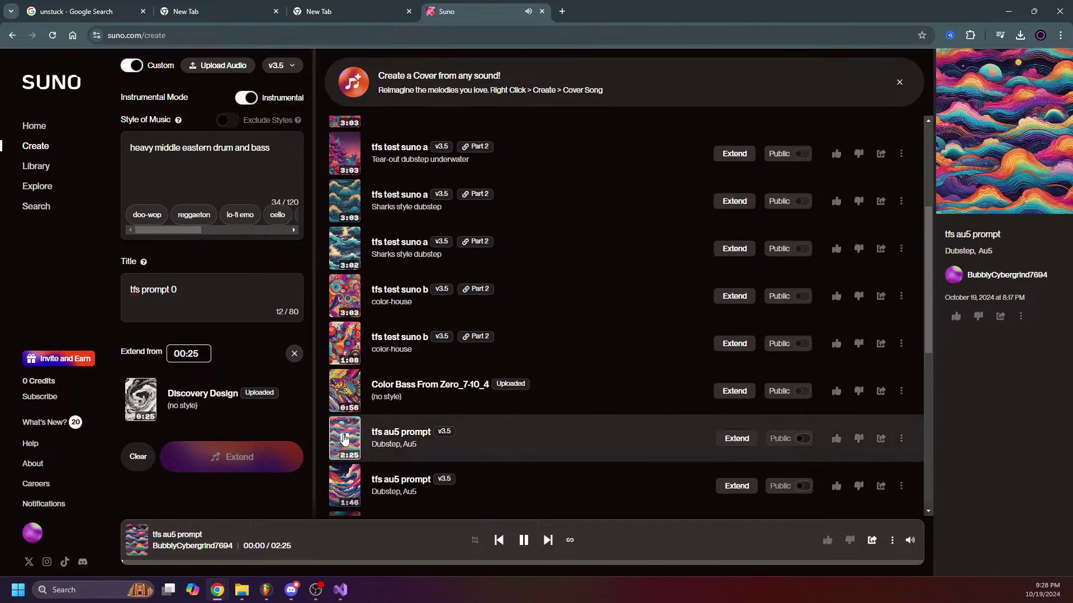
Step: Play the 2:45 tfs au5 prompt song in Drum and bass, Au5 style, check OBS, and pause at about 0:39
{"action": "scroll", "coordinate": [376, 388], "scroll_direction": "down", "scroll_amount": 4}
{"action": "scroll", "coordinate": [376, 339], "scroll_direction": "down", "scroll_amount": 2}
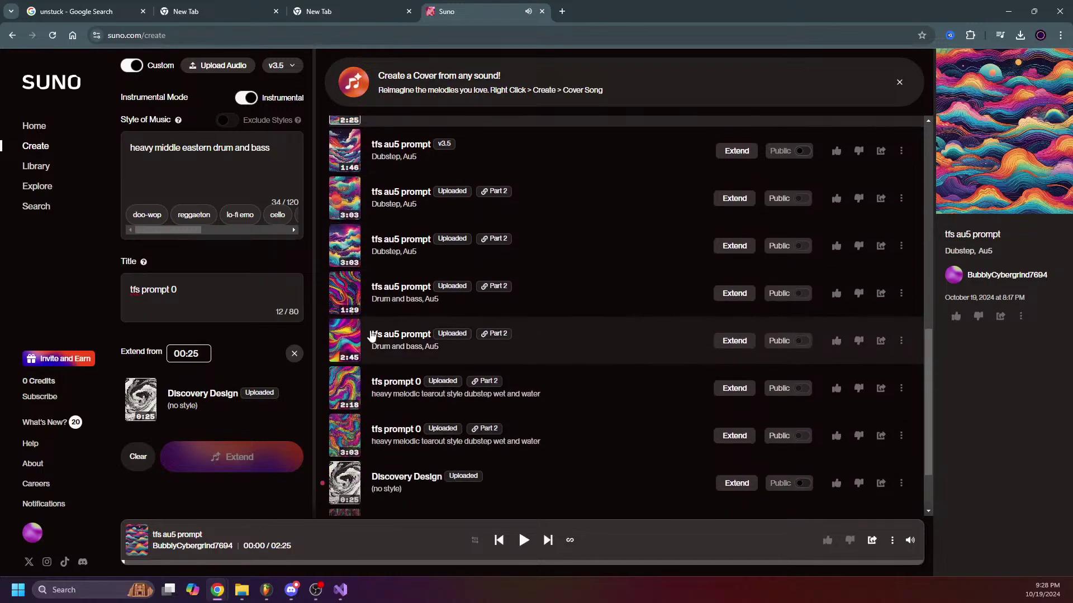
{"action": "scroll", "coordinate": [485, 334], "scroll_direction": "down", "scroll_amount": 2}
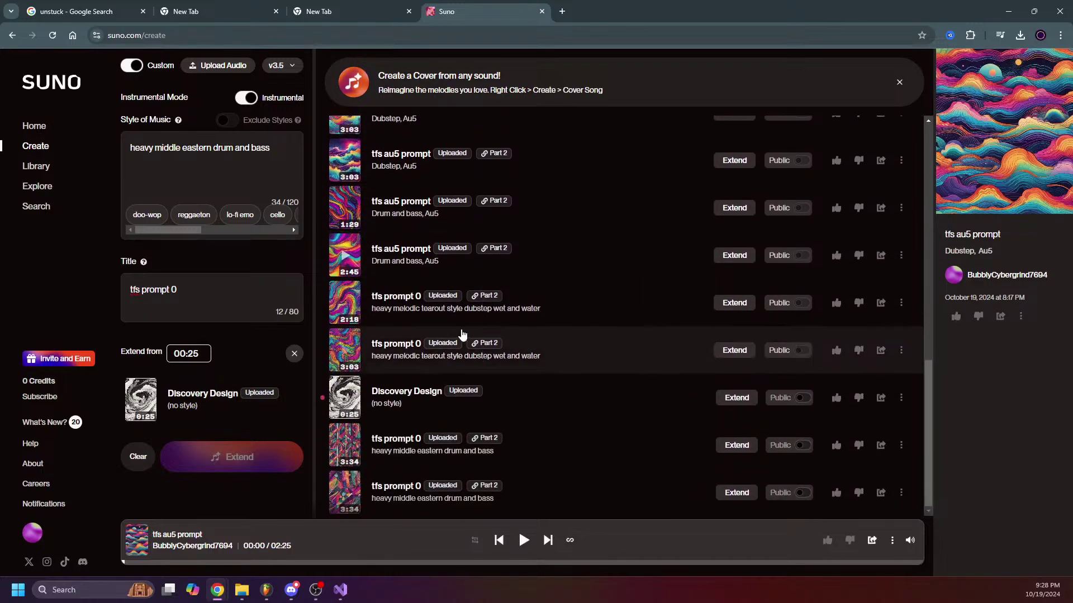
{"action": "scroll", "coordinate": [343, 391], "scroll_direction": "up", "scroll_amount": 1}
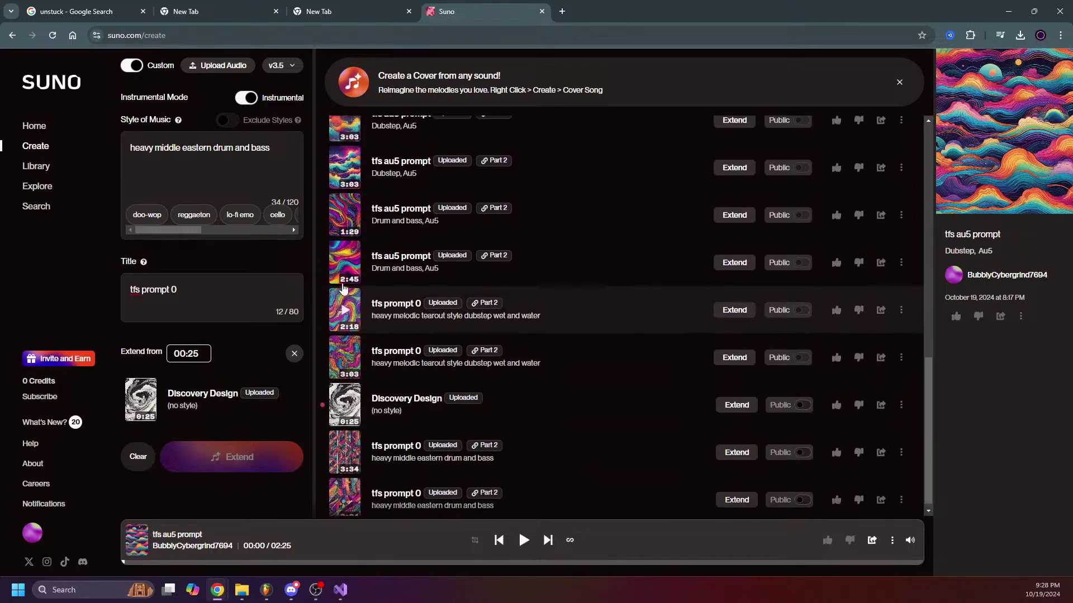
{"action": "left_click", "coordinate": [345, 311]}
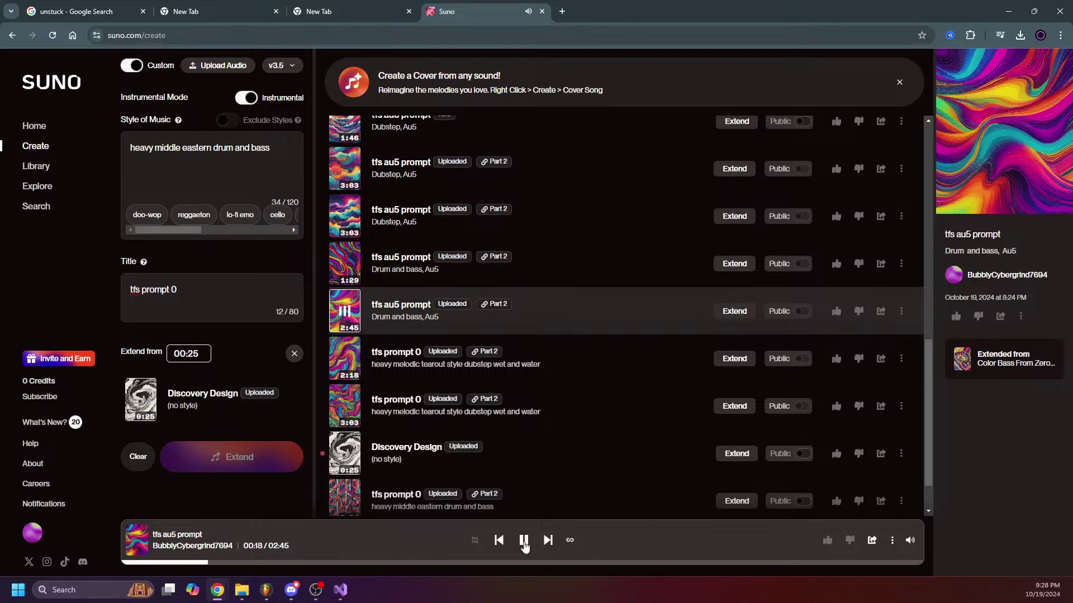
{"action": "scroll", "coordinate": [476, 459], "scroll_direction": "down", "scroll_amount": 1}
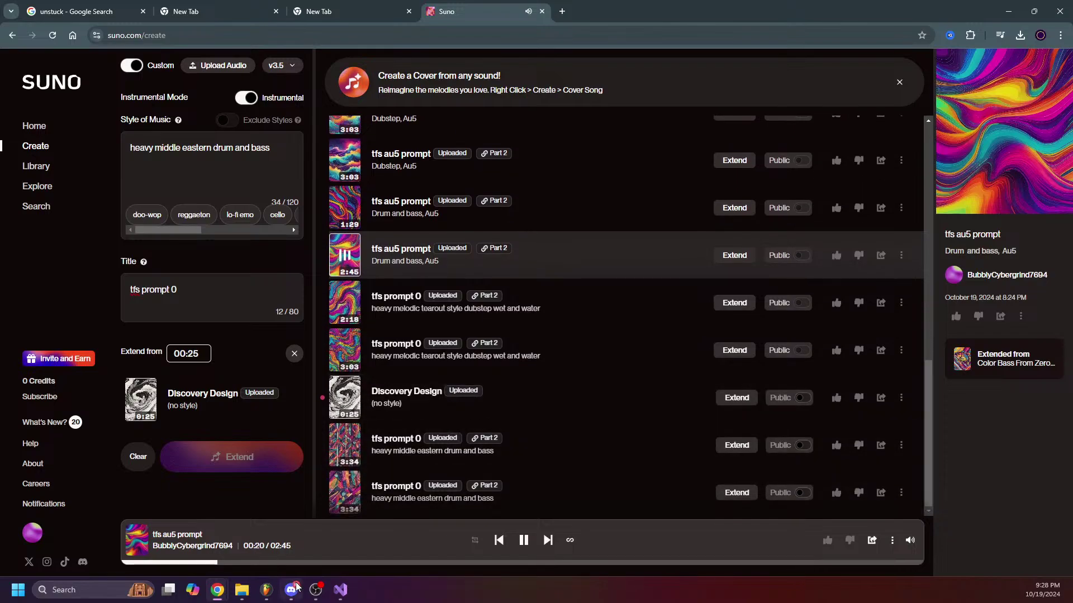
{"action": "mouse_move", "coordinate": [358, 586]}
{"action": "left_click", "coordinate": [316, 590]}
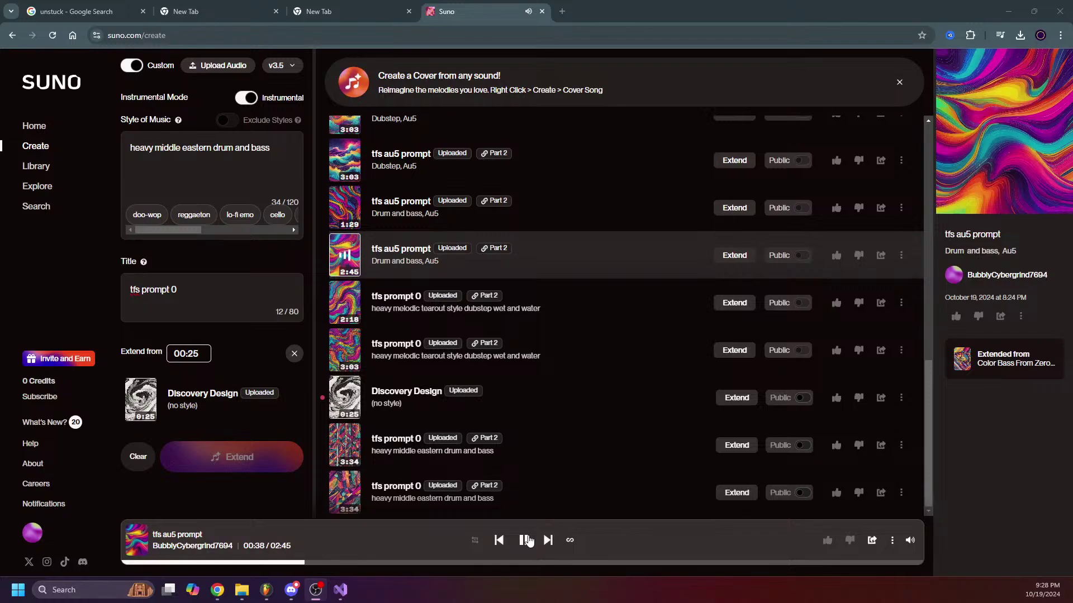
{"action": "left_click", "coordinate": [525, 540]}
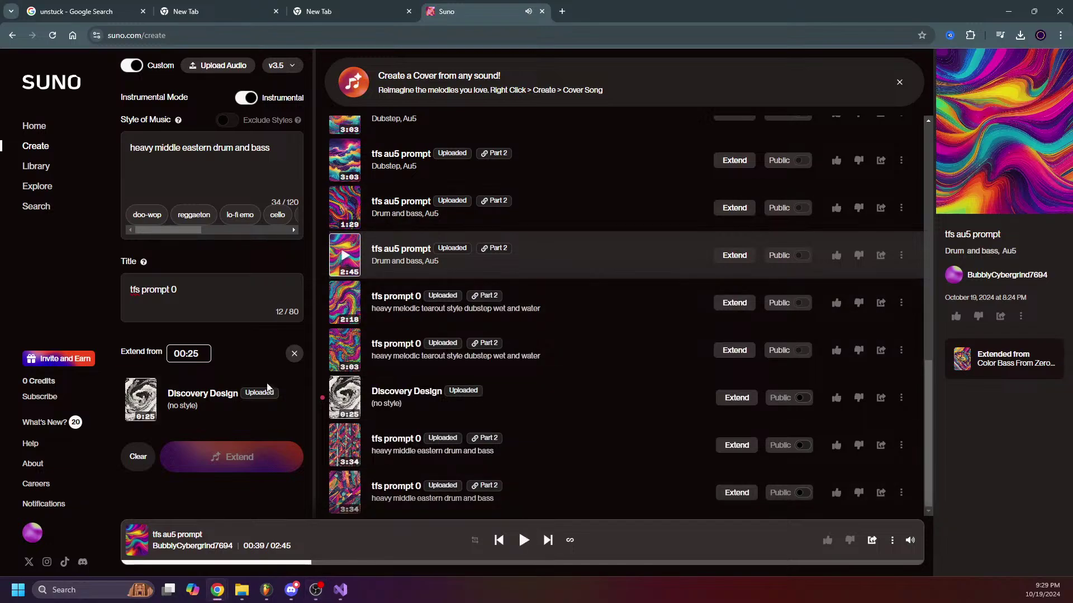
Step: Replay the 2:45 drum and bass song from about 0:37 and pause it at about 0:49
{"action": "left_click", "coordinate": [302, 563]}
{"action": "left_click", "coordinate": [525, 540]}
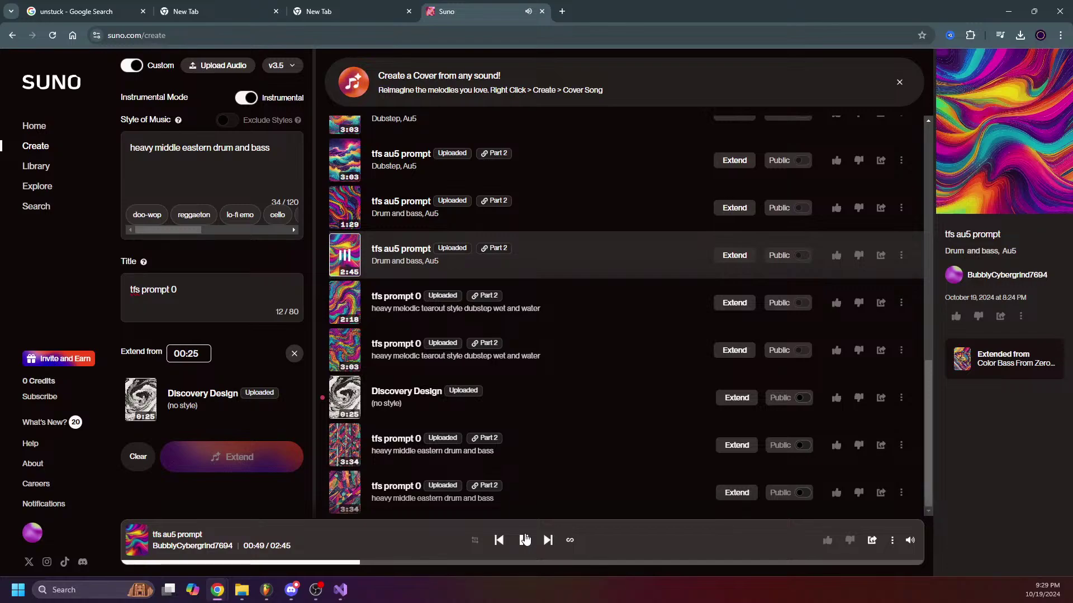
{"action": "left_click", "coordinate": [525, 539]}
Step: Audition the 1:29 tfs au5 prompt song in Drum and bass, Au5 style, skipping ahead to about 0:19 and pausing at about 0:34
{"action": "scroll", "coordinate": [436, 254], "scroll_direction": "up", "scroll_amount": 1}
{"action": "left_click", "coordinate": [344, 263]}
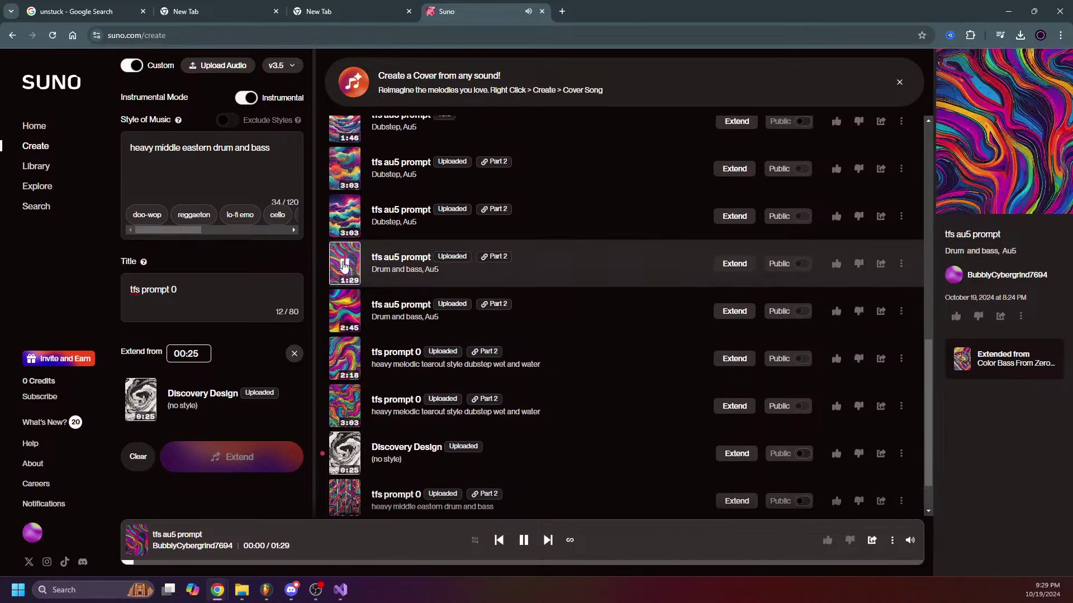
{"action": "scroll", "coordinate": [332, 391], "scroll_direction": "up", "scroll_amount": 2}
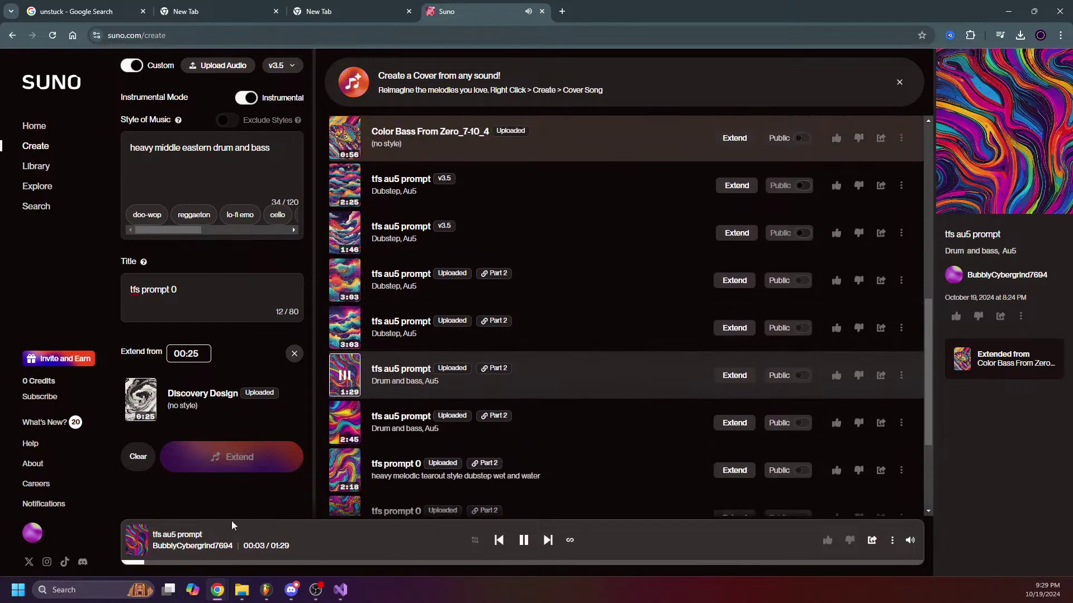
{"action": "scroll", "coordinate": [363, 313], "scroll_direction": "up", "scroll_amount": 1}
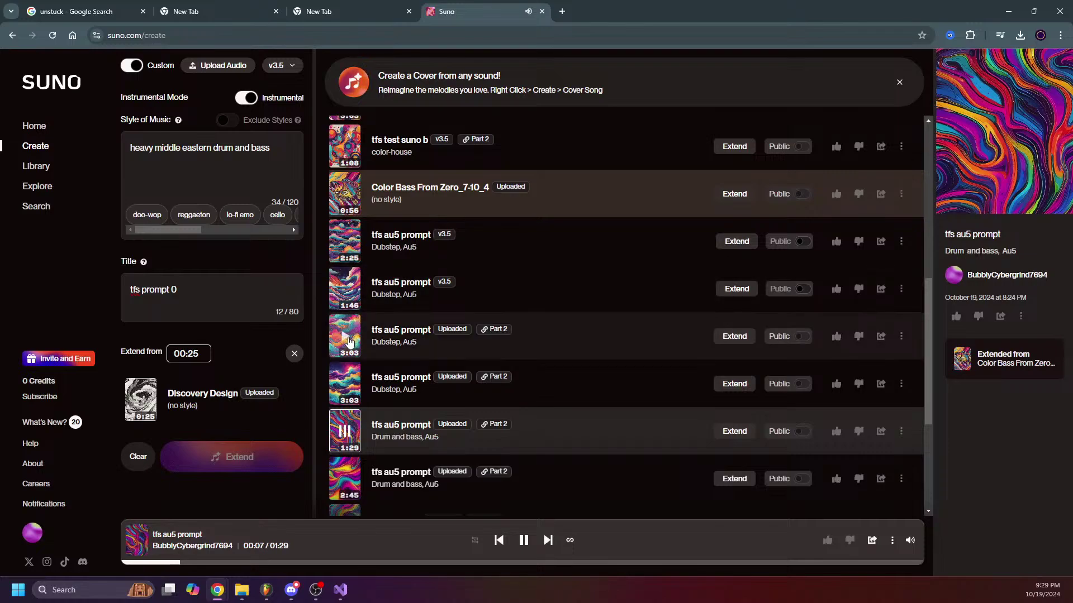
{"action": "scroll", "coordinate": [346, 347], "scroll_direction": "down", "scroll_amount": 1}
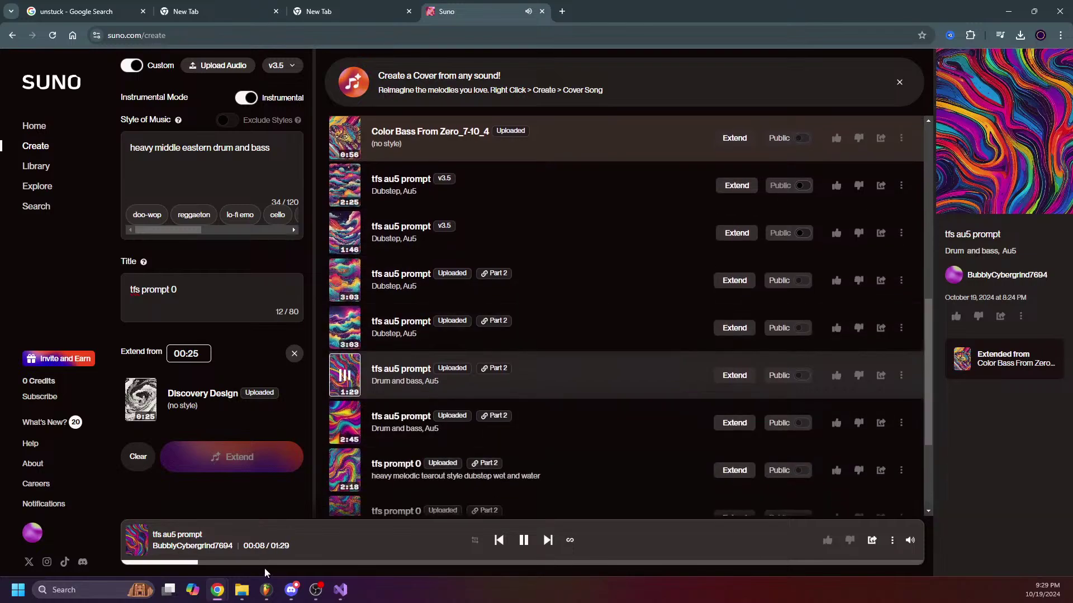
{"action": "left_click", "coordinate": [296, 564]}
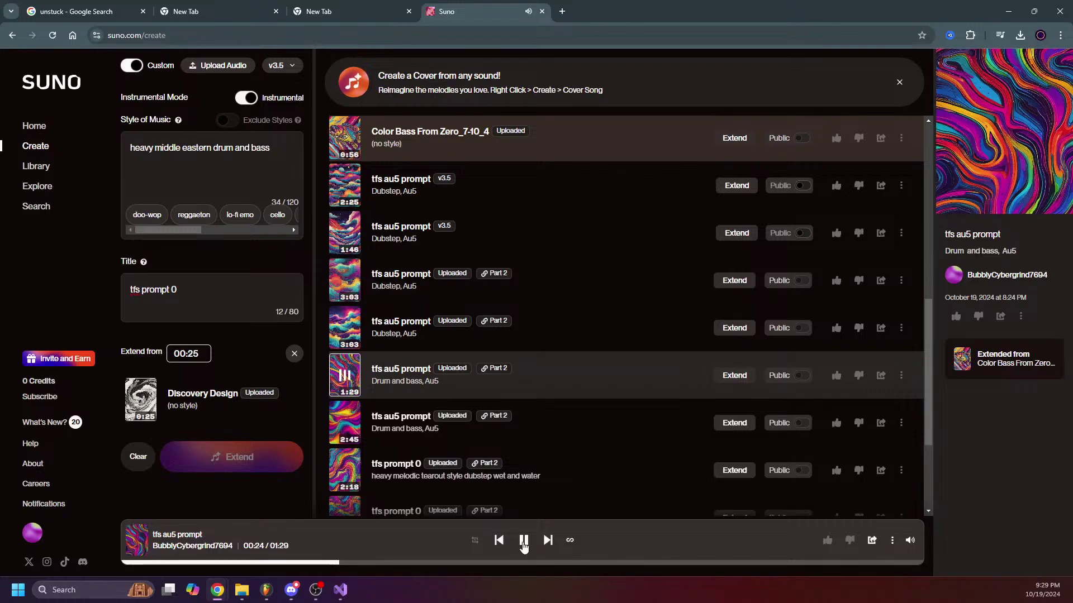
{"action": "left_click", "coordinate": [524, 542]}
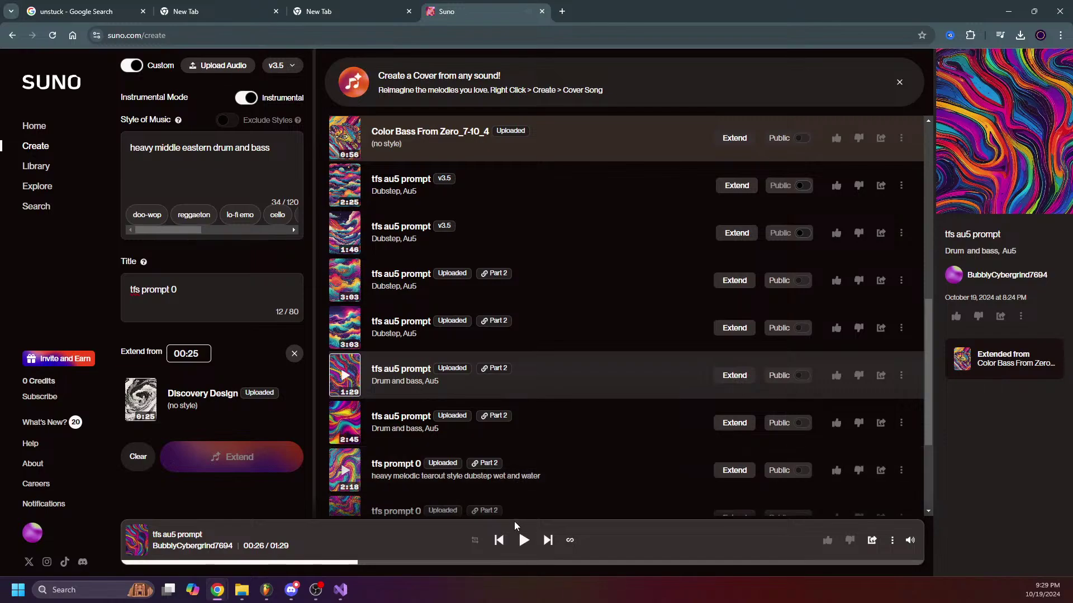
{"action": "left_click", "coordinate": [525, 546]}
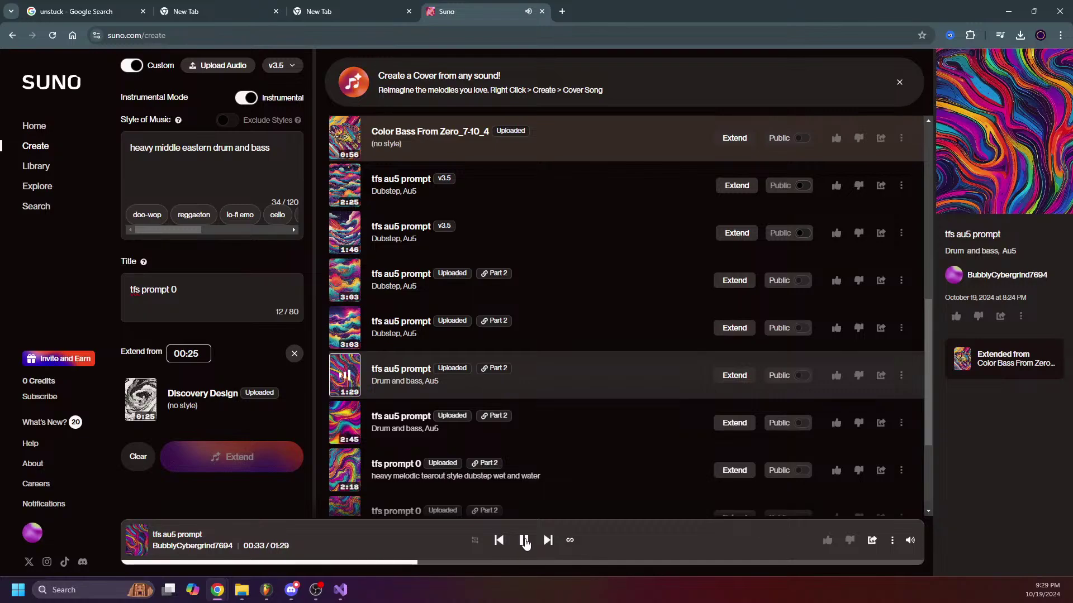
{"action": "left_click", "coordinate": [524, 541]}
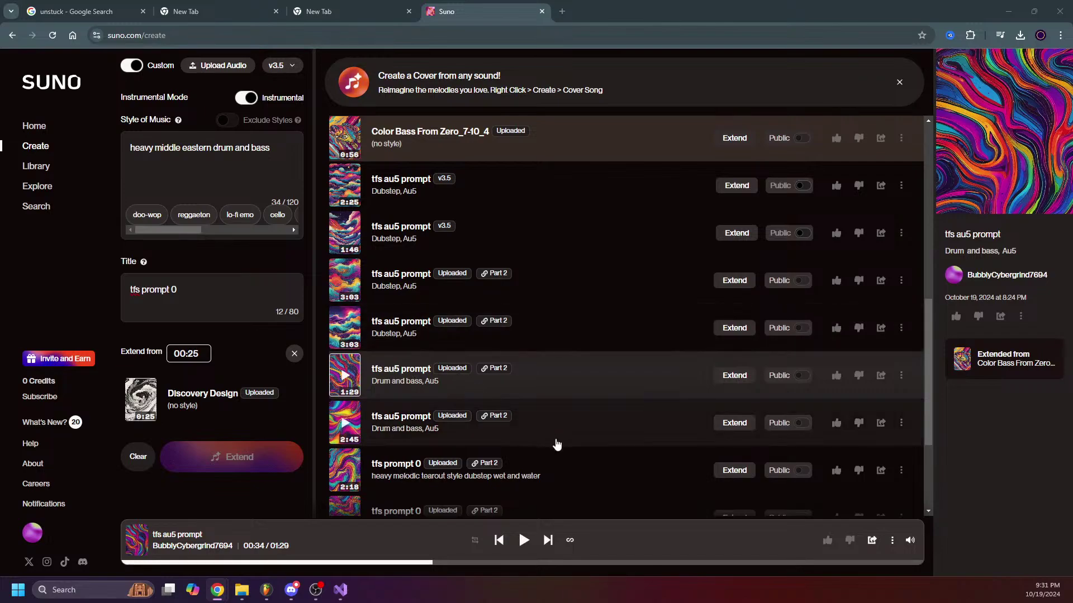
Step: Audition the first tfs prompt 0 song in heavy middle eastern drum and bass style, skipping to about 0:35 and pausing at 0:58
{"action": "scroll", "coordinate": [557, 445], "scroll_direction": "down", "scroll_amount": 3}
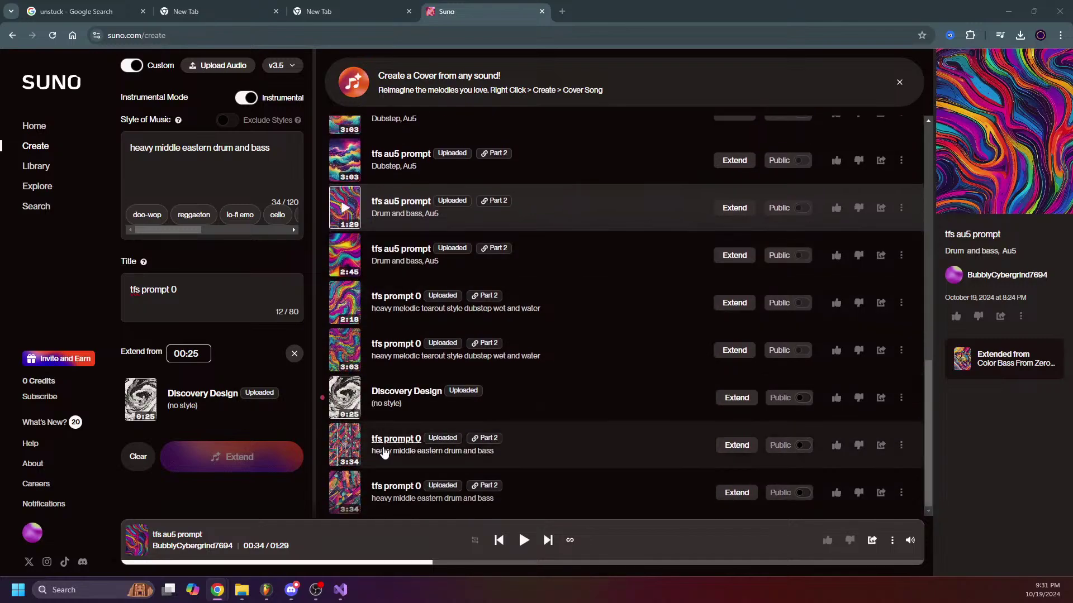
{"action": "left_click", "coordinate": [341, 446]}
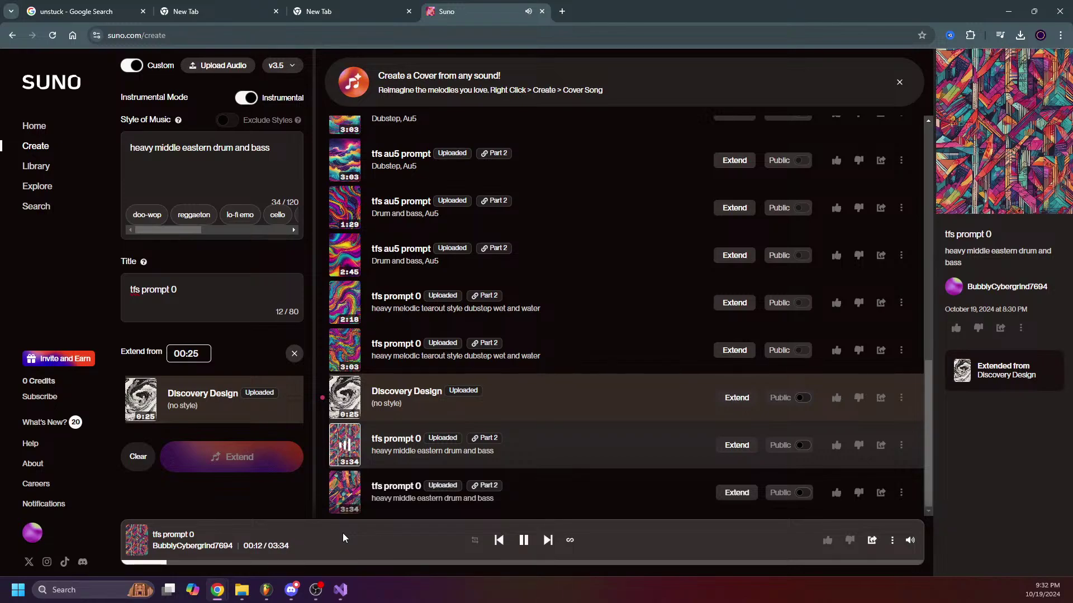
{"action": "left_click", "coordinate": [319, 589]}
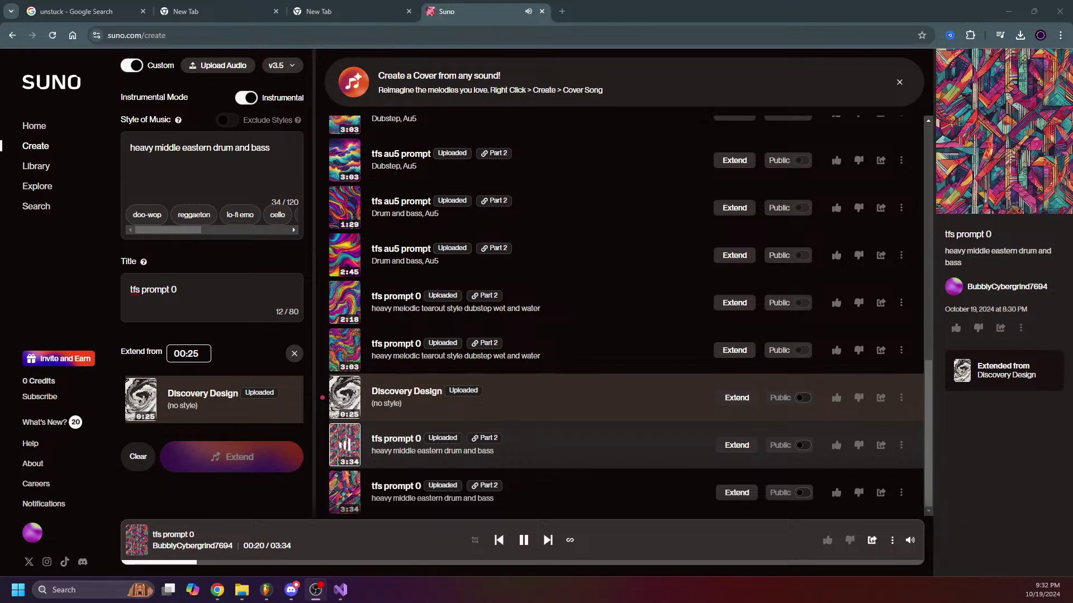
{"action": "key", "text": "alt+Tab"}
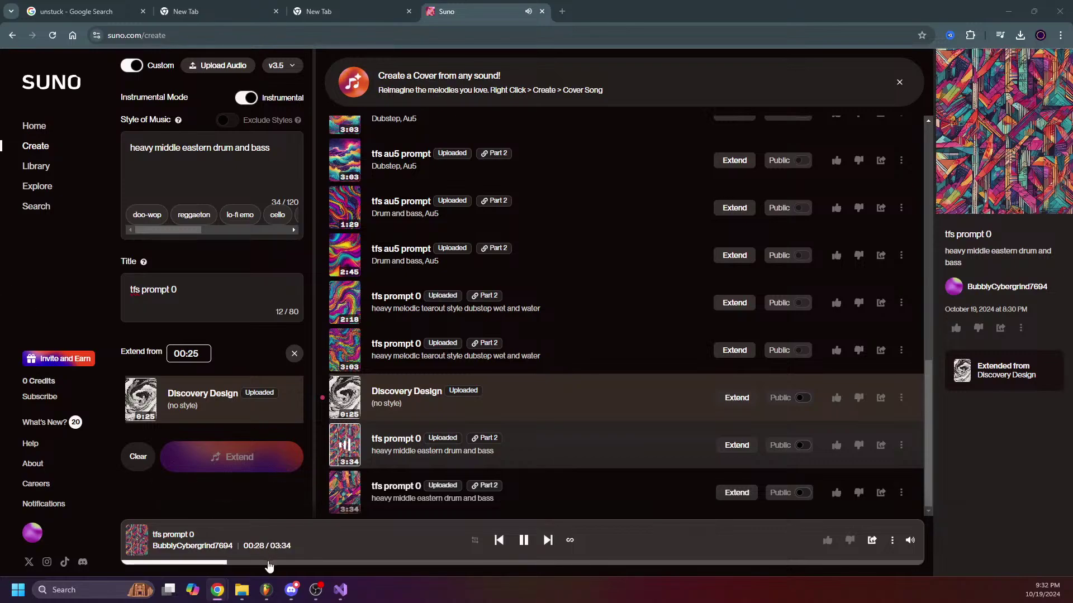
{"action": "left_click", "coordinate": [251, 562]}
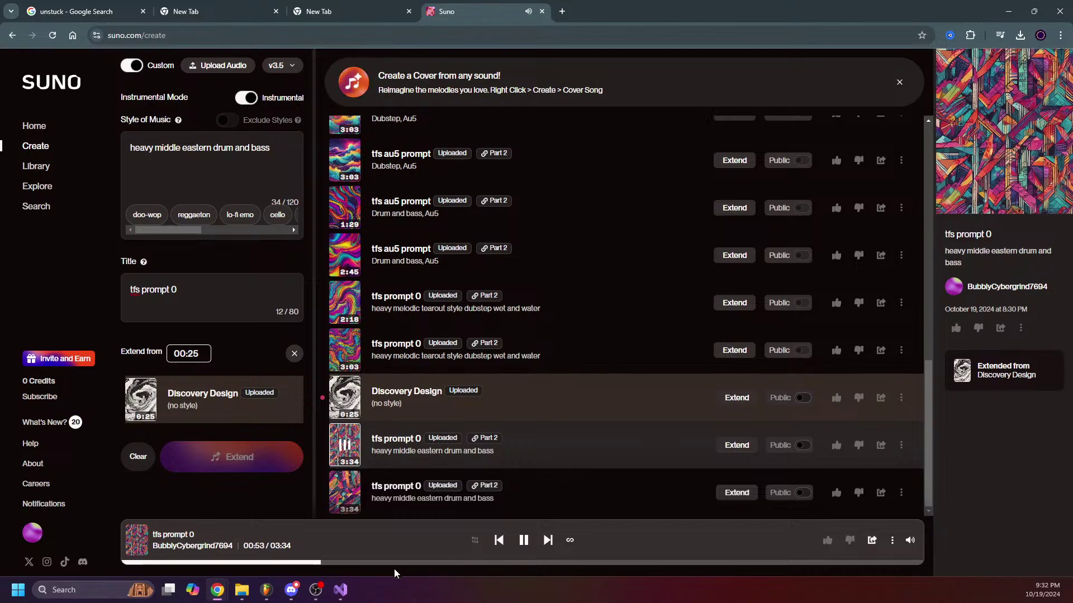
{"action": "left_click", "coordinate": [316, 590]}
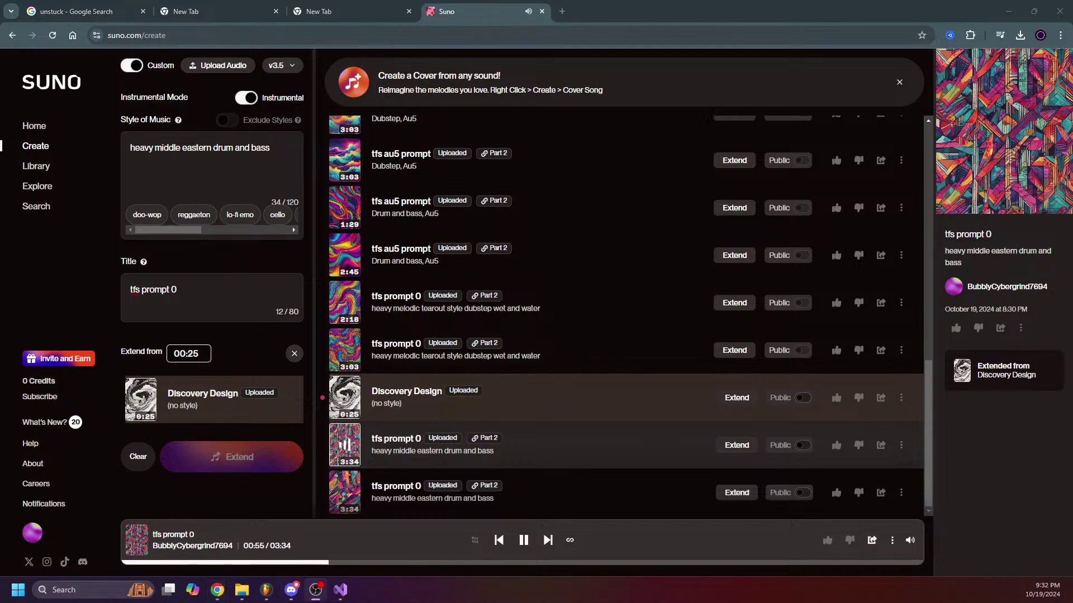
{"action": "left_click", "coordinate": [524, 540]}
{"action": "key", "text": "alt+Tab"}
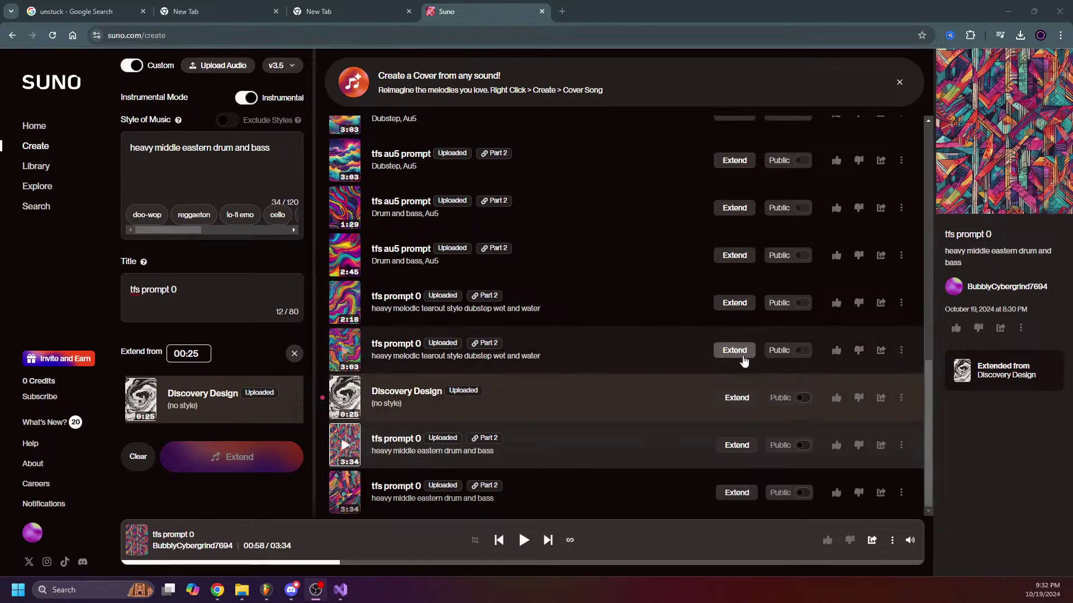
Step: Resume the heavy middle eastern drum and bass song, pause it at about 1:24, and switch to OBS
{"action": "left_click", "coordinate": [523, 540]}
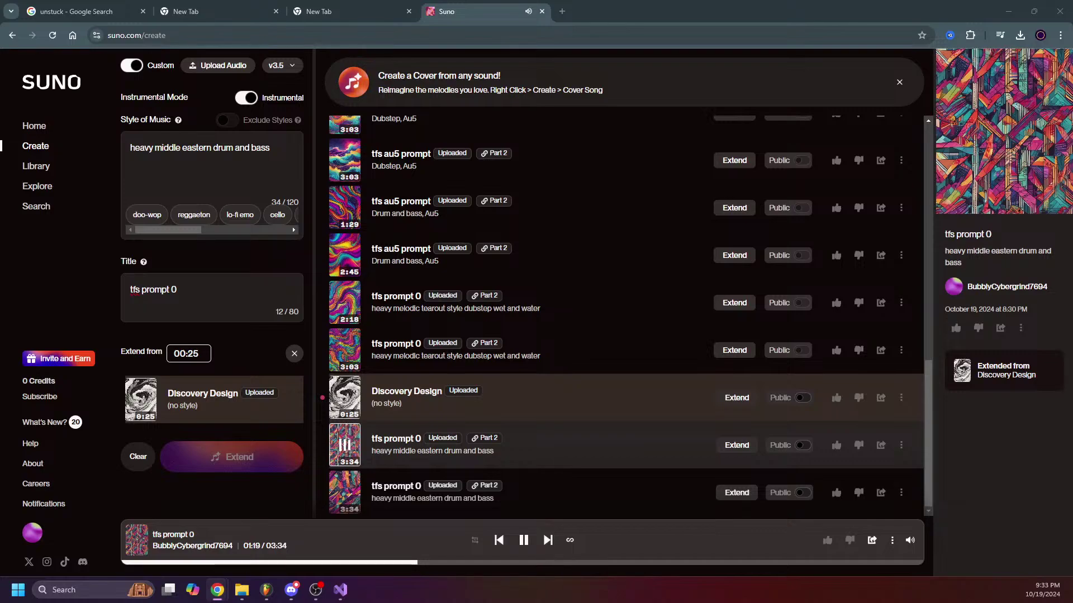
{"action": "left_click", "coordinate": [525, 541]}
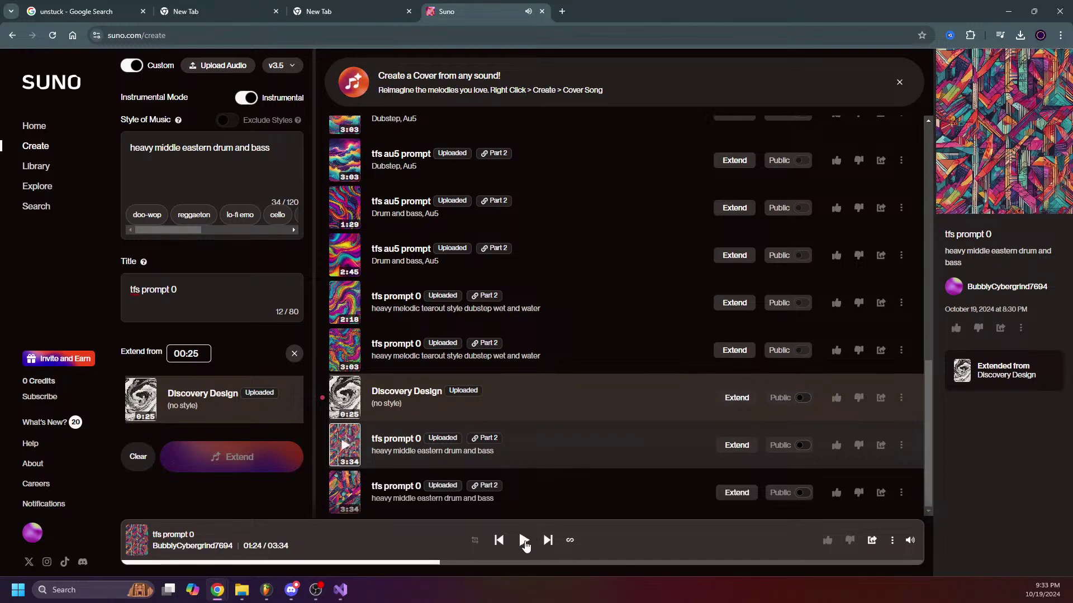
{"action": "left_click", "coordinate": [316, 590]}
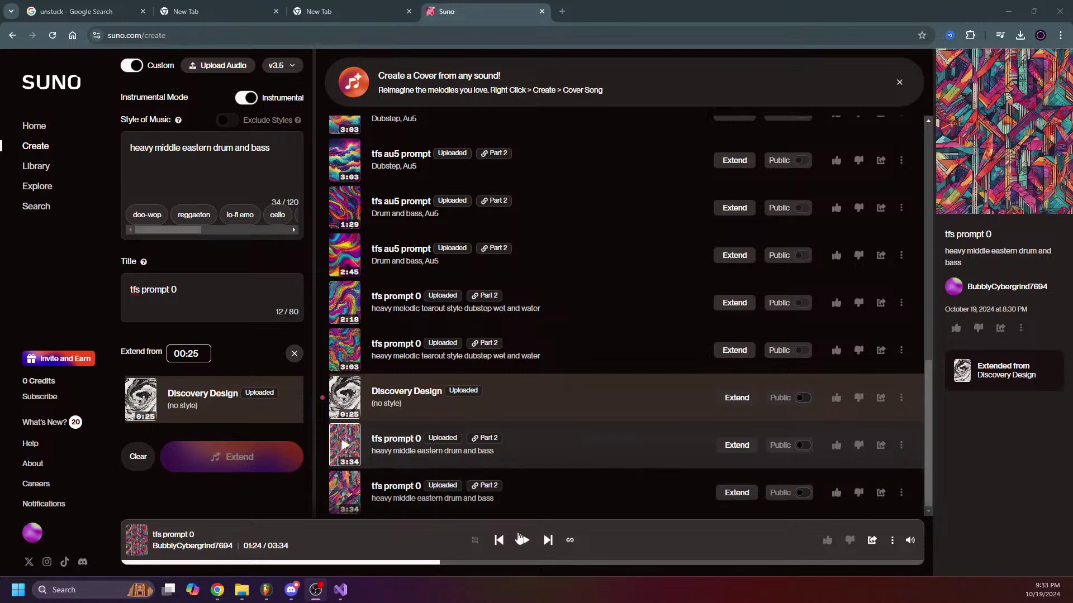
Step: Resume the first tfs prompt 0 heavy middle eastern drum and bass song, skip ahead past 2:00, and pause it at about 2:30
{"action": "left_click", "coordinate": [523, 544]}
{"action": "left_click", "coordinate": [523, 542]}
{"action": "left_click", "coordinate": [594, 564]}
{"action": "left_click", "coordinate": [524, 541]}
{"action": "left_click", "coordinate": [620, 563]}
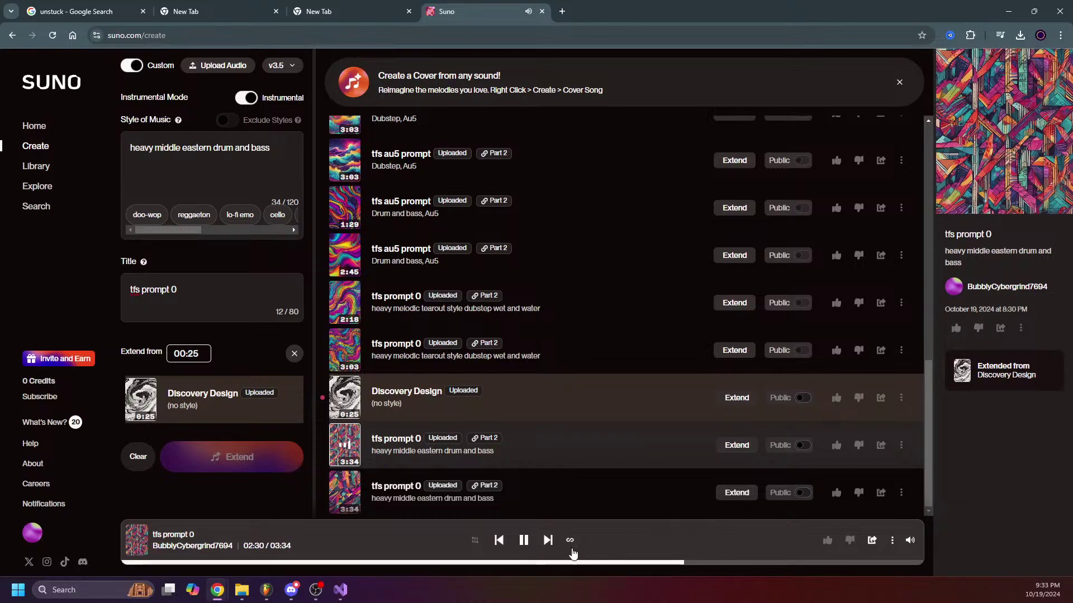
{"action": "left_click", "coordinate": [525, 542]}
Step: Audition the second tfs prompt 0 song in heavy middle eastern drum and bass style from its start, pausing at about 1:02
{"action": "left_click", "coordinate": [345, 493]}
{"action": "left_click", "coordinate": [316, 590]}
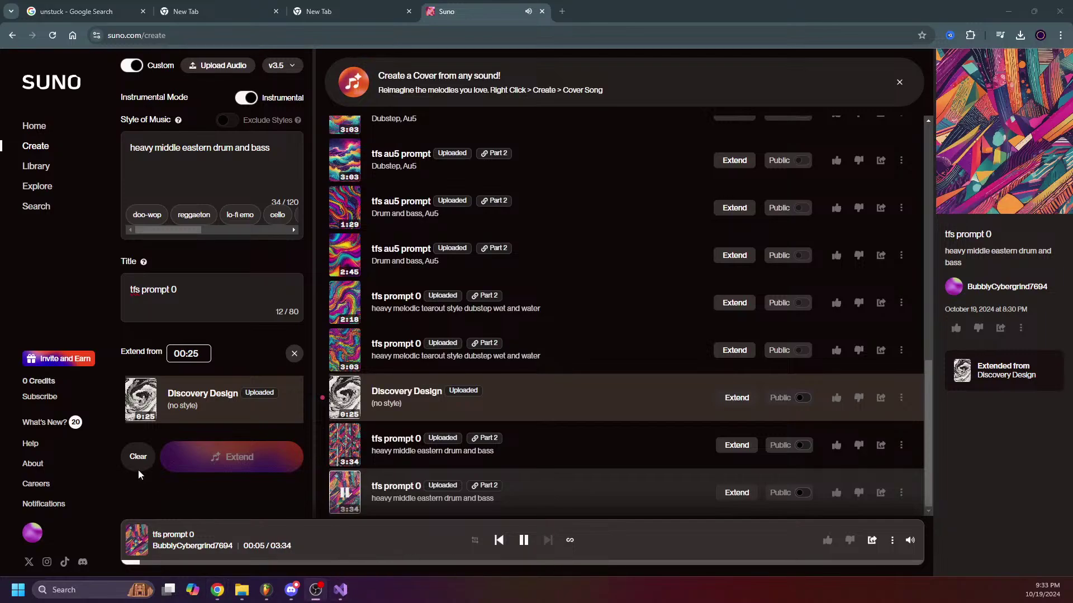
{"action": "key", "text": "alt+Tab"}
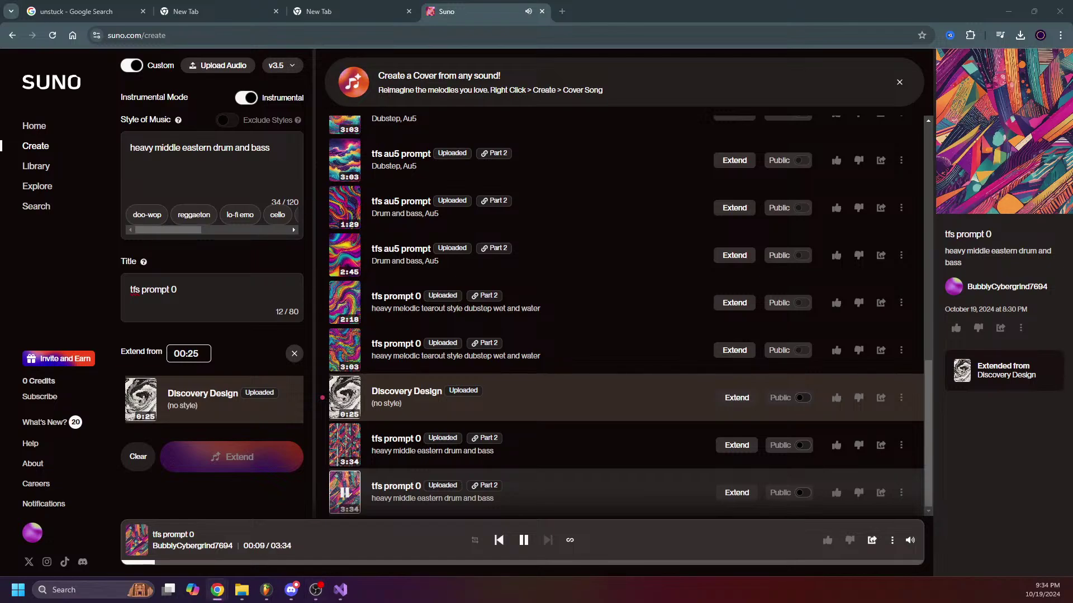
{"action": "key", "text": "alt+Tab"}
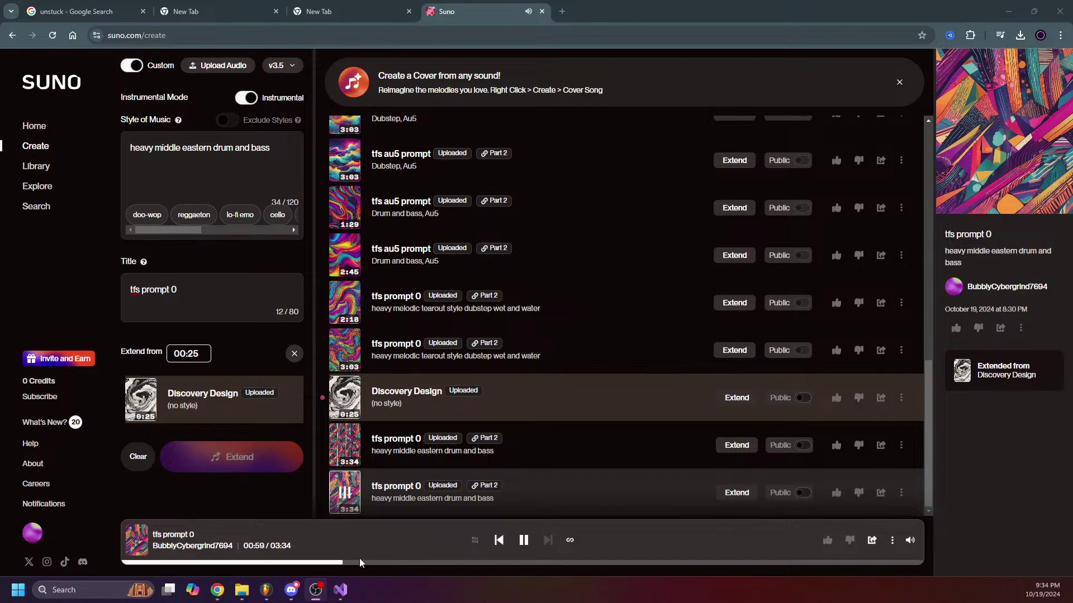
{"action": "left_click", "coordinate": [524, 541]}
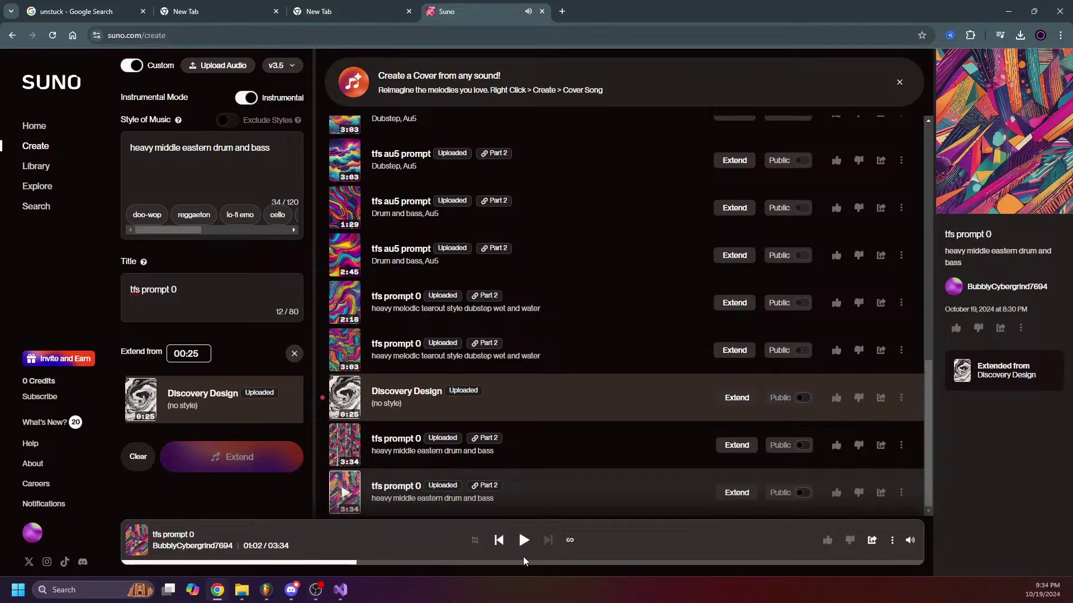
Step: Skip the second heavy middle eastern song ahead to about 1:59, continue listening with brief pauses, and pause it at about 2:35
{"action": "left_click", "coordinate": [568, 563]}
{"action": "left_click", "coordinate": [523, 541]}
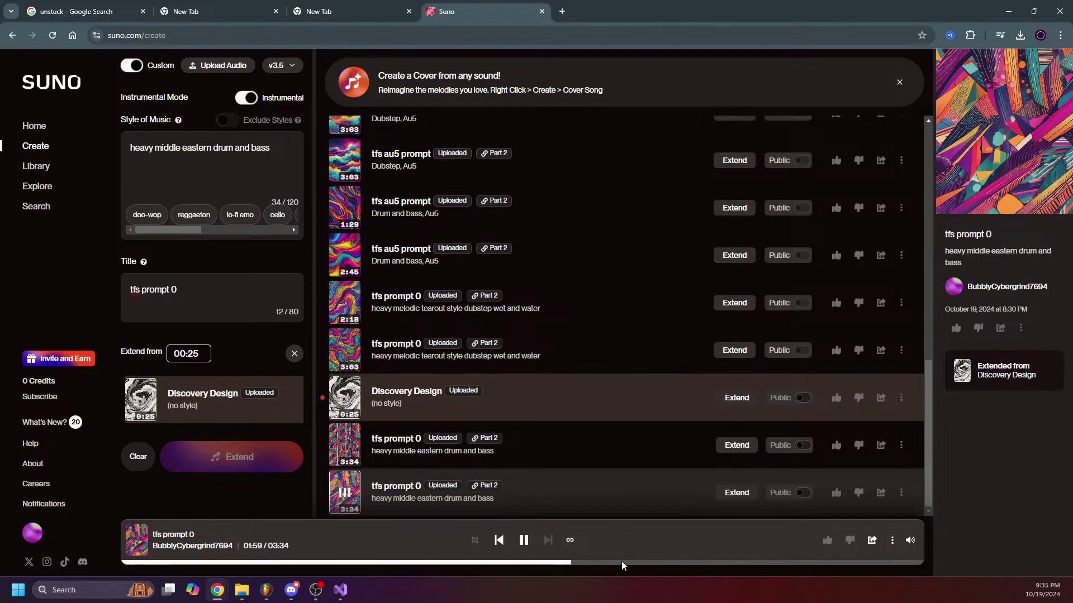
{"action": "left_click", "coordinate": [538, 563]}
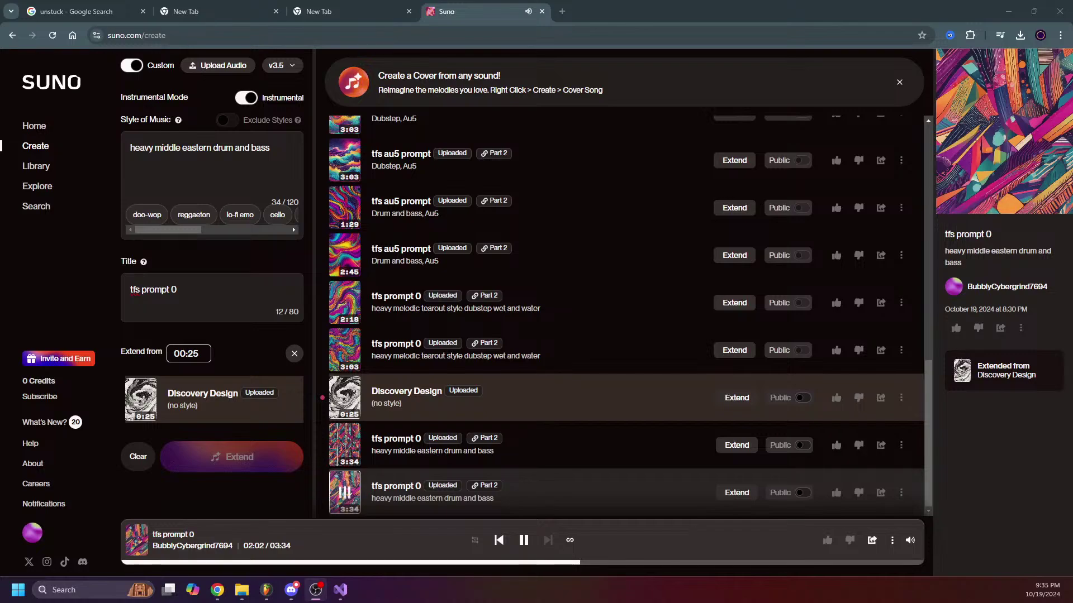
{"action": "left_click", "coordinate": [524, 540]}
{"action": "key", "text": "space"}
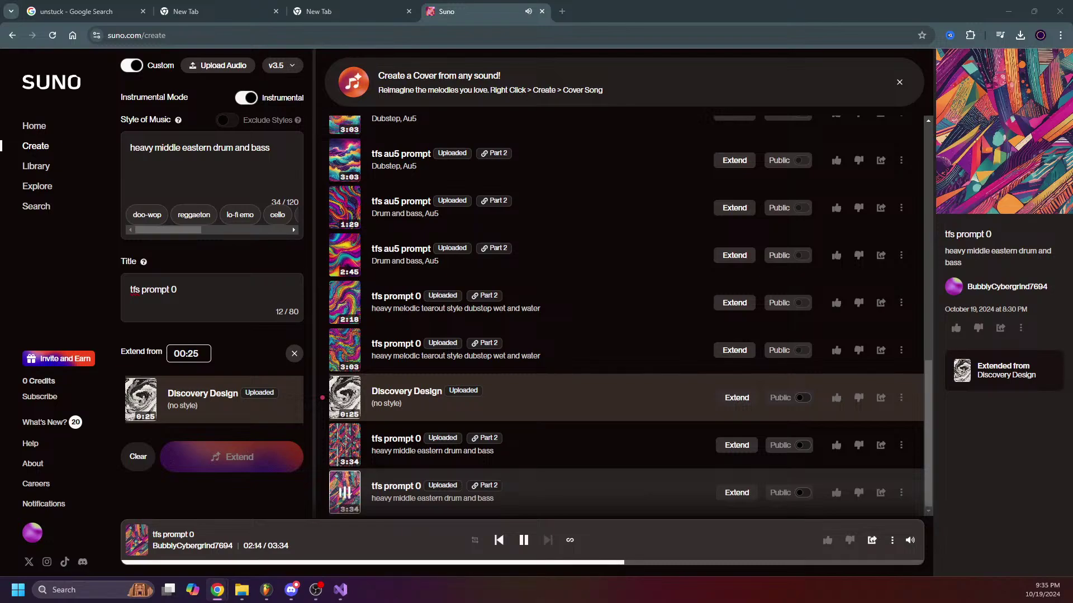
{"action": "left_click", "coordinate": [525, 540]}
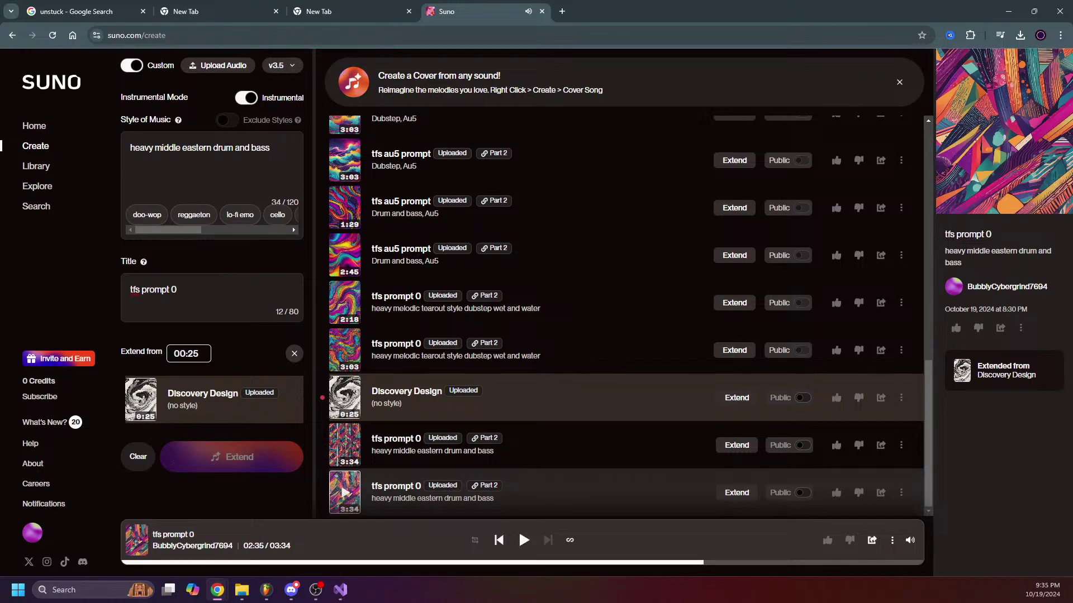
{"action": "key", "text": "alt+Tab"}
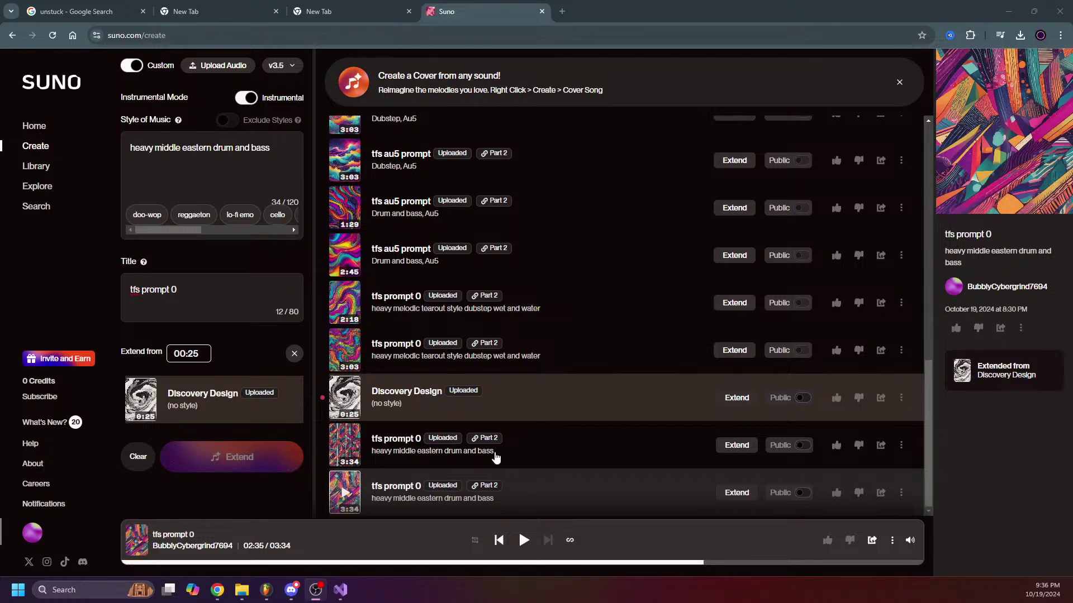
{"action": "scroll", "coordinate": [499, 487], "scroll_direction": "up", "scroll_amount": 10}
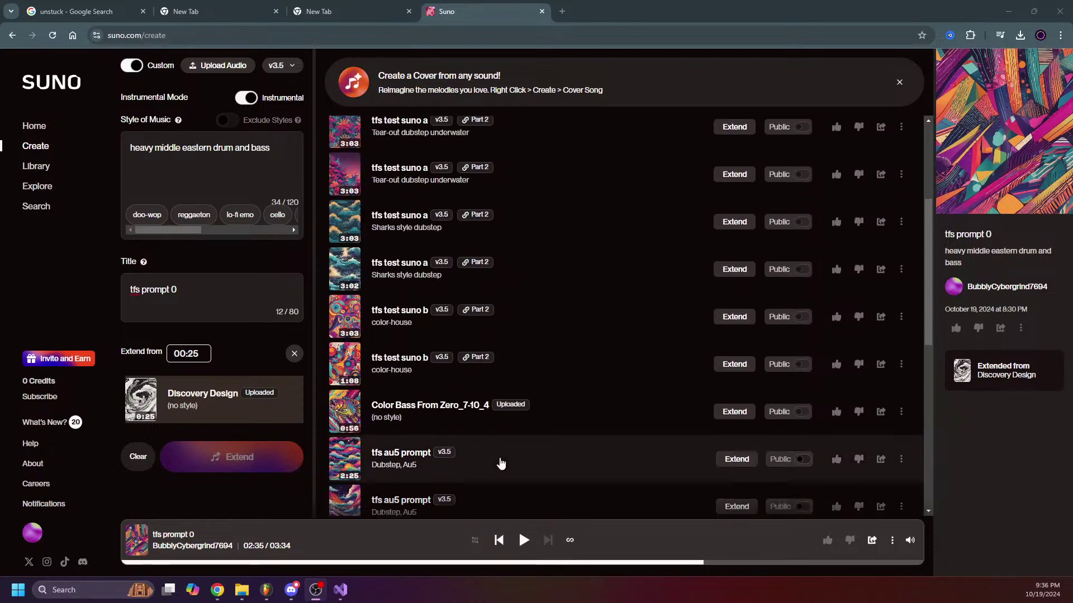
{"action": "scroll", "coordinate": [502, 426], "scroll_direction": "down", "scroll_amount": 10}
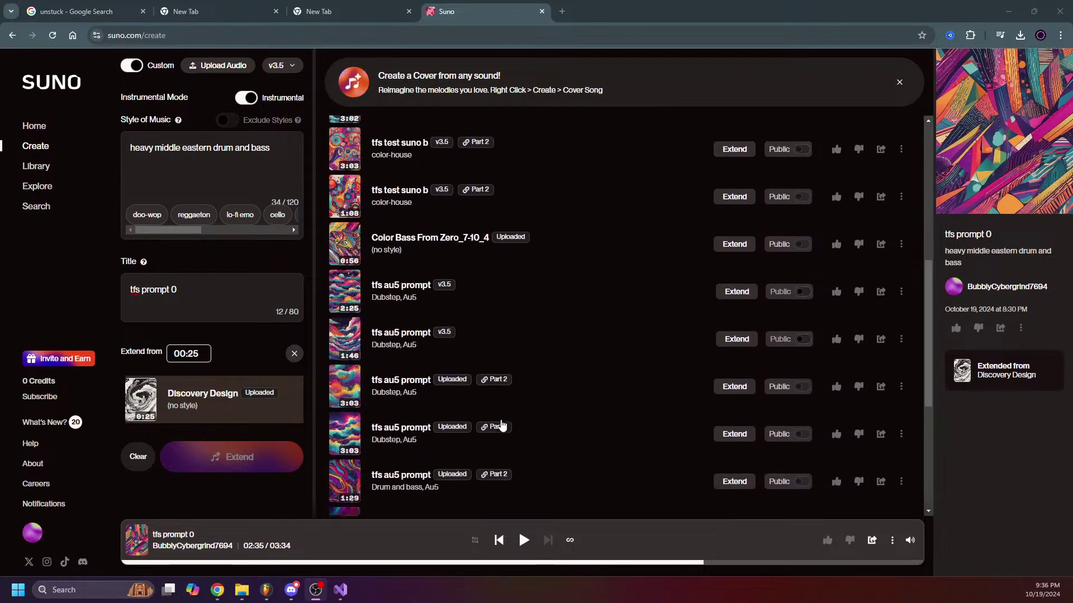